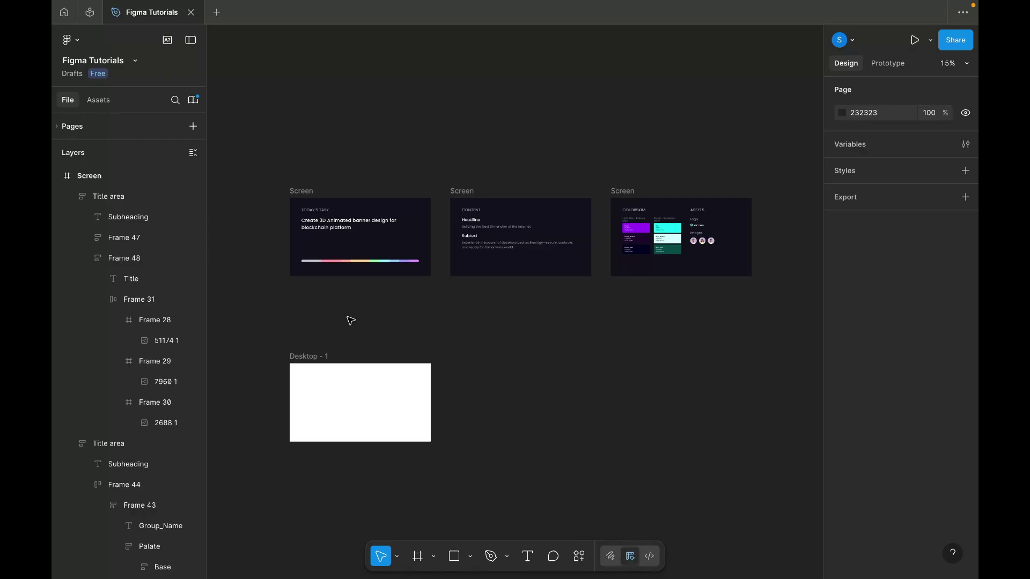
scroll(351, 321, up, 5)
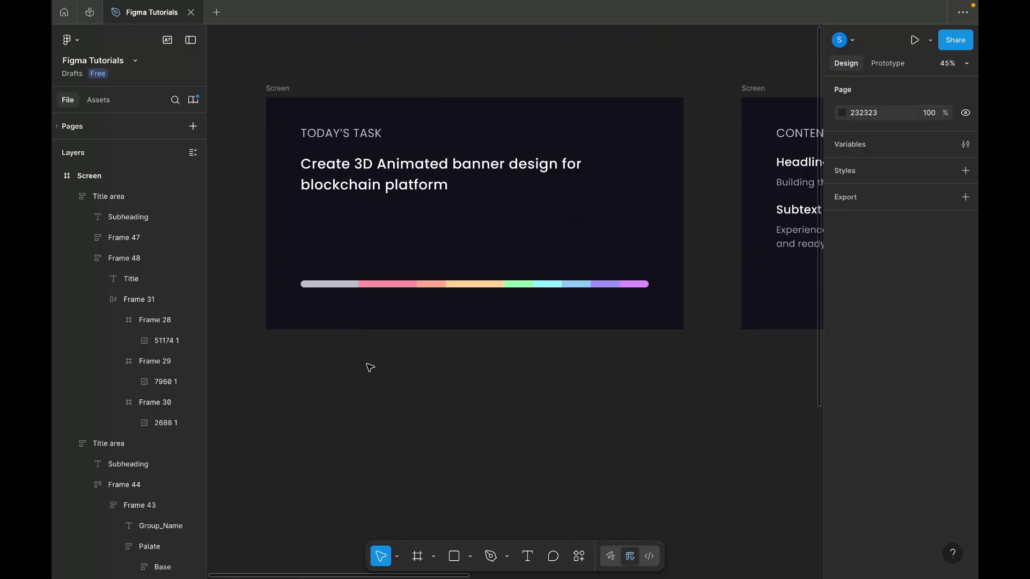
scroll(370, 367, right, 10)
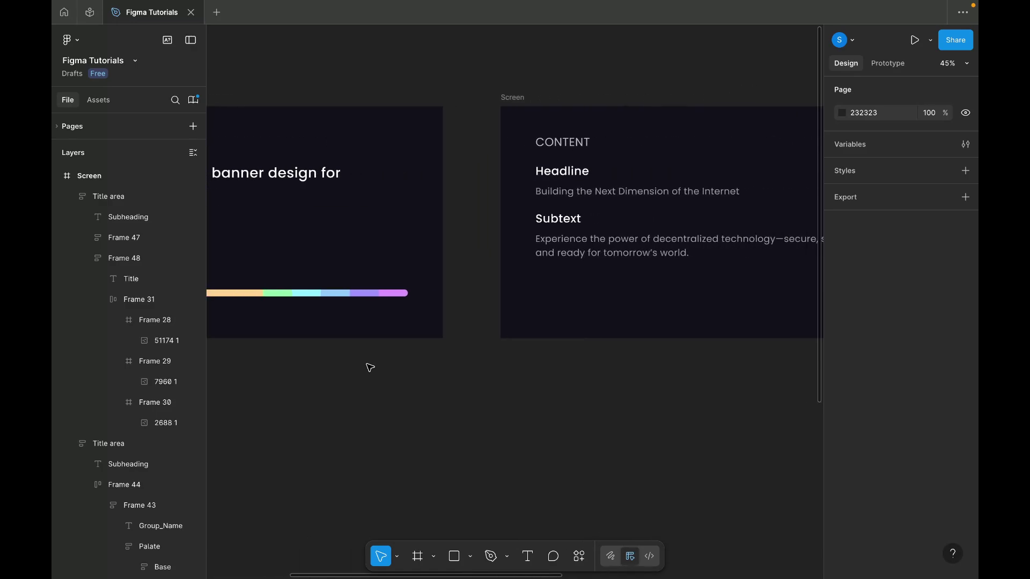
scroll(370, 368, up, 3)
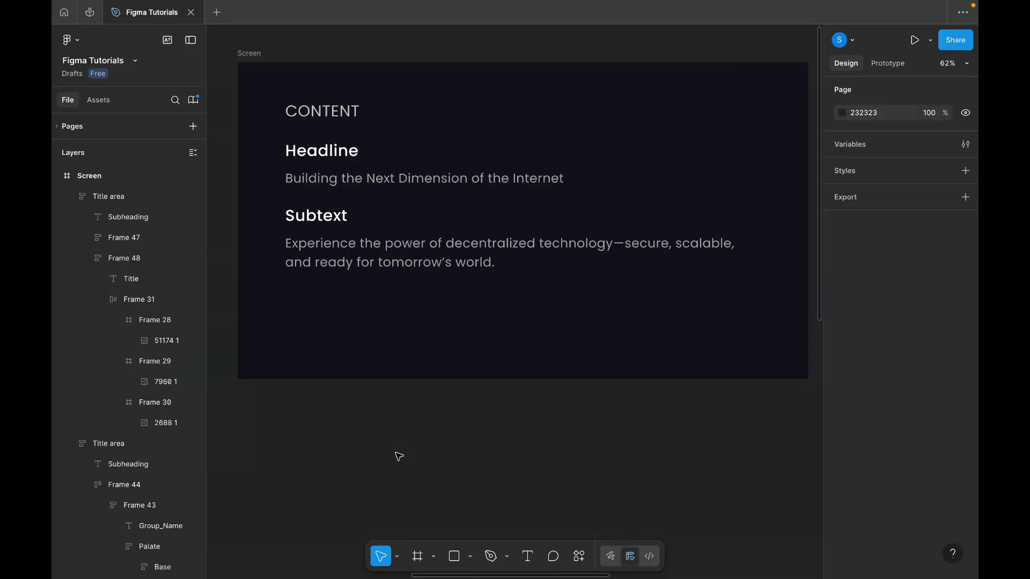
scroll(399, 457, right, 10)
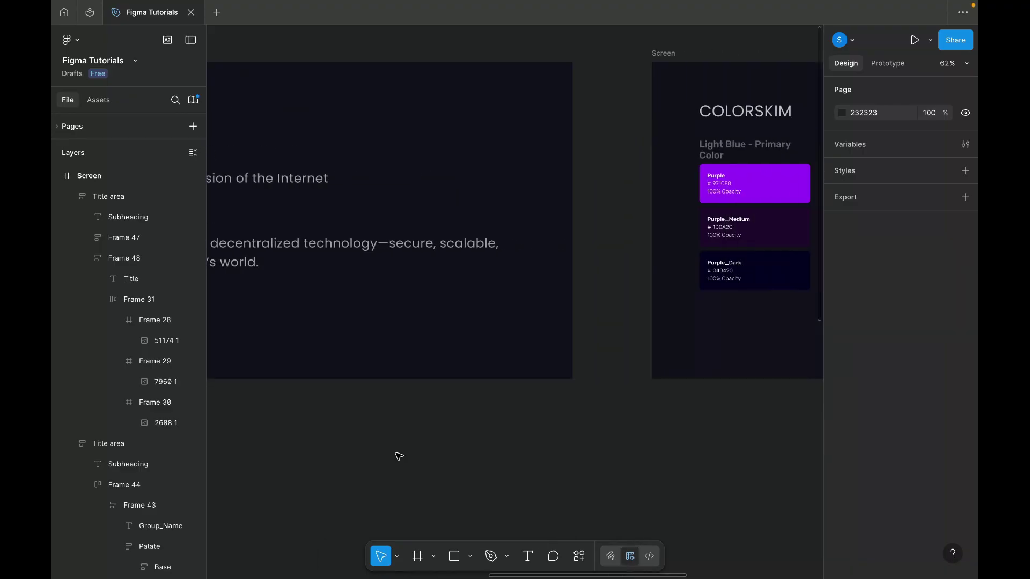
scroll(398, 456, right, 3)
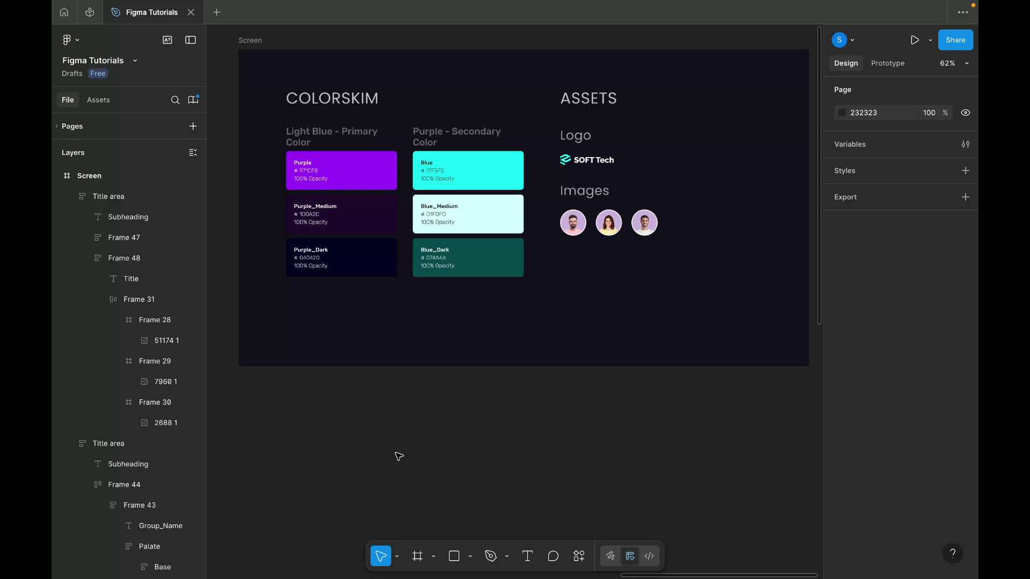
scroll(398, 456, down, 3)
Give Desktop - 1 a 12-column layout grid with margin 60 and gutter 20.
scroll(398, 456, left, 2)
scroll(399, 456, down, 8)
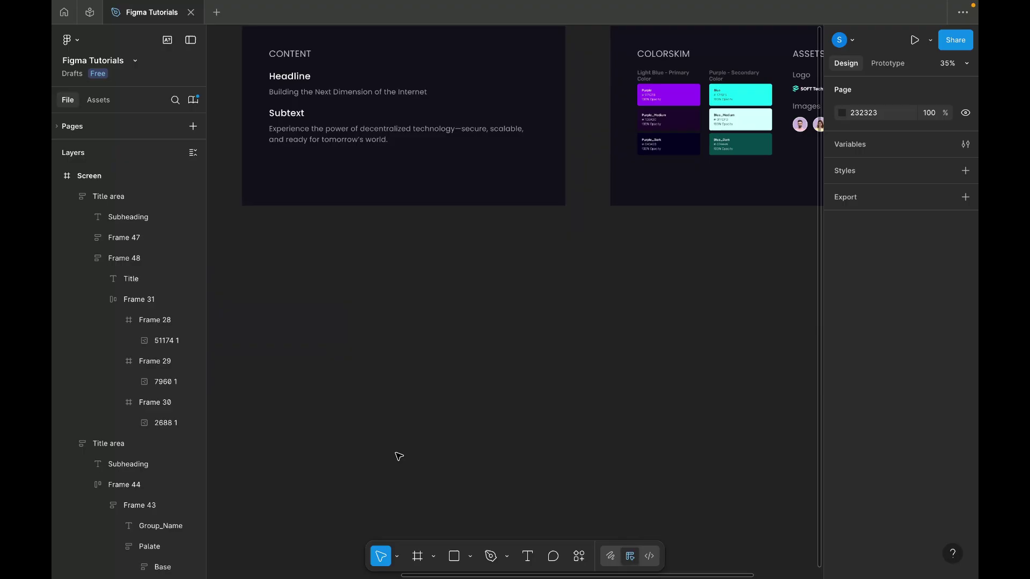
scroll(398, 456, left, 5)
scroll(399, 457, up, 2)
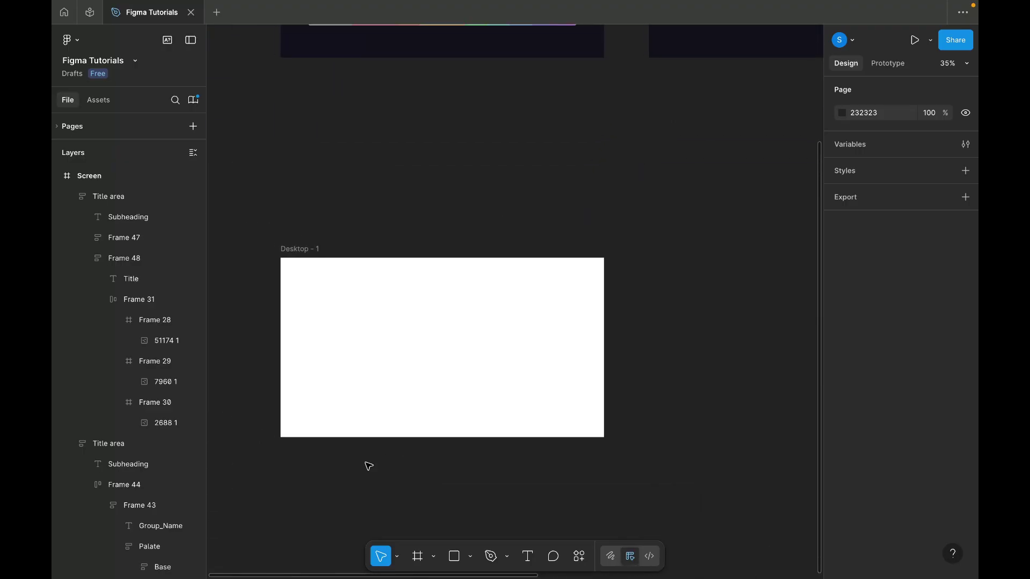
scroll(341, 475, up, 2)
scroll(341, 475, down, 1)
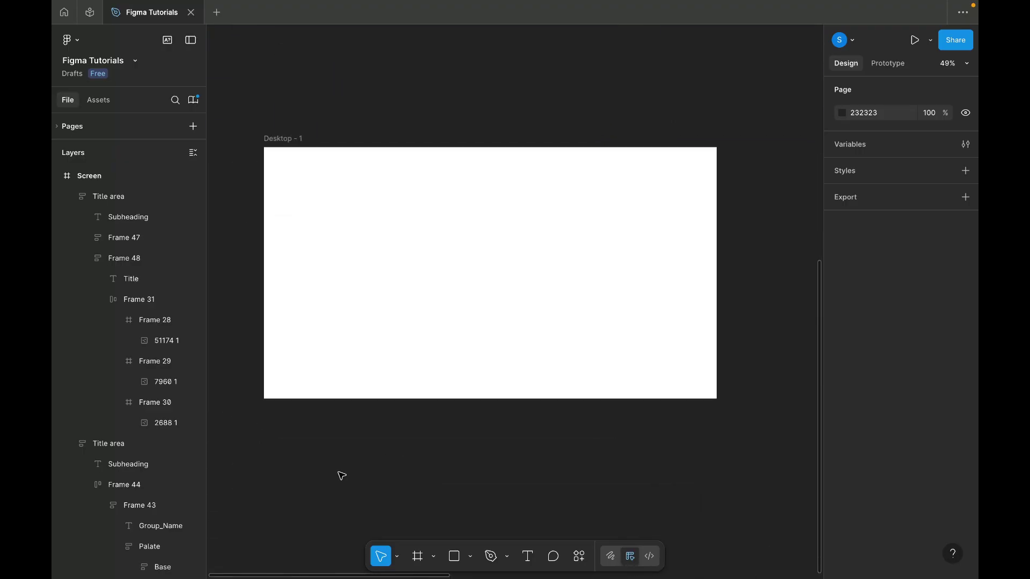
scroll(341, 475, up, 1)
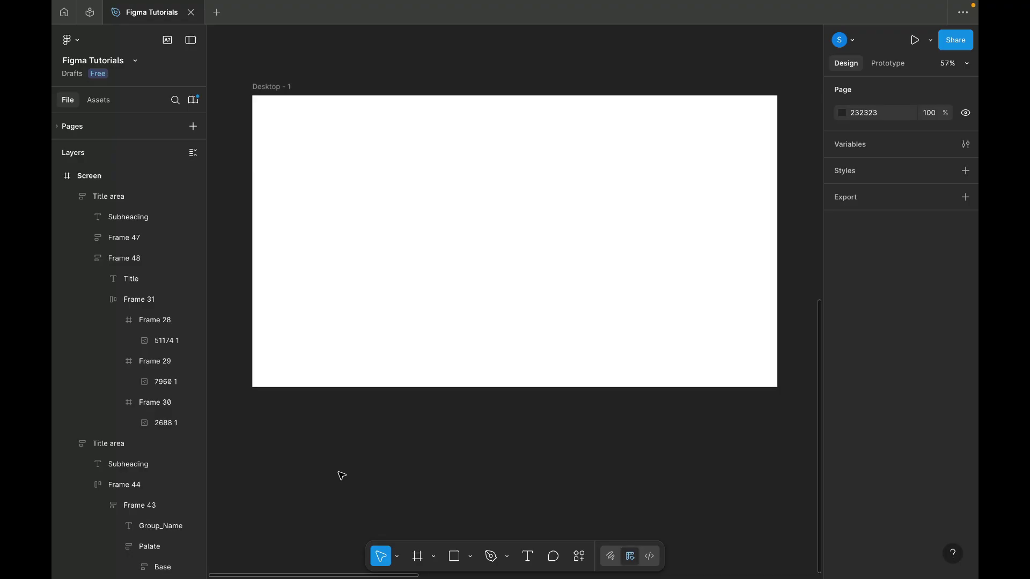
click(274, 87)
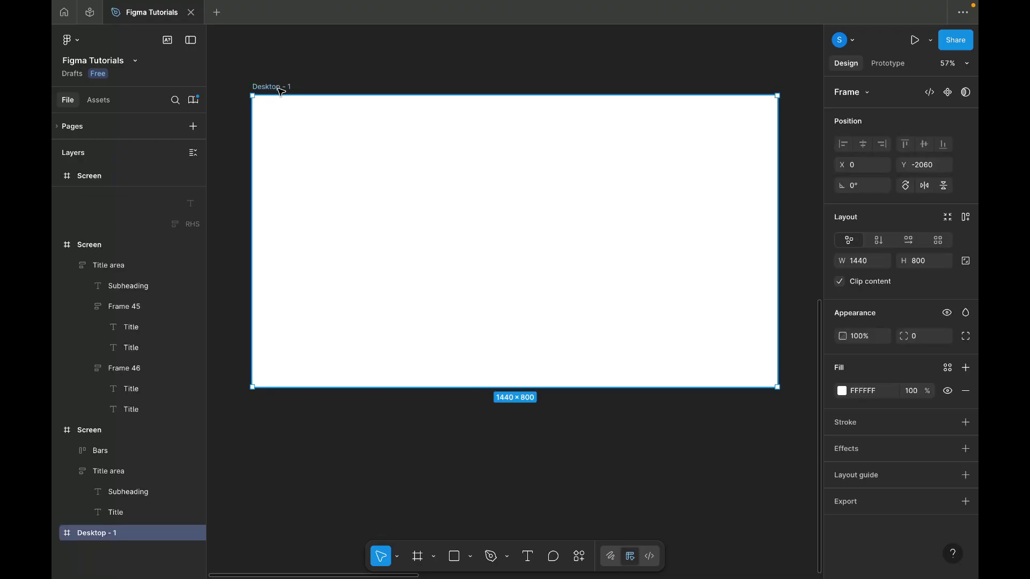
click(869, 477)
click(698, 503)
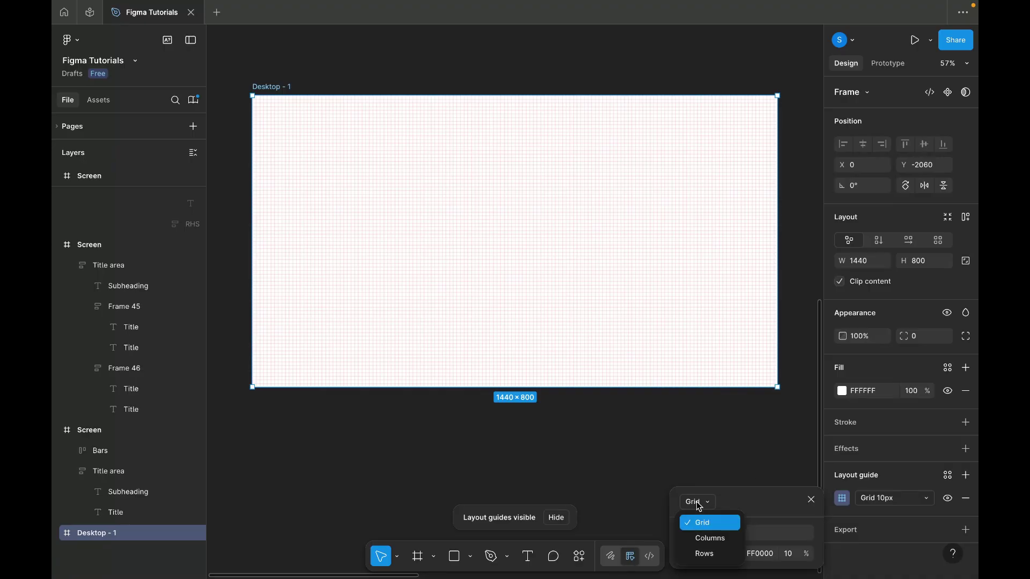
click(710, 538)
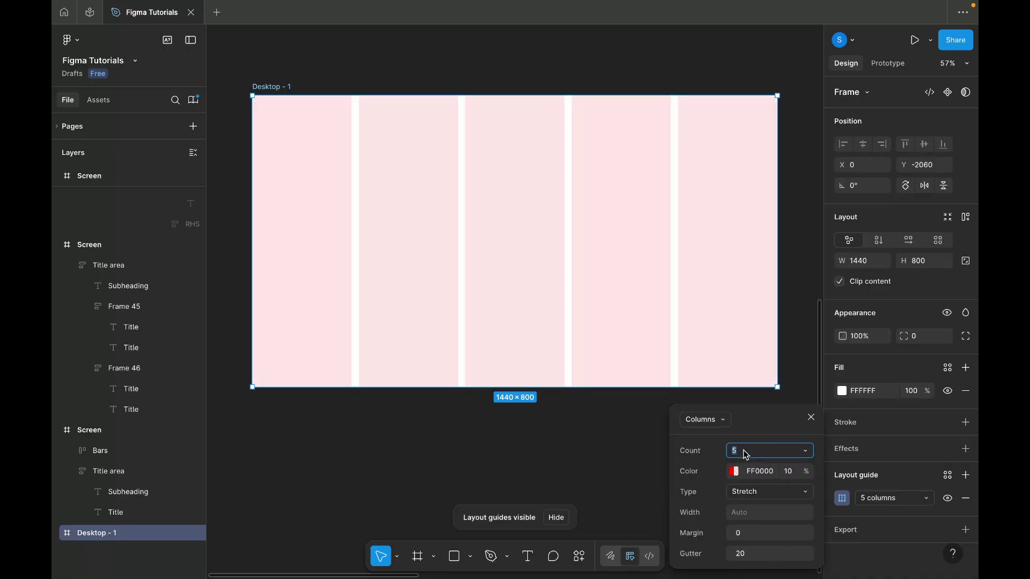
text(12)
key(Return)
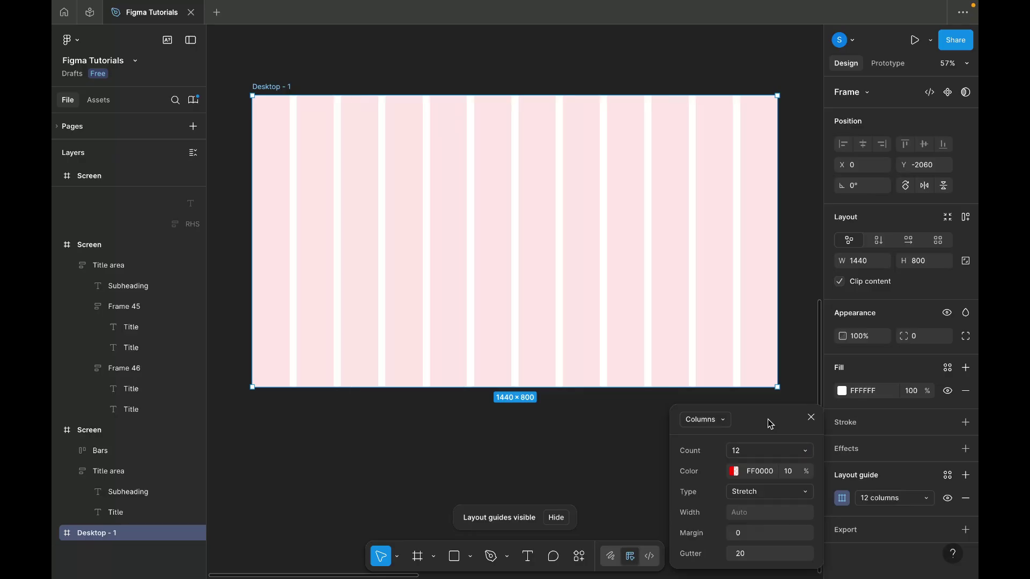
click(748, 538)
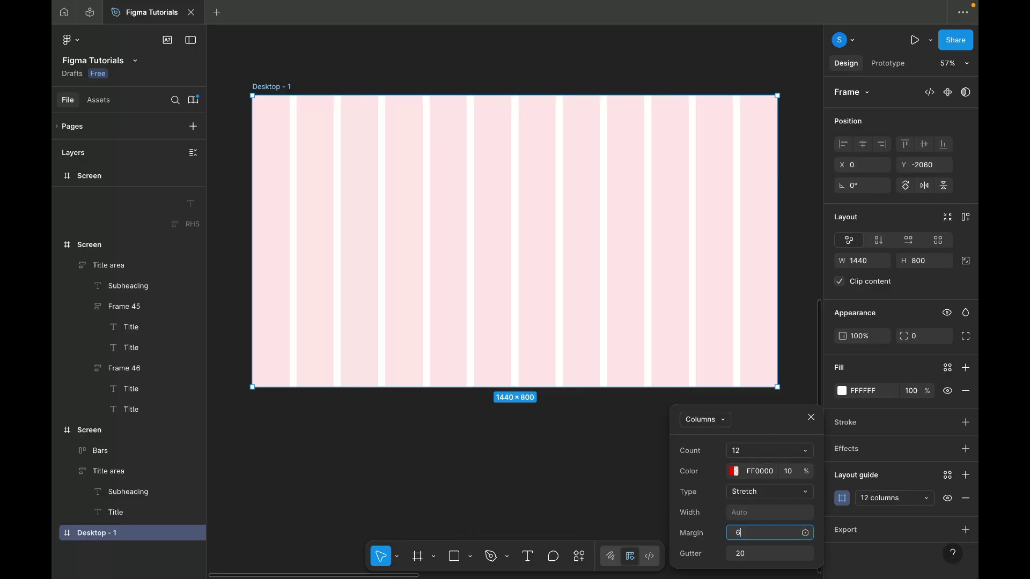
text(60)
key(Return)
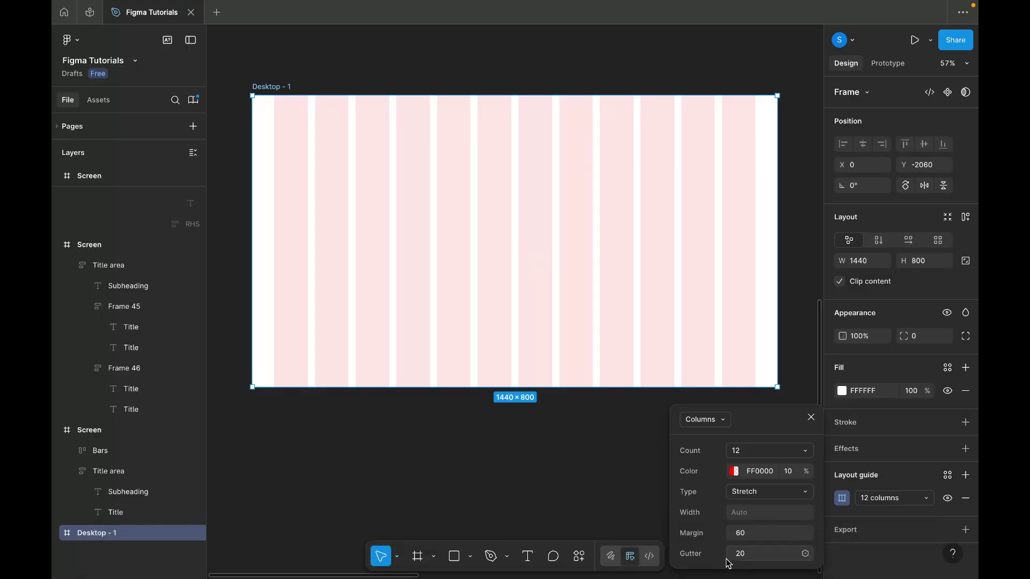
click(809, 419)
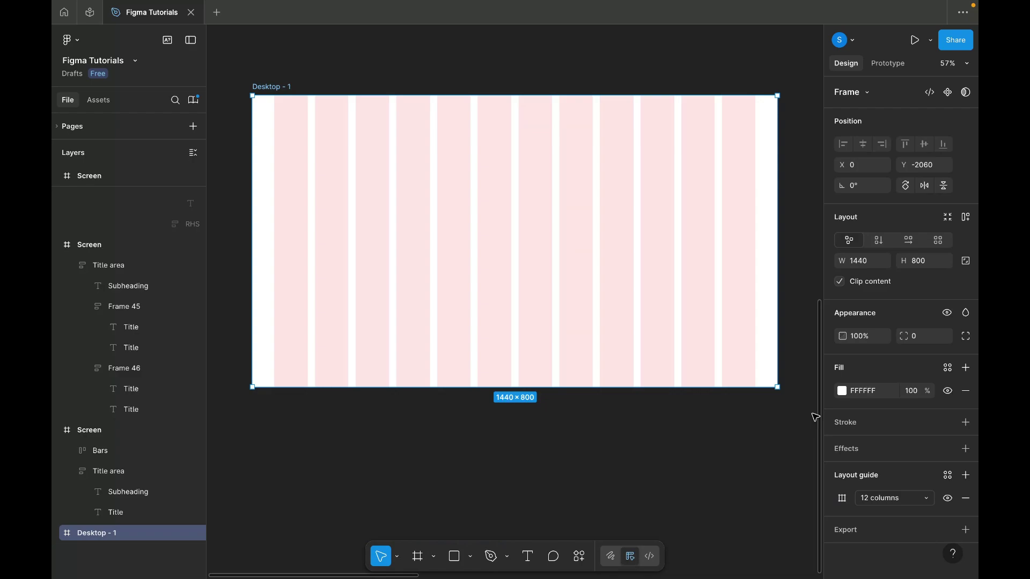
Hide the layout grid guides and select the Frame 44 palette swatches.
click(803, 351)
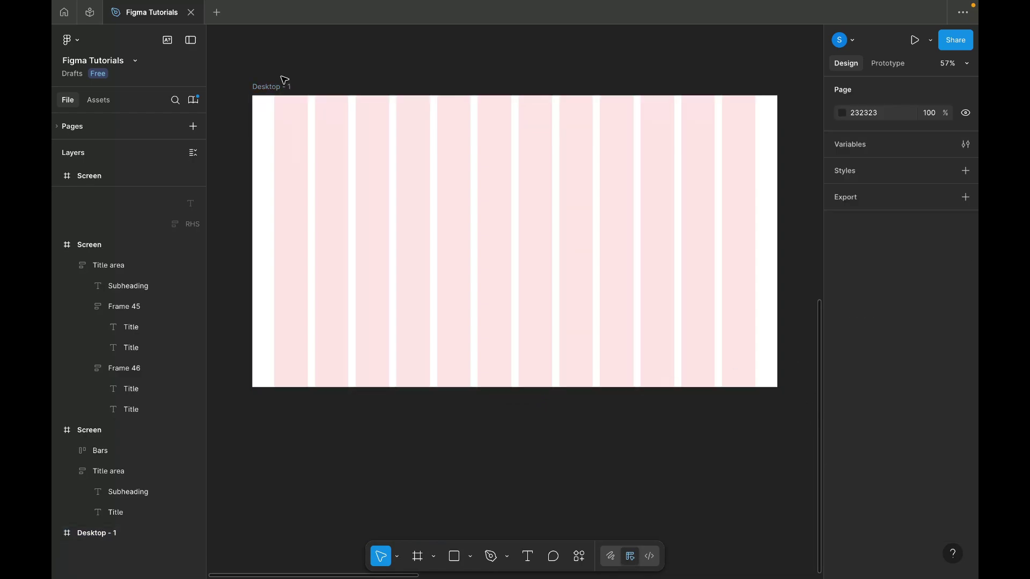
key(ctrl+g)
click(268, 87)
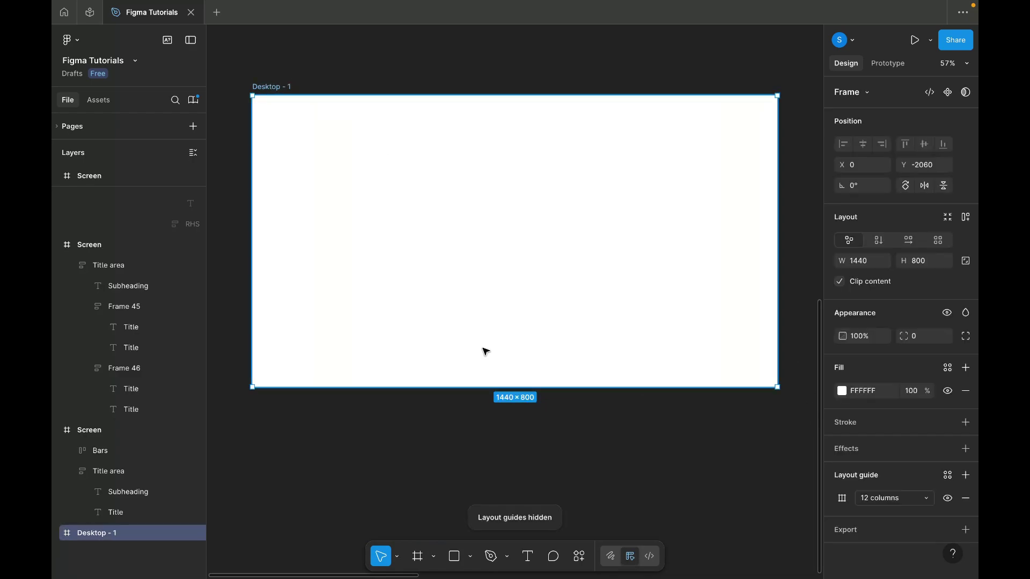
scroll(481, 407, down, 3)
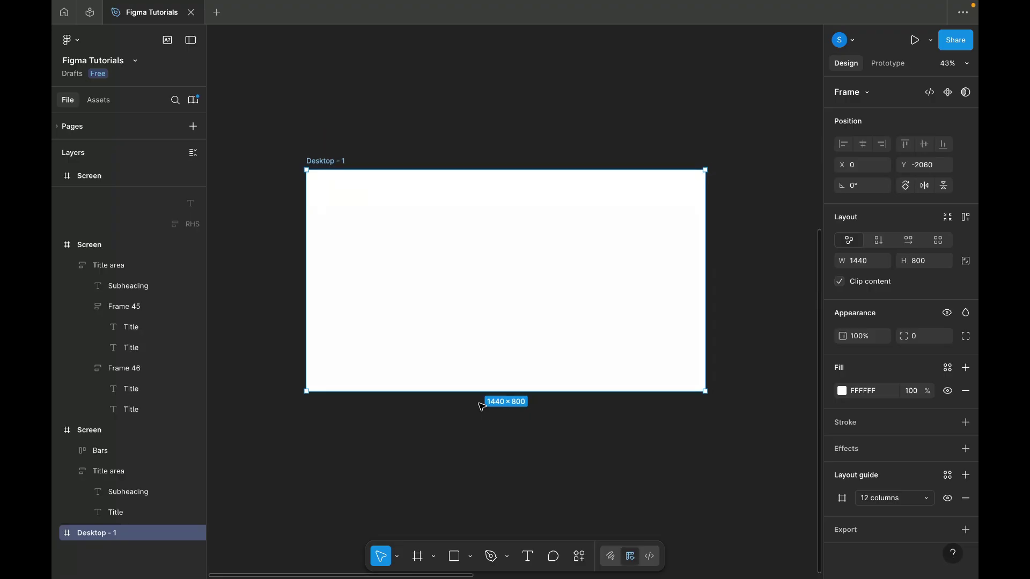
scroll(481, 406, up, 10)
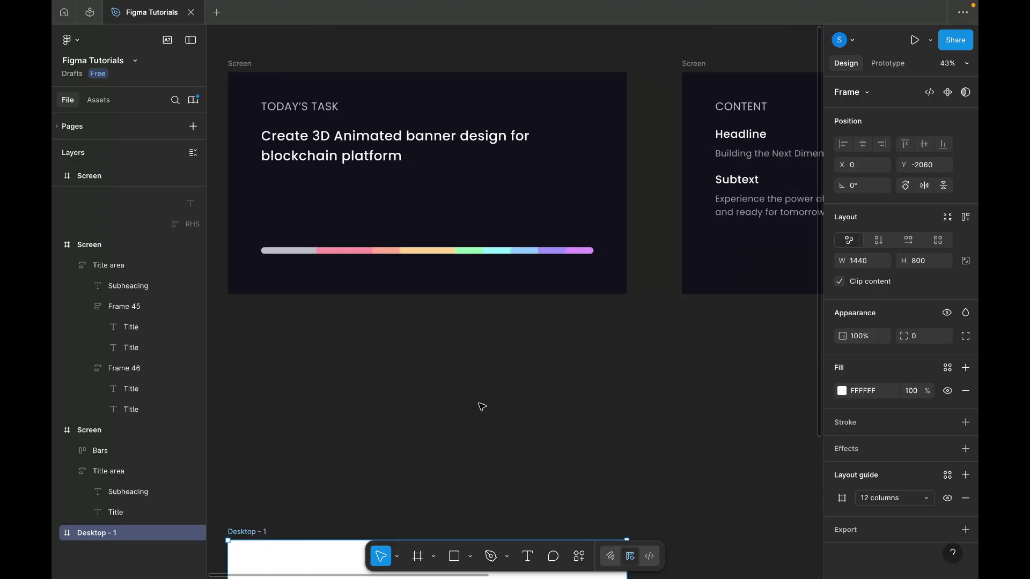
scroll(481, 406, right, 10)
scroll(481, 406, right, 12)
scroll(535, 327, up, 4)
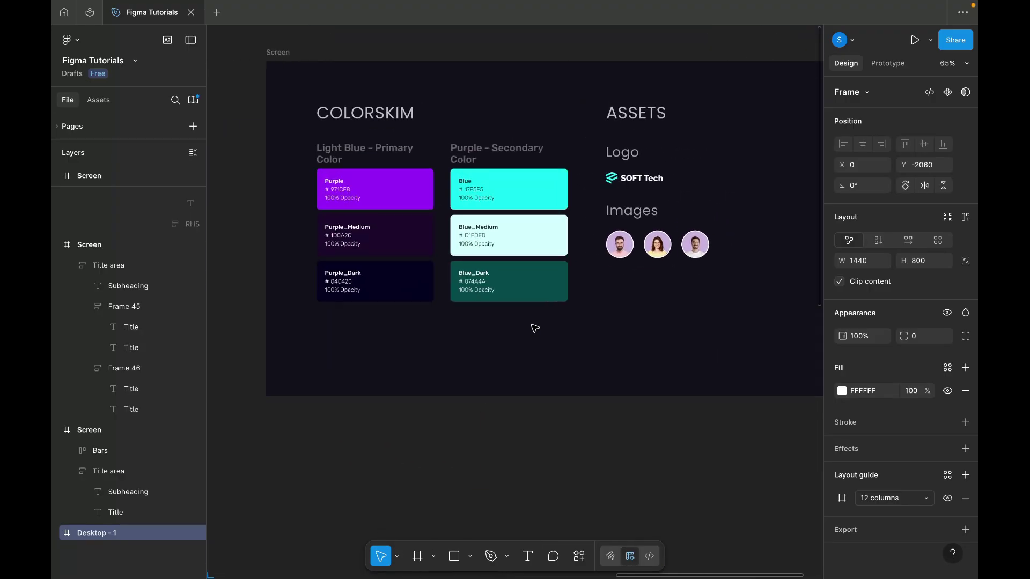
click(450, 254)
click(451, 254)
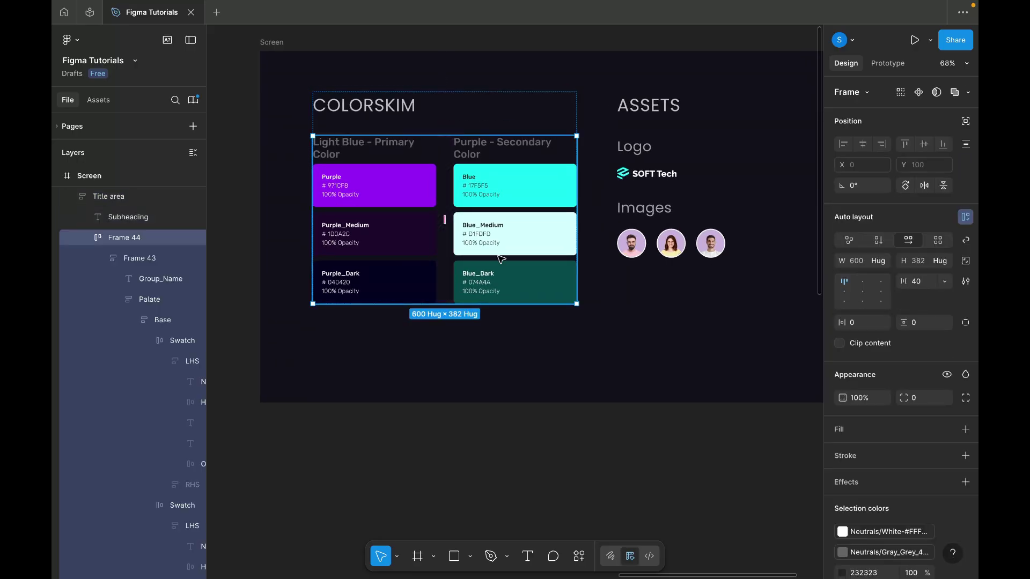
scroll(444, 274, down, 5)
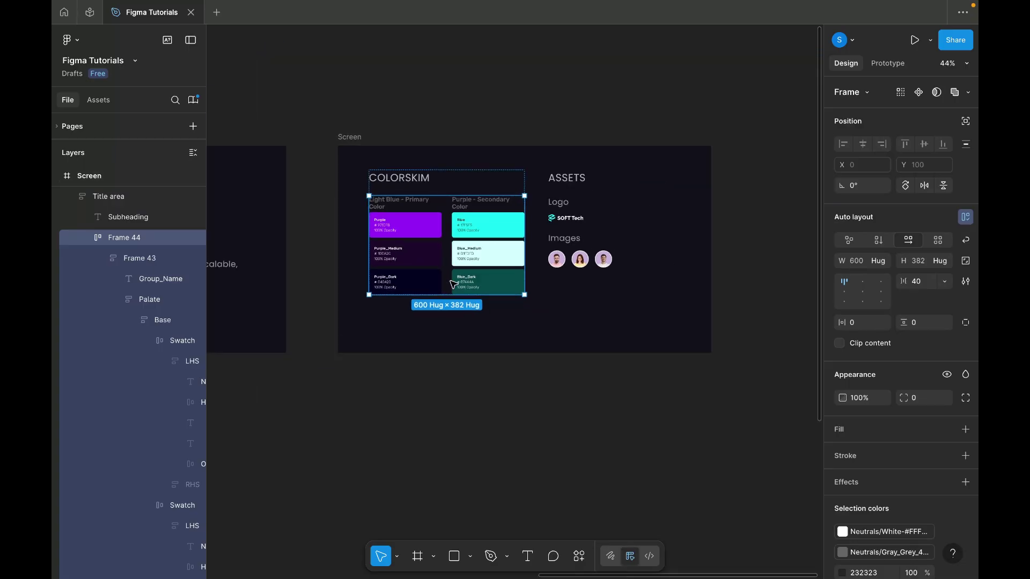
click(460, 391)
Move the copied Frame 44 swatches further left of Desktop - 1.
scroll(460, 391, down, 3)
scroll(460, 391, left, 3)
scroll(460, 392, down, 10)
scroll(460, 391, left, 10)
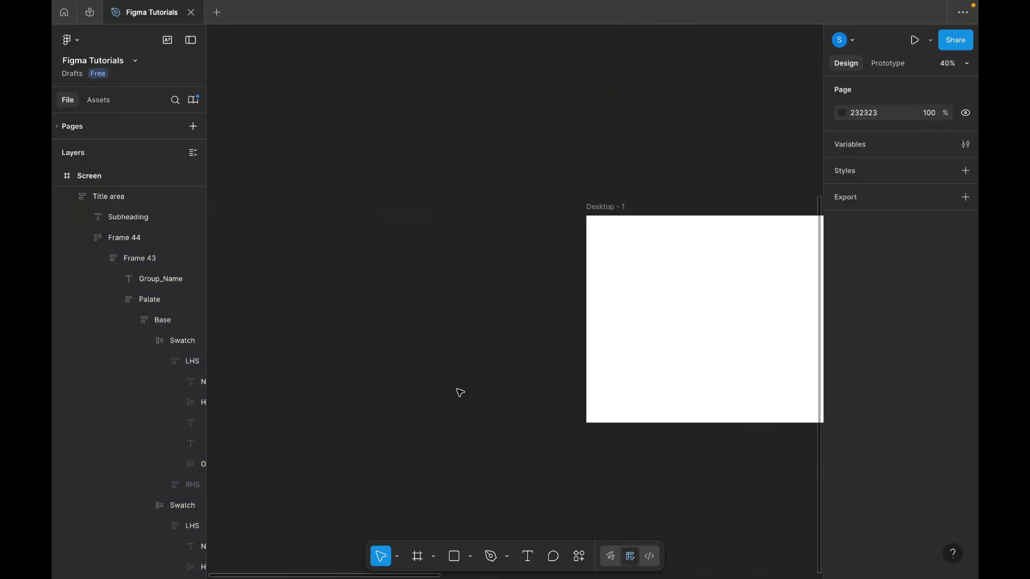
scroll(382, 351, up, 5)
click(383, 351)
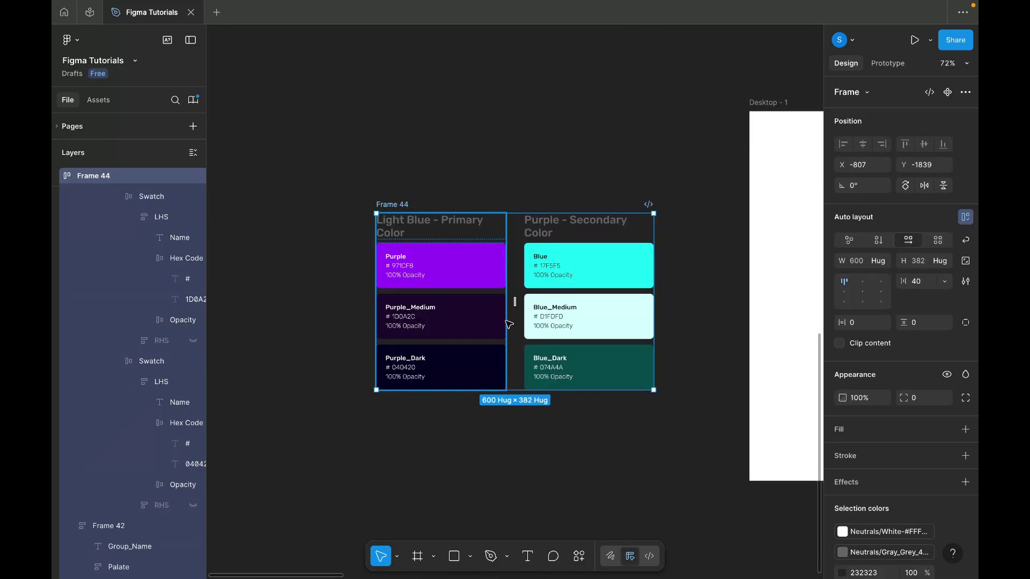
click(507, 148)
drag(403, 204, 357, 203)
click(522, 131)
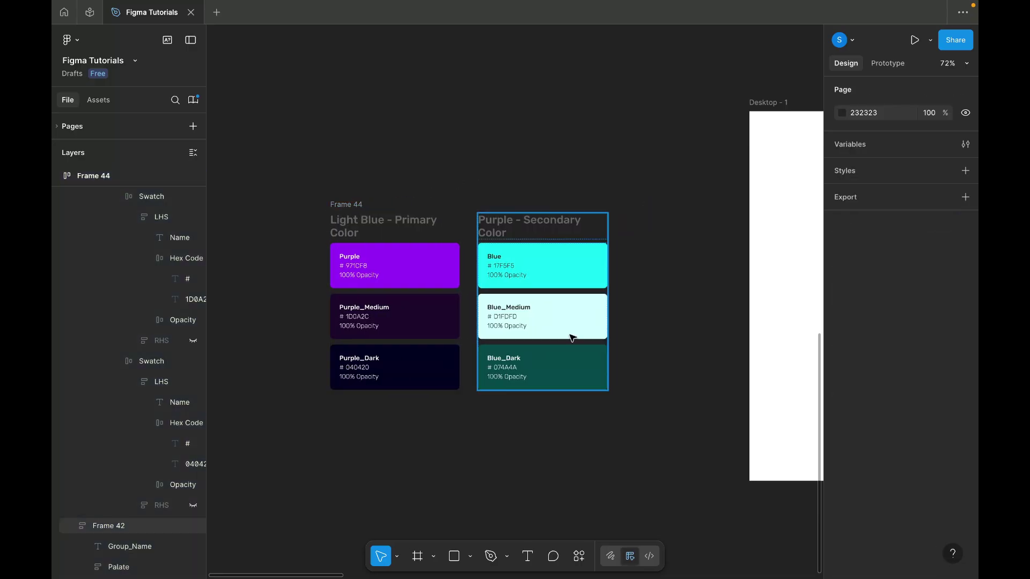
Fill the Desktop - 1 frame with the dark navy hex 040420.
key(n)
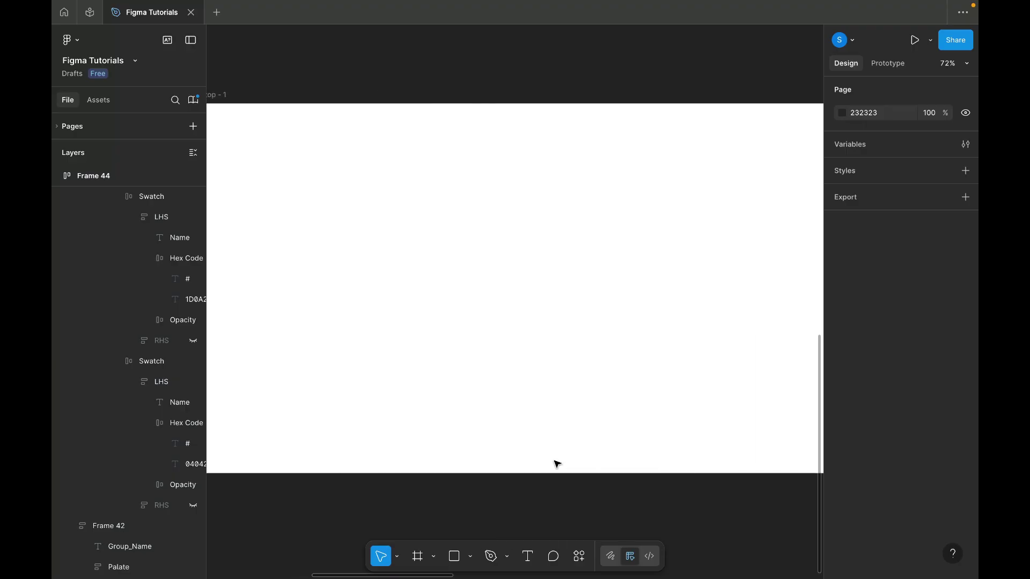
click(871, 394)
text(040420)
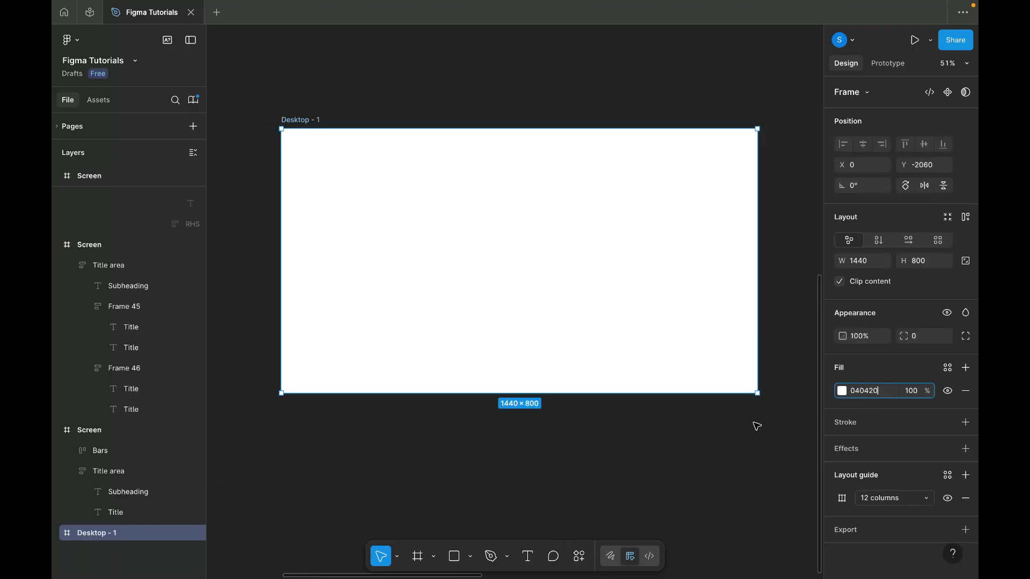
click(700, 454)
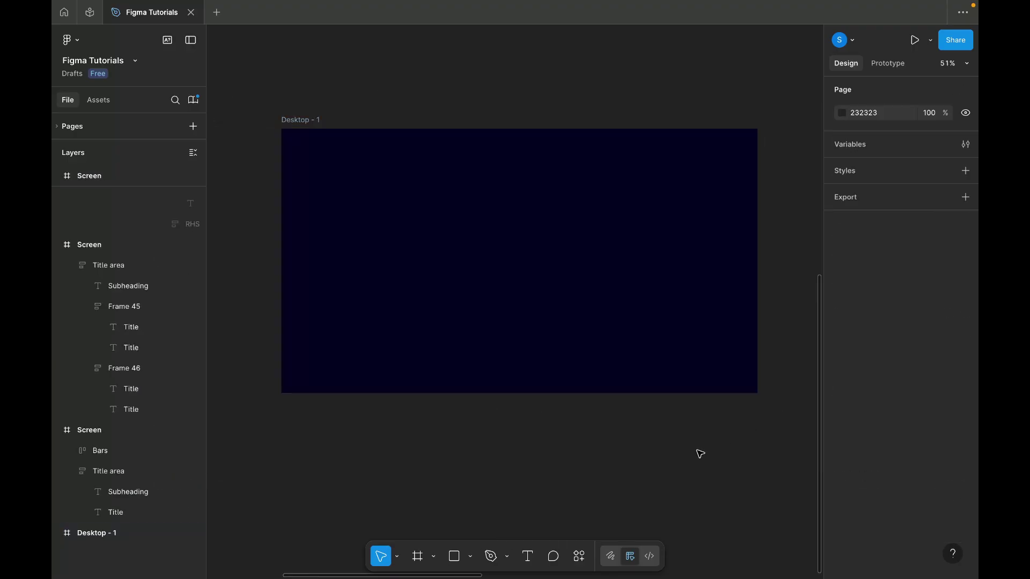
key(ctrl+g)
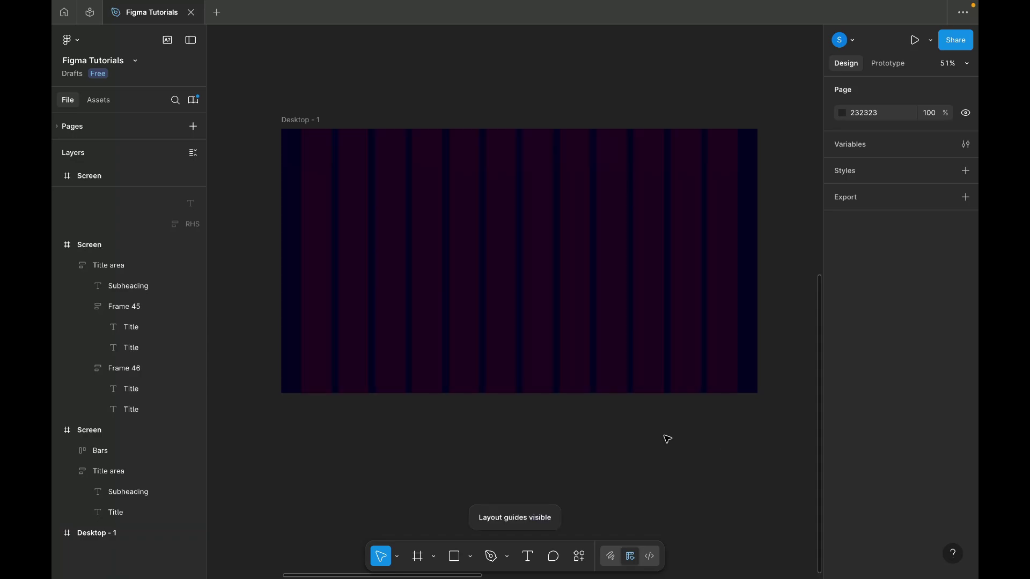
key(ctrl+g)
click(417, 556)
Draw a rectangle inside the Desktop - 1 frame.
click(455, 558)
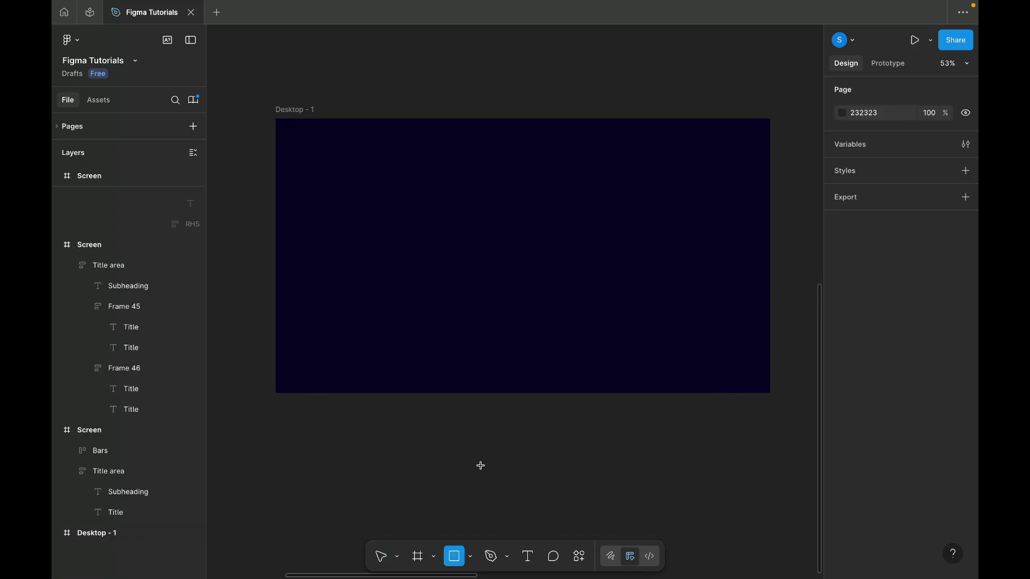
scroll(481, 466, up, 1)
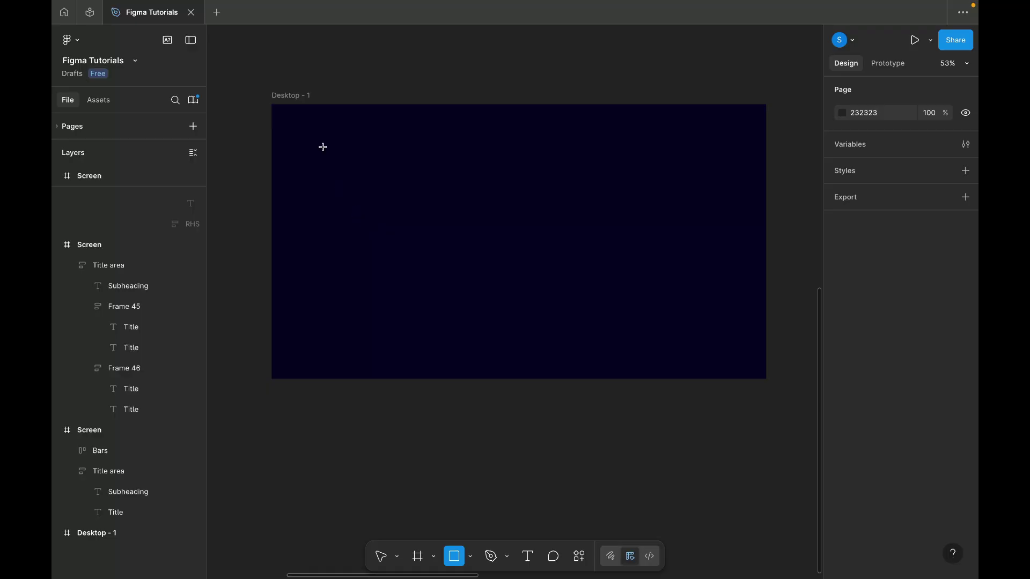
mouse_move(299, 120)
mouse_down()
mouse_move(531, 278)
mouse_move(745, 359)
mouse_up()
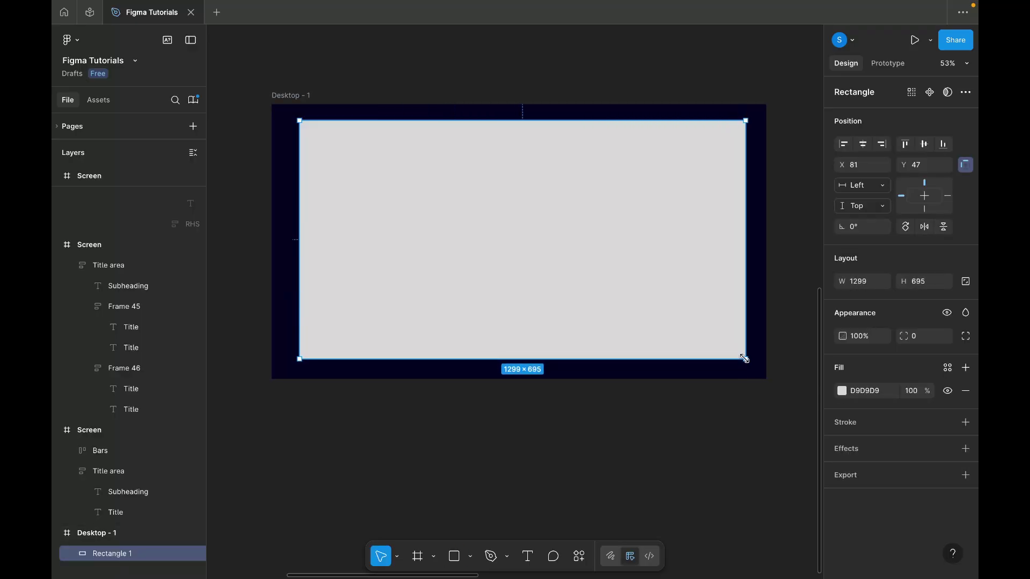
click(728, 486)
key(ctrl+g)
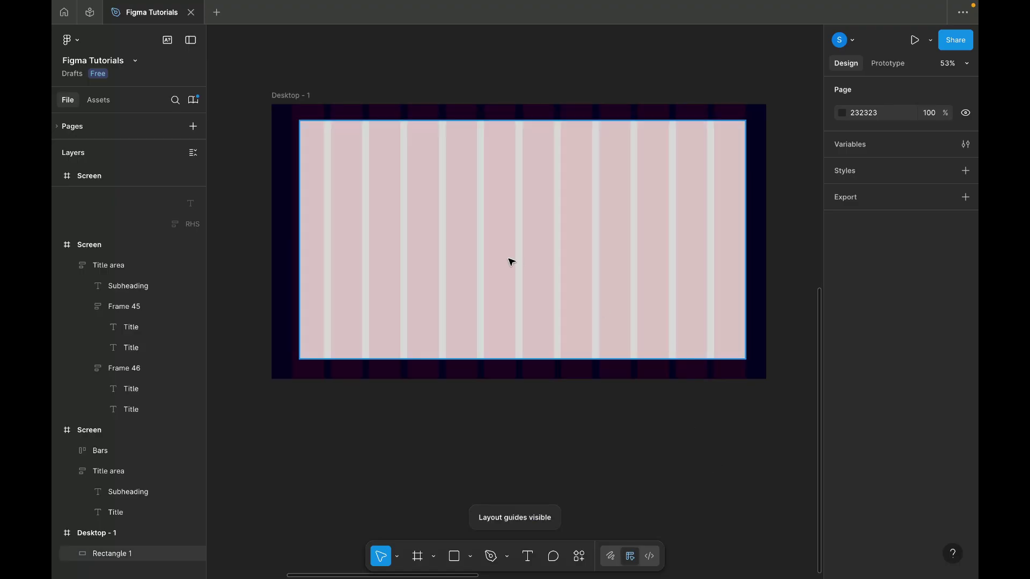
Move the rectangle to X 60 and widen it to the right margin, making it 1320×720.
click(352, 207)
scroll(242, 184, up, 5)
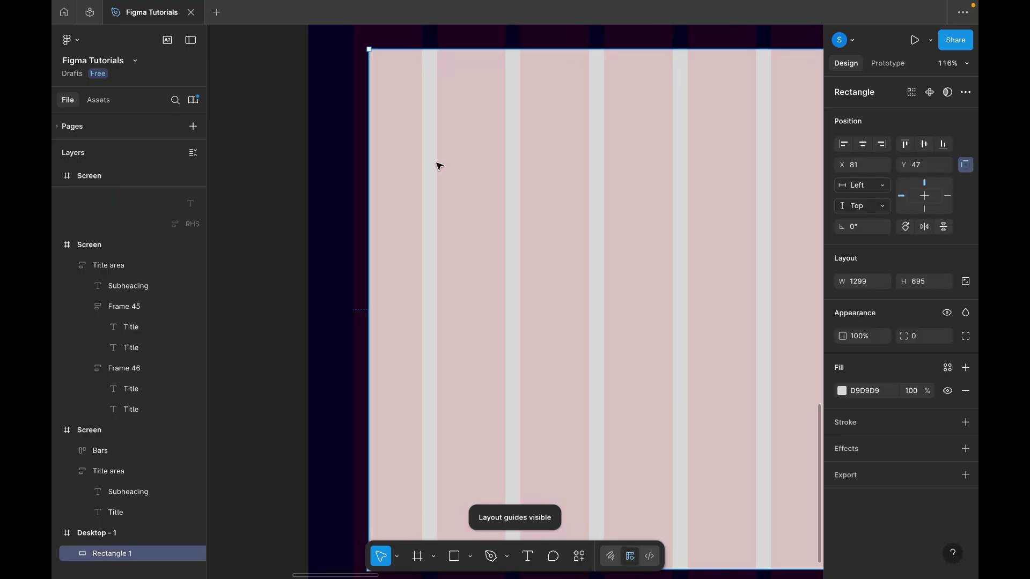
drag(439, 166, 423, 167)
scroll(423, 168, right, 10)
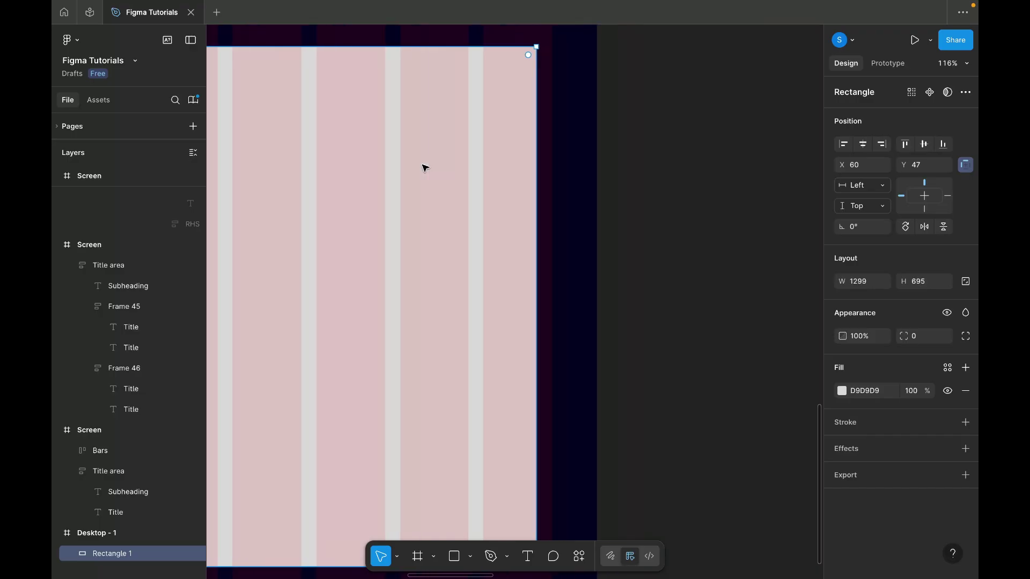
scroll(425, 168, right, 2)
scroll(531, 166, up, 4)
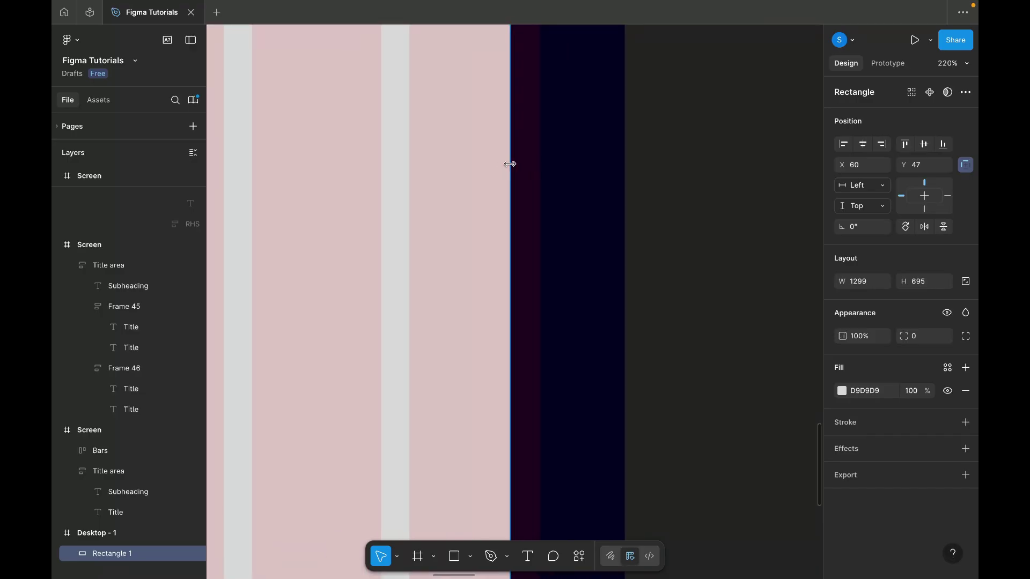
drag(510, 164, 538, 168)
scroll(611, 490, down, 5)
click(612, 490)
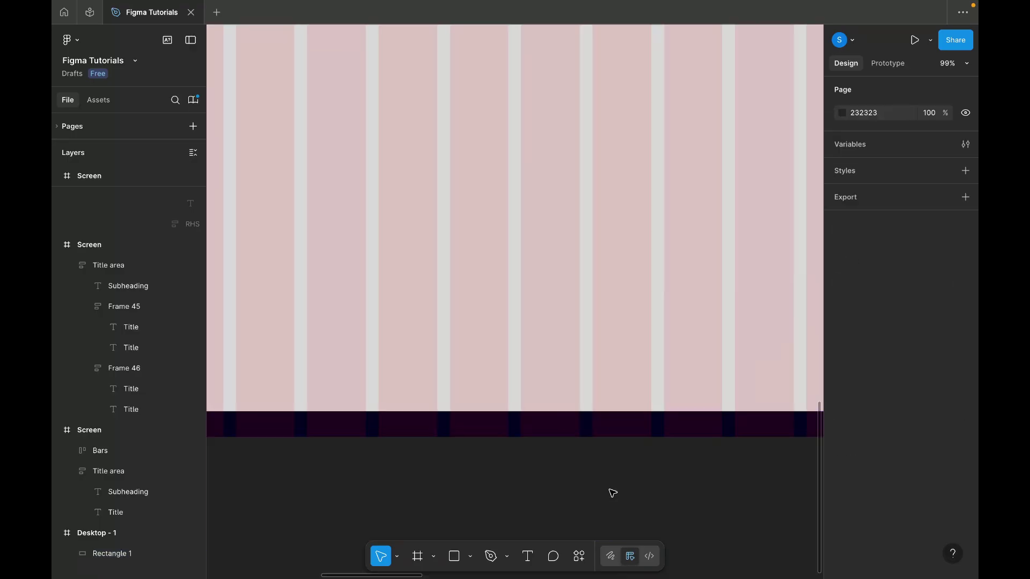
scroll(606, 500, down, 2)
Fill the rectangle with the Purple_Medium 1D0A2C swatch colour using the eyedropper.
click(613, 372)
scroll(613, 372, right, 3)
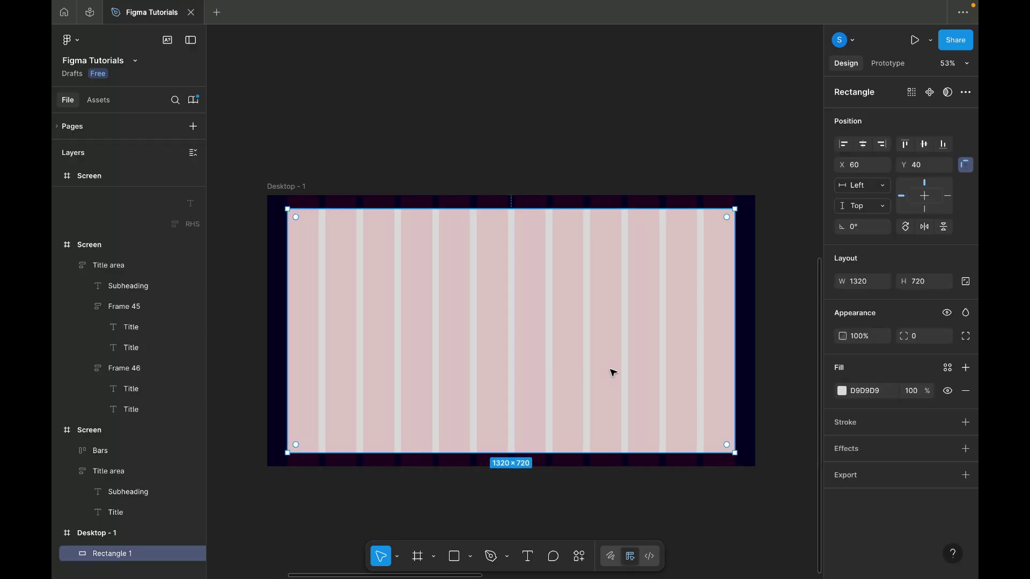
key(i)
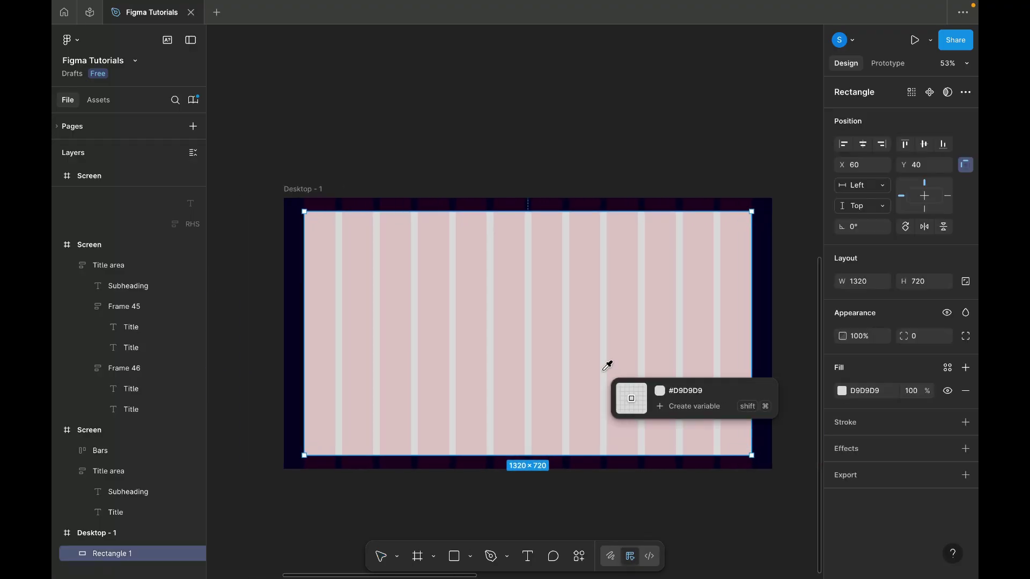
scroll(575, 361, left, 10)
click(358, 351)
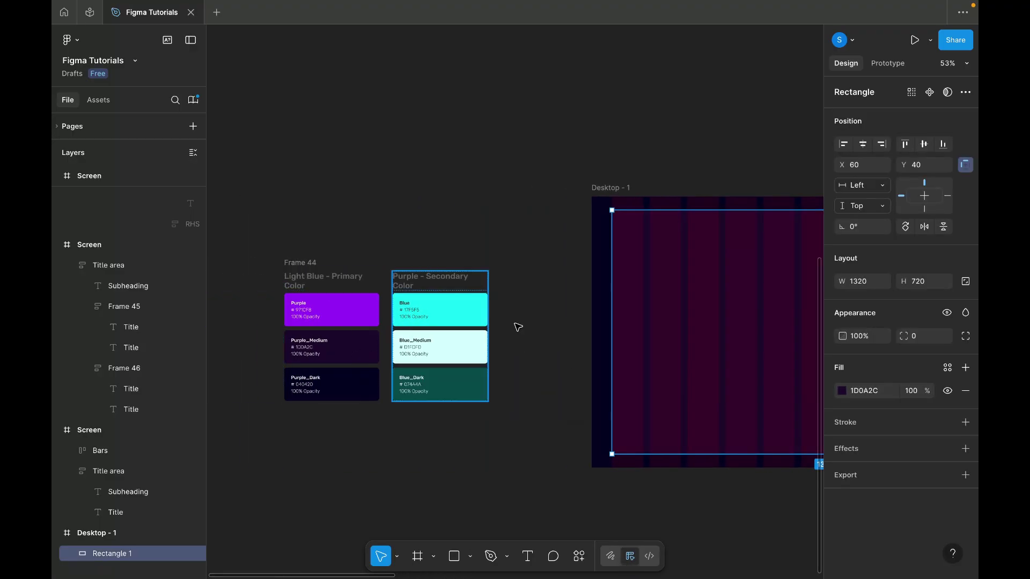
scroll(517, 327, right, 10)
click(584, 123)
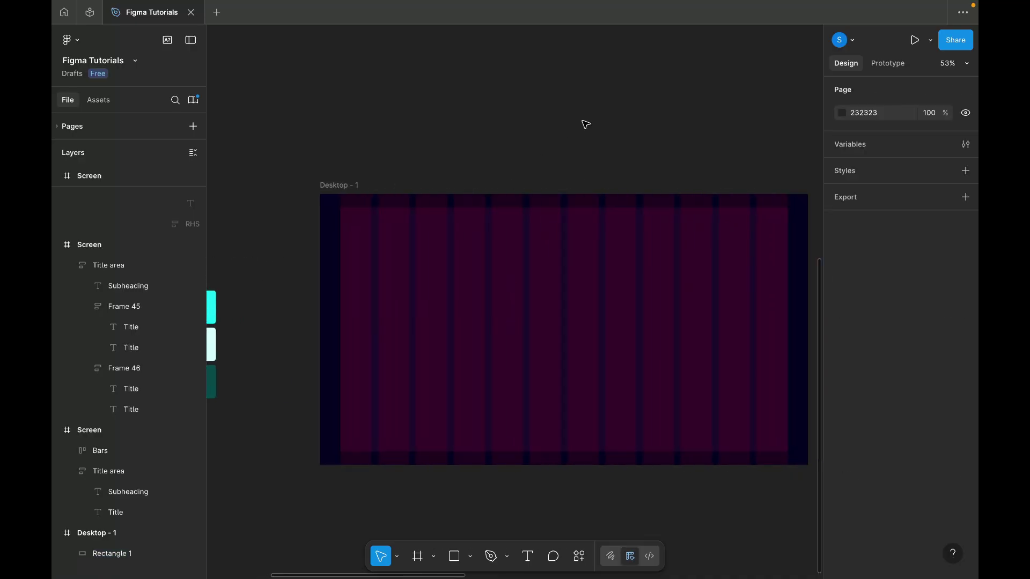
Give the purple rectangle a corner radius of 16.
scroll(586, 124, right, 2)
key(ctrl+g)
click(580, 271)
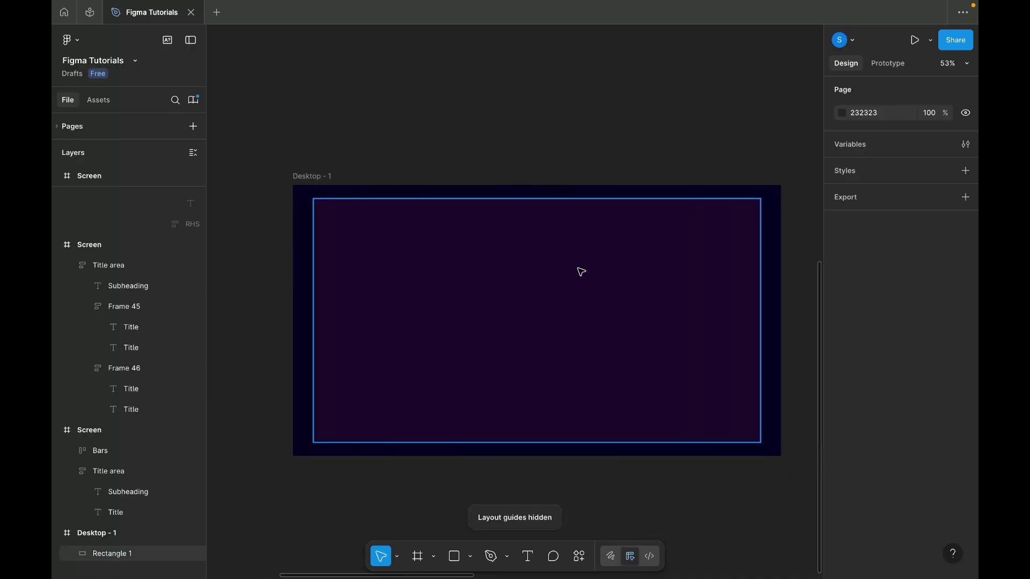
click(914, 337)
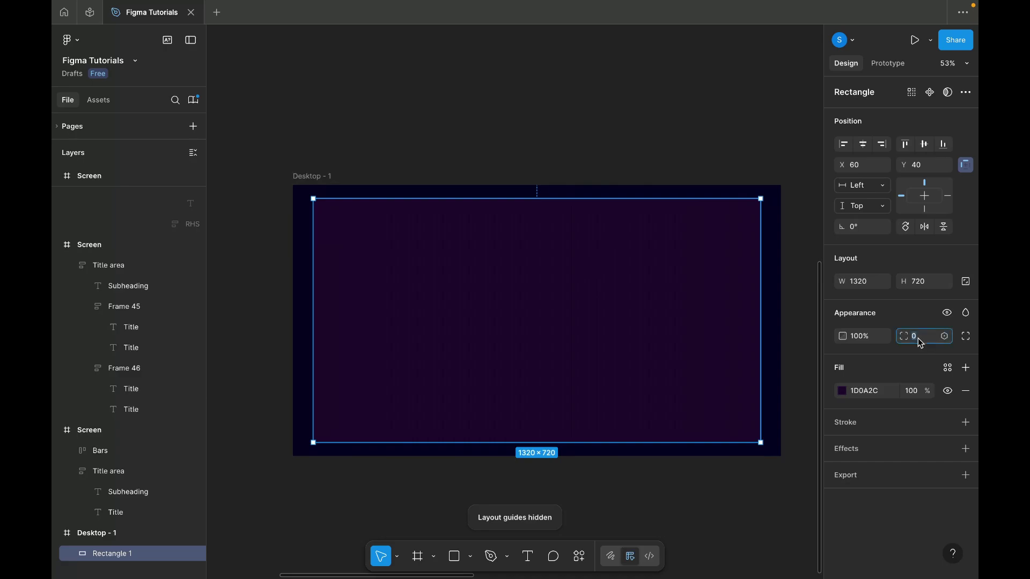
text(16)
key(Return)
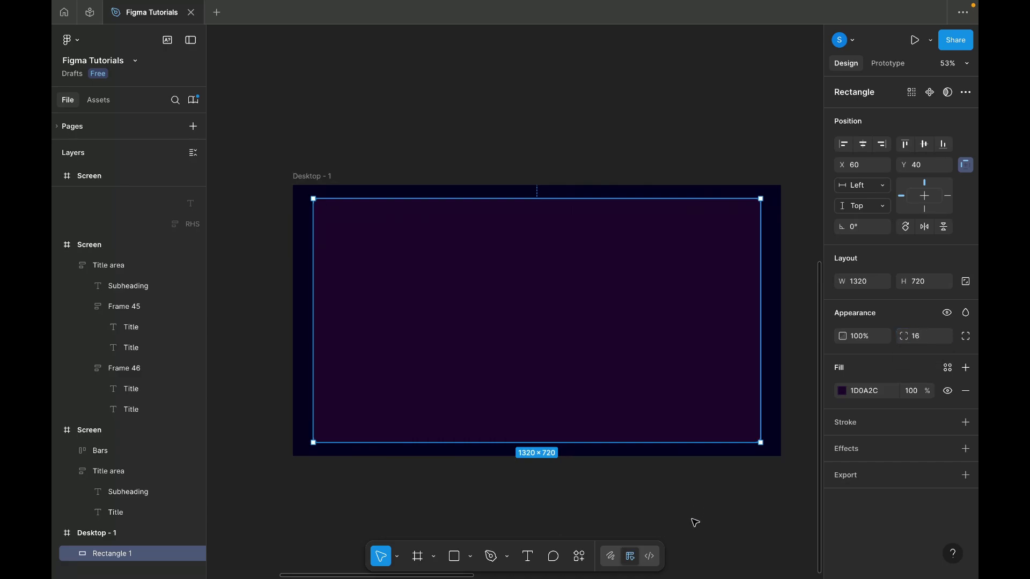
scroll(686, 241, up, 3)
key(ctrl+g)
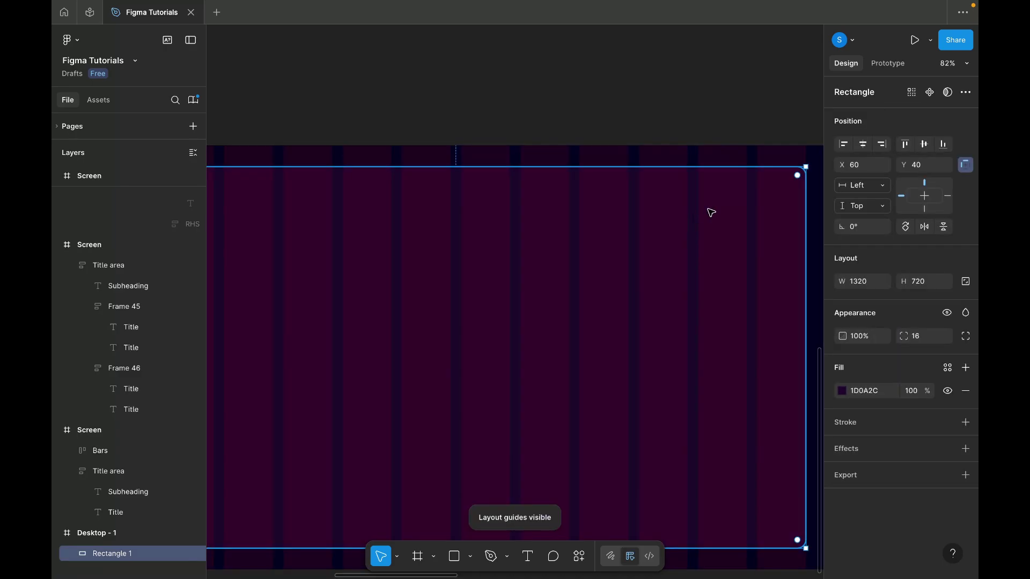
Add a point on the panel's top edge and drag vertices to start a stepped notch.
double_click(710, 213)
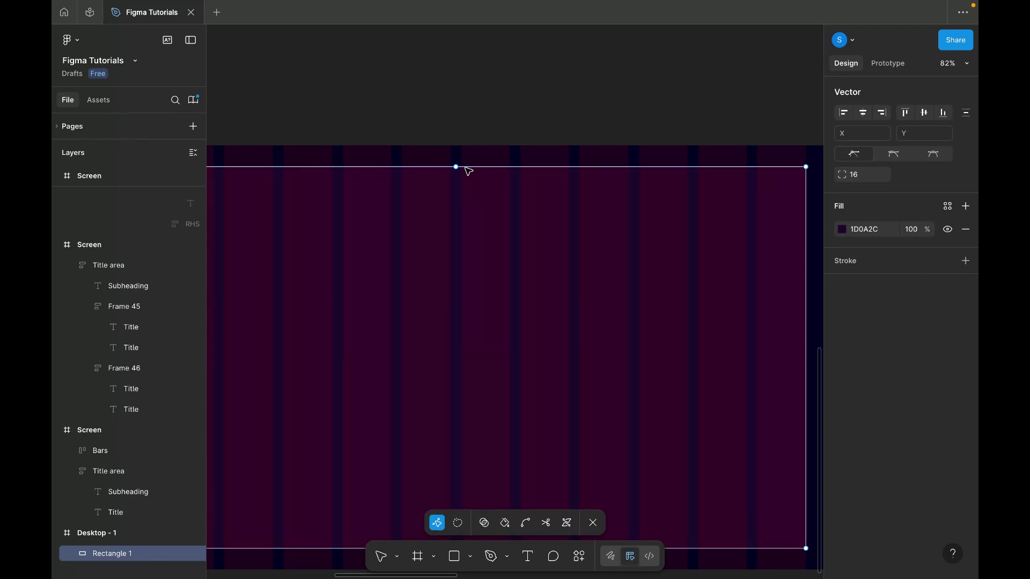
click(456, 167)
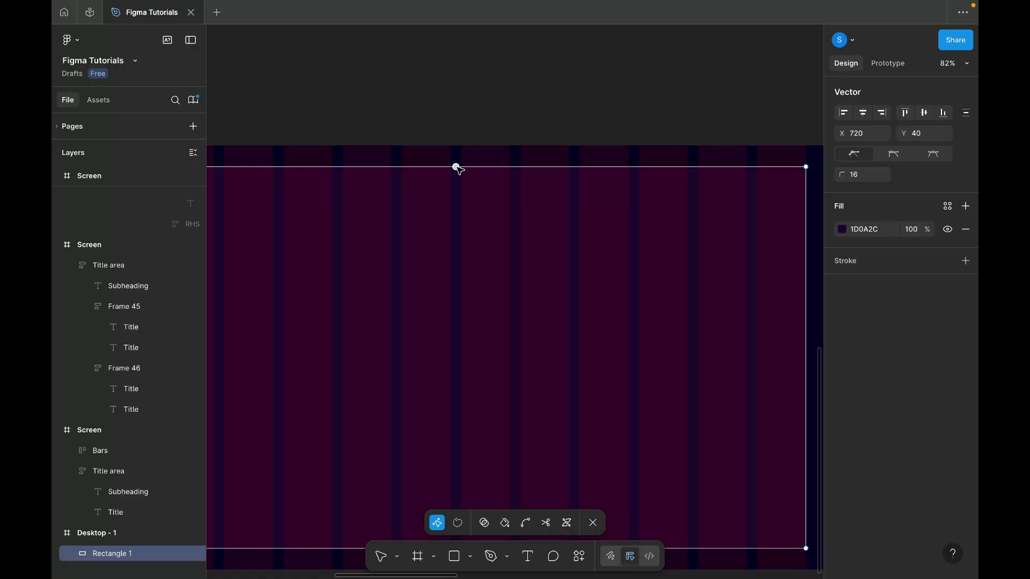
drag(457, 168, 657, 167)
scroll(734, 168, up, 3)
mouse_move(725, 170)
mouse_down()
mouse_move(674, 214)
mouse_move(609, 231)
mouse_move(605, 212)
mouse_move(616, 226)
mouse_up()
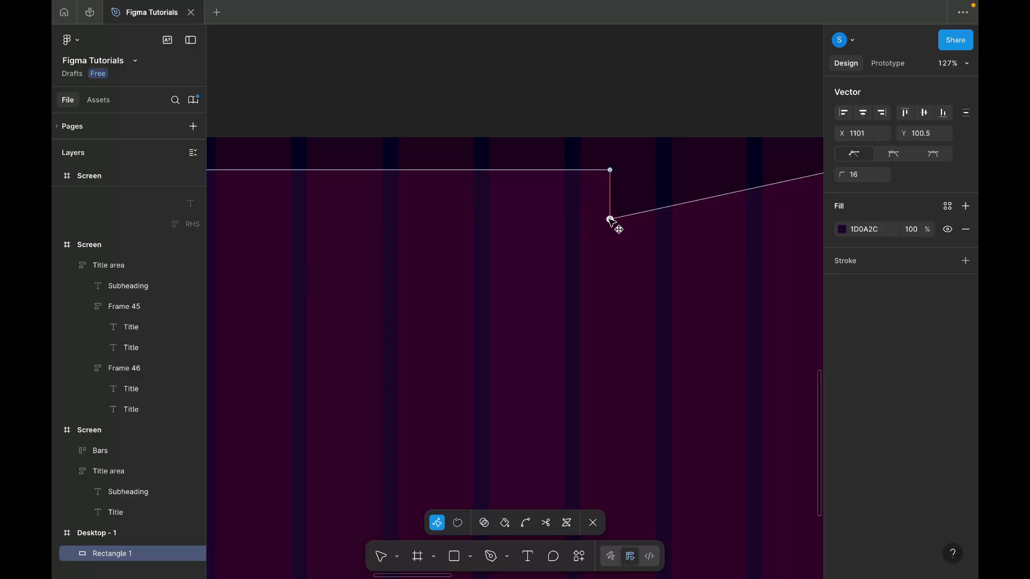
Lower the top-right corner and the step's inner point so the notch edges line up.
scroll(612, 222, right, 1)
scroll(612, 222, right, 3)
drag(589, 167, 590, 216)
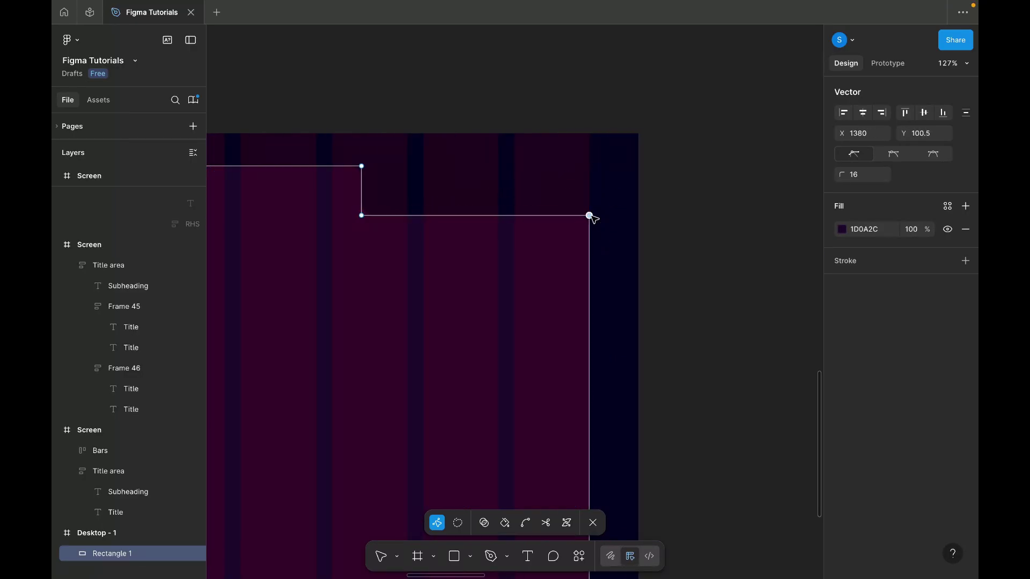
scroll(386, 220, left, 1)
click(382, 216)
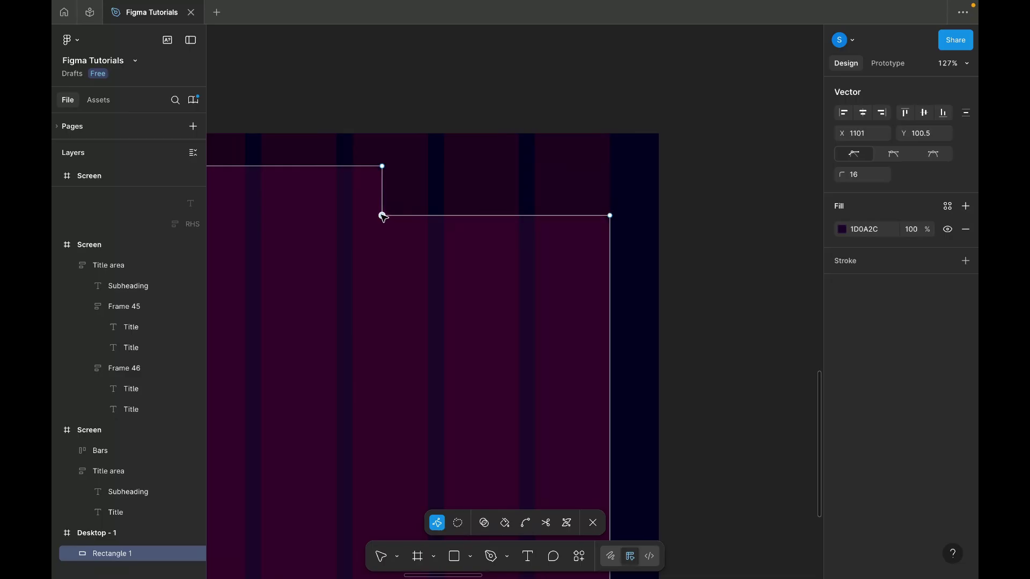
drag(382, 215, 383, 230)
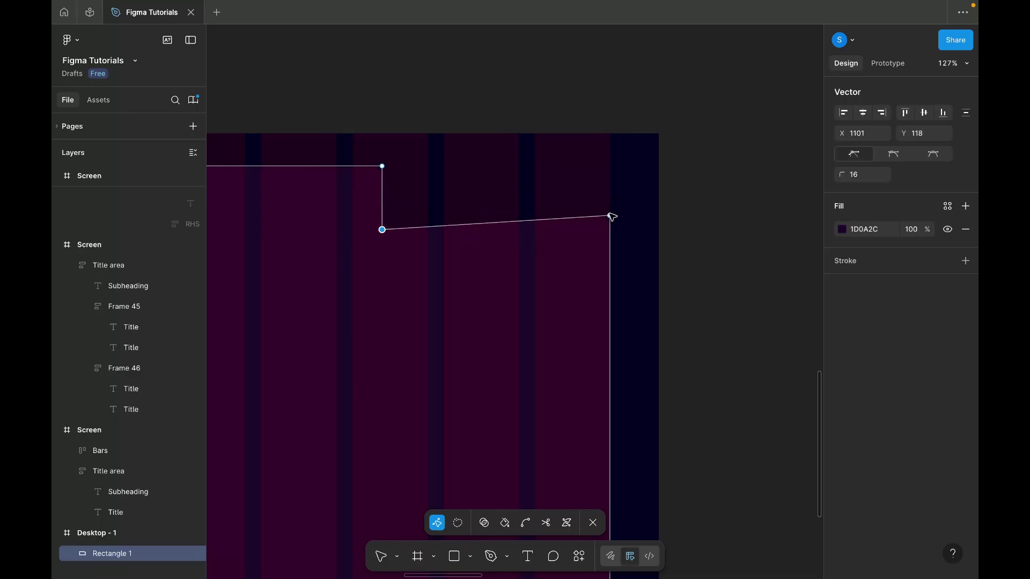
drag(610, 215, 611, 232)
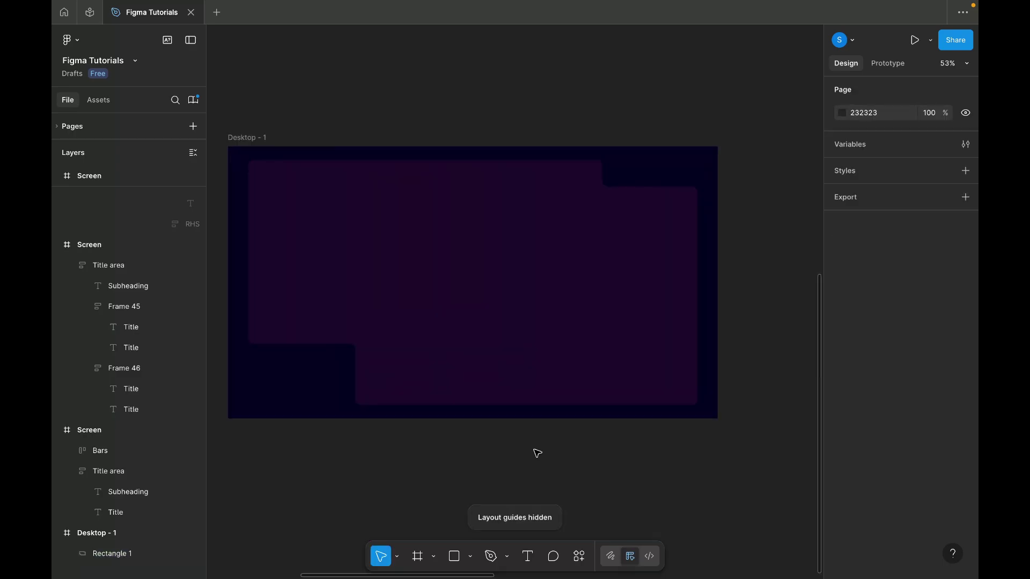
scroll(537, 453, left, 4)
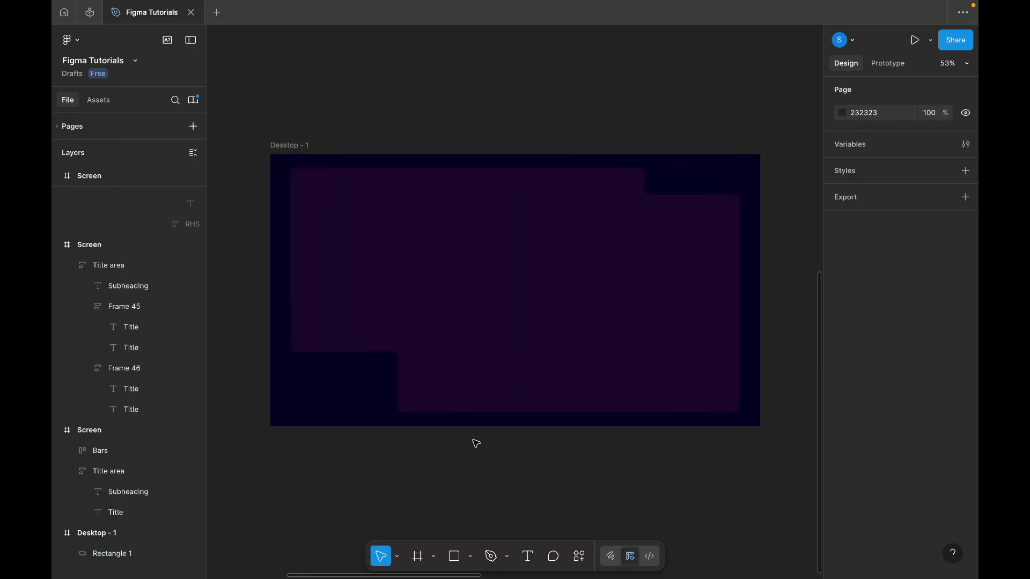
scroll(475, 443, up, 2)
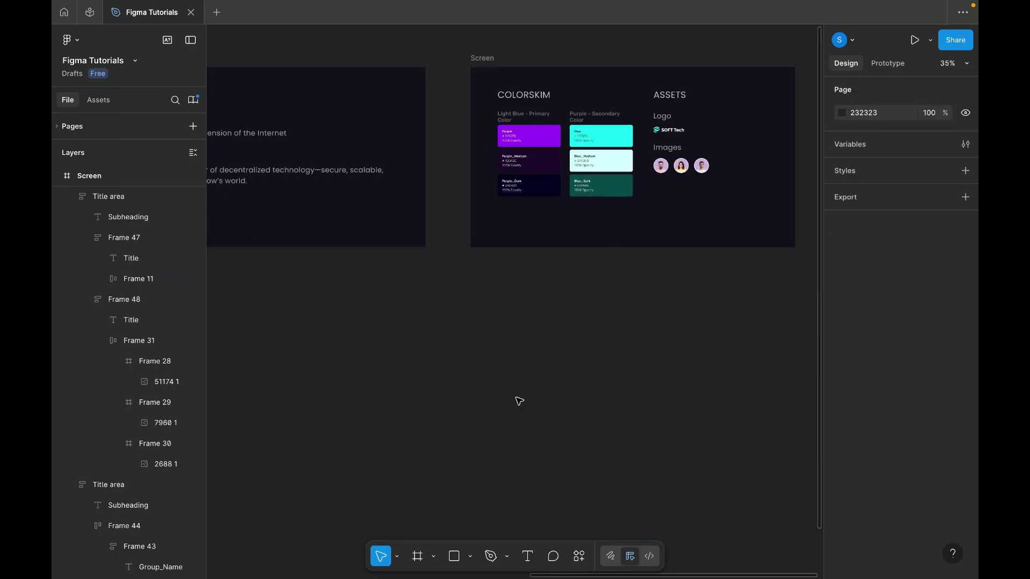
Paste the SOFT Tech logo into Desktop - 1 at the panel's top-left, around X 126.
scroll(518, 400, left, 10)
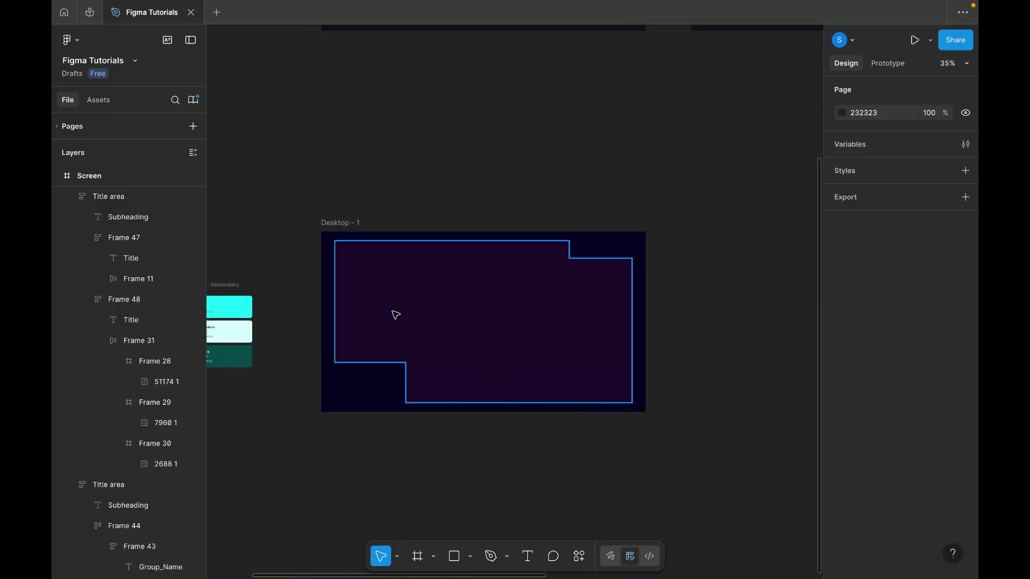
scroll(395, 315, up, 4)
click(356, 259)
scroll(298, 227, up, 3)
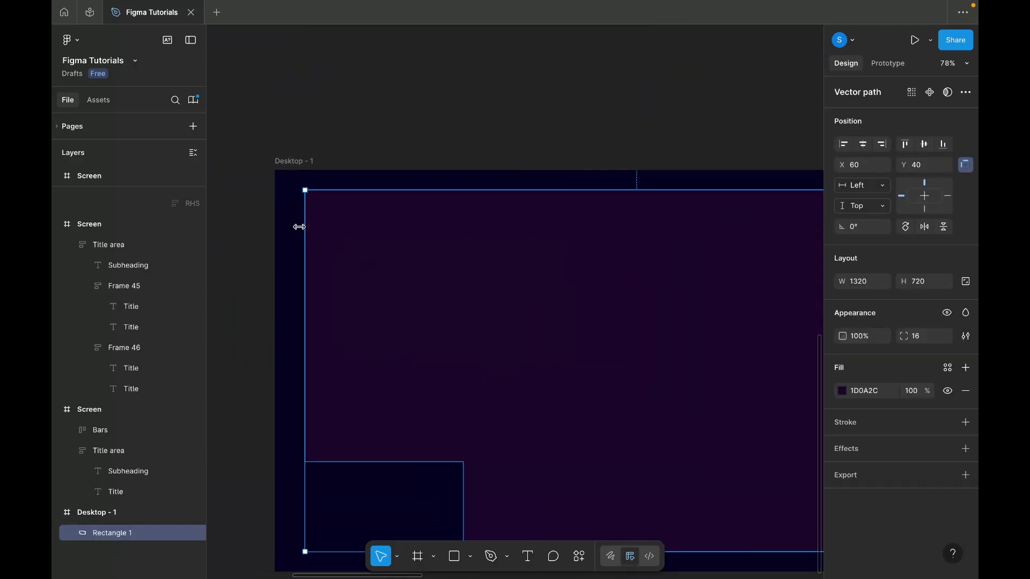
click(294, 174)
key(ctrl+v)
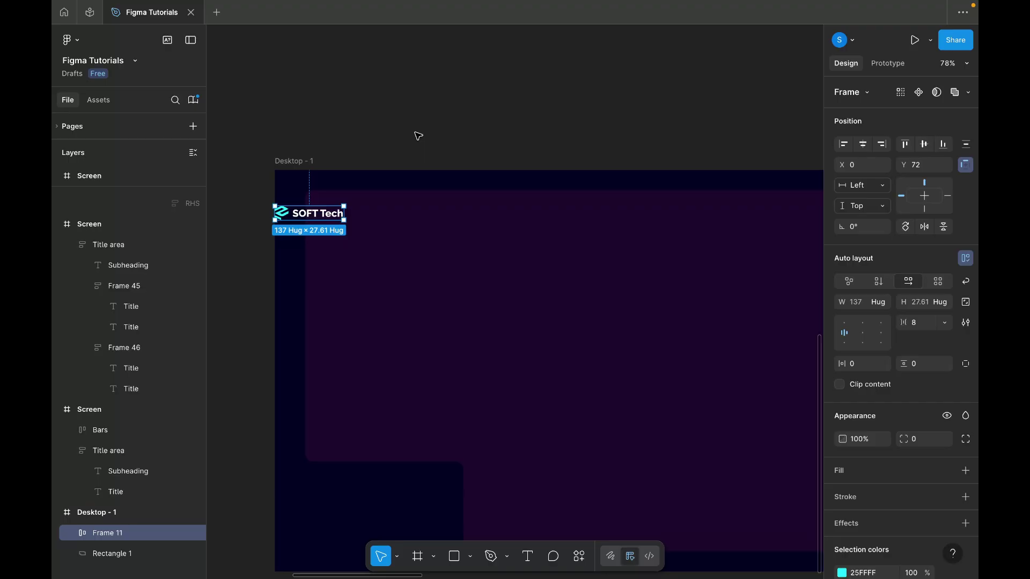
scroll(324, 211, up, 3)
drag(308, 219, 406, 229)
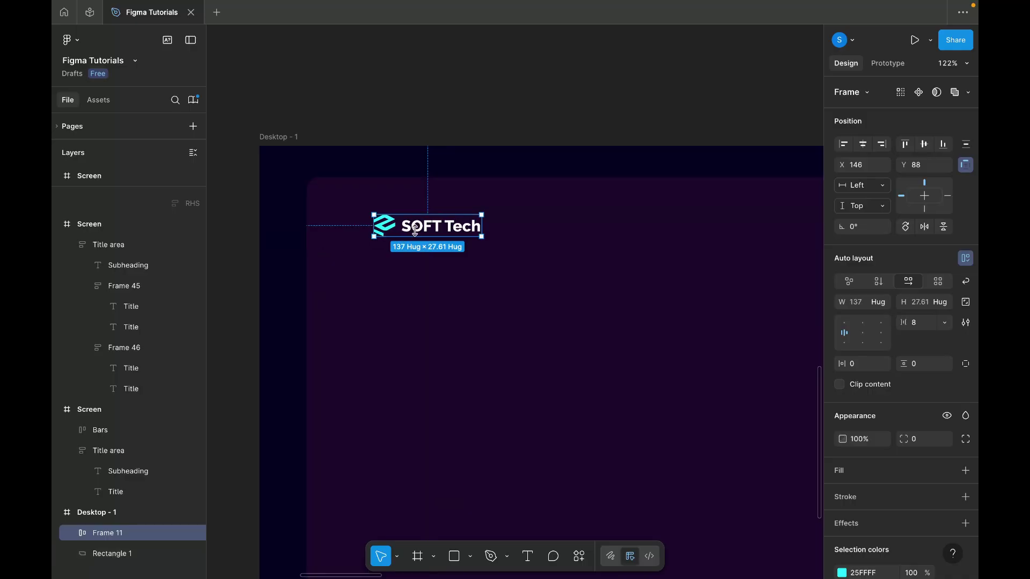
key(shift+Left)
key(shift+Left)
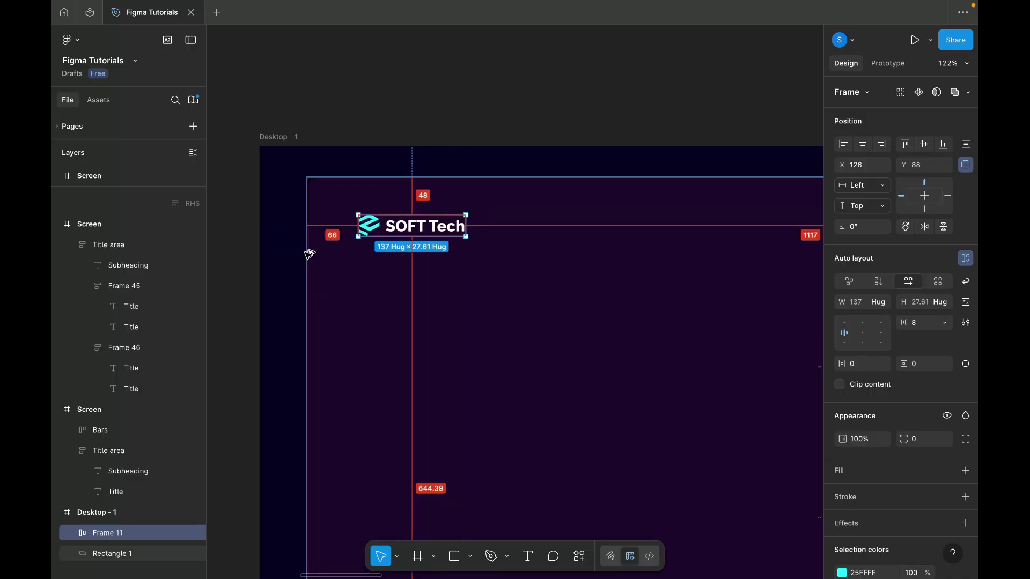
drag(419, 231, 423, 225)
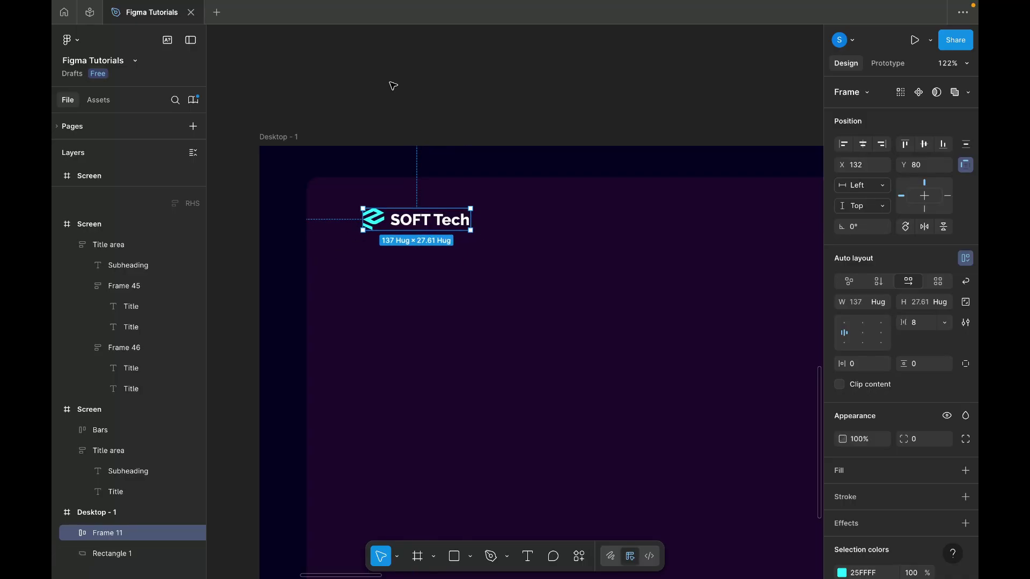
click(392, 85)
scroll(468, 129, right, 3)
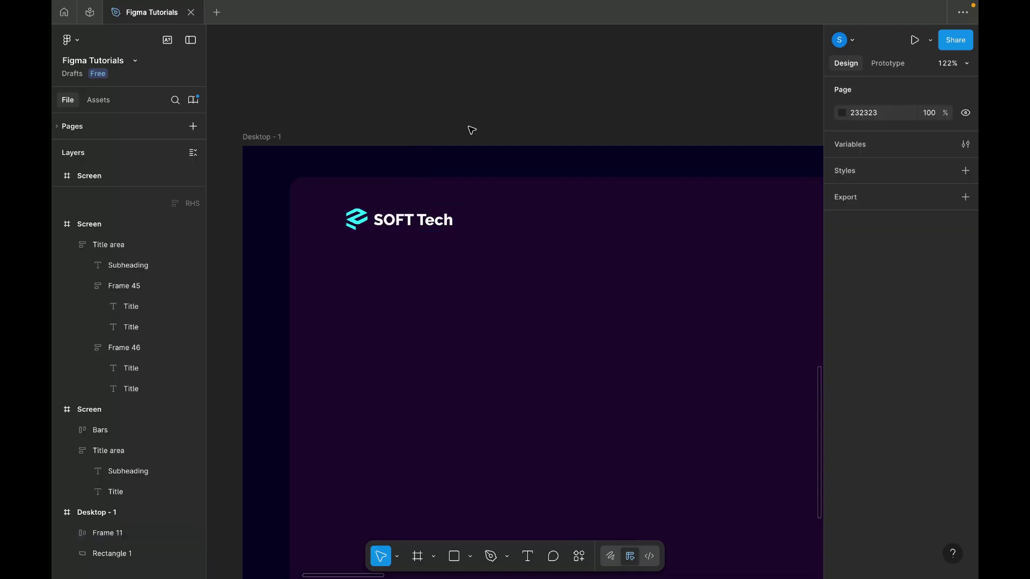
ctrl+scroll(470, 129, down, 1)
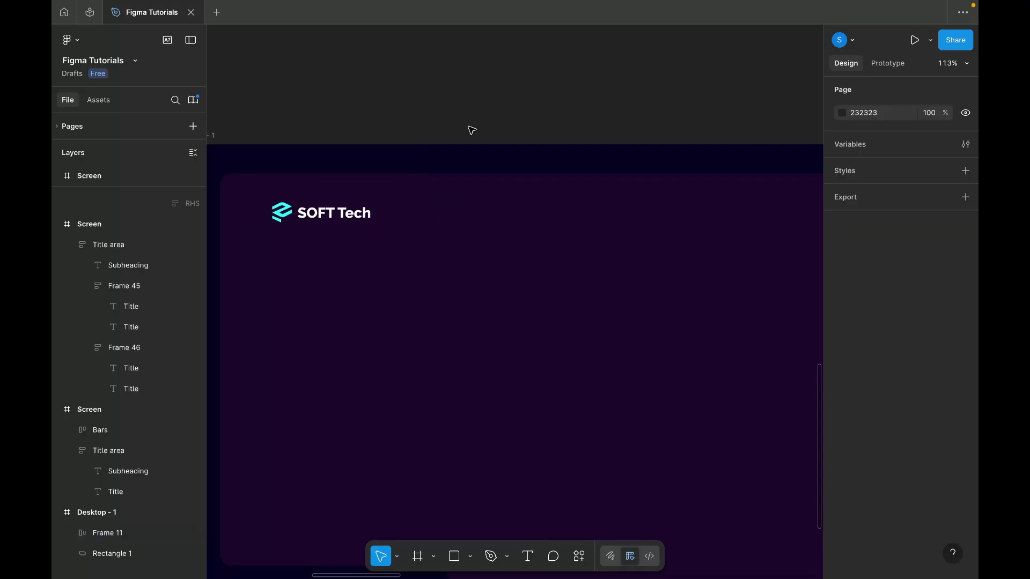
Add a 'Navigation' text label beside the SOFT Tech logo.
key(t)
click(448, 225)
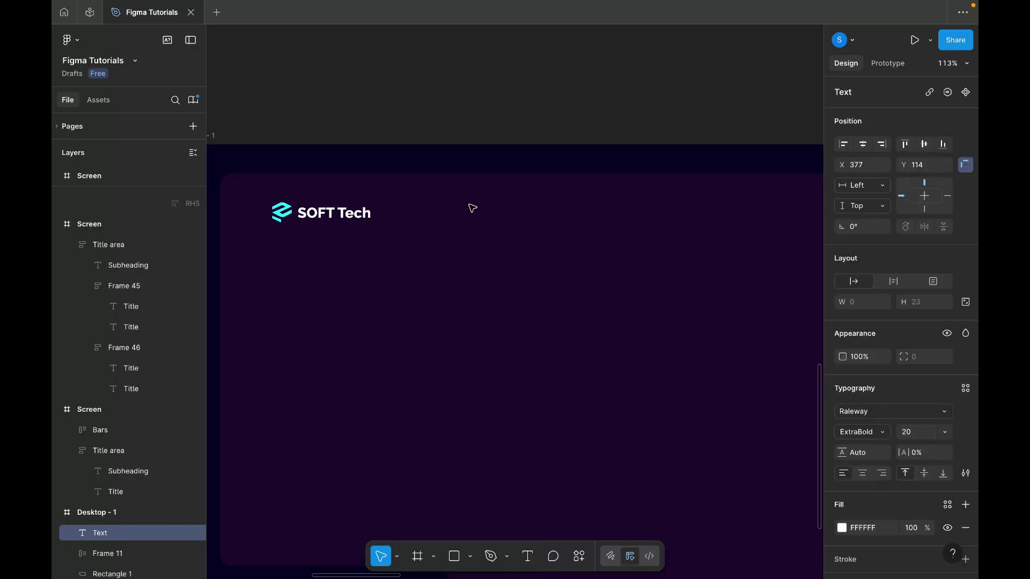
text(Navi)
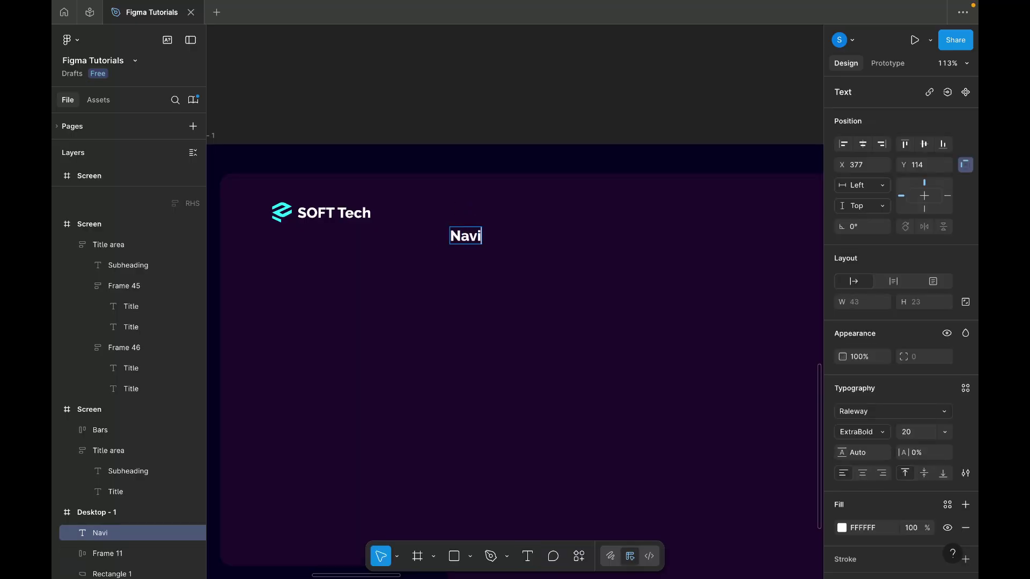
text(gation)
key(Escape)
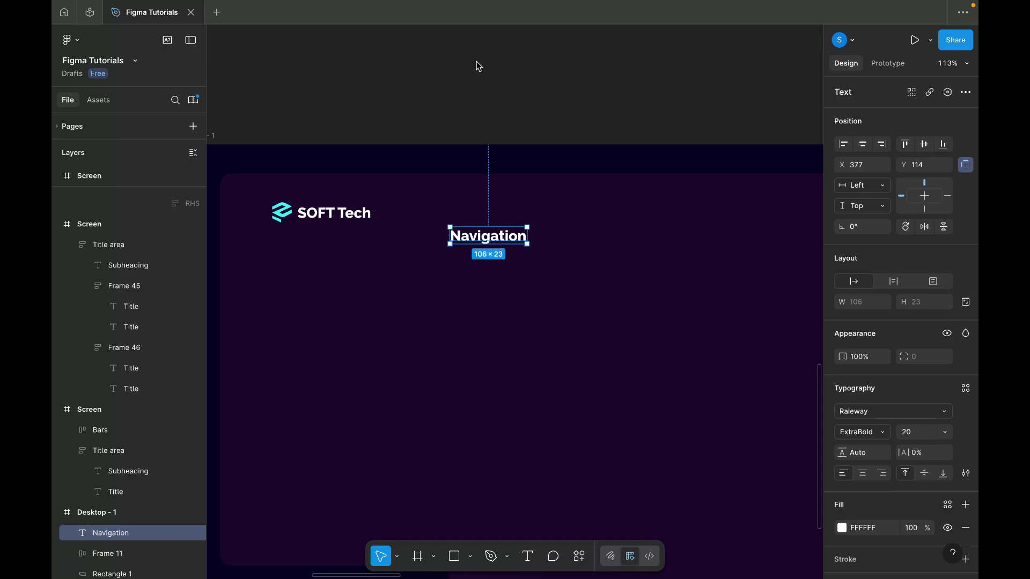
Make the label Raleway Regular 16 and align it level with the logo.
click(881, 433)
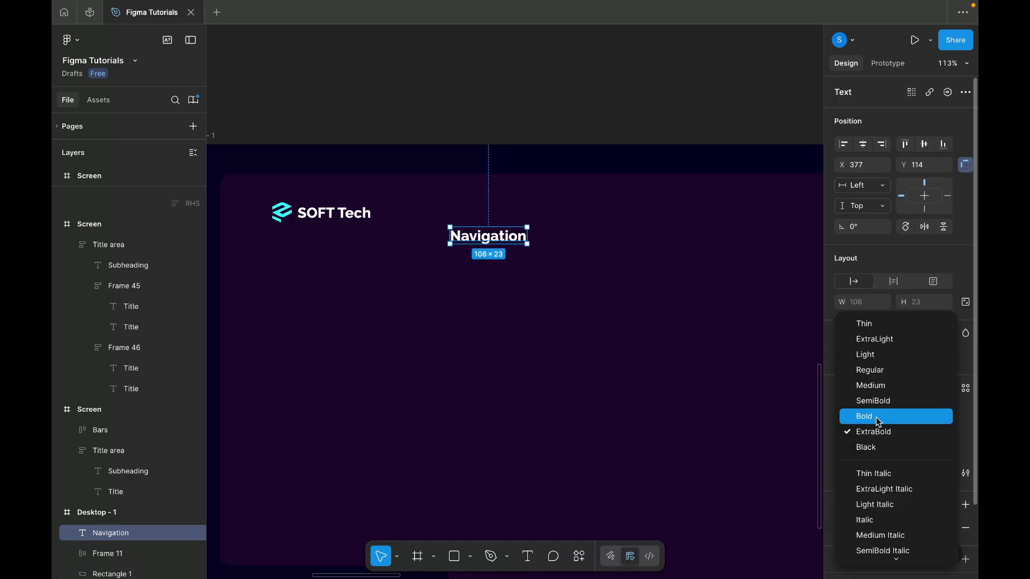
click(872, 370)
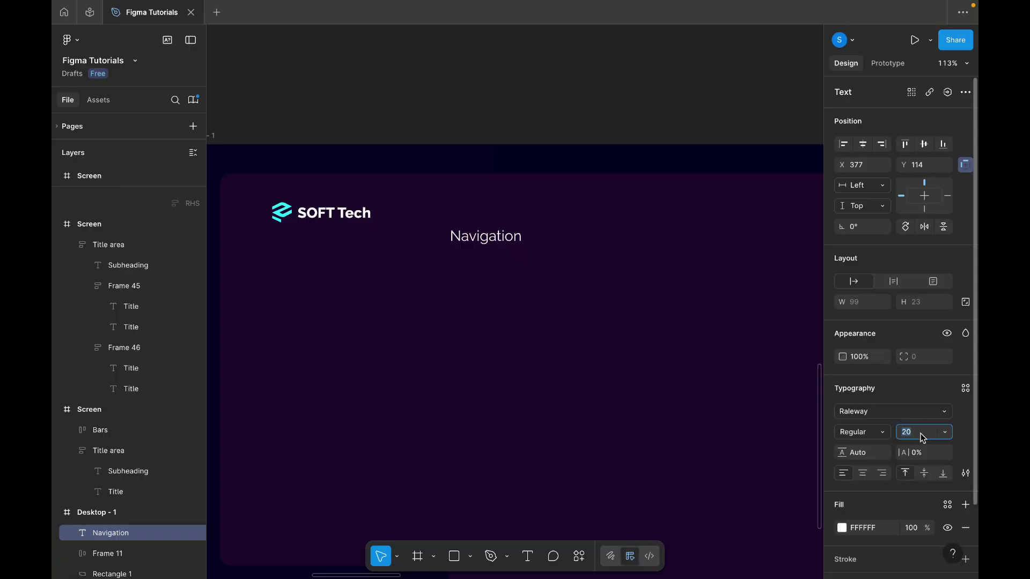
text(16)
key(Return)
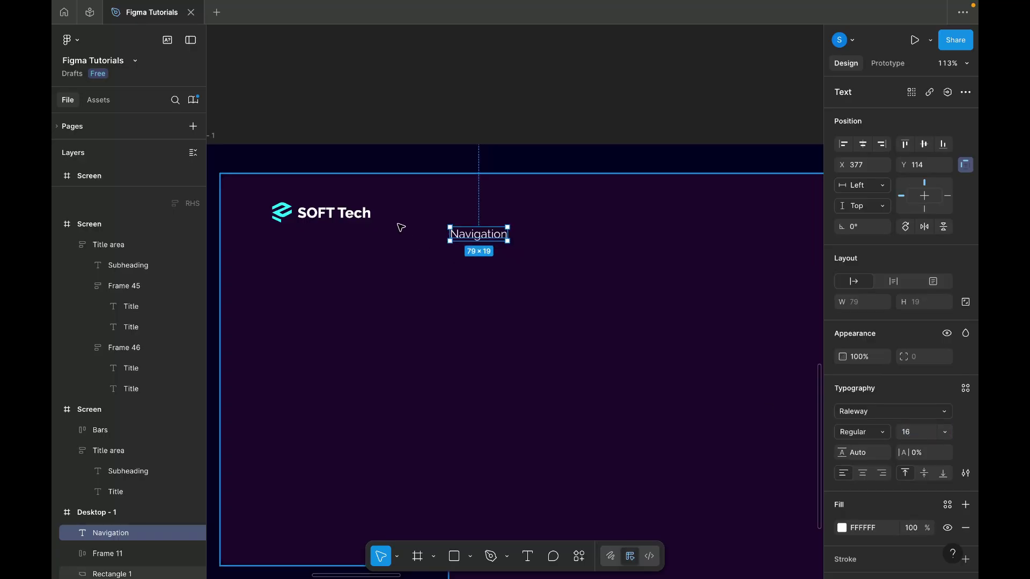
scroll(400, 227, up, 3)
drag(492, 248, 466, 222)
Rename the label to Business and duplicate it into Services and About us links.
double_click(479, 224)
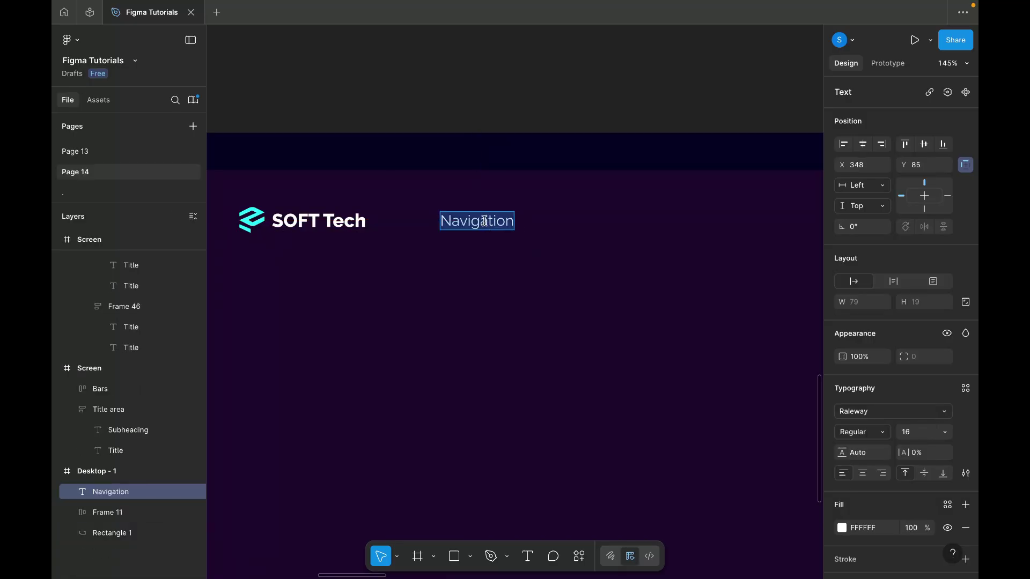
text(Bu)
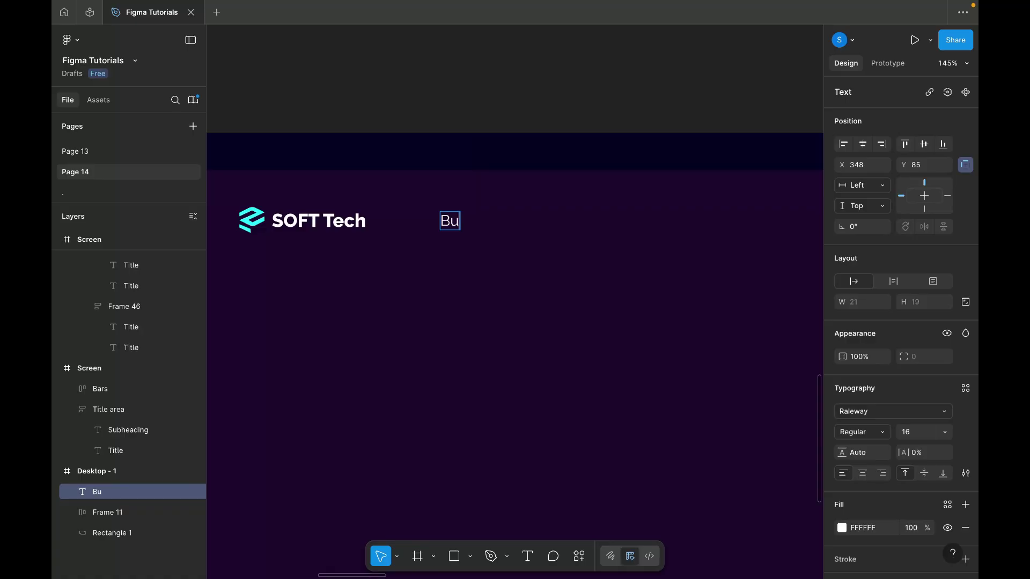
text(siness)
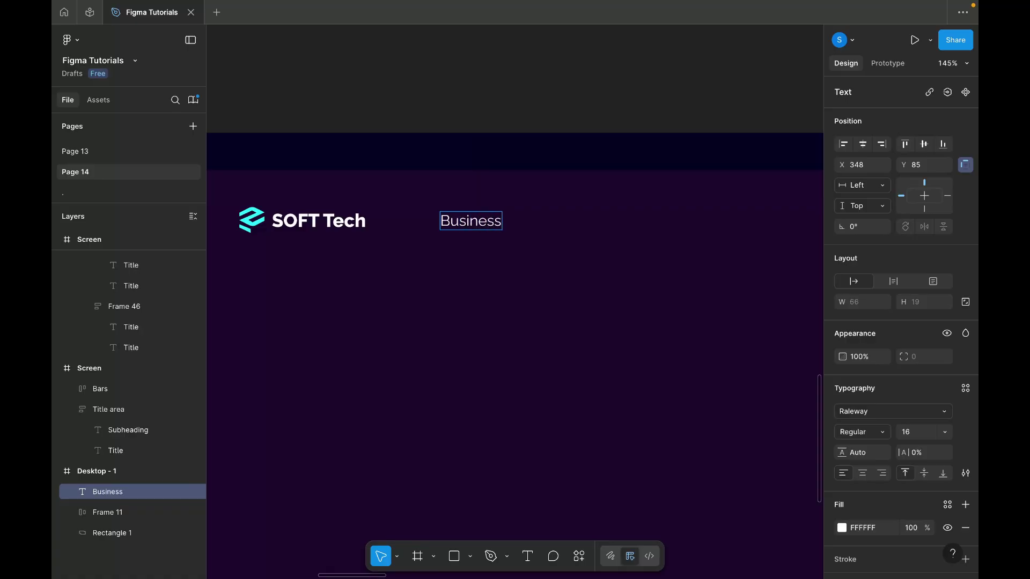
key(Escape)
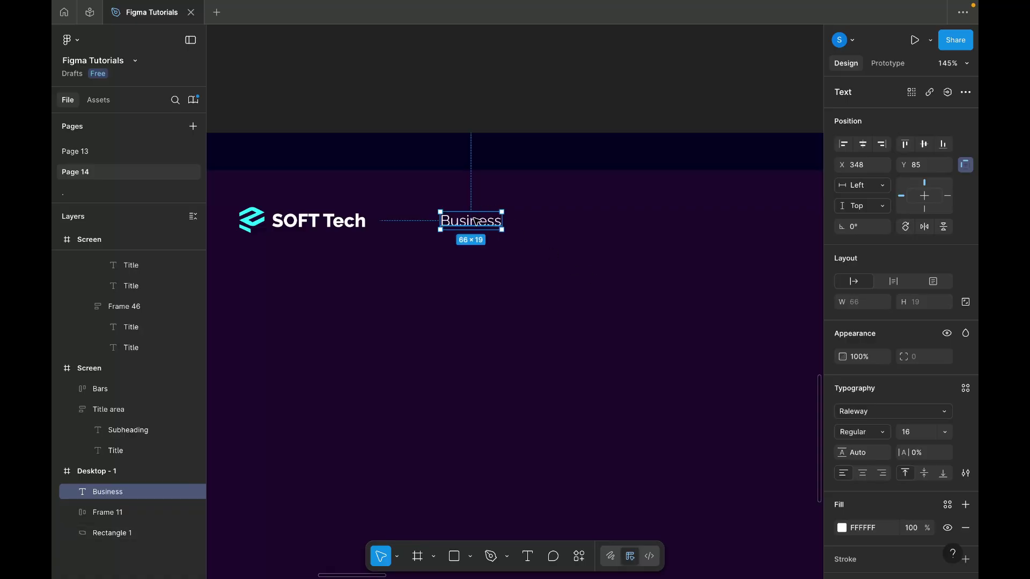
drag(475, 220, 573, 222)
double_click(572, 224)
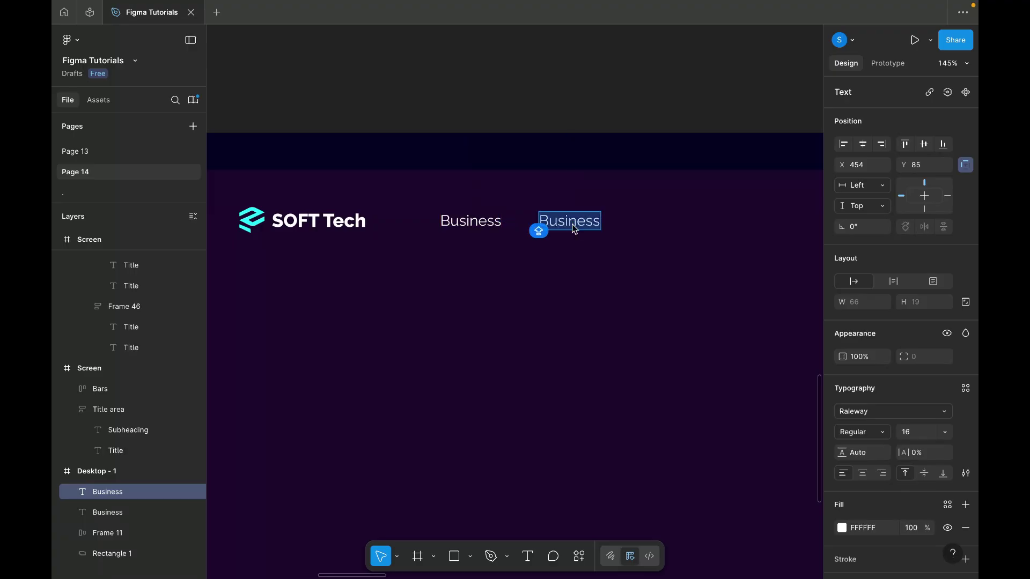
text(Services)
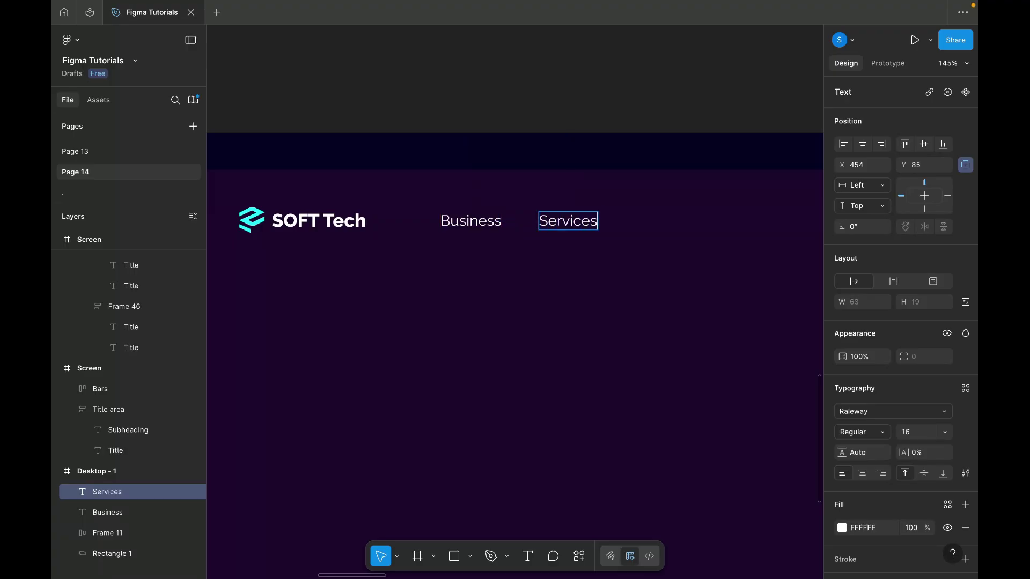
key(Escape)
scroll(655, 276, right, 5)
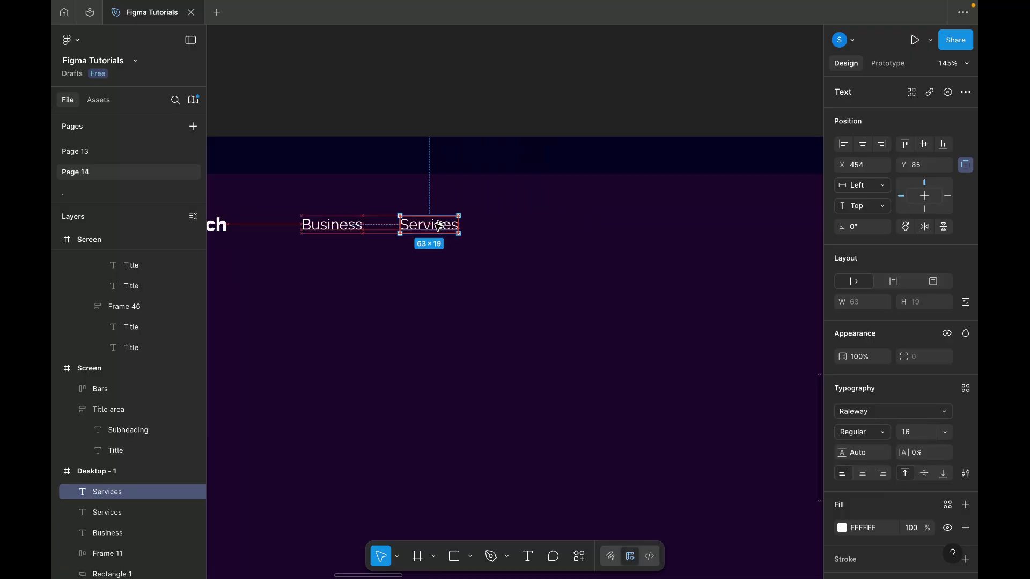
drag(453, 224, 524, 224)
double_click(524, 225)
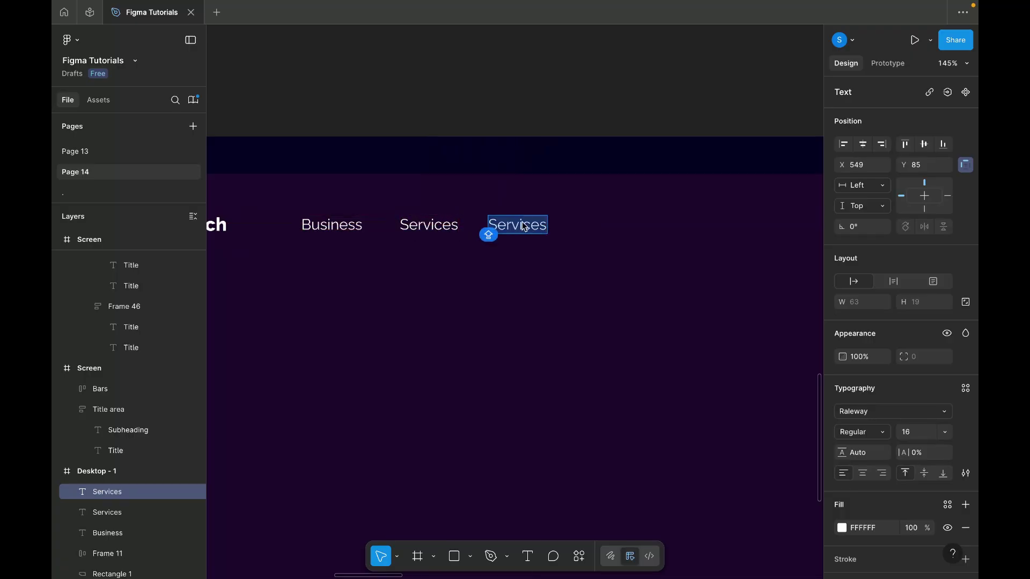
text(About)
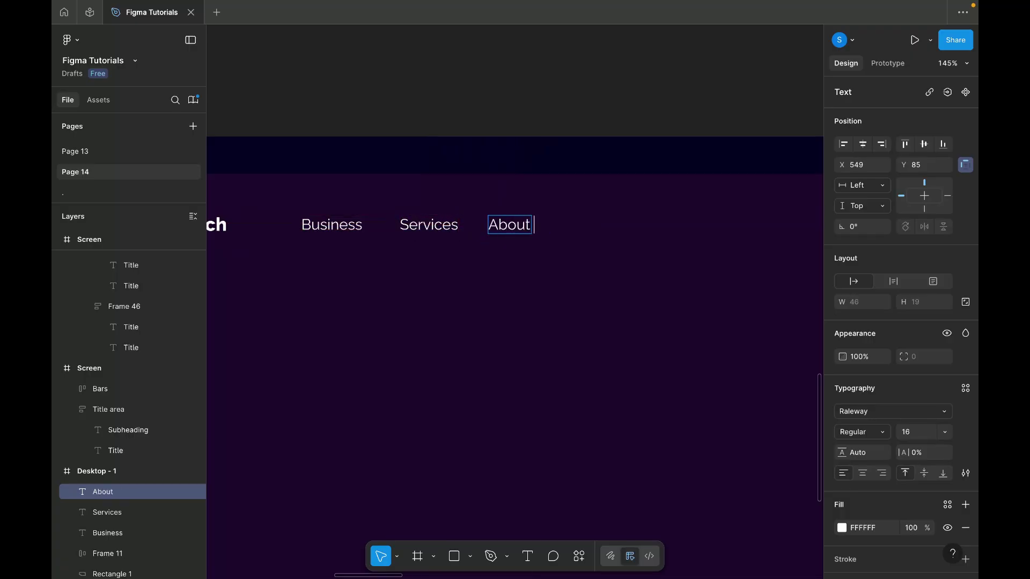
text( us)
key(Escape)
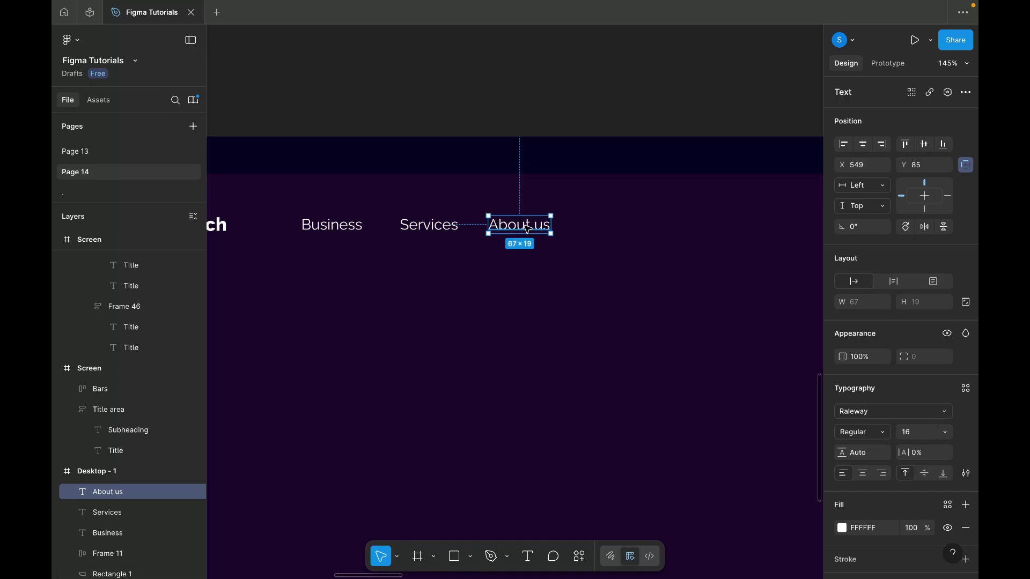
Add Blog and Career links by duplicating and retyping the About us label.
drag(526, 226, 620, 229)
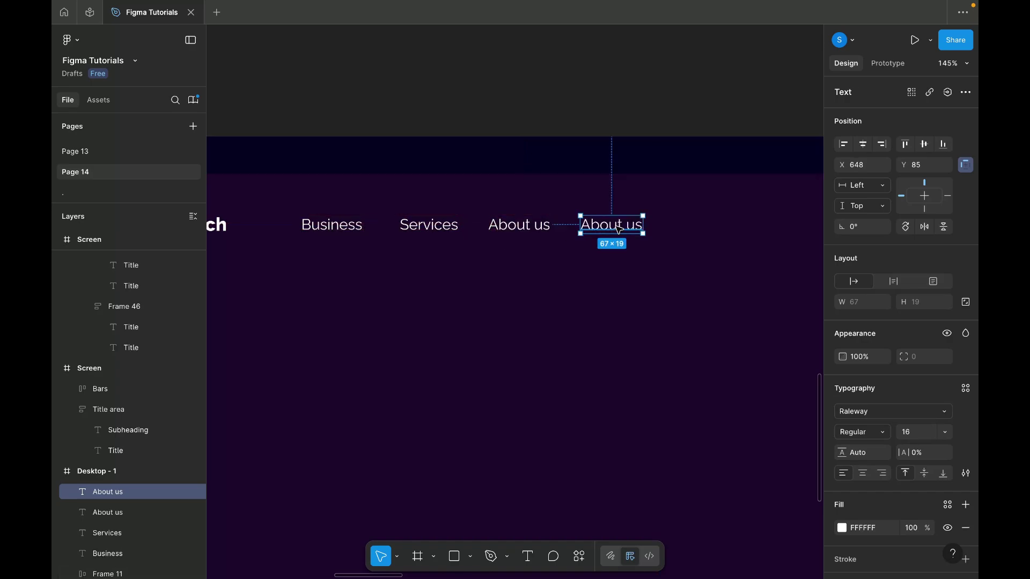
double_click(618, 229)
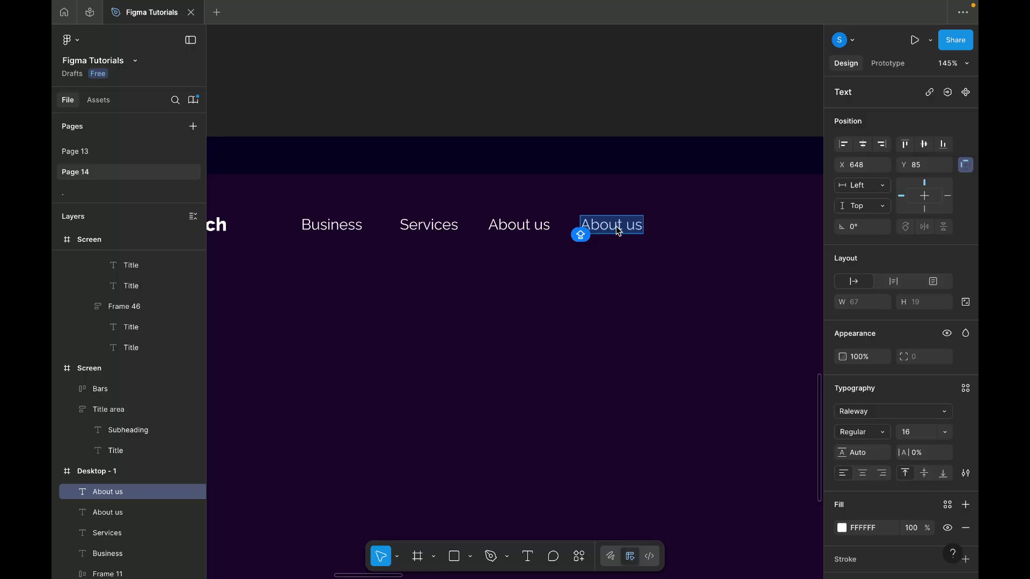
text(Blog)
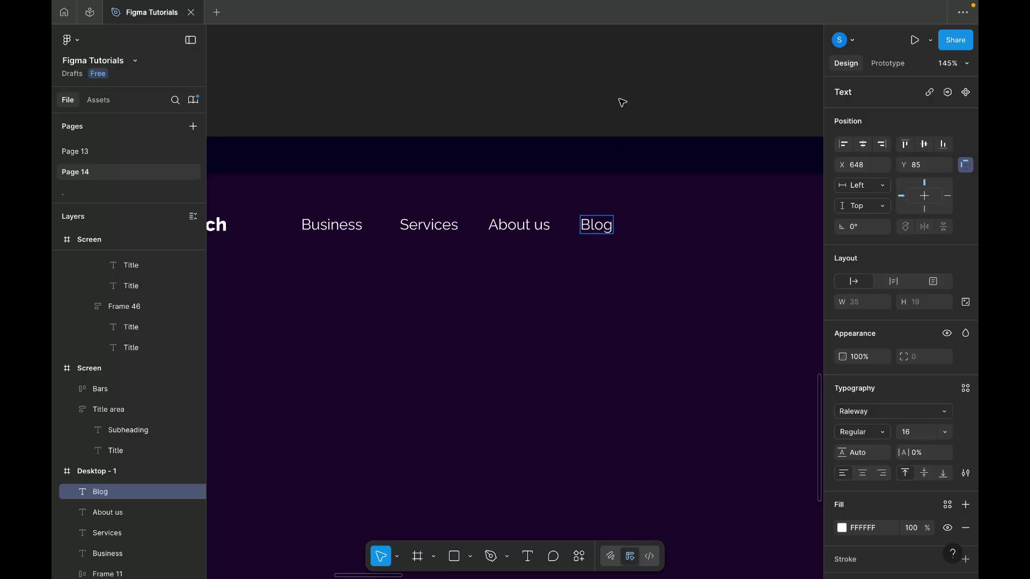
key(Escape)
drag(601, 229, 659, 230)
double_click(658, 231)
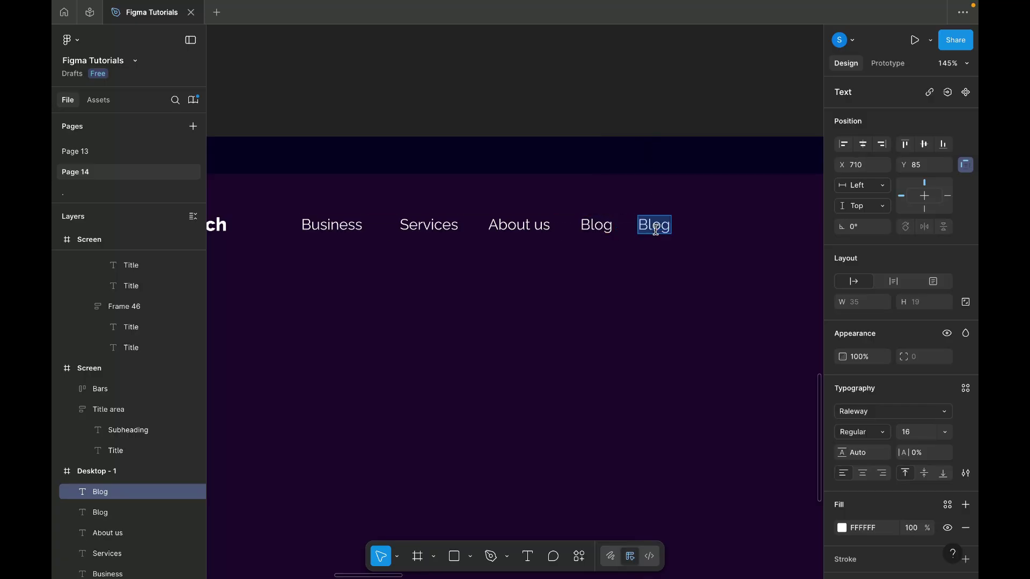
text(Career)
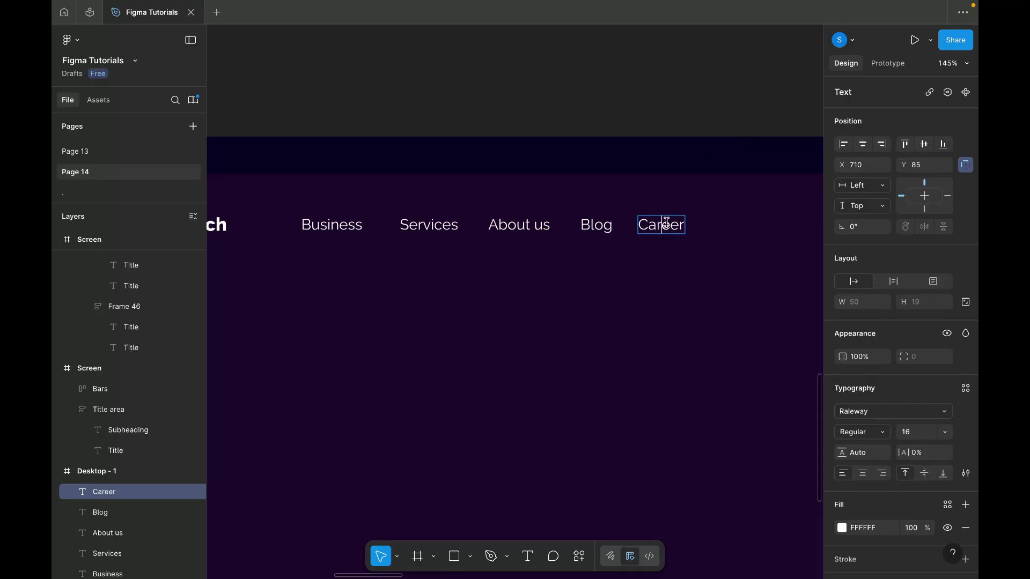
key(Escape)
Wrap Business, Services, About us, Blog and Career in an auto-layout row with 32 spacing.
click(676, 114)
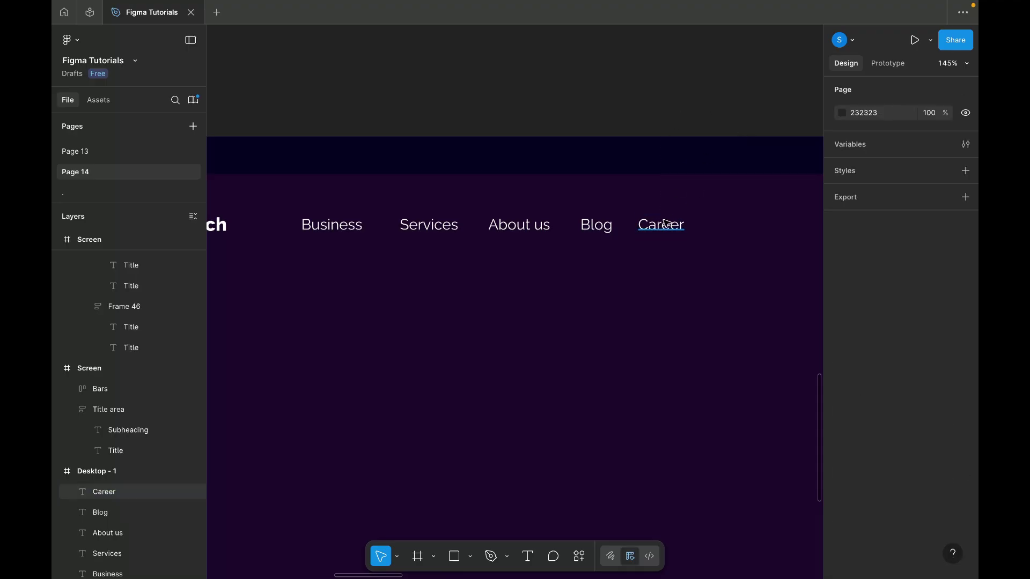
click(666, 224)
scroll(715, 221, down, 3)
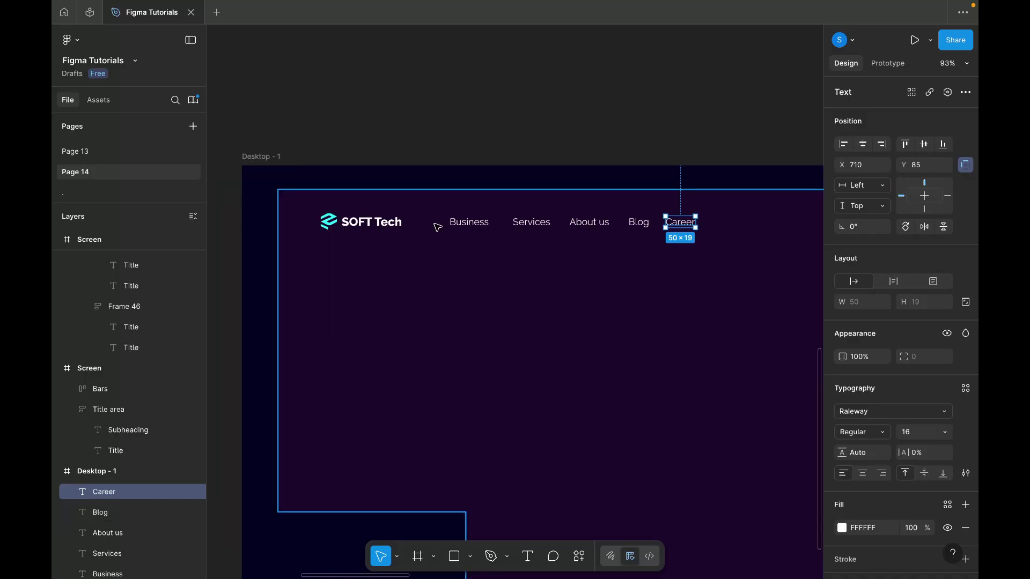
click(469, 222)
shift+click(531, 222)
shift+click(589, 222)
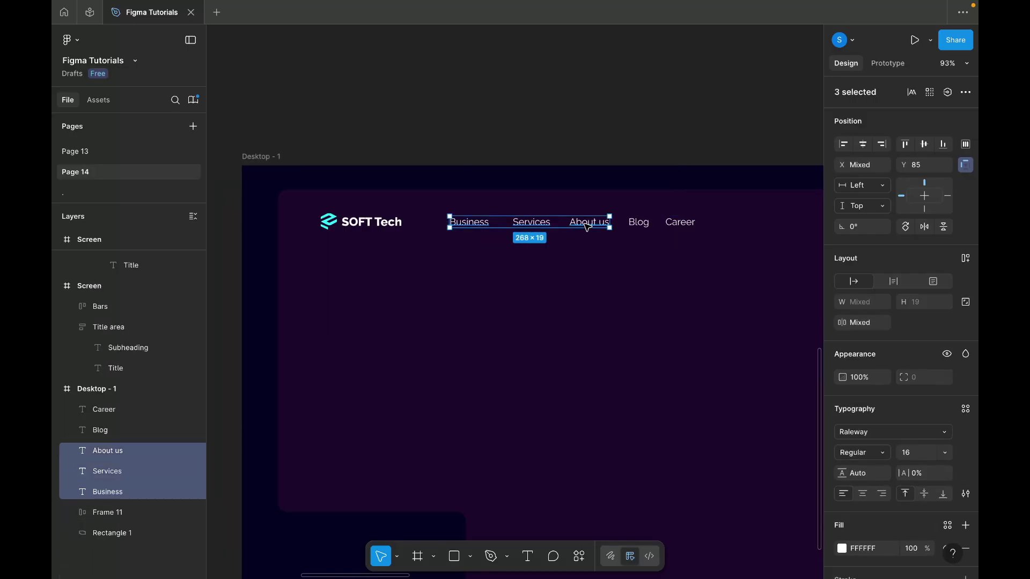
shift+click(639, 222)
shift+click(679, 222)
key(shift+a)
scroll(730, 214, up, 4)
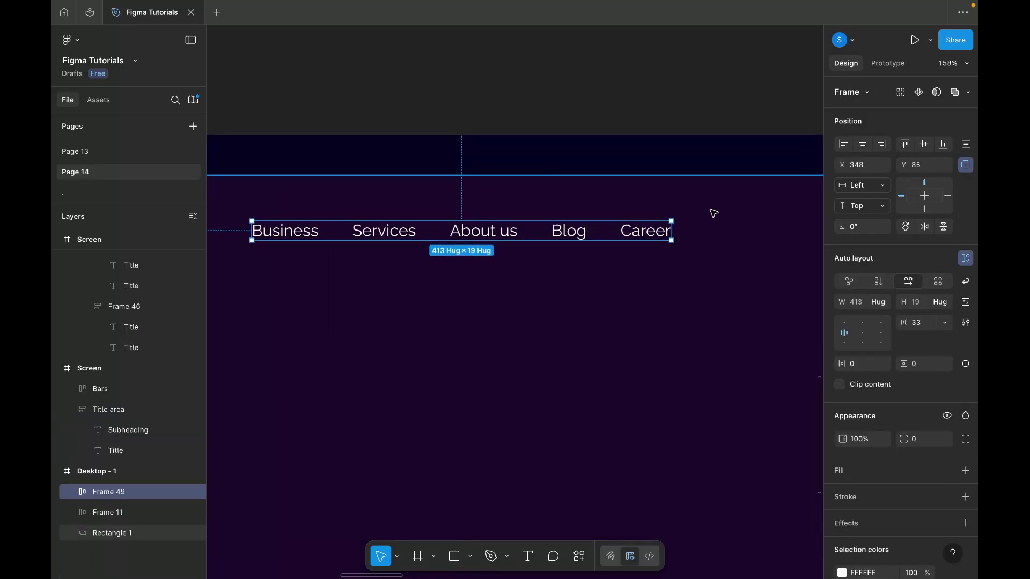
click(929, 326)
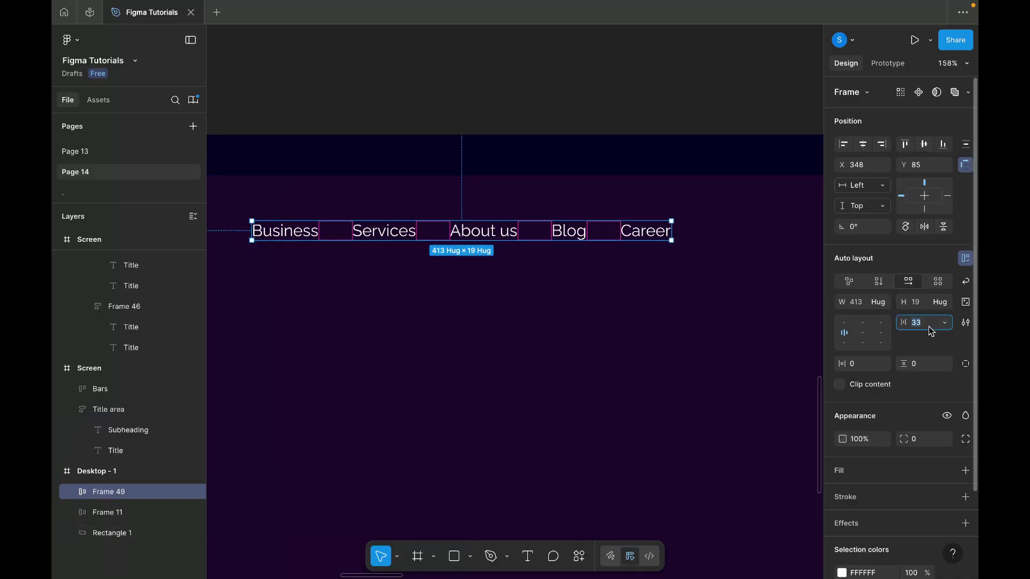
text(32)
key(Return)
Group the SOFT Tech logo and menu row in auto layout with 80 spacing.
scroll(680, 318, left, 10)
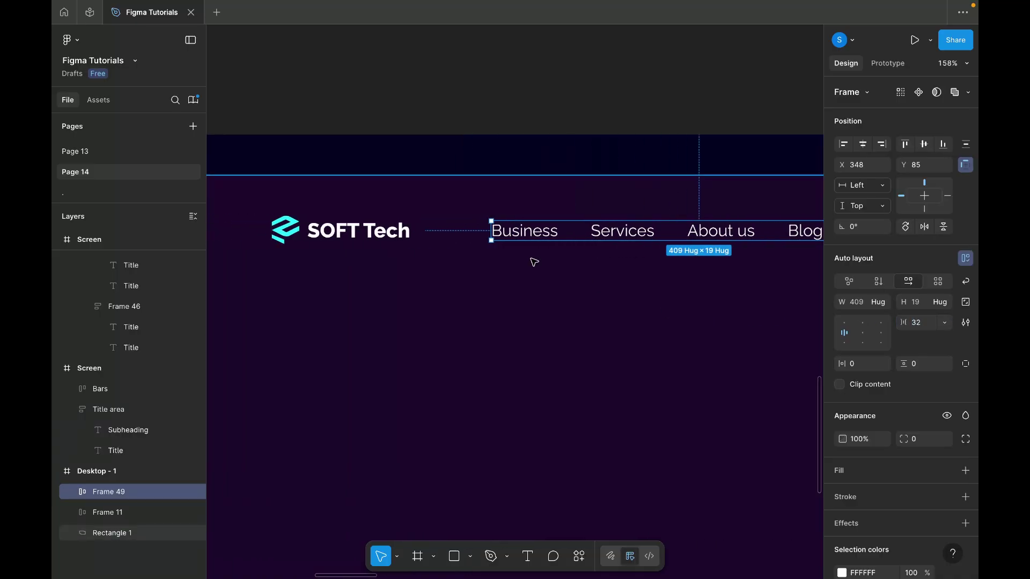
click(400, 239)
shift+click(534, 237)
key(shift+a)
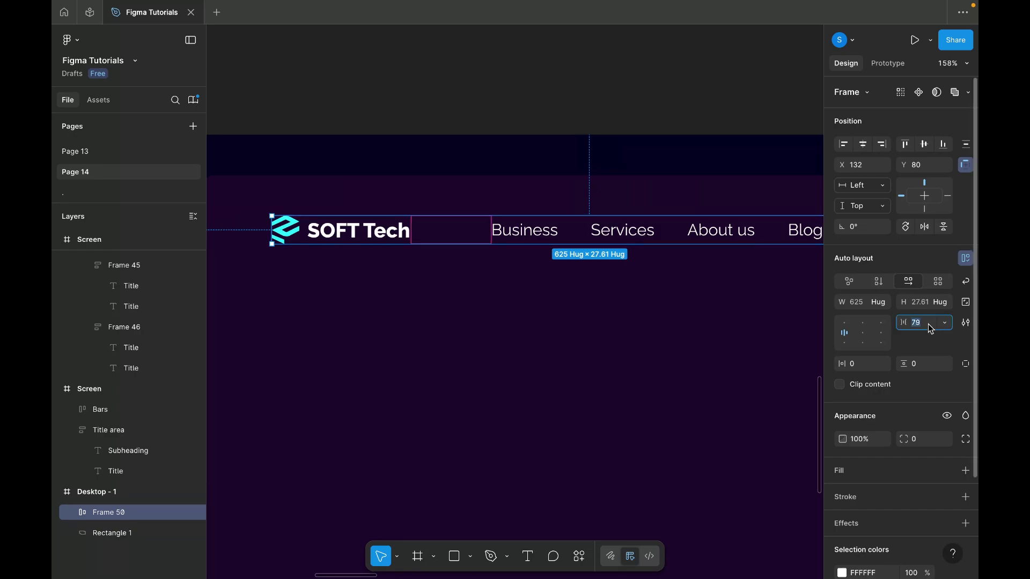
key(Return)
scroll(645, 304, down, 5)
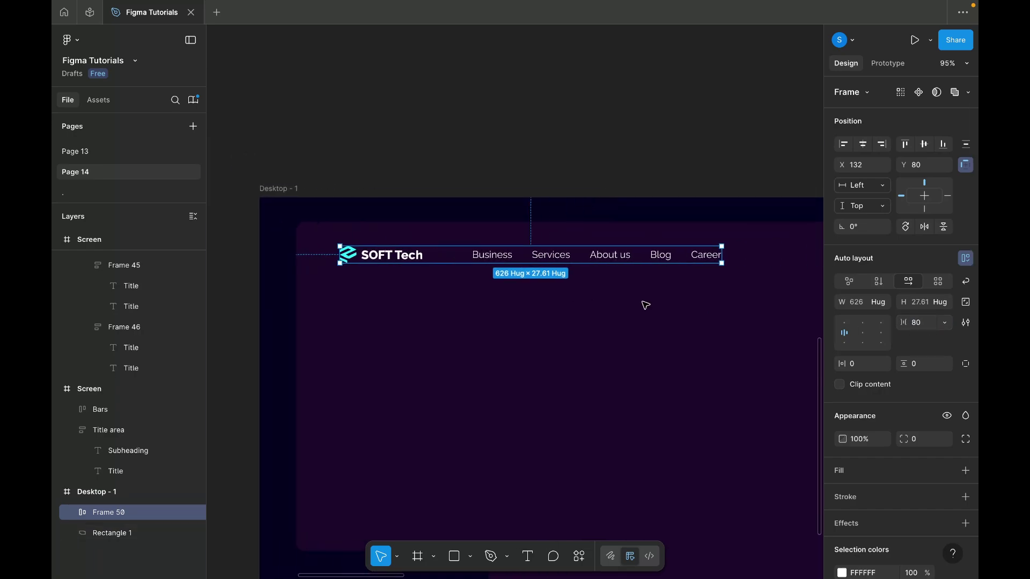
click(561, 115)
scroll(561, 114, down, 3)
scroll(561, 115, right, 2)
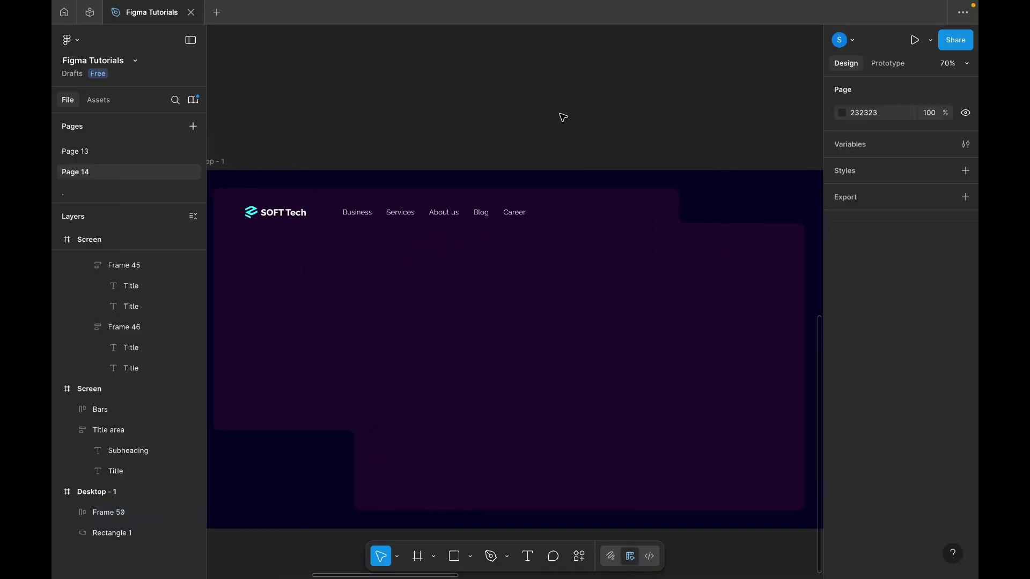
scroll(561, 115, left, 2)
scroll(314, 173, up, 5)
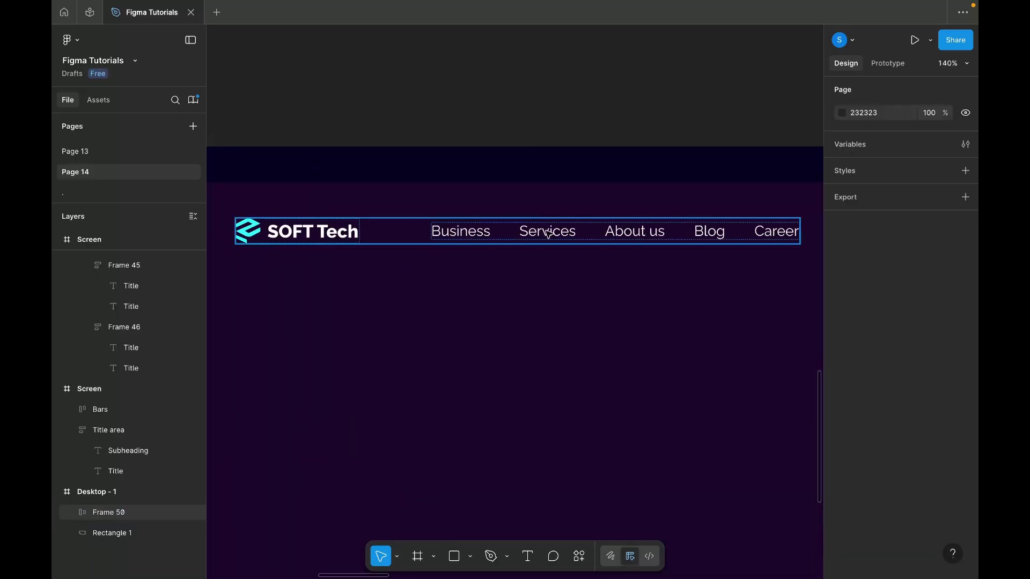
Set the fill opacity of the Business, Services, About us, Blog and Career links to 80%.
scroll(548, 233, right, 3)
click(368, 240)
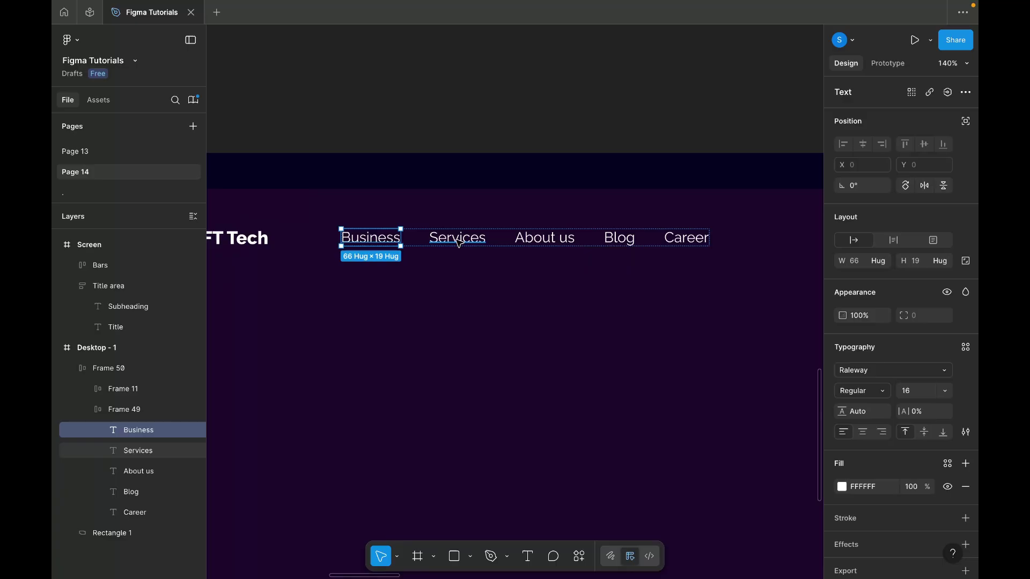
shift+click(457, 240)
shift+click(545, 240)
shift+click(619, 240)
shift+click(682, 240)
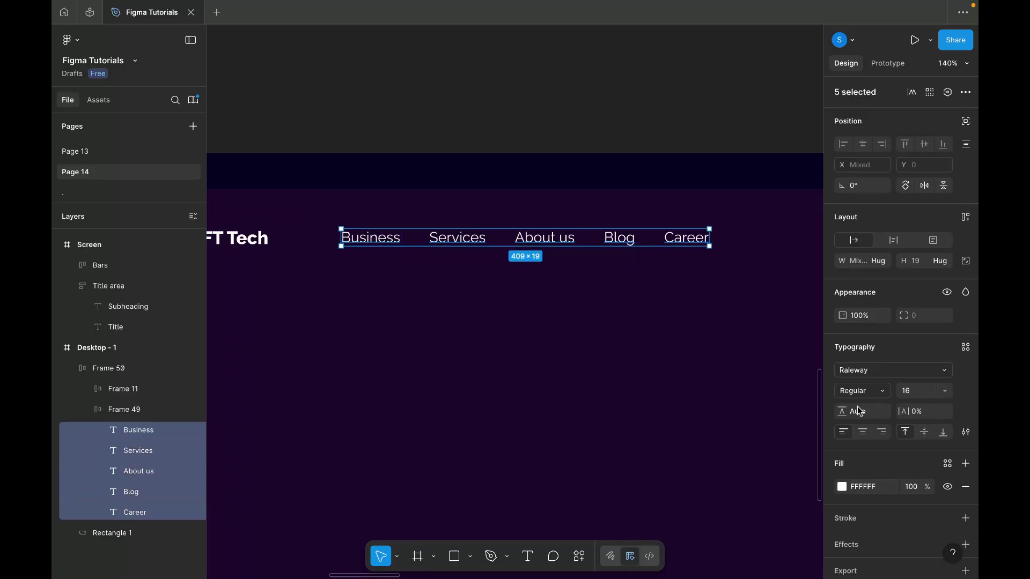
click(911, 487)
text(8)
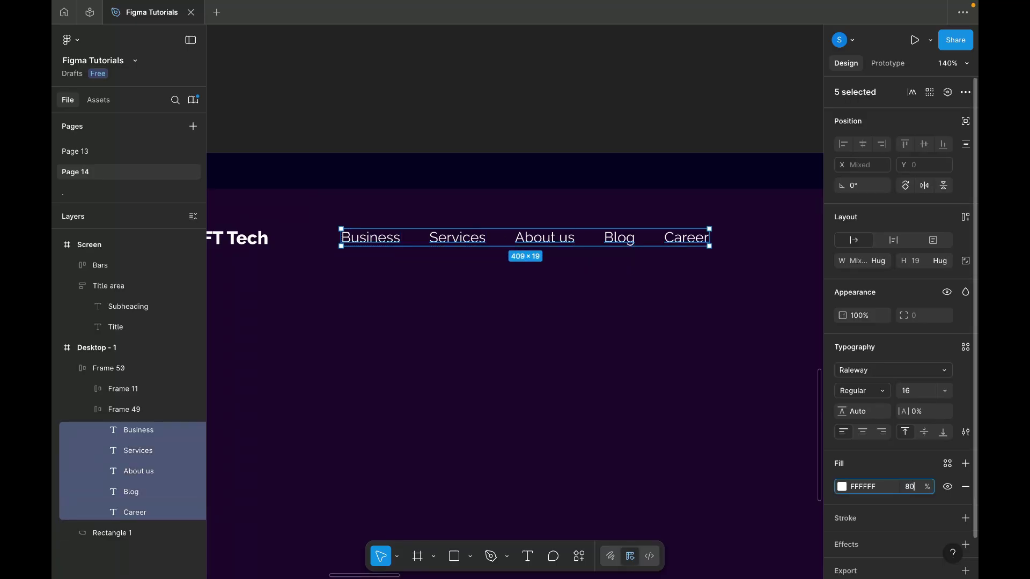
text(0)
click(571, 78)
scroll(572, 78, down, 3)
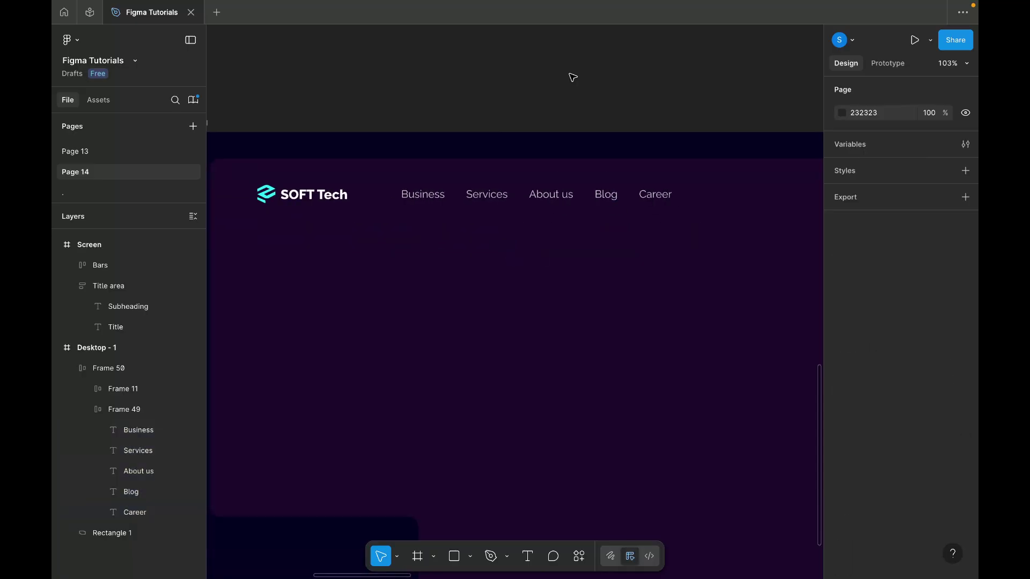
scroll(573, 77, down, 2)
scroll(572, 78, right, 5)
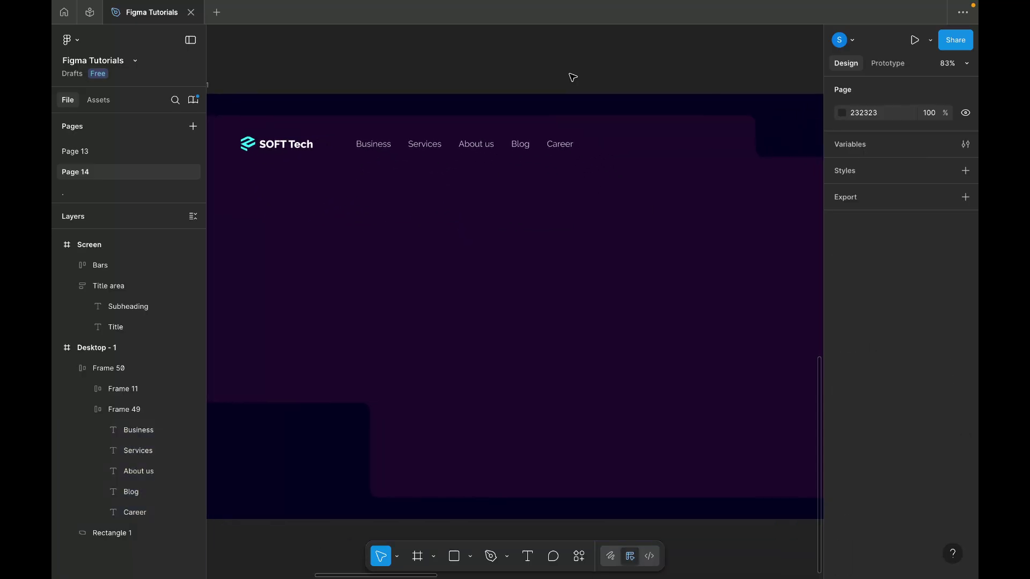
scroll(572, 78, left, 4)
scroll(573, 78, right, 2)
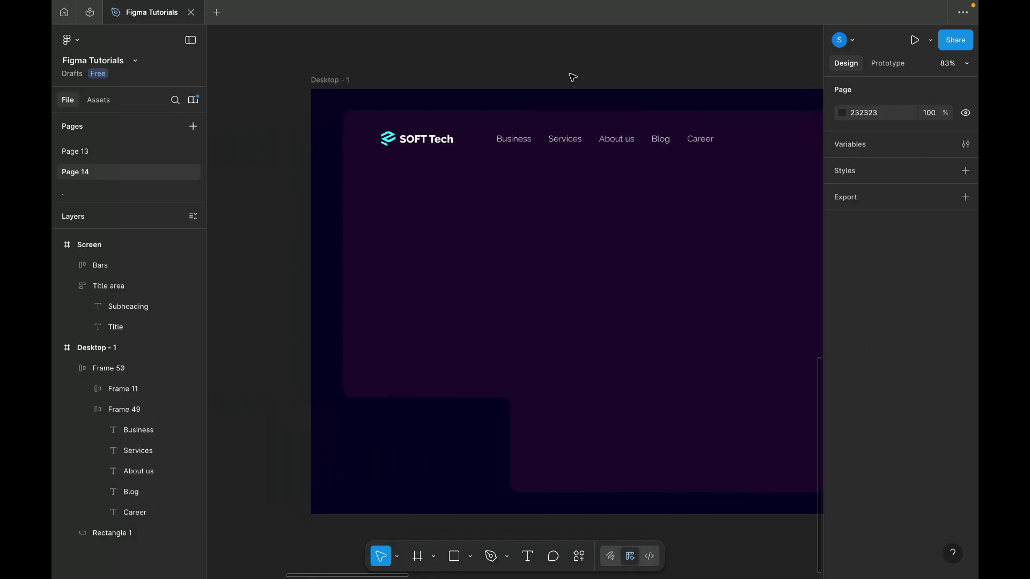
scroll(573, 78, left, 1)
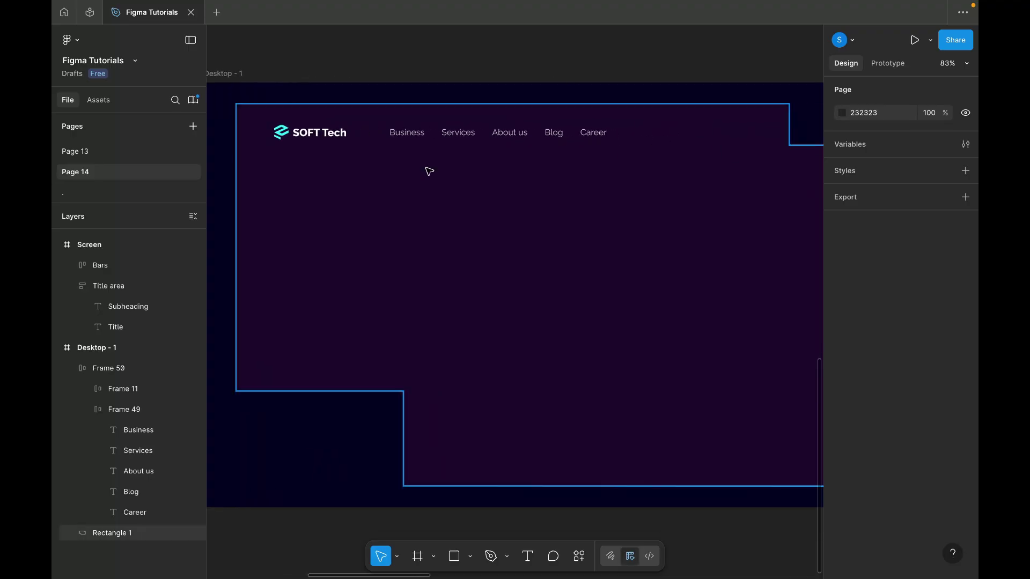
Add a text box reading 'Headline' below the SOFT Tech logo.
key(shift+0)
key(t)
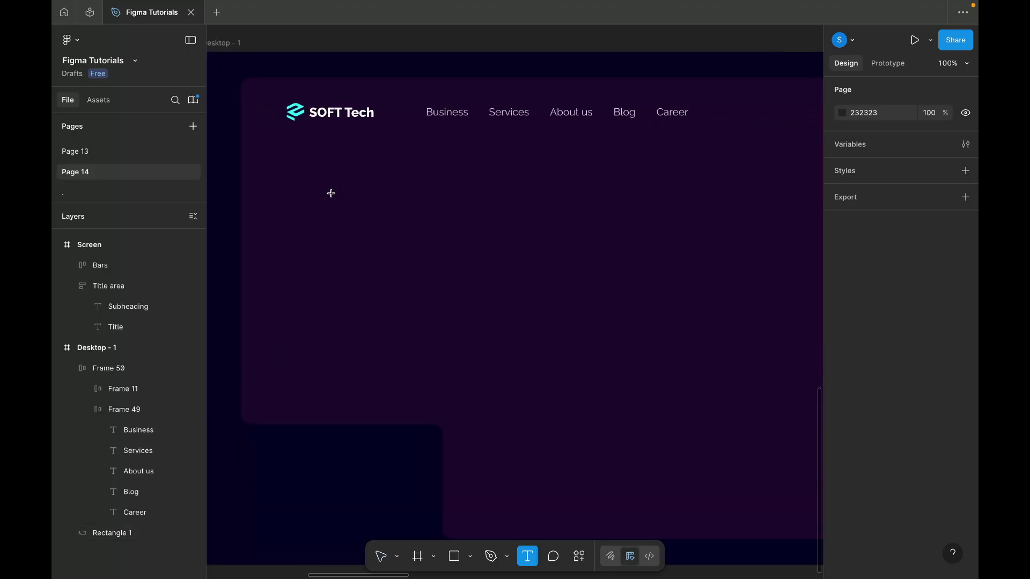
click(292, 195)
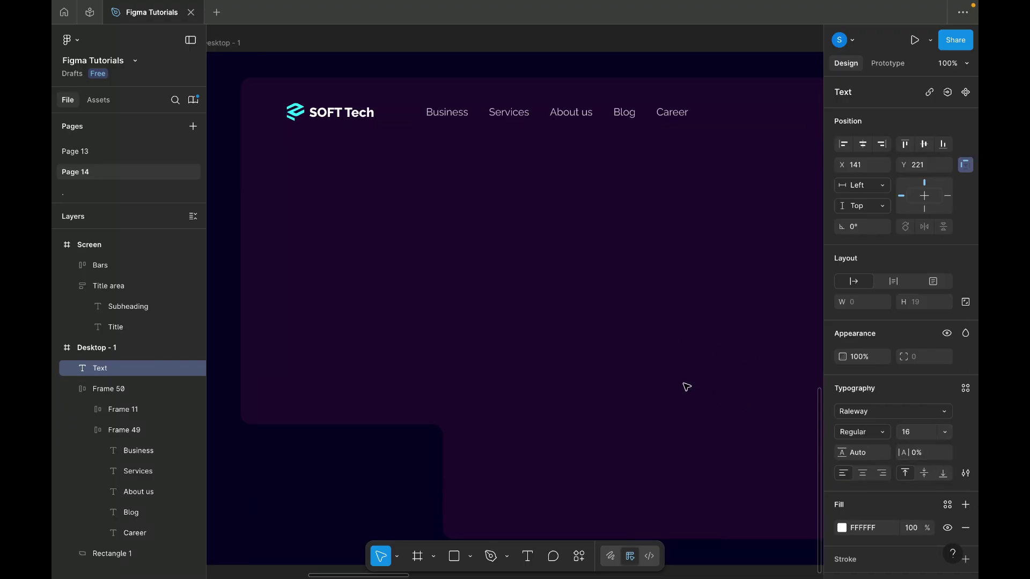
text(Headli)
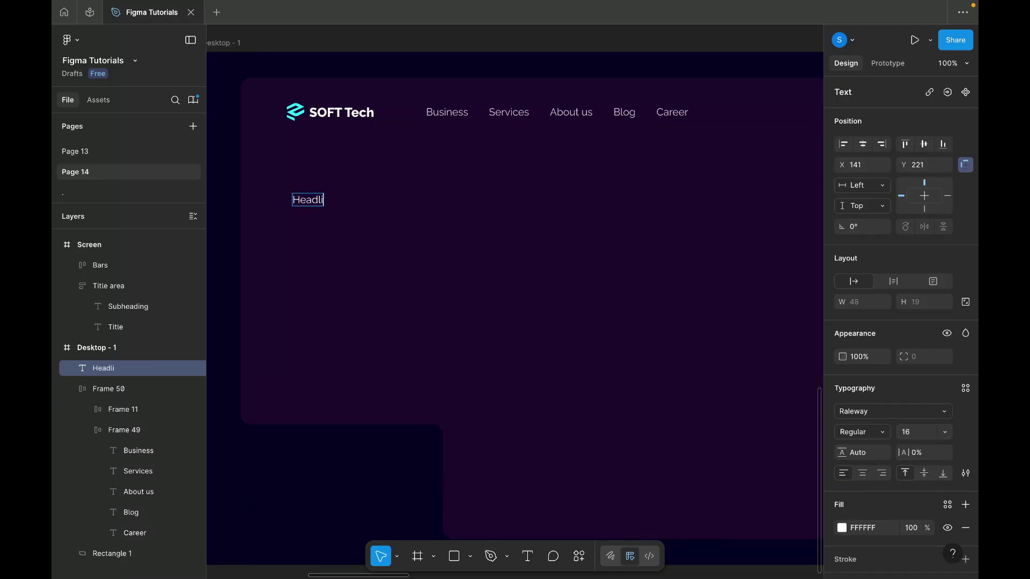
text(ne)
key(Escape)
Give the Headline text font size 48 and Bold weight.
click(919, 431)
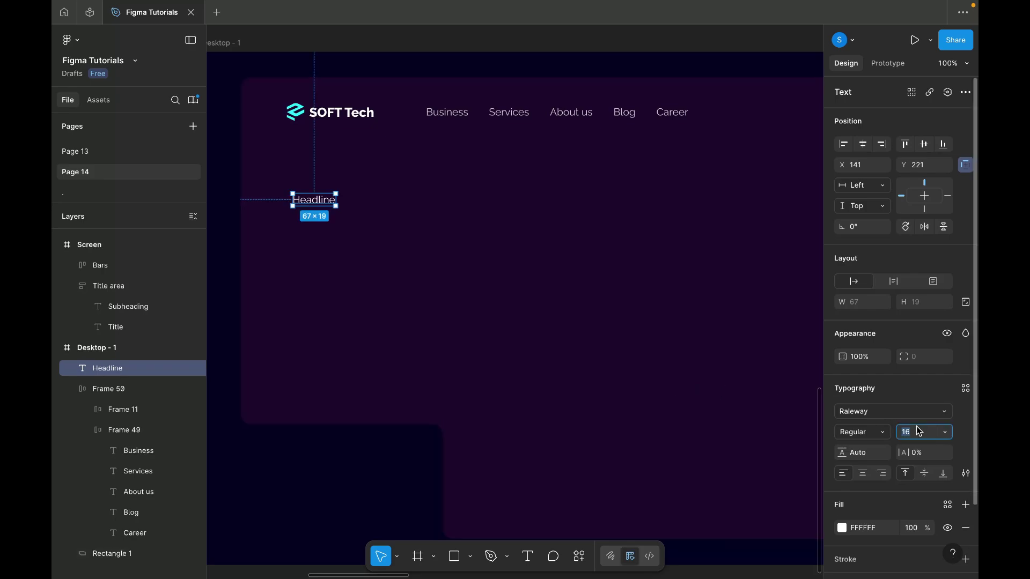
text(48)
key(Return)
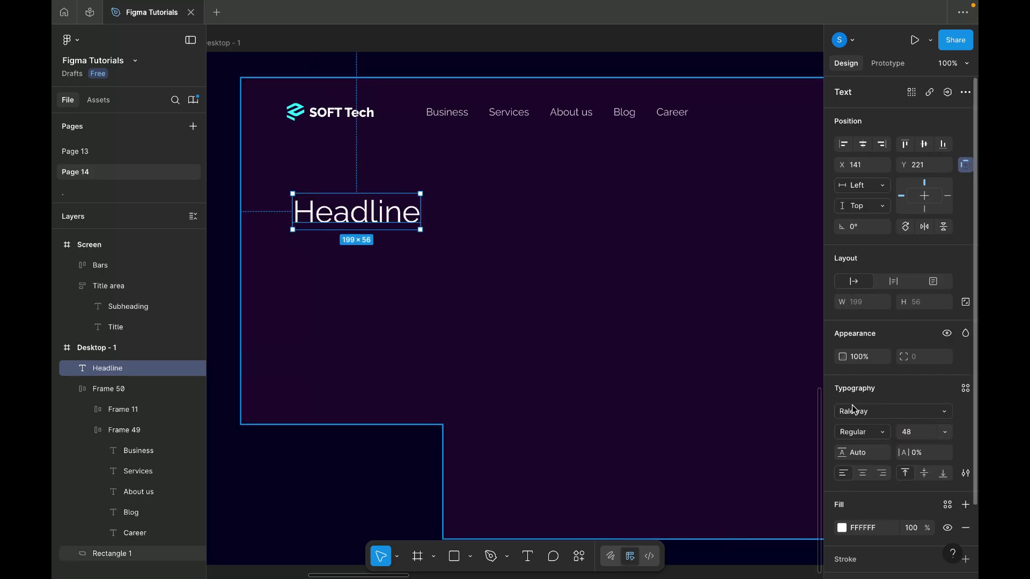
click(863, 433)
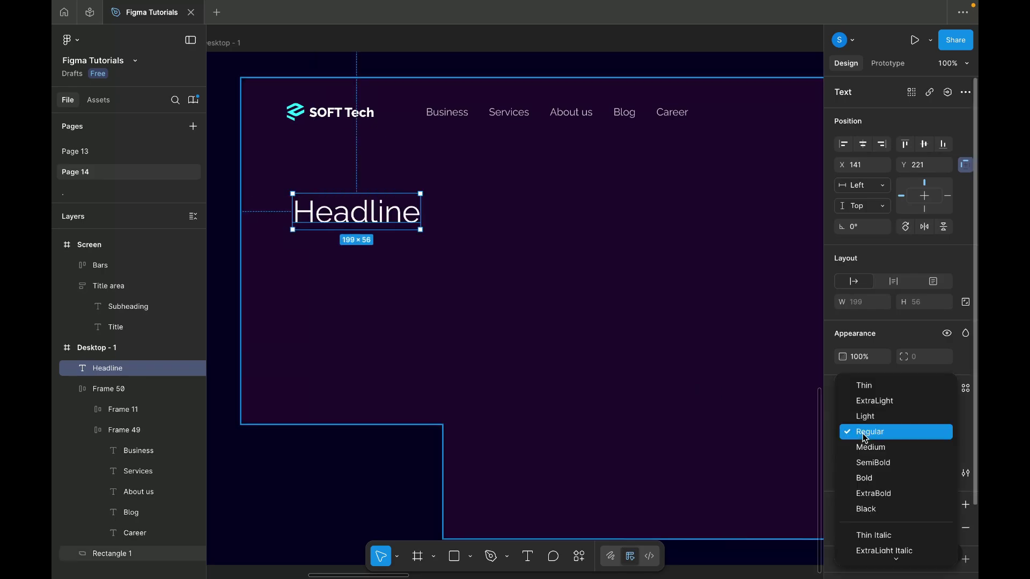
click(867, 476)
click(587, 252)
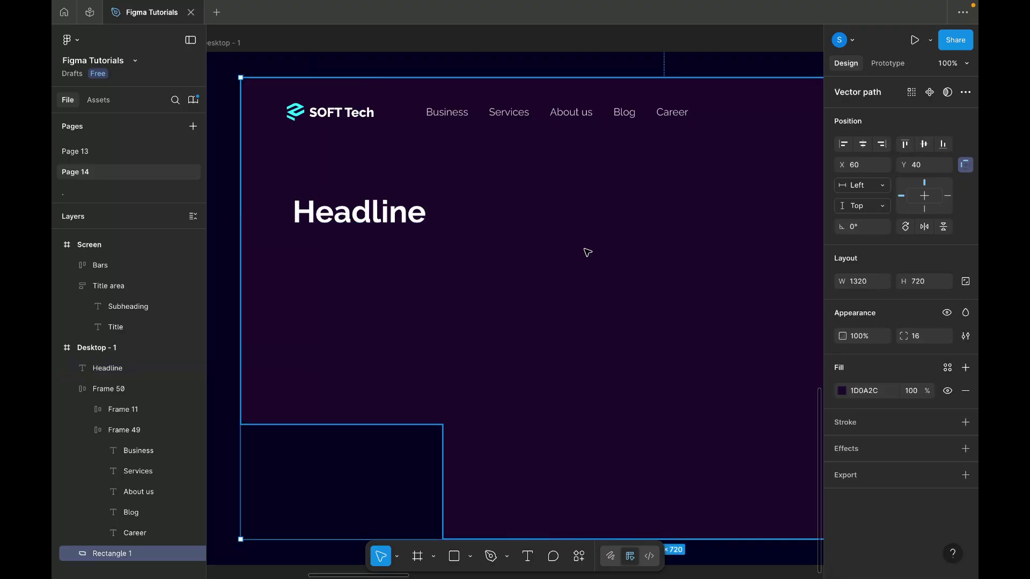
scroll(443, 242, down, 5)
Replace the Headline placeholder with 'Building the Next Dimension of the Internet' from the content sheet.
click(444, 44)
scroll(444, 43, down, 2)
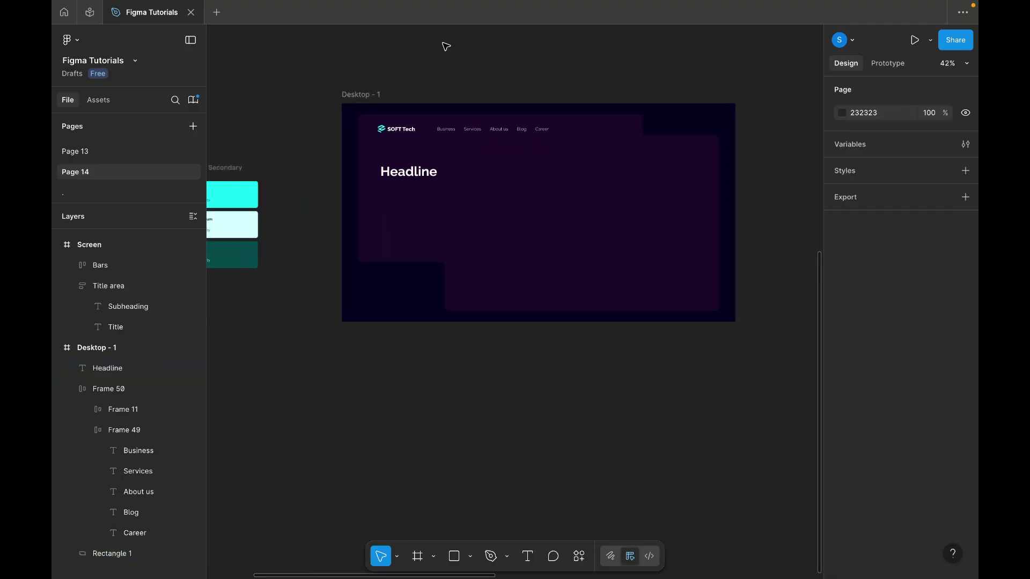
scroll(443, 43, up, 5)
scroll(443, 44, right, 5)
scroll(445, 45, up, 8)
scroll(509, 134, right, 1)
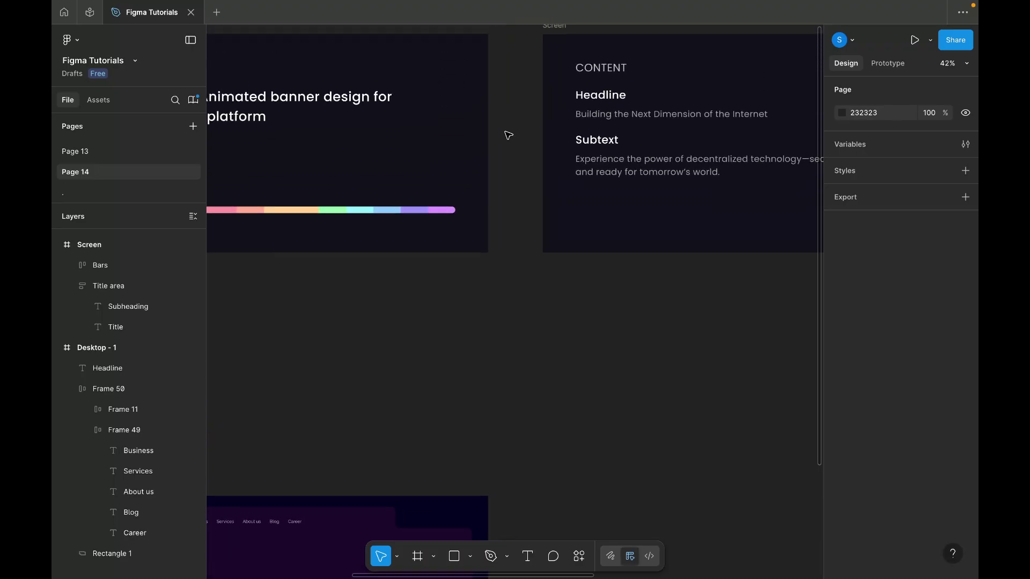
scroll(508, 134, up, 3)
click(507, 156)
key(Return)
key(ctrl+c)
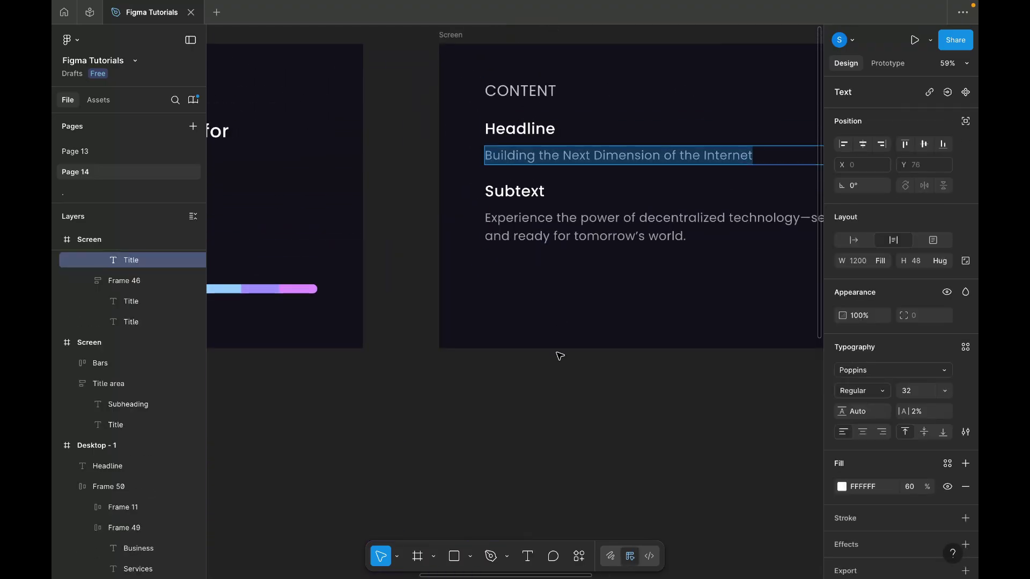
click(558, 354)
scroll(559, 357, down, 2)
scroll(559, 355, down, 4)
scroll(560, 356, up, 6)
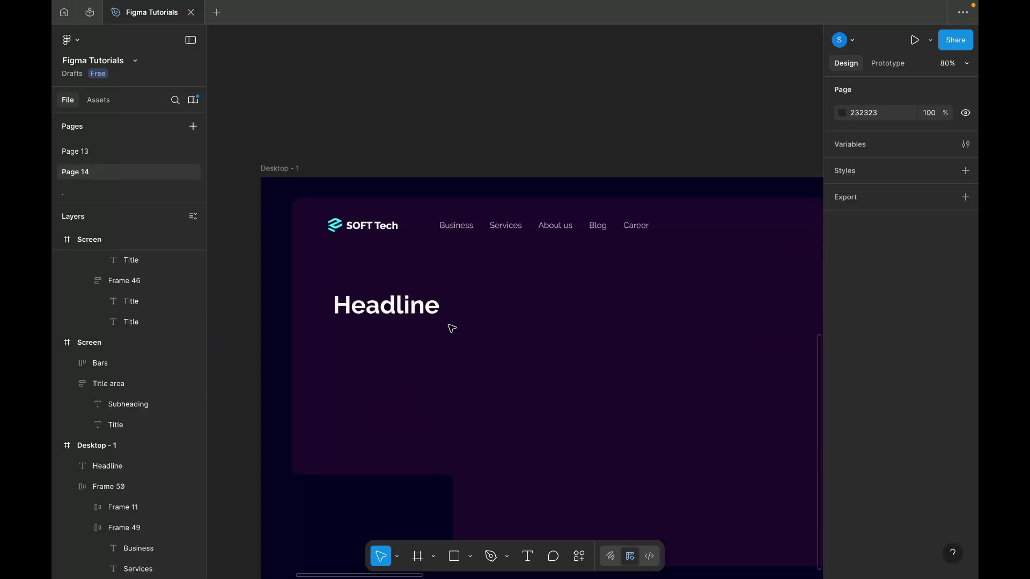
double_click(393, 307)
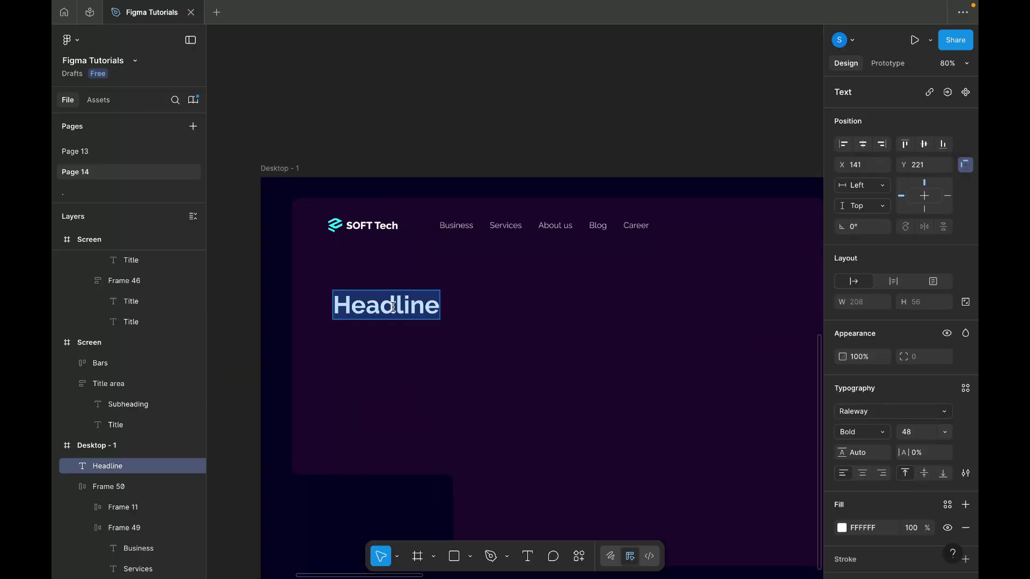
key(ctrl+v)
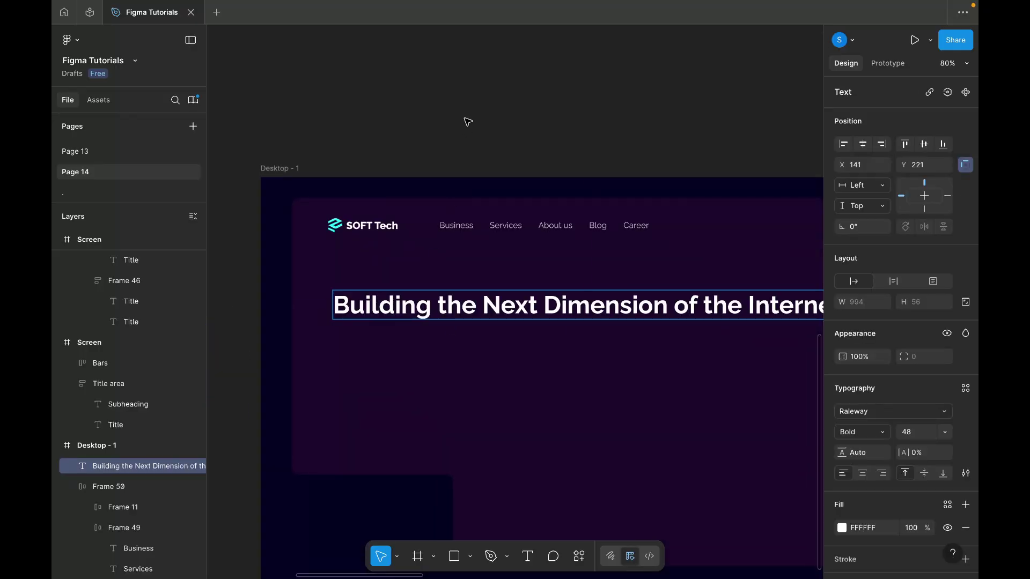
key(Escape)
Left-align the headline with the navigation bar and set a 60 gap between them.
scroll(468, 122, down, 2)
scroll(361, 195, up, 3)
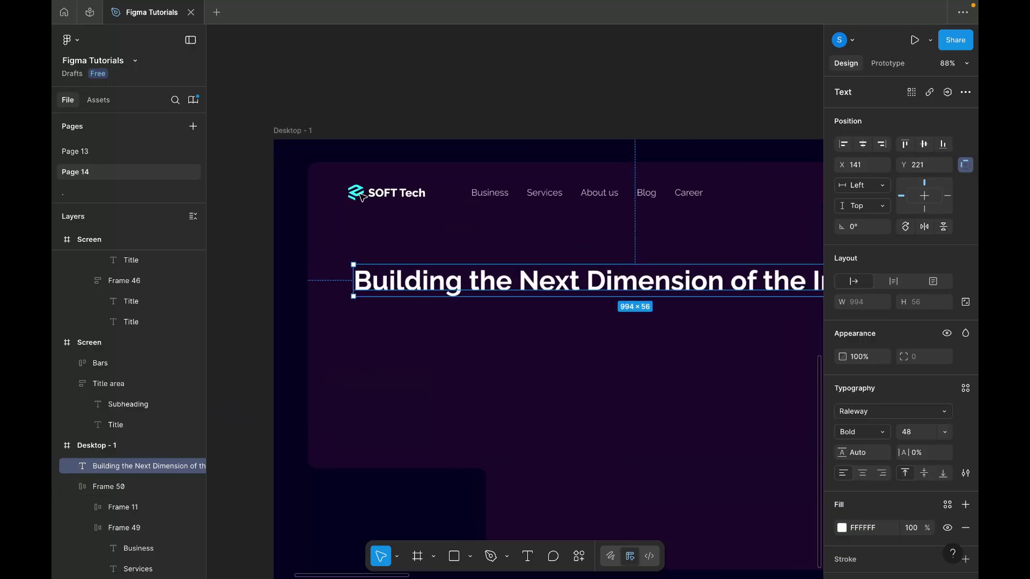
key(ctrl+shift+4)
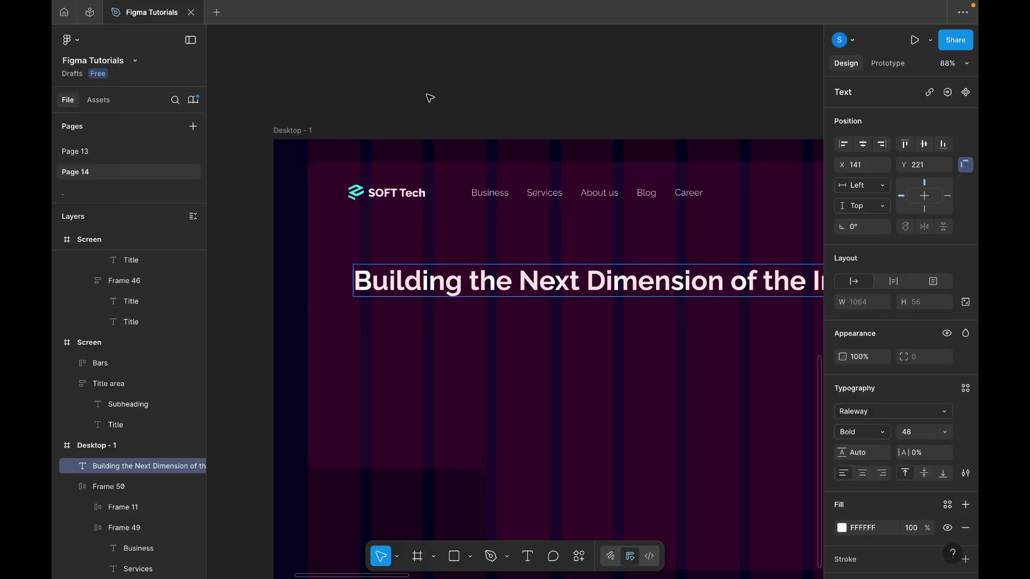
key(ctrl+shift+4)
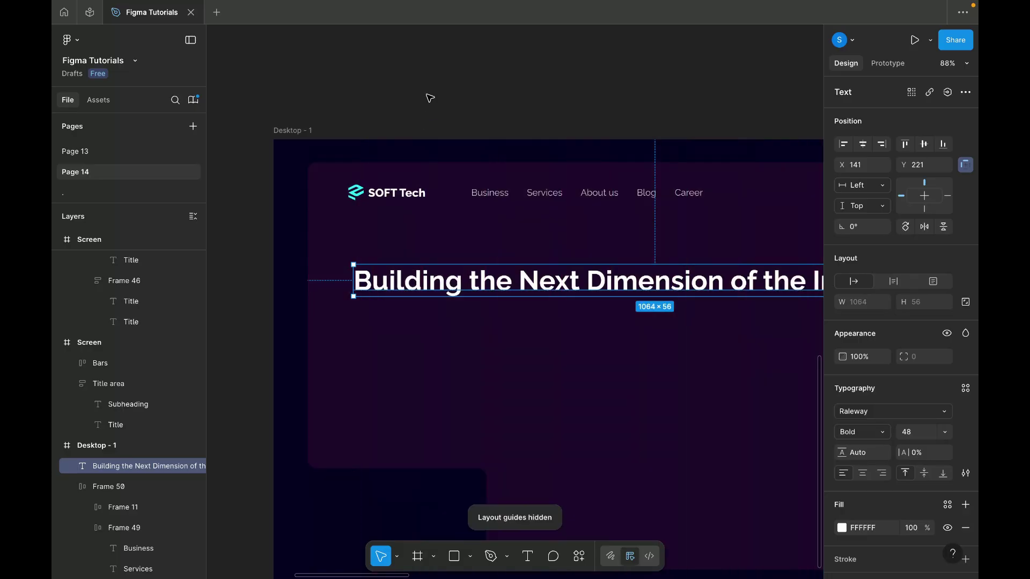
shift+click(387, 199)
click(844, 144)
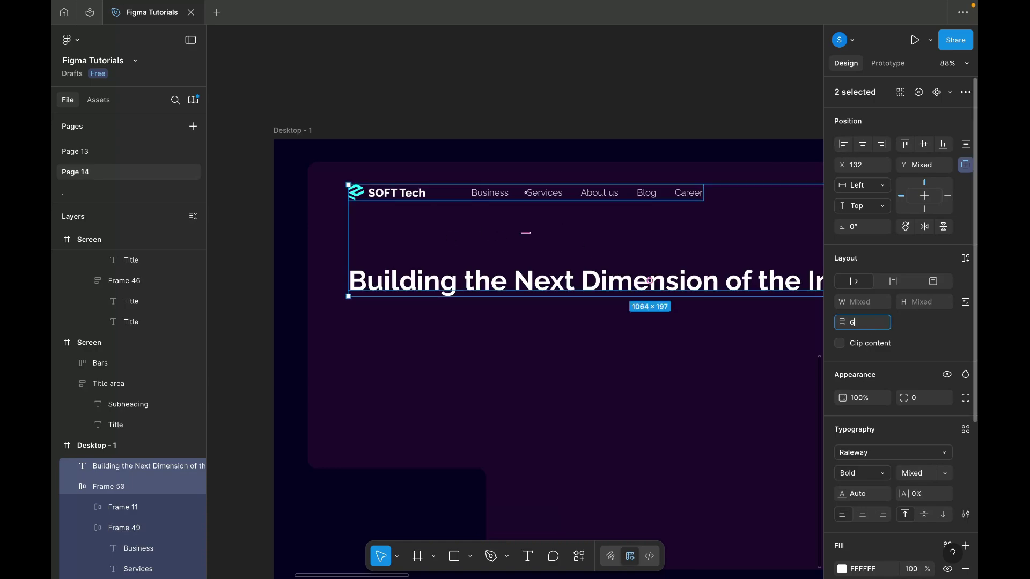
text(60)
key(Return)
Delete the trailing 'GG' so the headline ends with 'of the Internet'.
click(583, 255)
scroll(584, 256, down, 5)
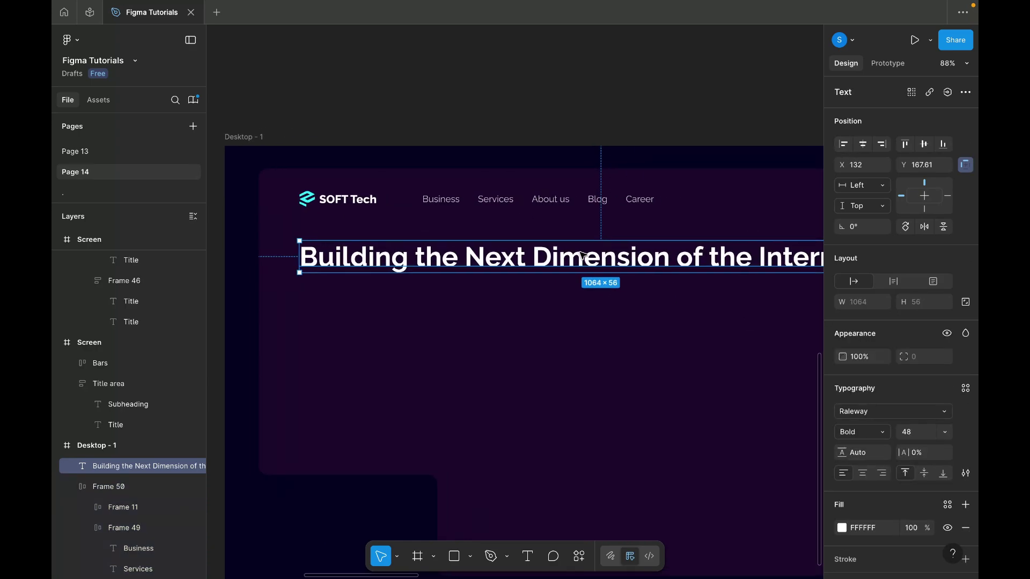
scroll(735, 258, right, 2)
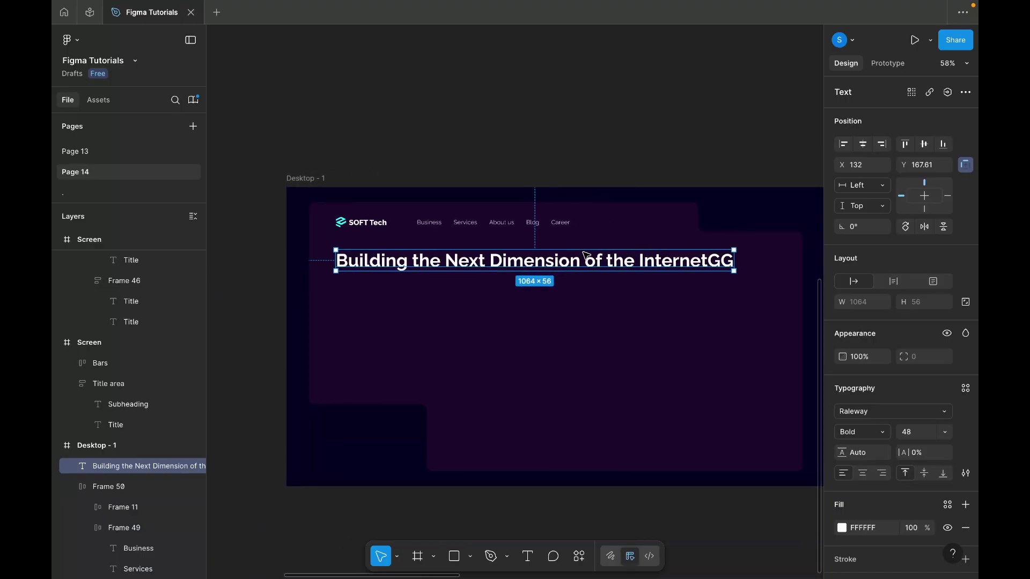
double_click(715, 261)
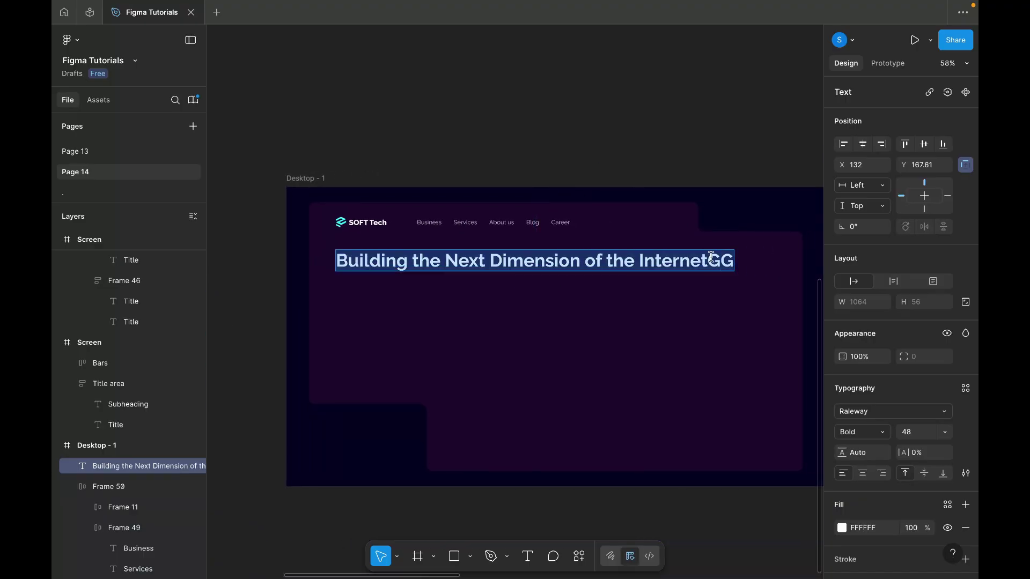
drag(711, 257, 582, 262)
key(BackSpace)
key(Escape)
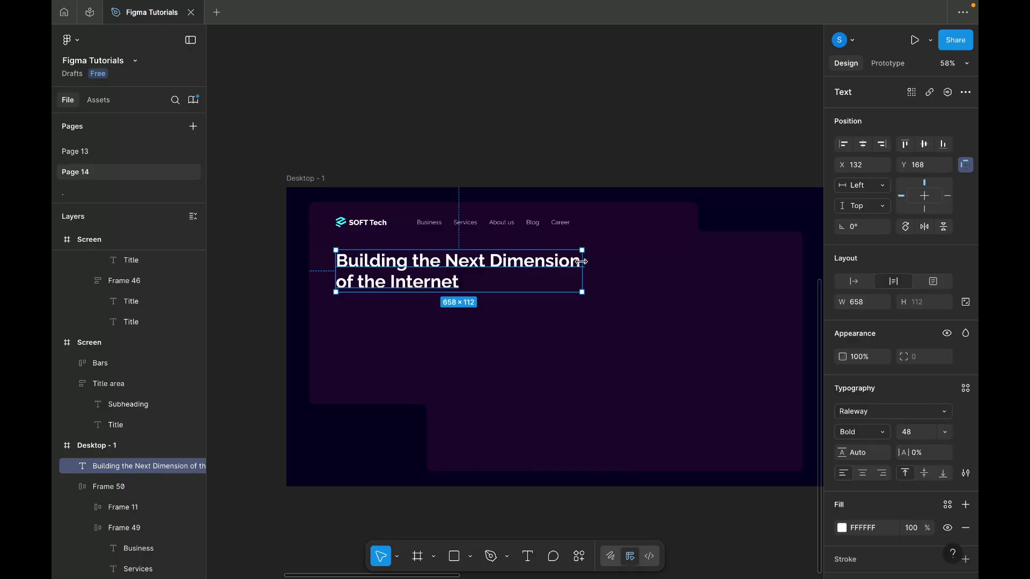
scroll(432, 155, up, 3)
click(433, 154)
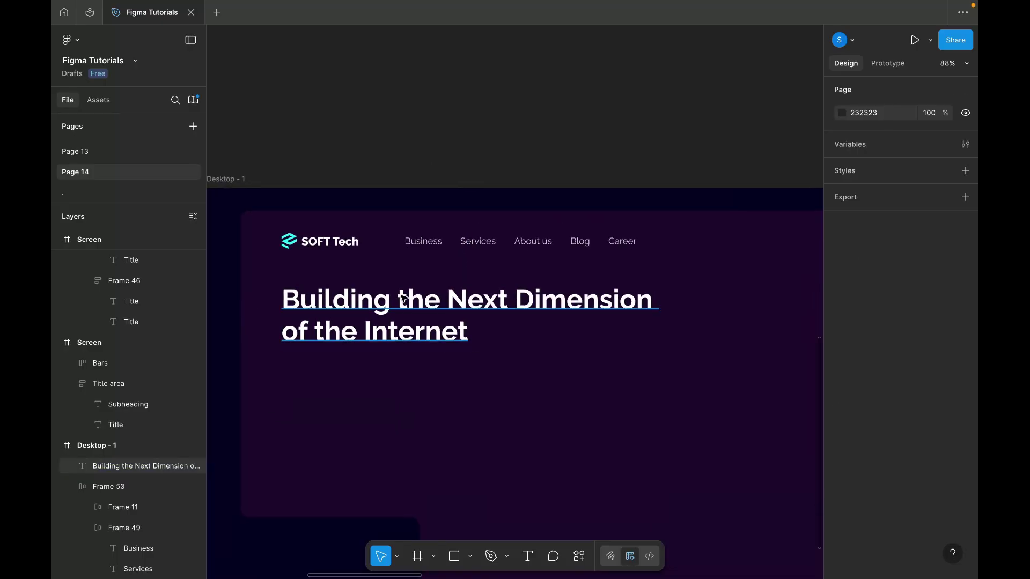
Set the headline words 'Next Dimension' in Playfair Display, Bold Italic.
scroll(523, 310, up, 3)
double_click(523, 310)
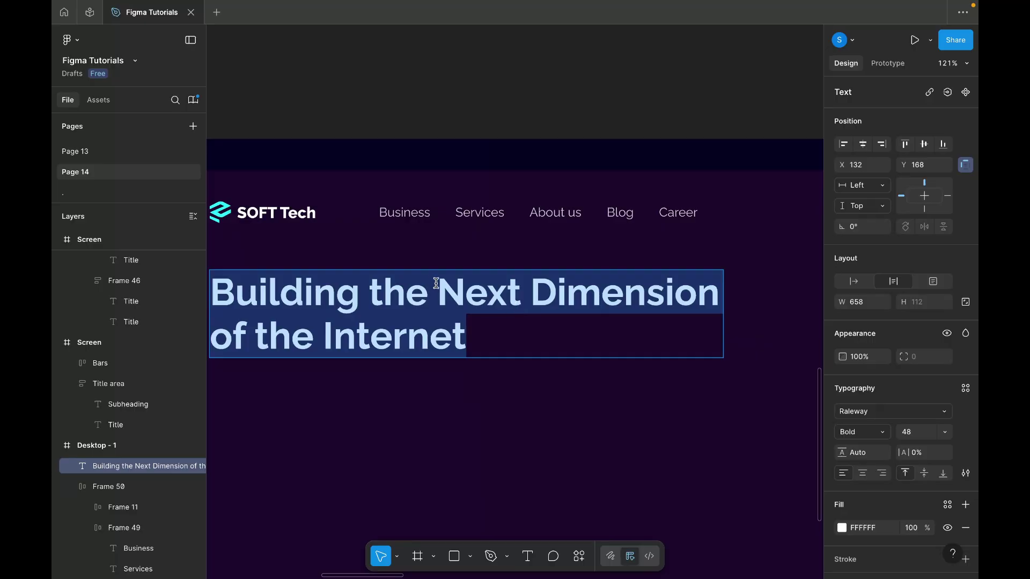
drag(436, 283, 721, 285)
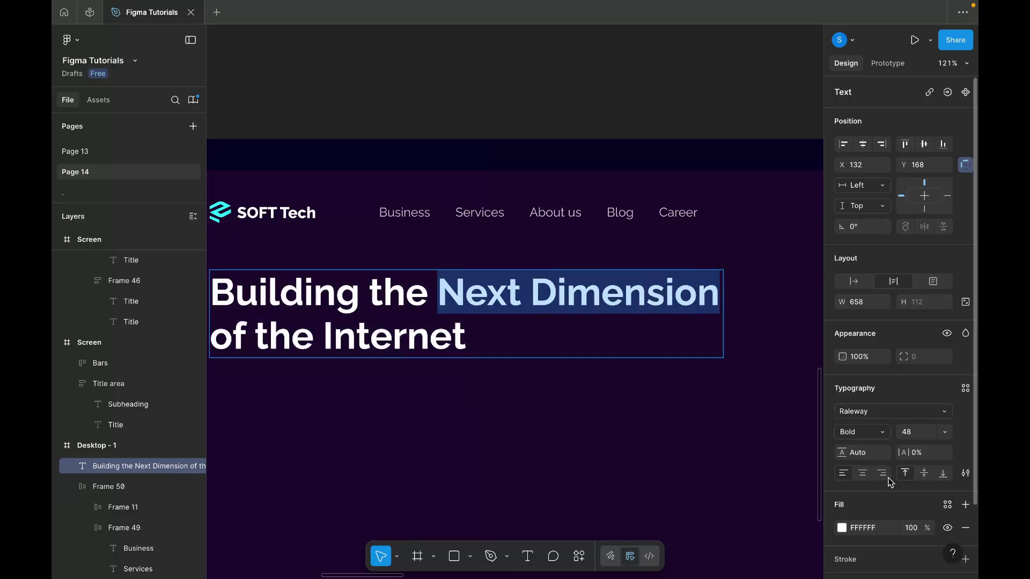
click(869, 413)
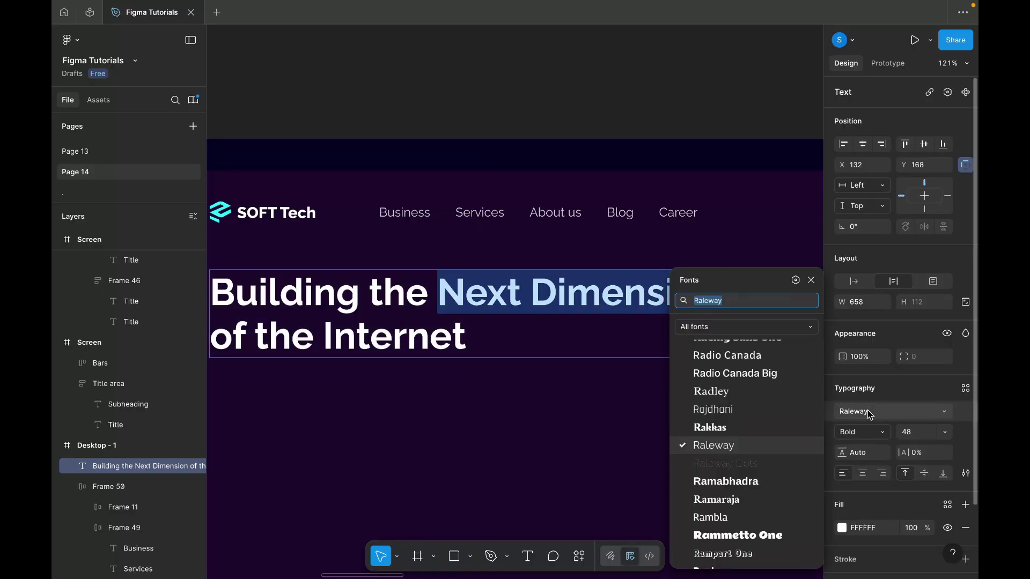
text(play)
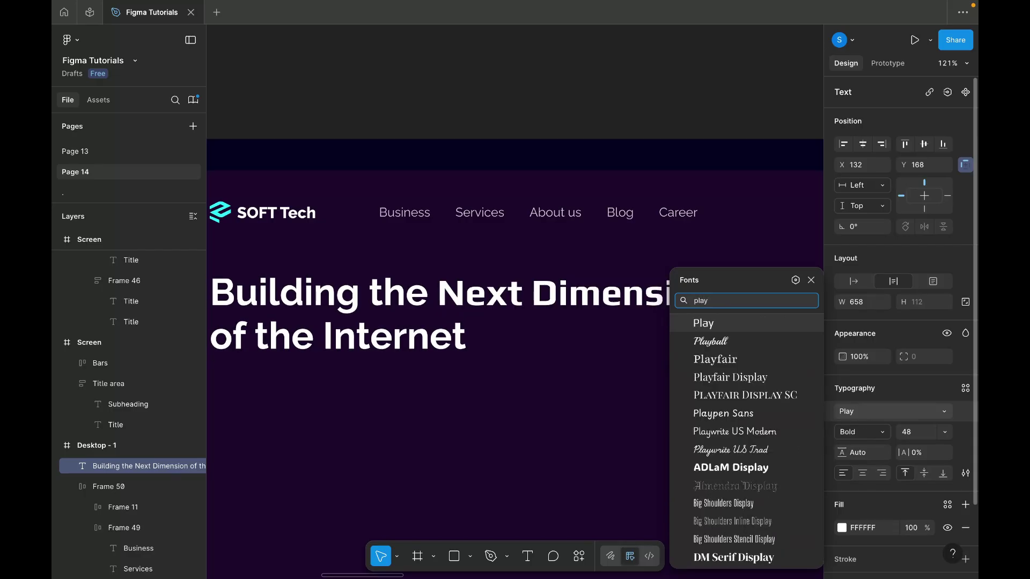
click(762, 376)
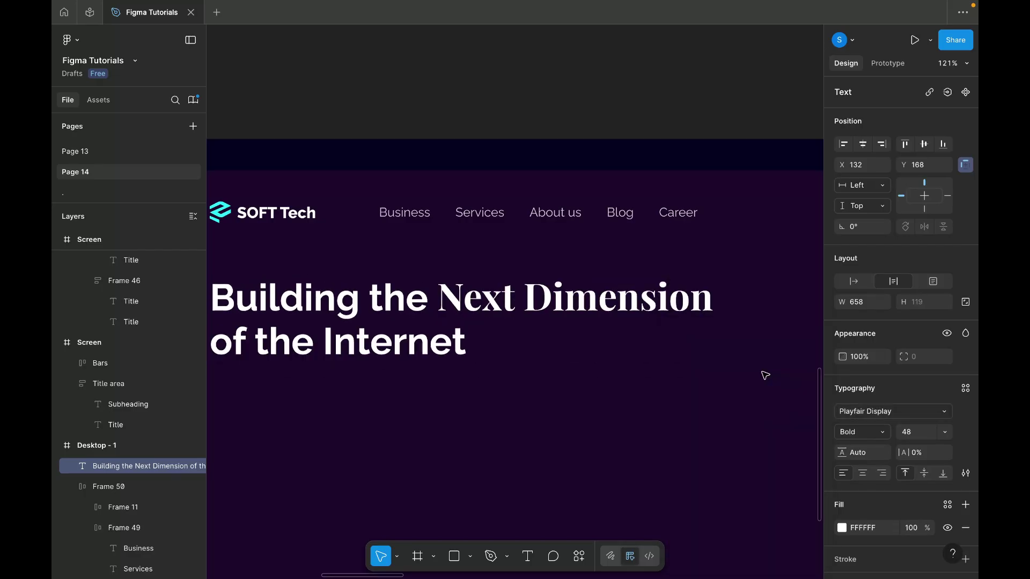
click(877, 426)
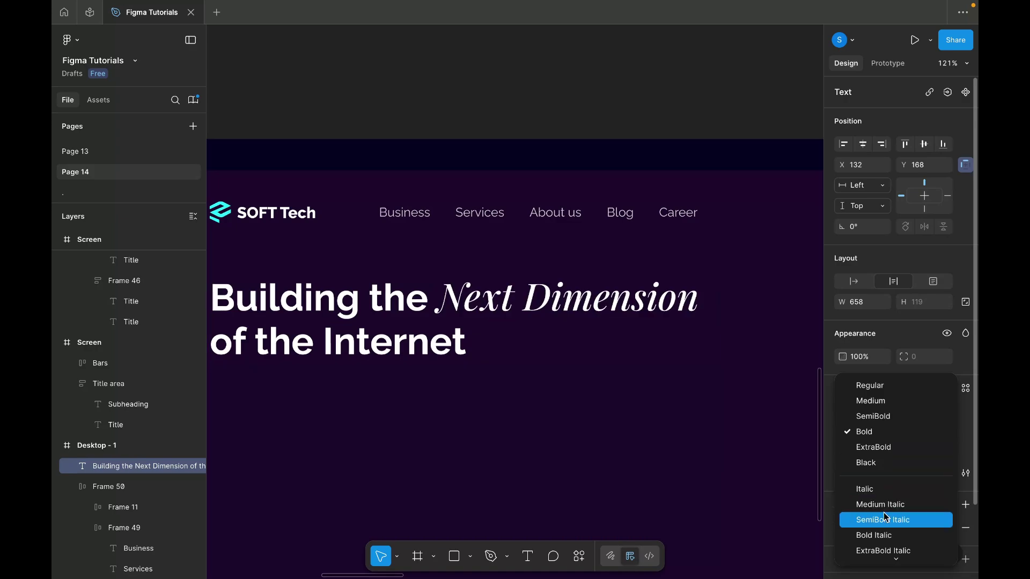
click(885, 528)
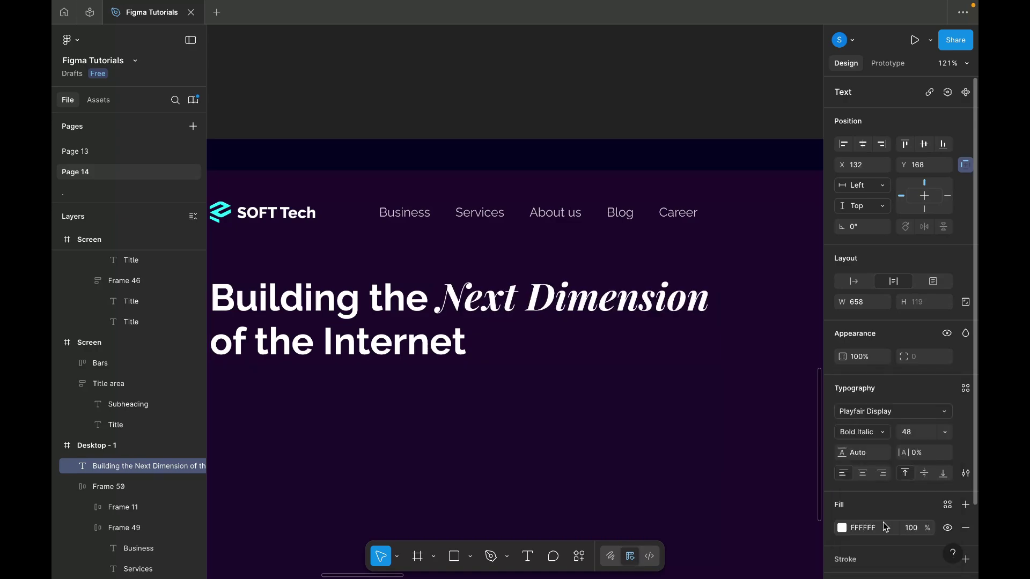
key(Escape)
scroll(650, 110, down, 3)
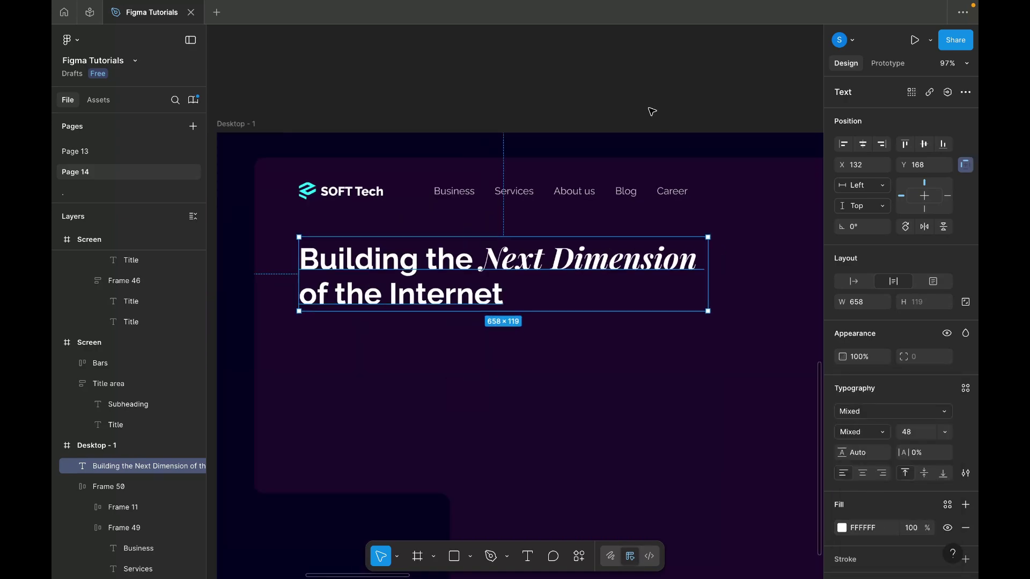
Fill 'Next Dimension' with cyan 17F5F5 sampled from the Blue swatch.
double_click(488, 253)
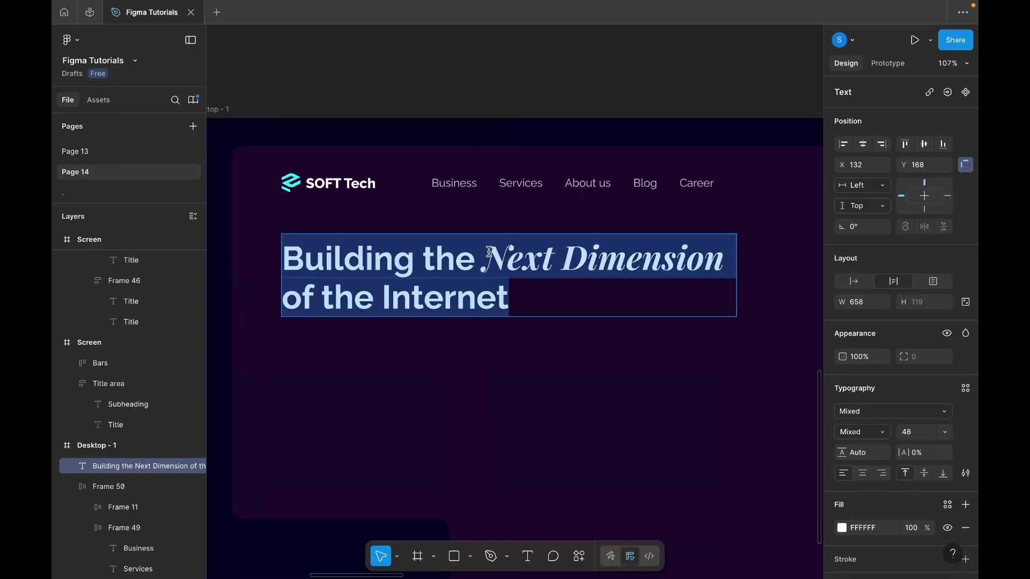
drag(484, 257, 739, 247)
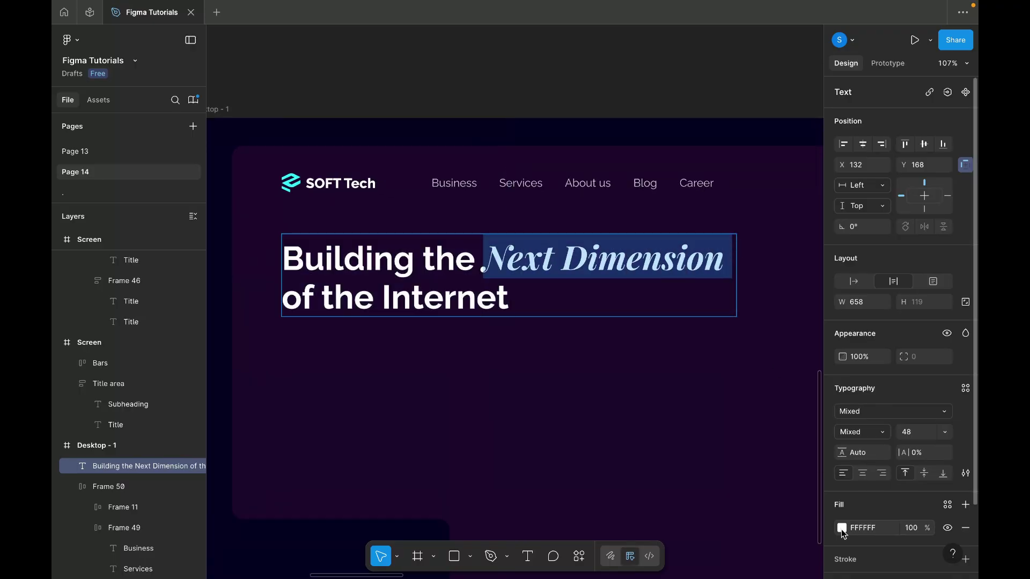
click(841, 528)
click(689, 433)
scroll(597, 401, down, 1)
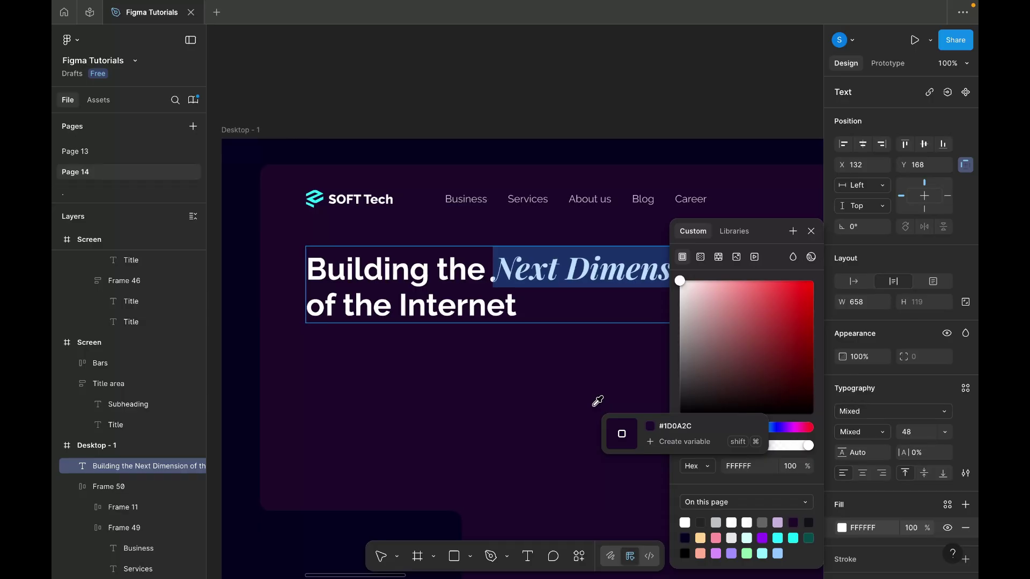
scroll(594, 409, left, 10)
click(558, 356)
scroll(561, 357, right, 6)
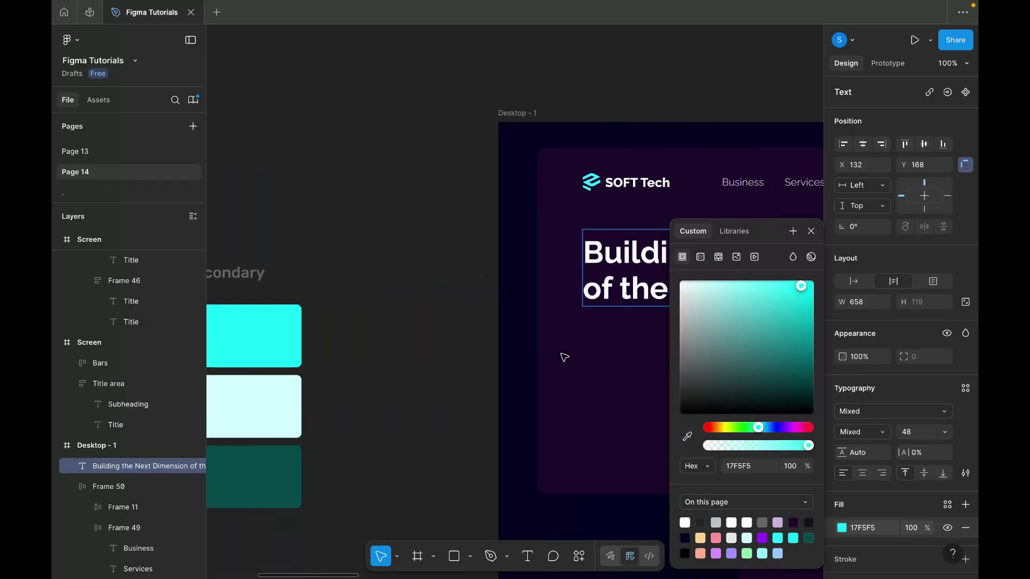
scroll(563, 357, right, 5)
click(586, 96)
scroll(588, 97, right, 6)
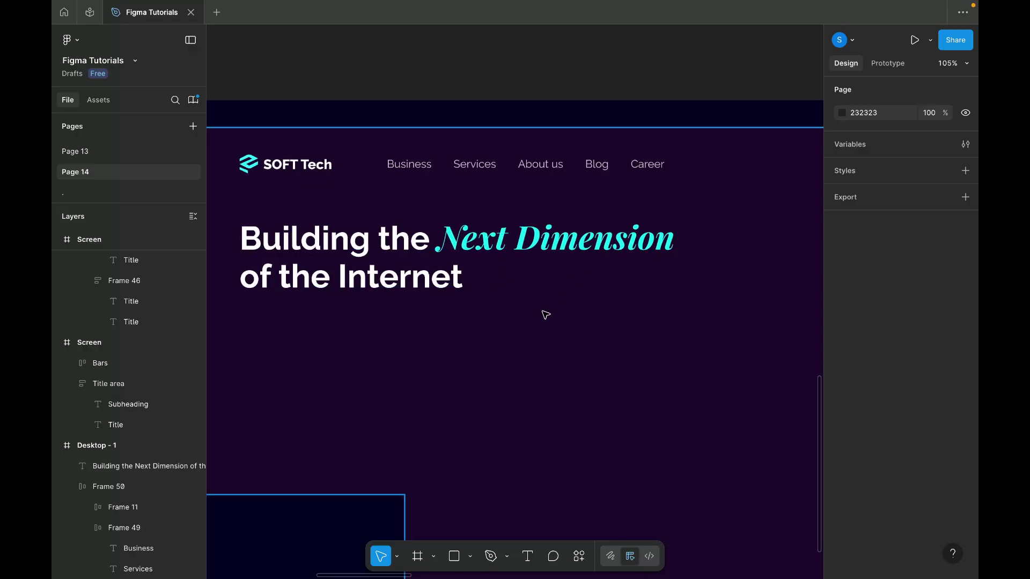
scroll(544, 316, up, 2)
scroll(546, 319, left, 3)
scroll(546, 319, left, 1)
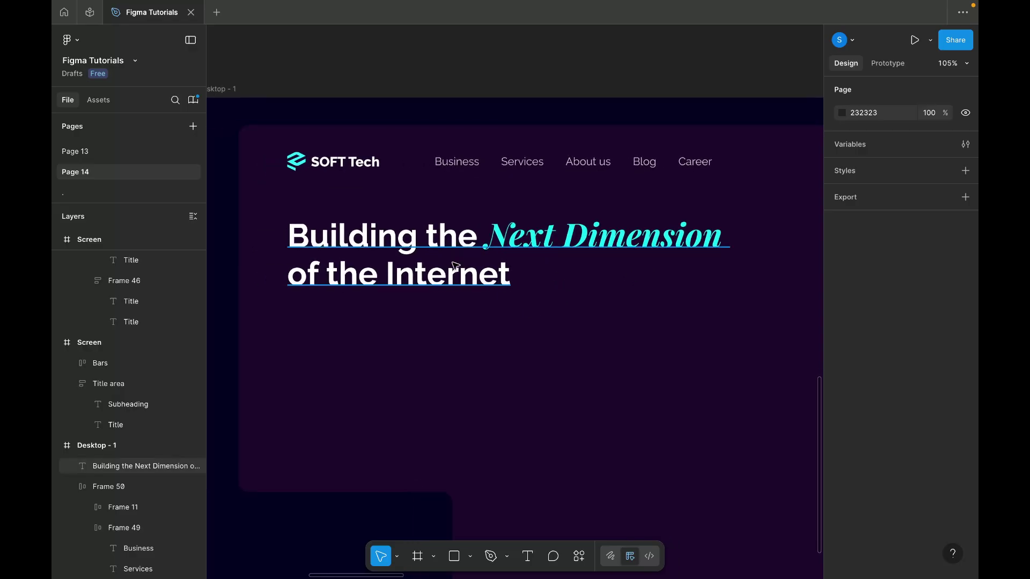
Duplicate the Business nav text below the headline and retype it as a Subtext placeholder.
click(456, 162)
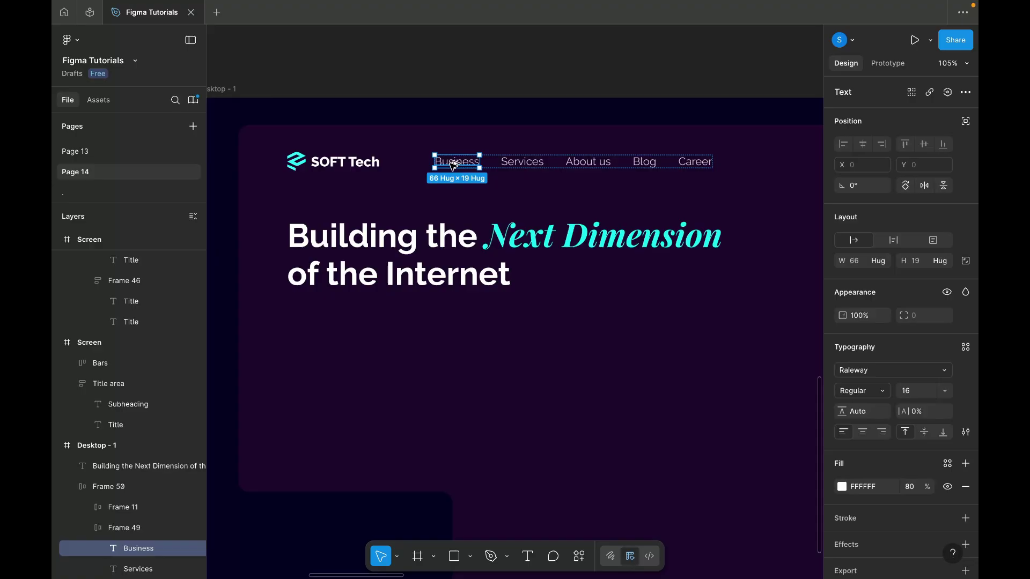
drag(453, 166, 320, 338)
double_click(312, 341)
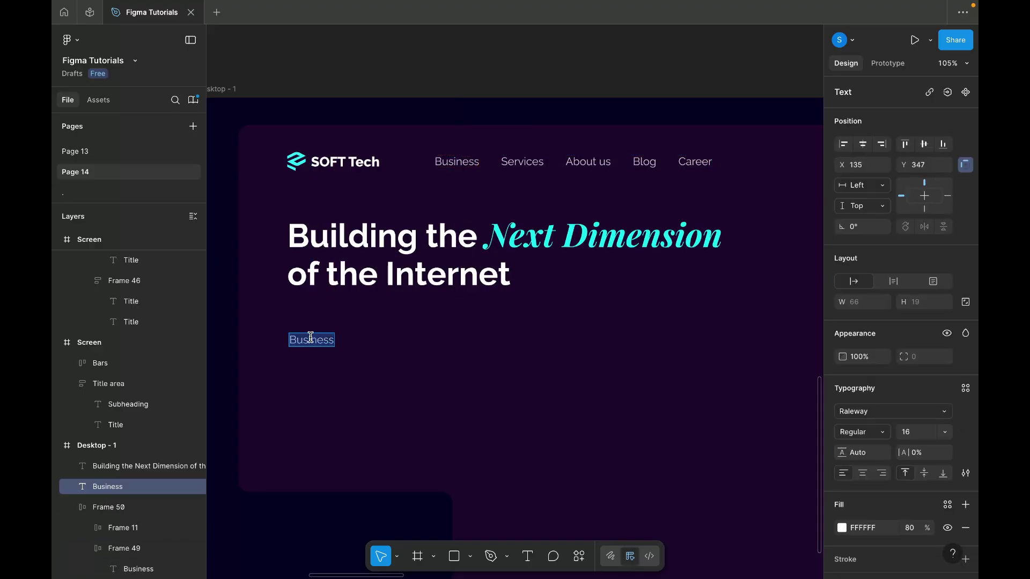
text(Subtext)
click(458, 405)
scroll(458, 406, down, 3)
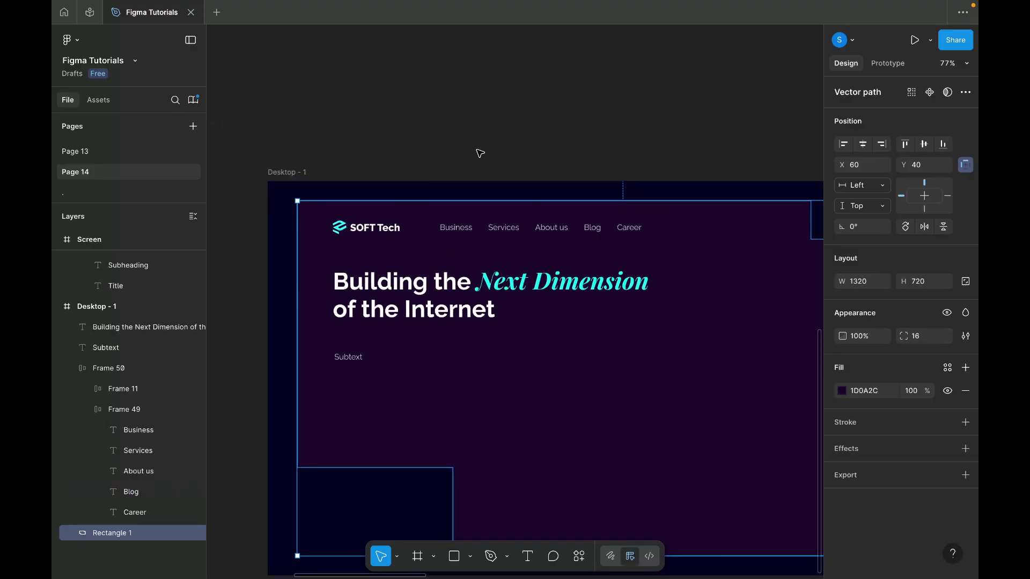
click(480, 154)
scroll(483, 149, down, 5)
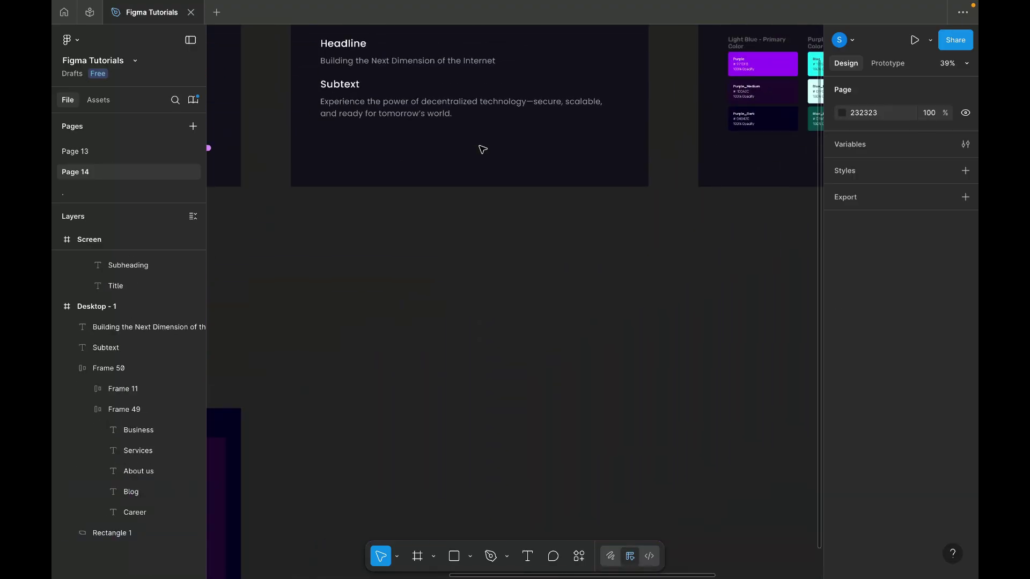
scroll(482, 150, right, 7)
scroll(483, 150, up, 3)
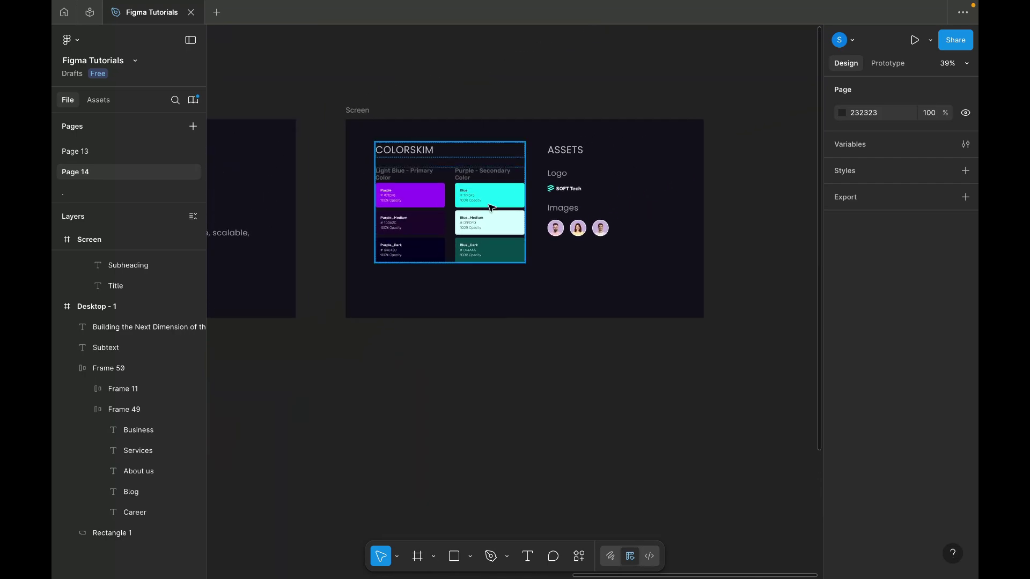
scroll(489, 207, left, 8)
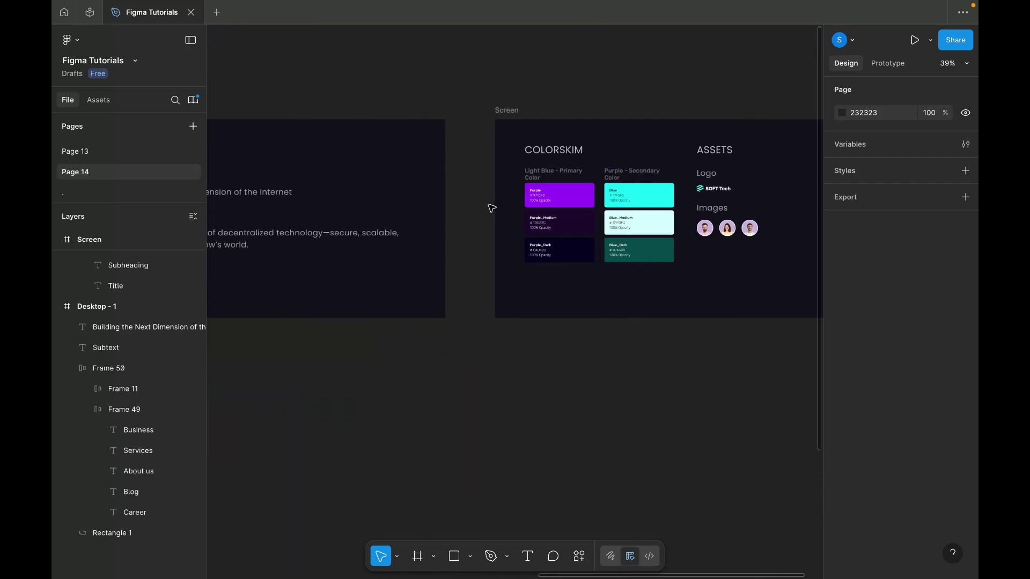
Grab the ready-made subtext paragraph from the content sheet.
click(389, 241)
click(470, 355)
scroll(470, 354, left, 1)
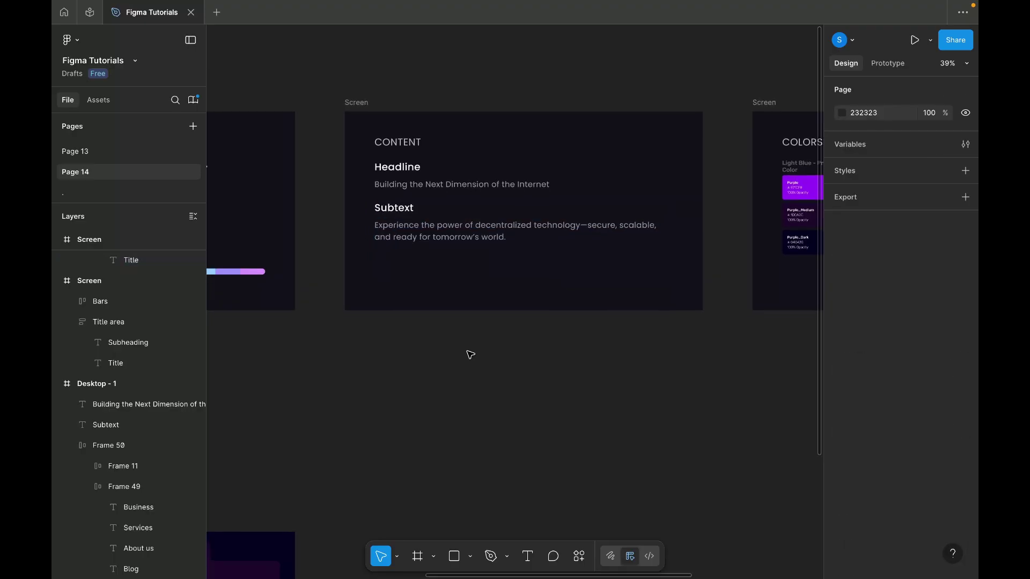
scroll(470, 355, down, 5)
scroll(448, 372, up, 5)
Paste the 'Experience the power of decentralized technology…' sentence over the placeholder and narrow it to 528 px.
click(391, 370)
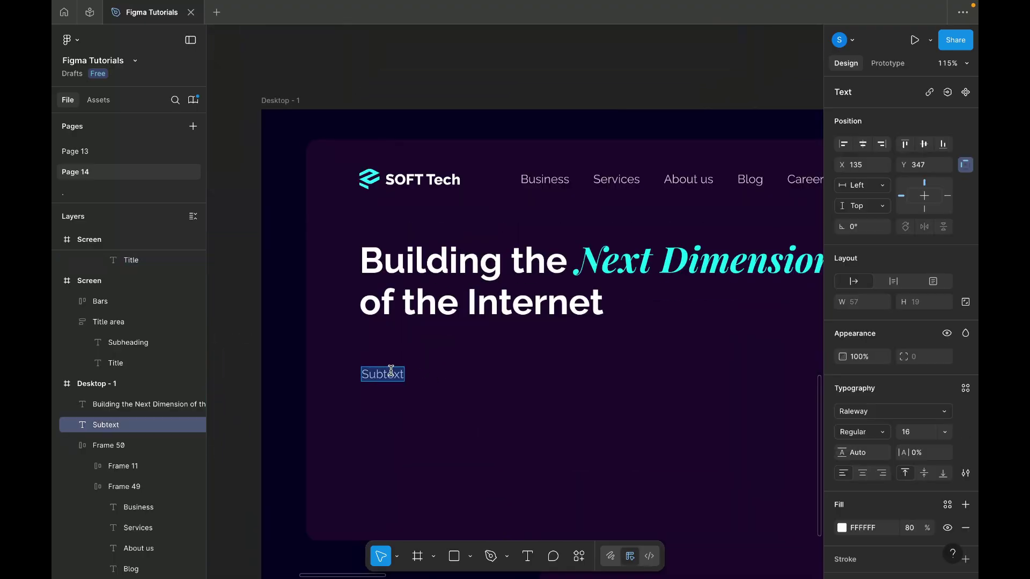
key(ctrl+z)
key(ctrl+shift+z)
text(Experience the power of decentralized technology—secure, scalable, and ready for tomorrow’s world)
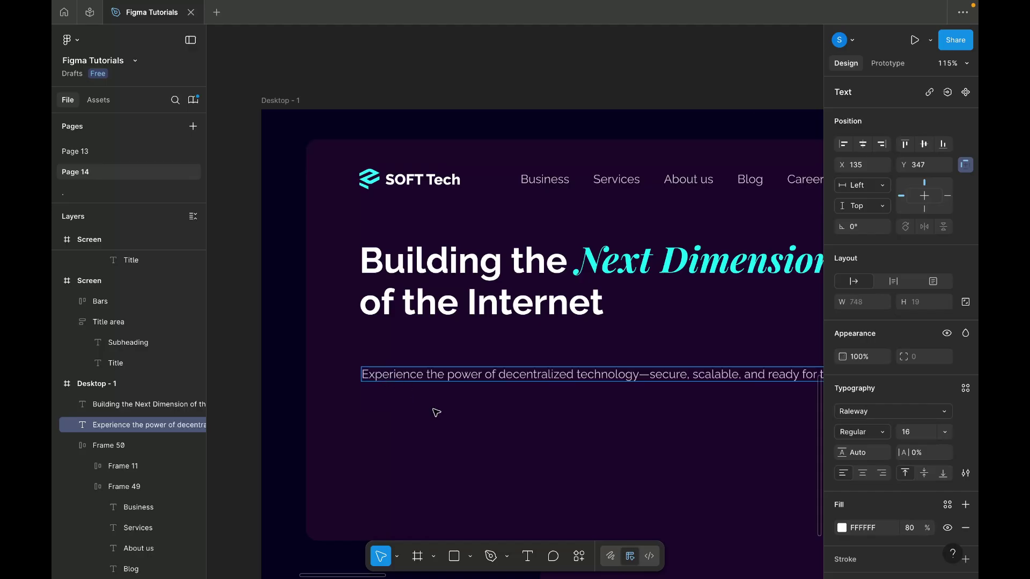
key(Escape)
scroll(436, 413, down, 3)
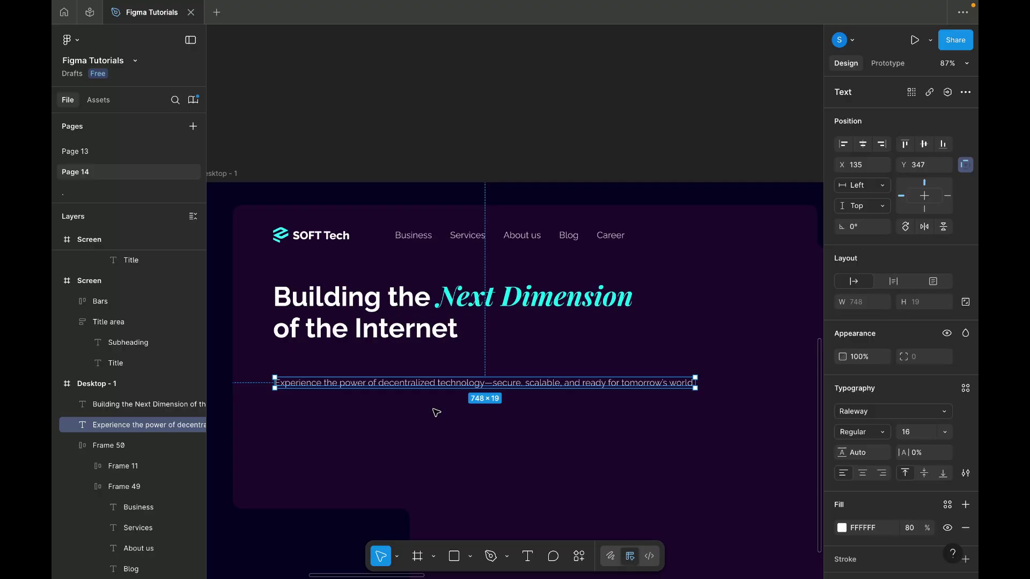
drag(698, 380, 570, 374)
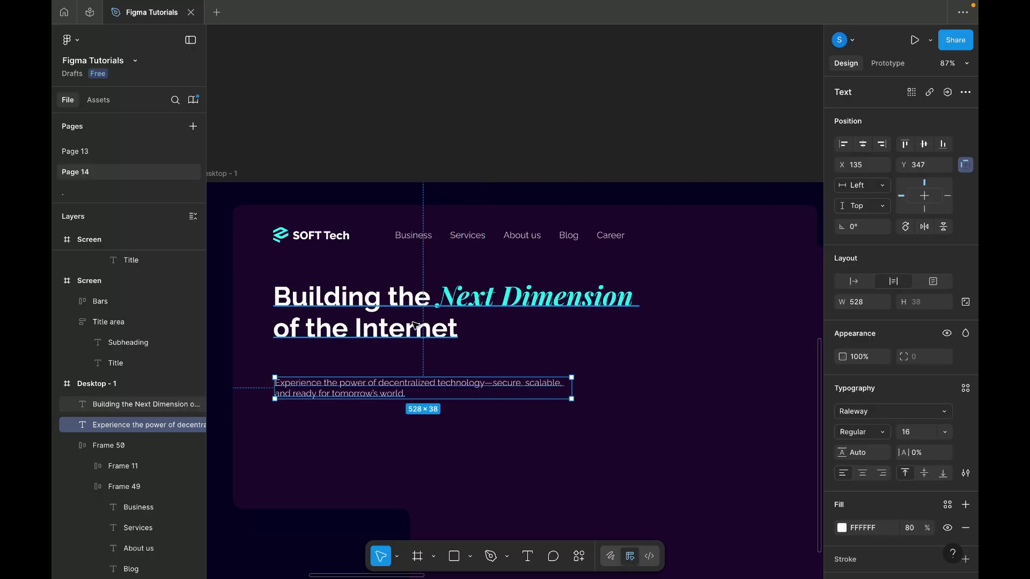
Wrap the headline and paragraph in an auto-layout stack with a 20 gap.
shift+click(145, 404)
key(shift+a)
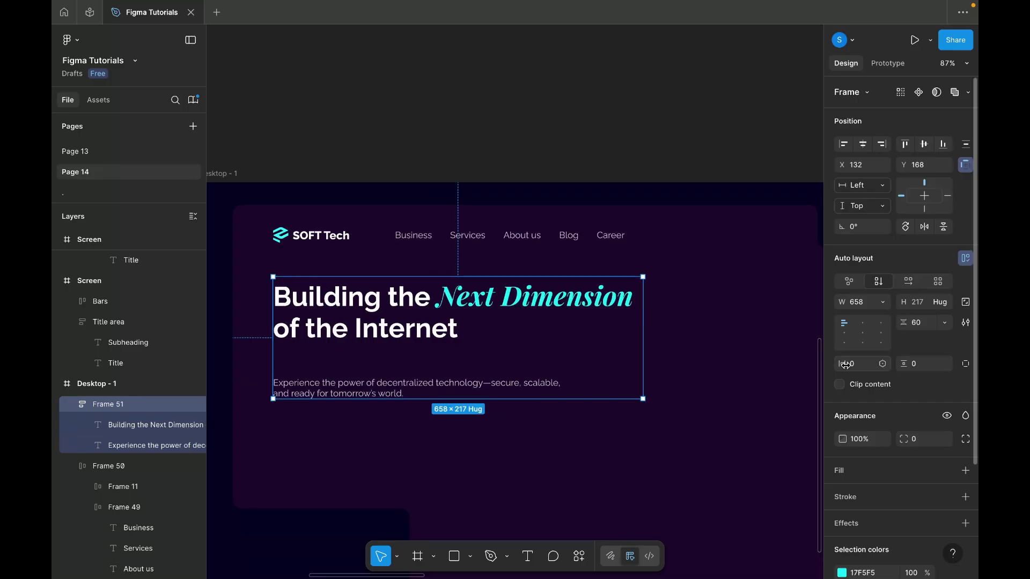
click(934, 321)
text(20)
key(Return)
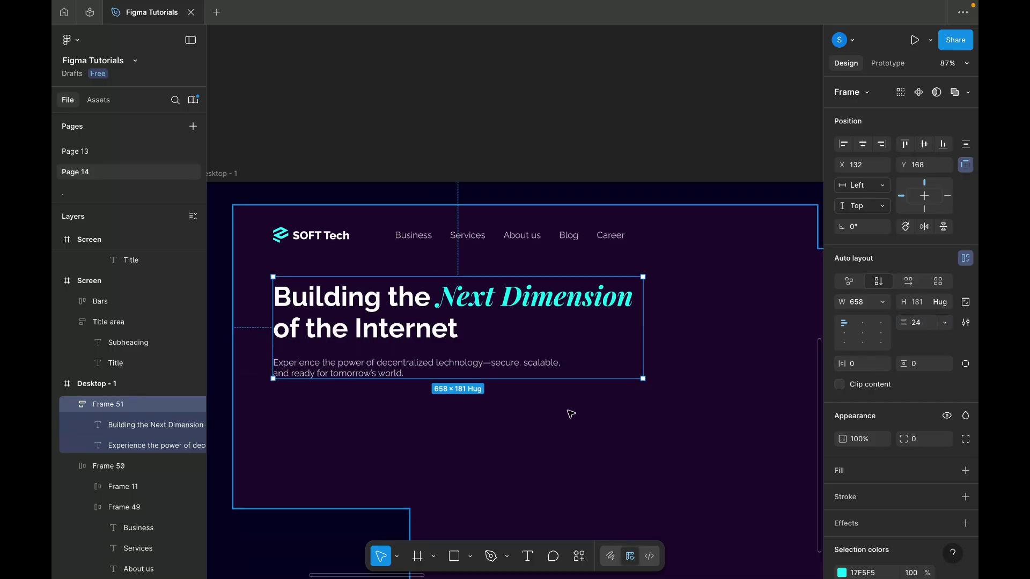
click(488, 430)
scroll(488, 431, left, 3)
scroll(488, 431, up, 5)
click(447, 359)
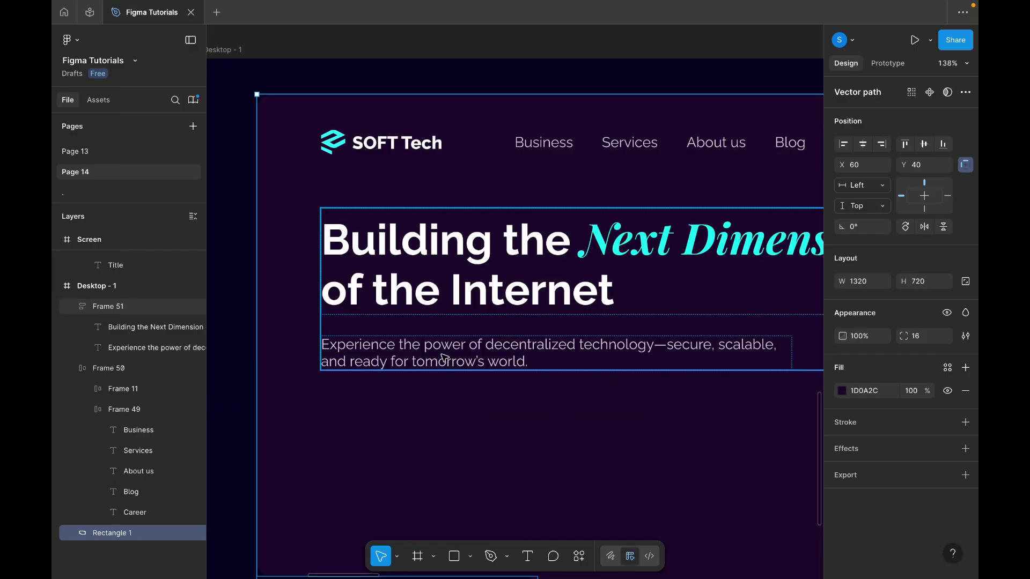
click(930, 325)
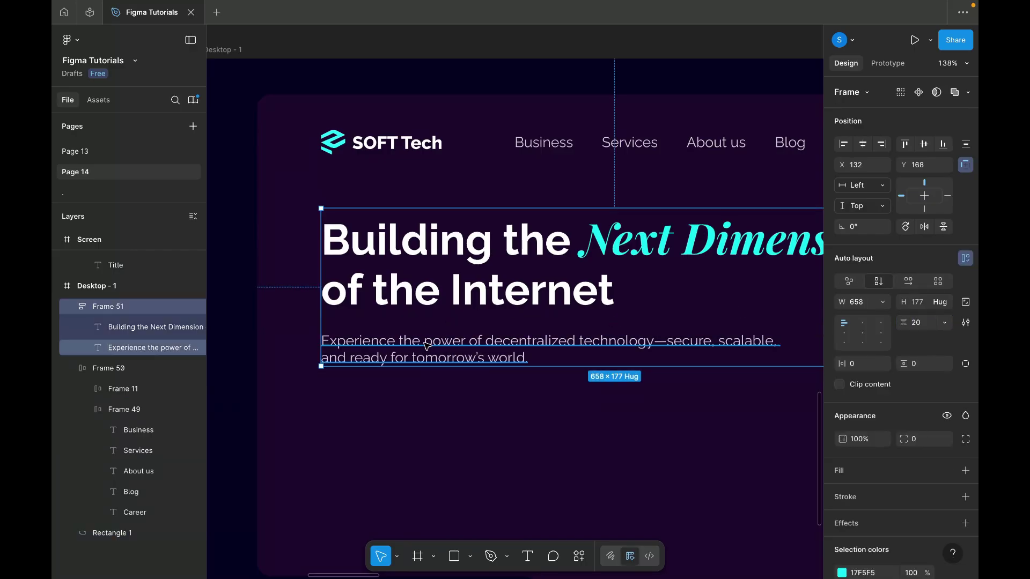
Set the paragraph's fill opacity to 70%.
click(762, 355)
click(909, 488)
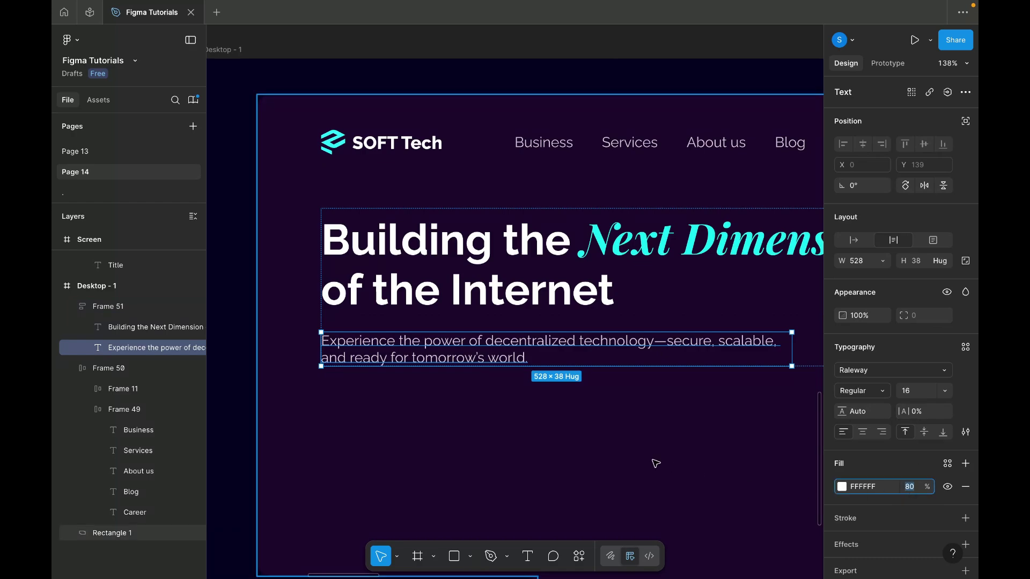
text(70)
key(Return)
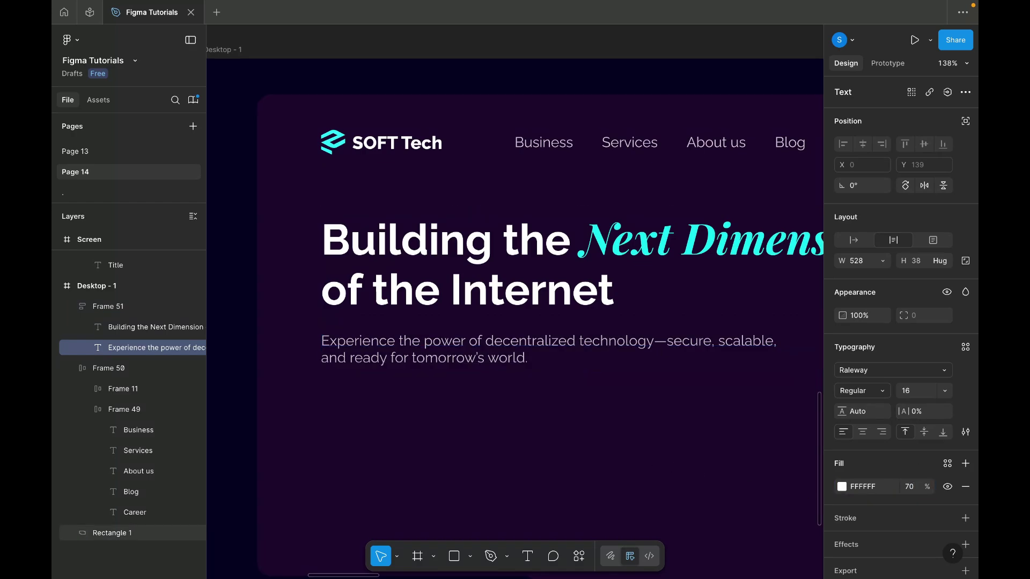
click(418, 410)
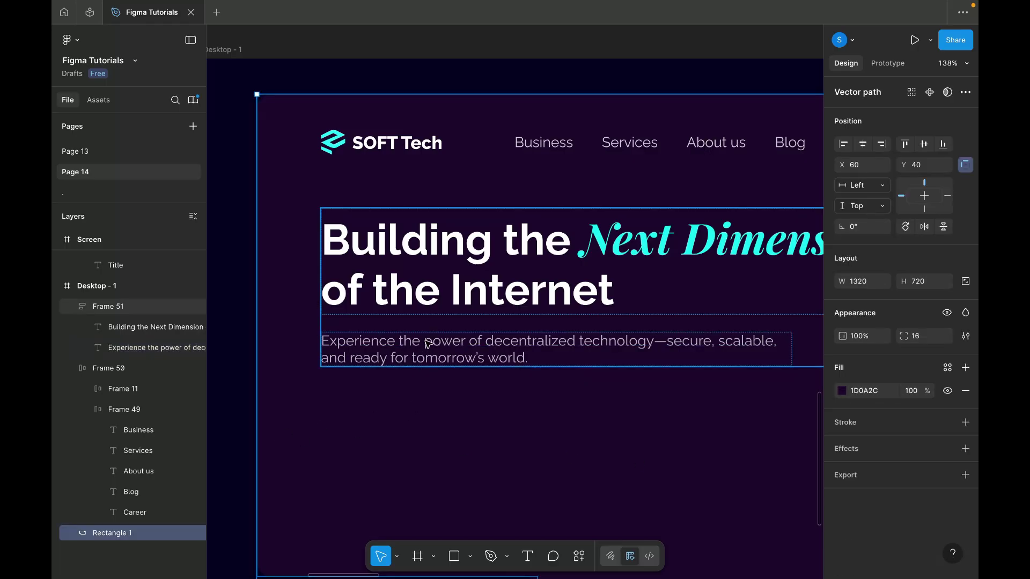
scroll(427, 343, down, 3)
Paste a copy of the Business text into the stack and retype it as 'Get Started'.
click(533, 182)
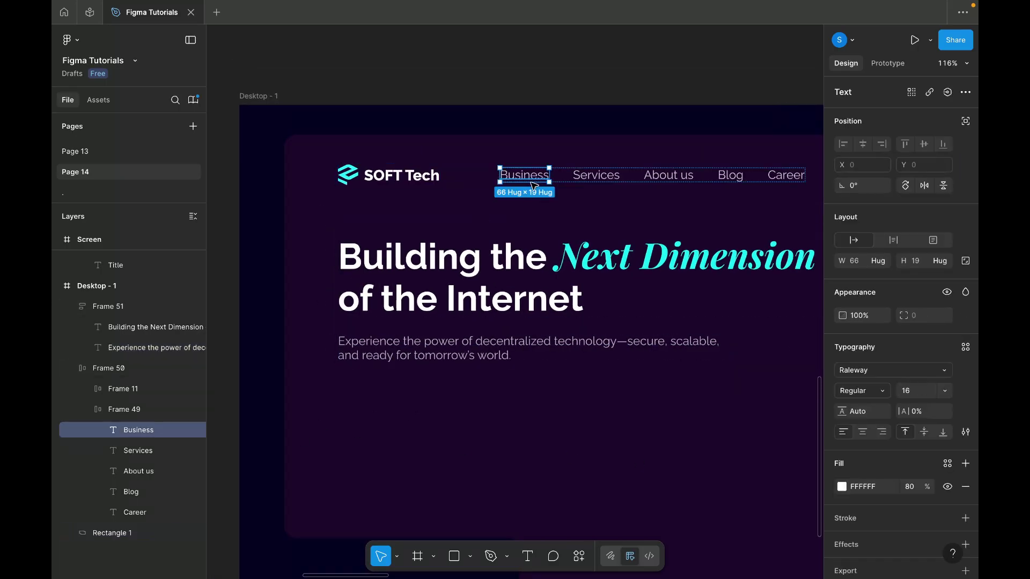
click(536, 391)
click(501, 349)
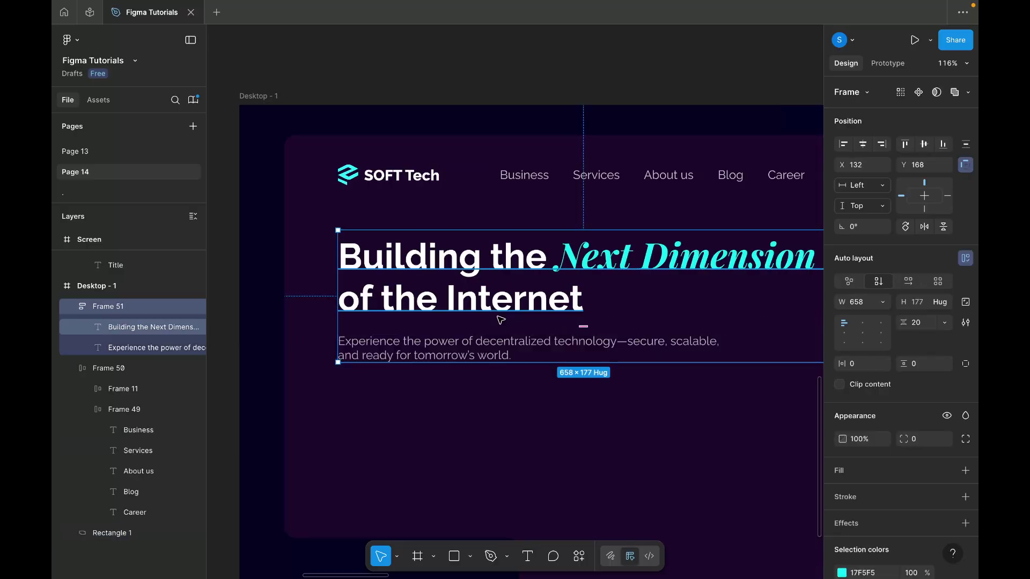
key(ctrl+v)
scroll(343, 381, up, 5)
double_click(383, 396)
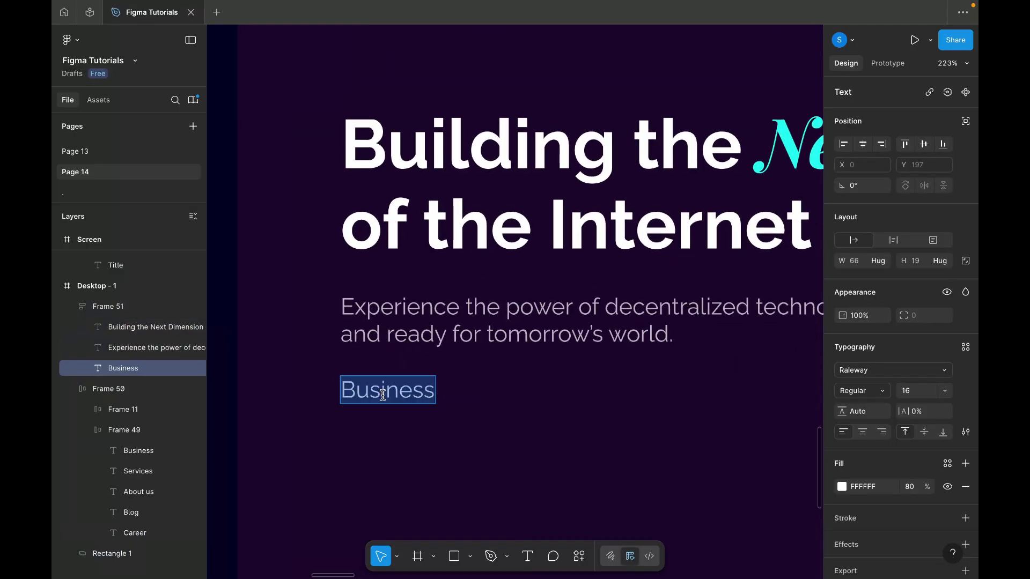
text(Get)
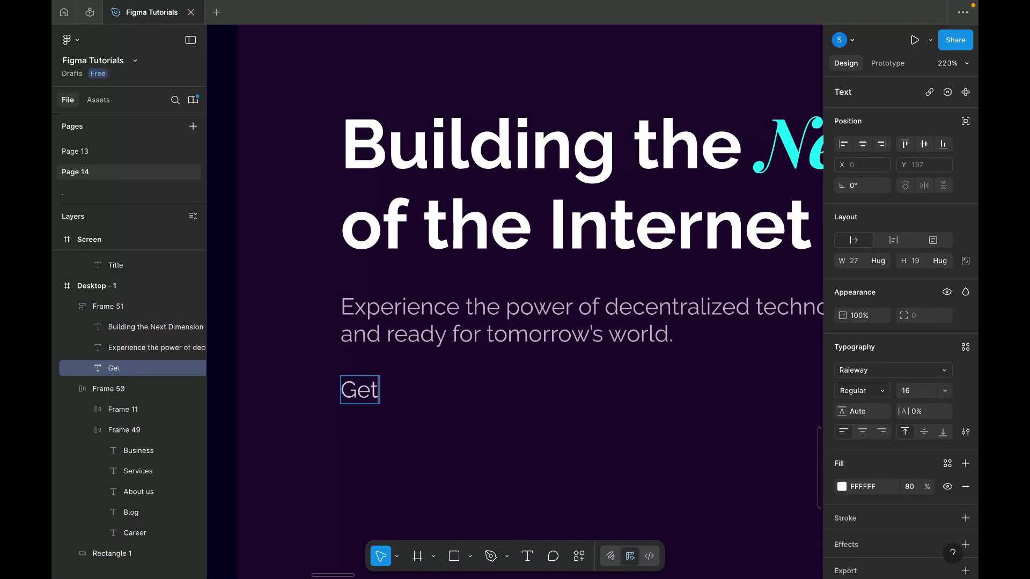
text( Started)
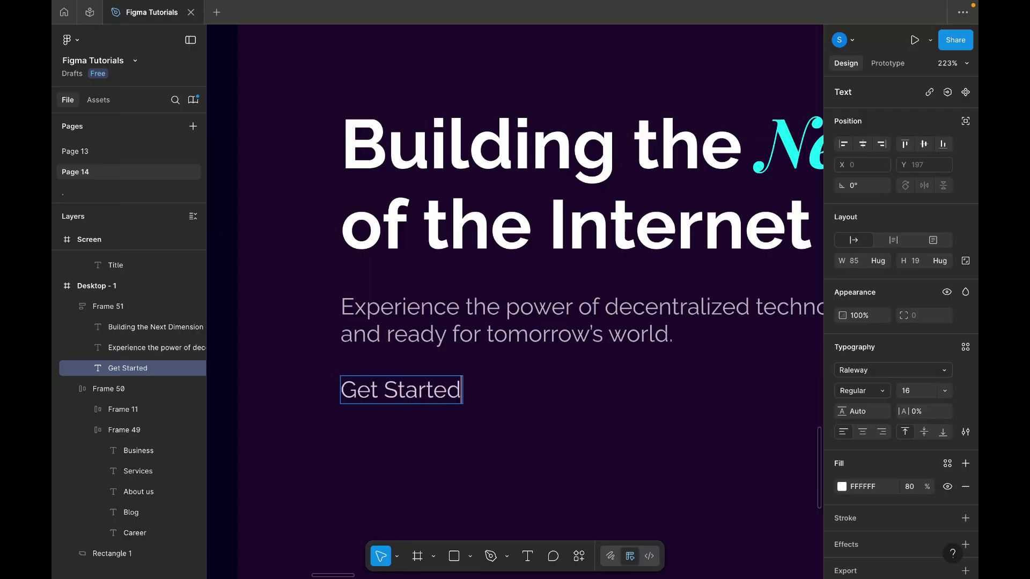
key(Escape)
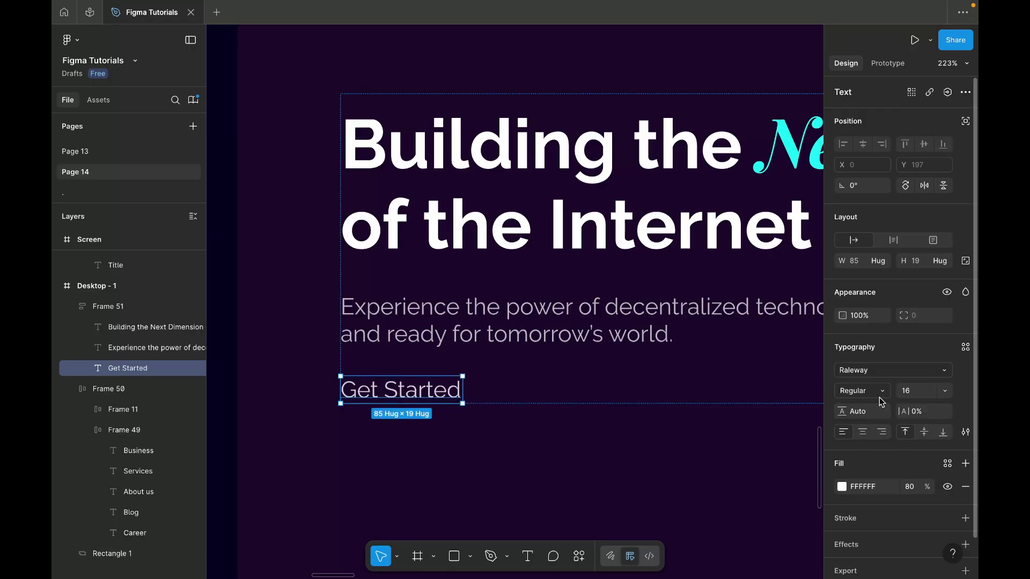
Make Get Started Medium weight in an auto-layout frame with 24 horizontal, 12 vertical padding.
click(862, 391)
click(859, 405)
key(shift+a)
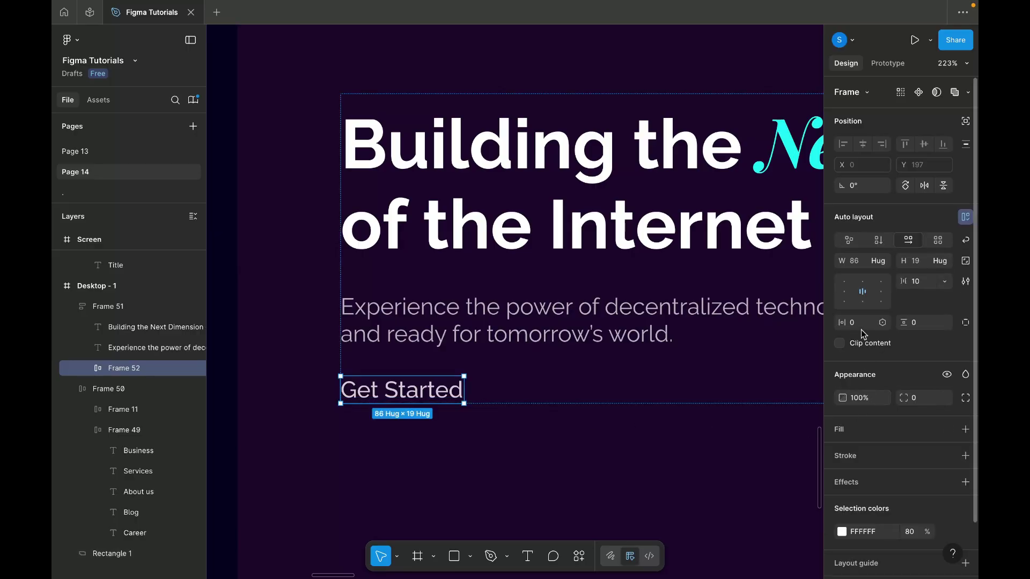
text(24)
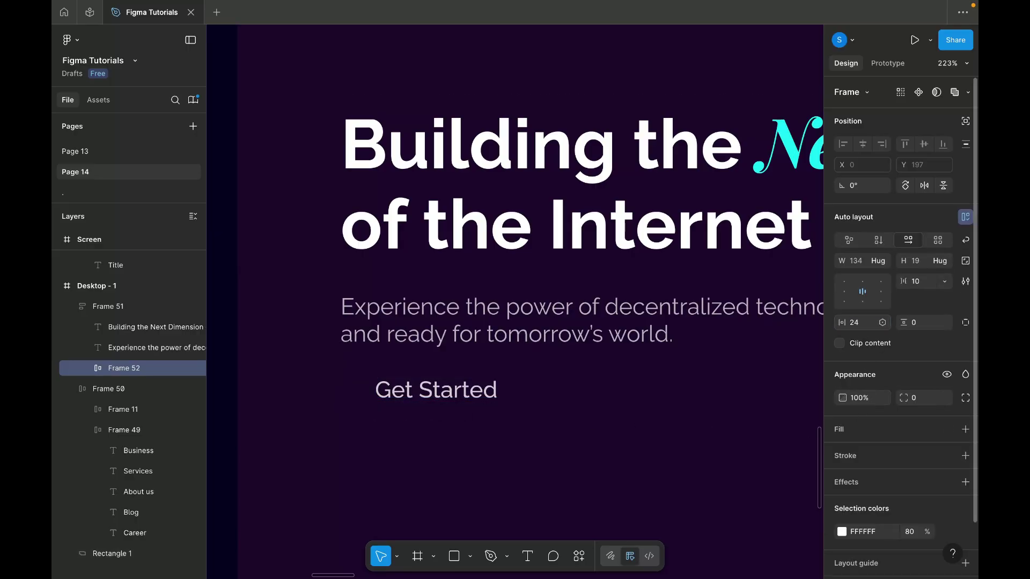
key(Return)
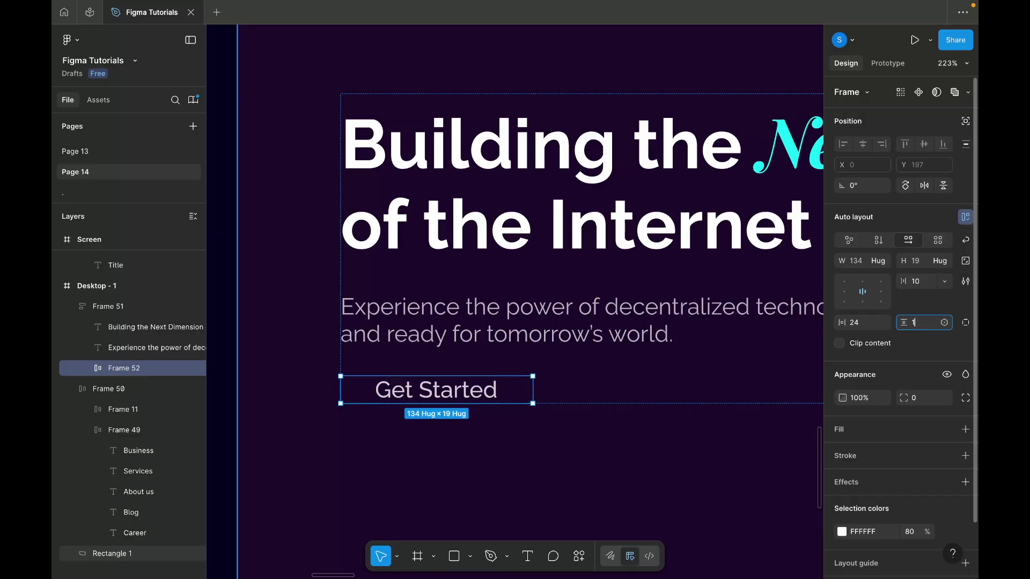
text(16)
key(Return)
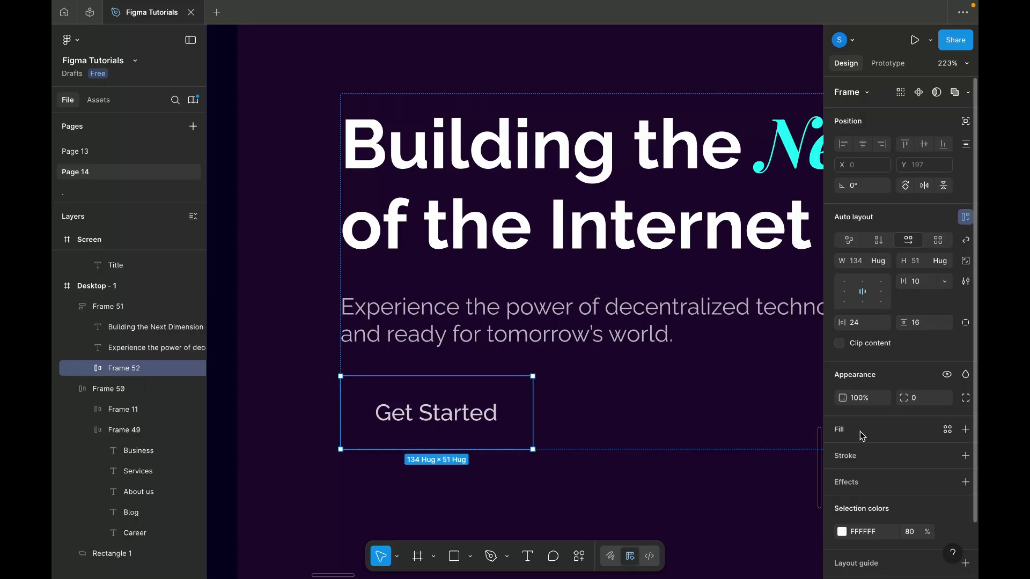
click(917, 324)
text(12)
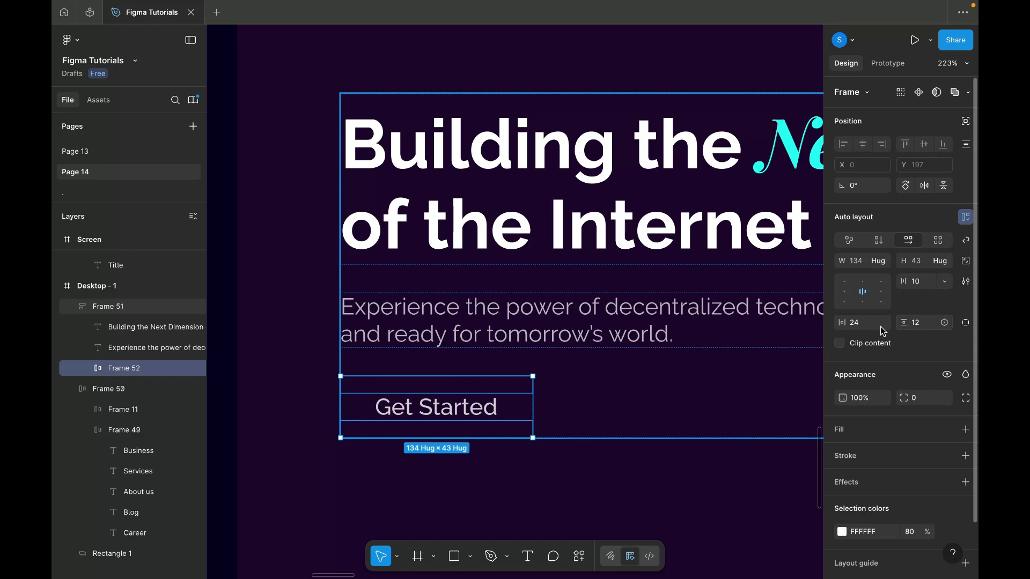
key(Return)
Give the Get Started button an 8 px corner radius.
click(841, 429)
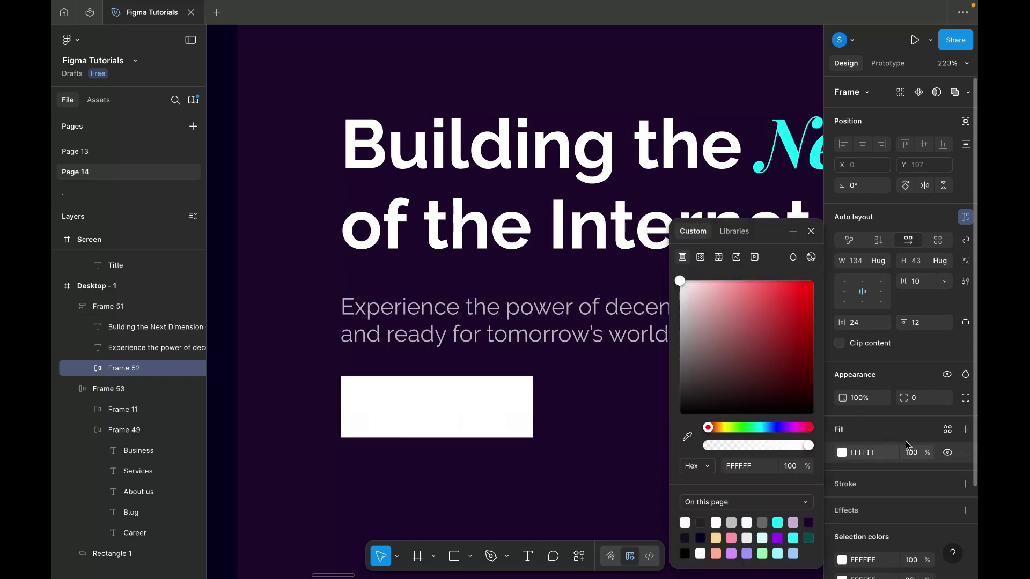
text(12)
key(Return)
click(921, 400)
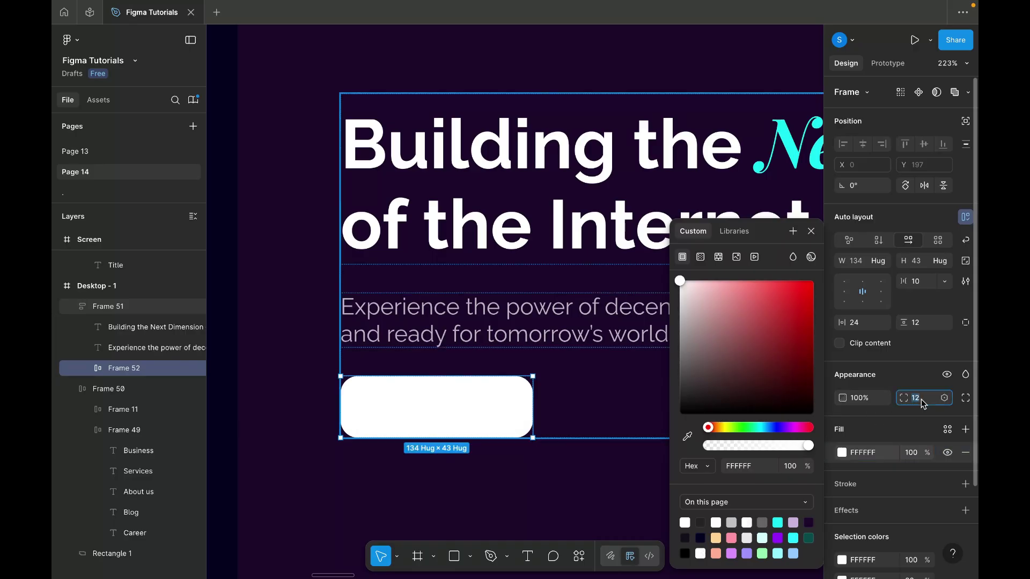
text(8)
key(Return)
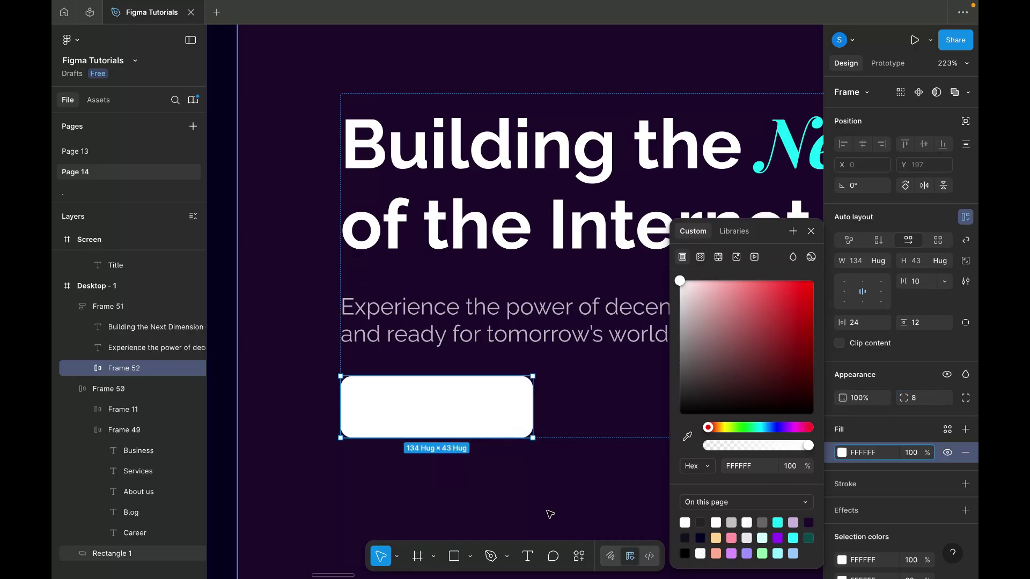
Fill the button with the Purple swatch colour 971CF8.
click(687, 436)
scroll(621, 418, down, 5)
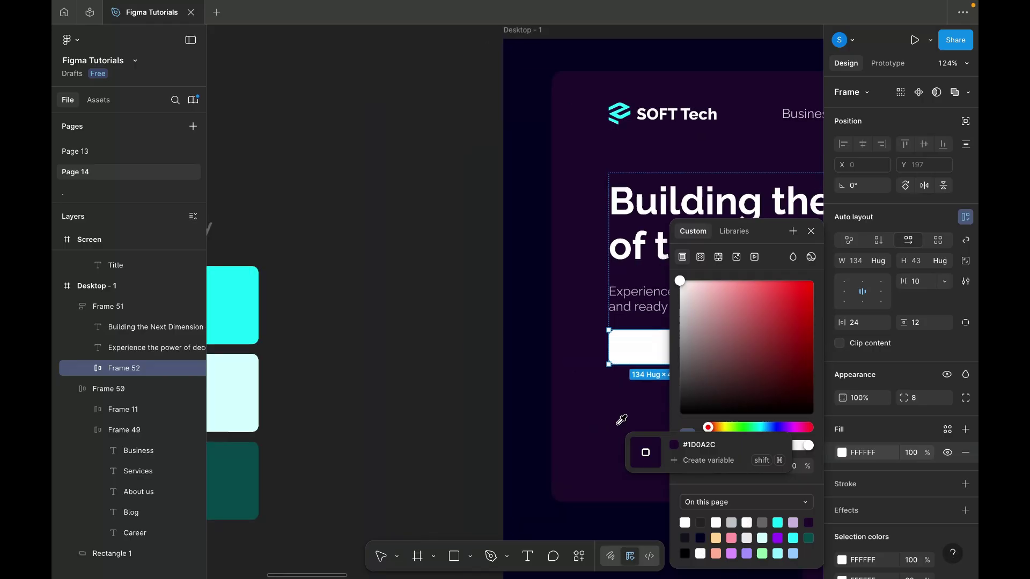
scroll(621, 419, left, 5)
scroll(616, 422, left, 5)
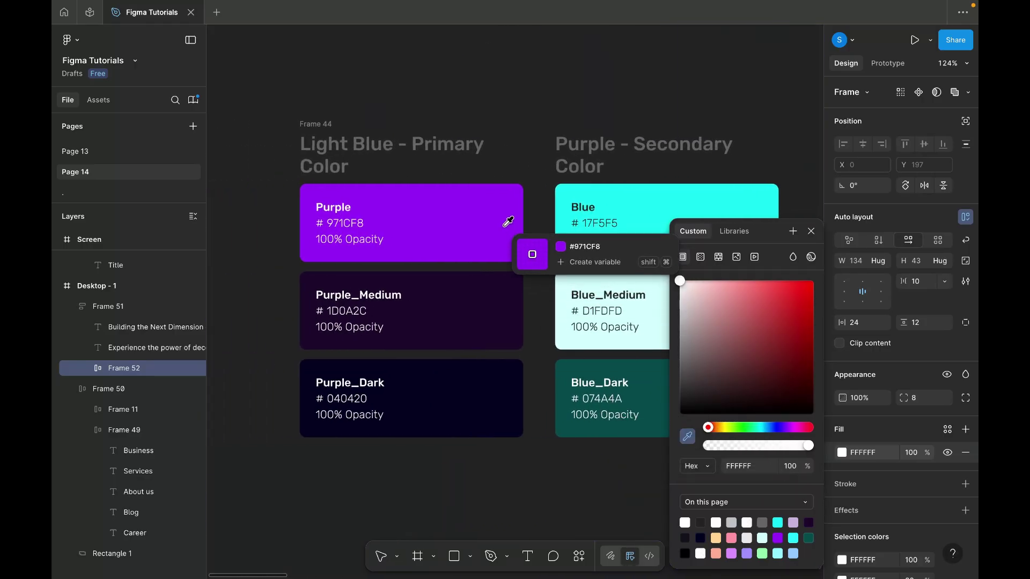
click(506, 230)
scroll(506, 226, right, 10)
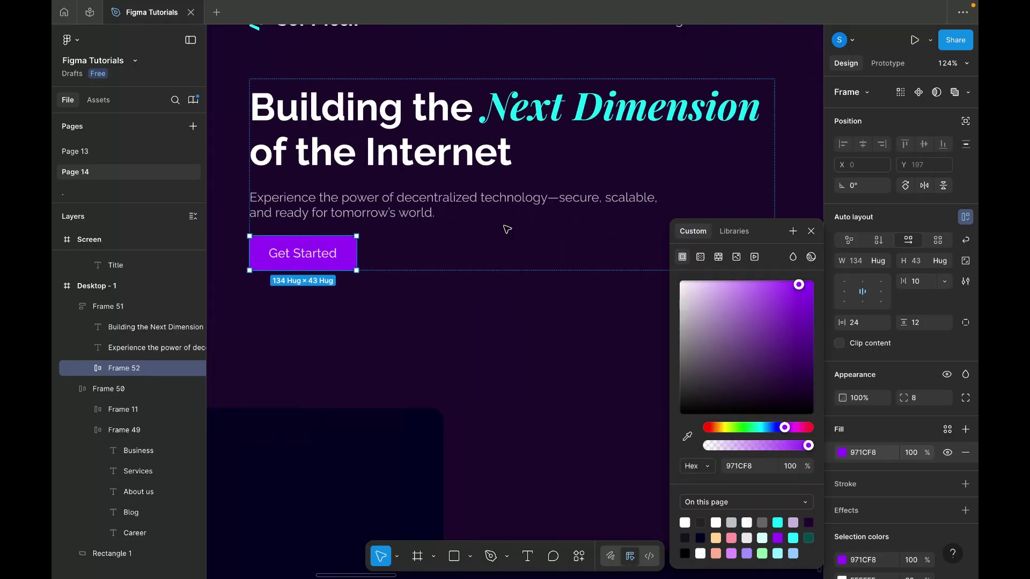
scroll(456, 239, left, 3)
scroll(425, 249, up, 5)
Make the button label SemiBold and duplicate the whole button.
double_click(416, 278)
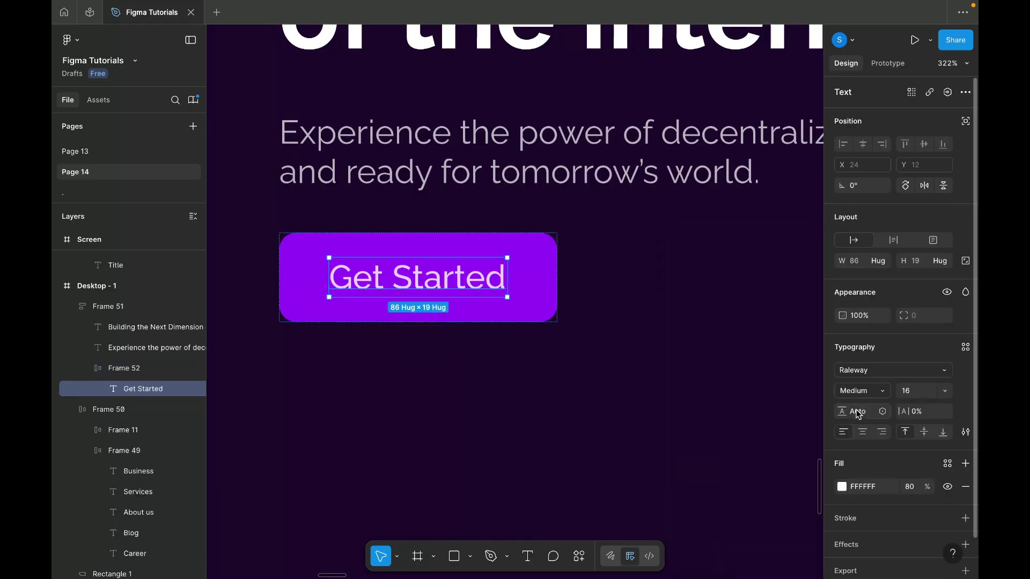
click(875, 395)
click(870, 406)
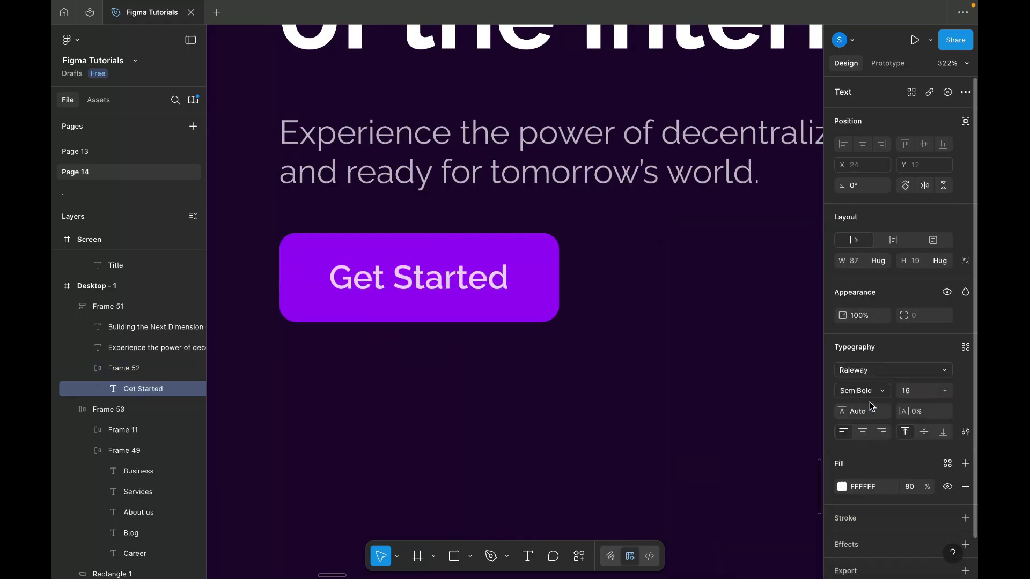
click(558, 299)
click(544, 280)
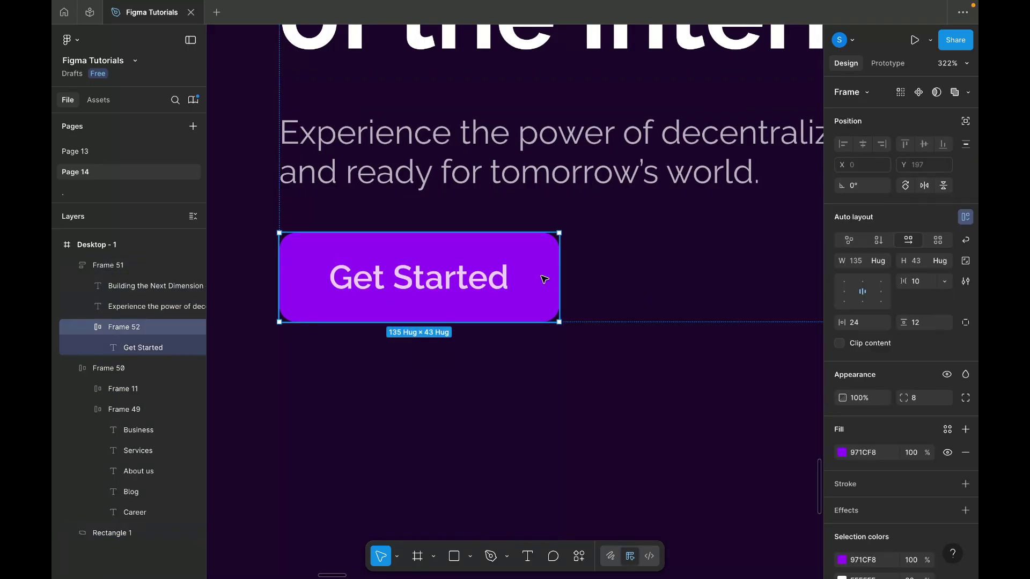
key(ctrl+d)
Put both buttons in a horizontal auto-layout row.
shift+click(530, 299)
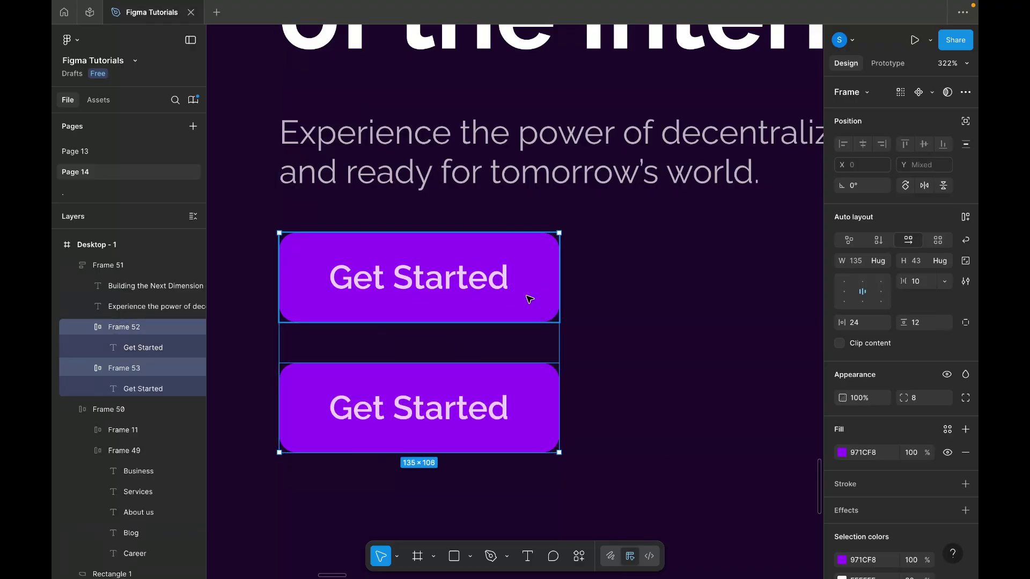
key(shift+a)
click(900, 241)
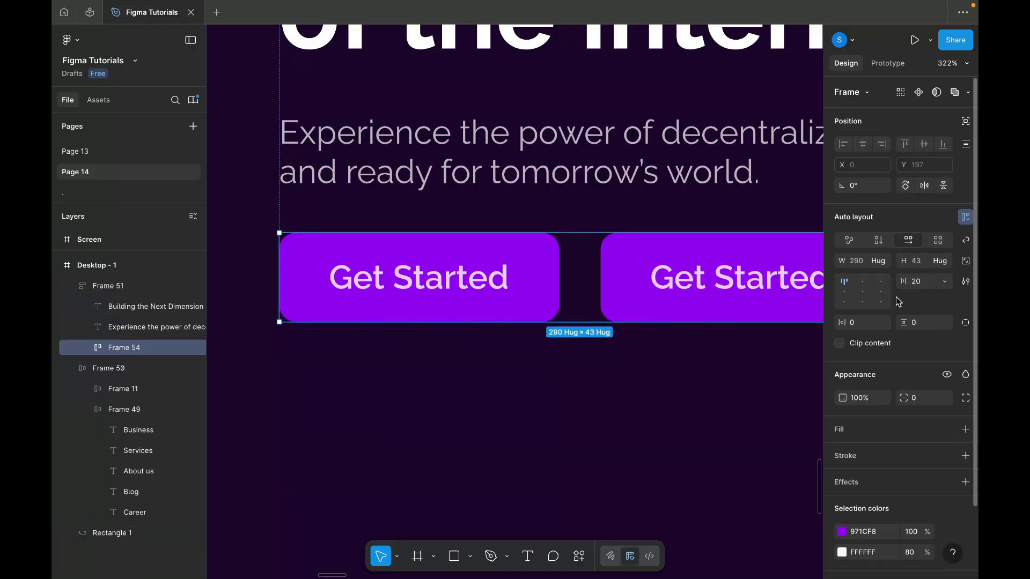
scroll(719, 278, right, 5)
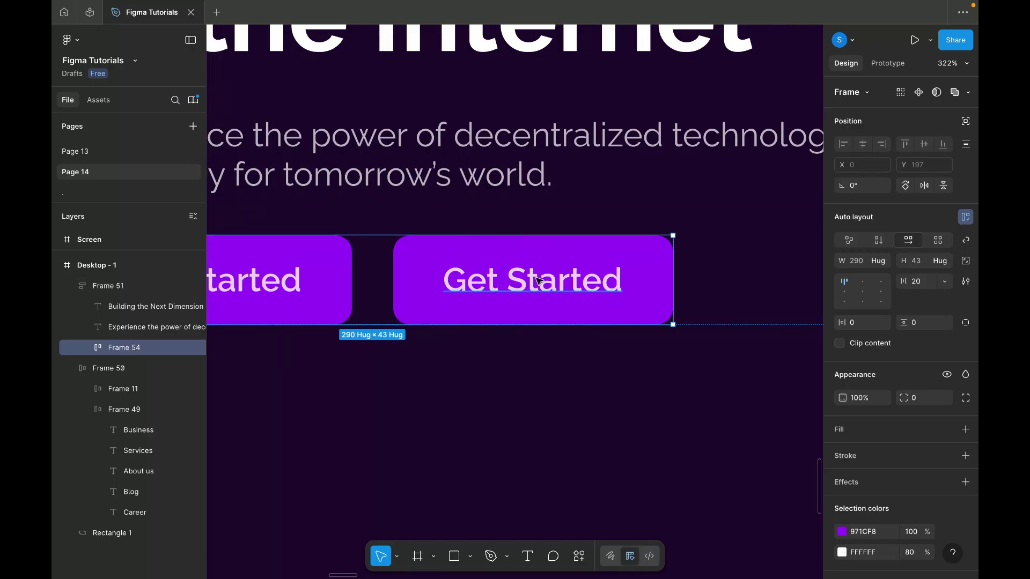
Give the second button a white stroke and hide its purple fill.
double_click(538, 279)
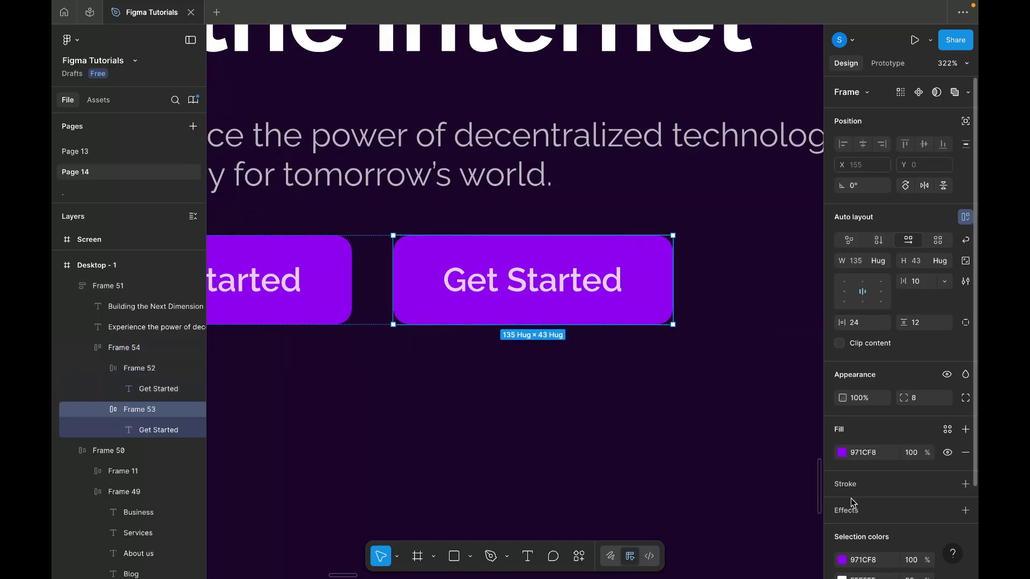
click(965, 485)
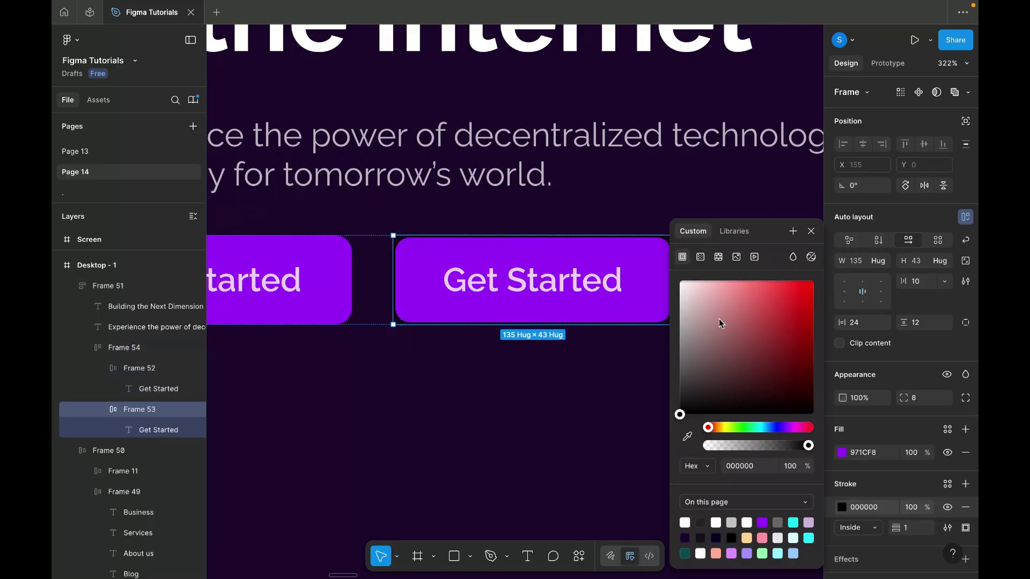
drag(699, 295, 667, 268)
click(811, 231)
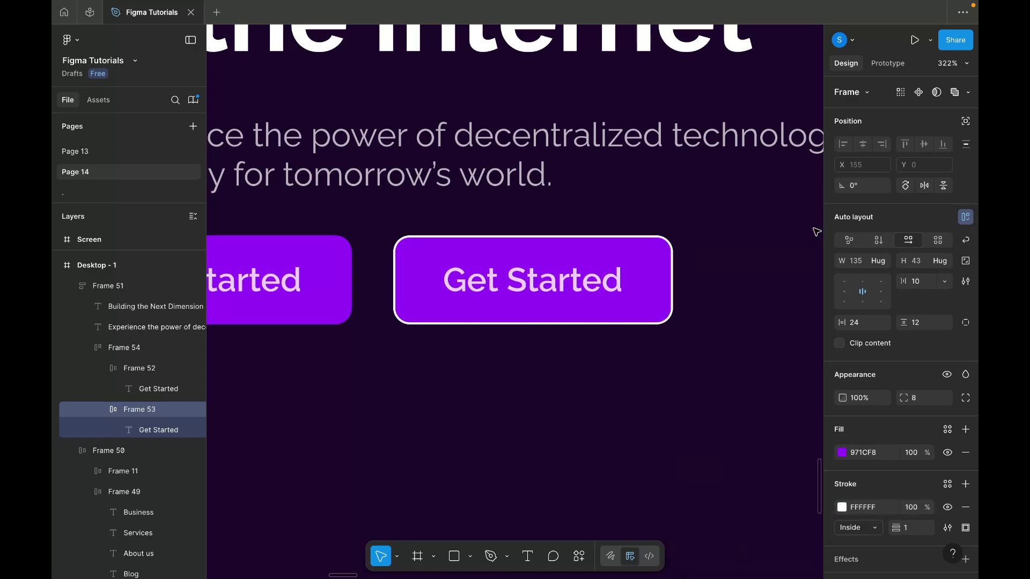
click(947, 453)
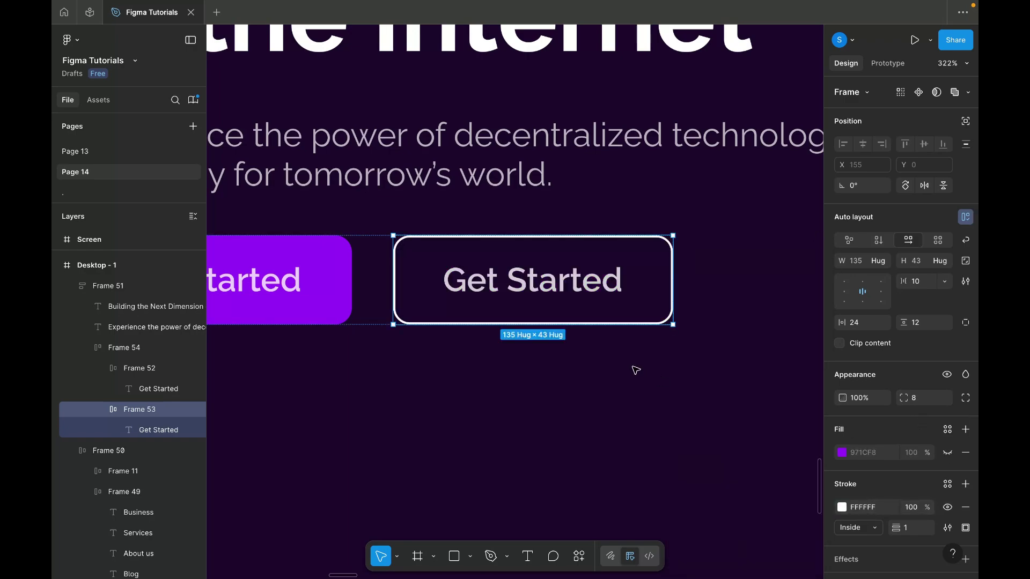
Retype the second button's label as 'Learn More'.
click(550, 287)
key(Return)
text(Learn)
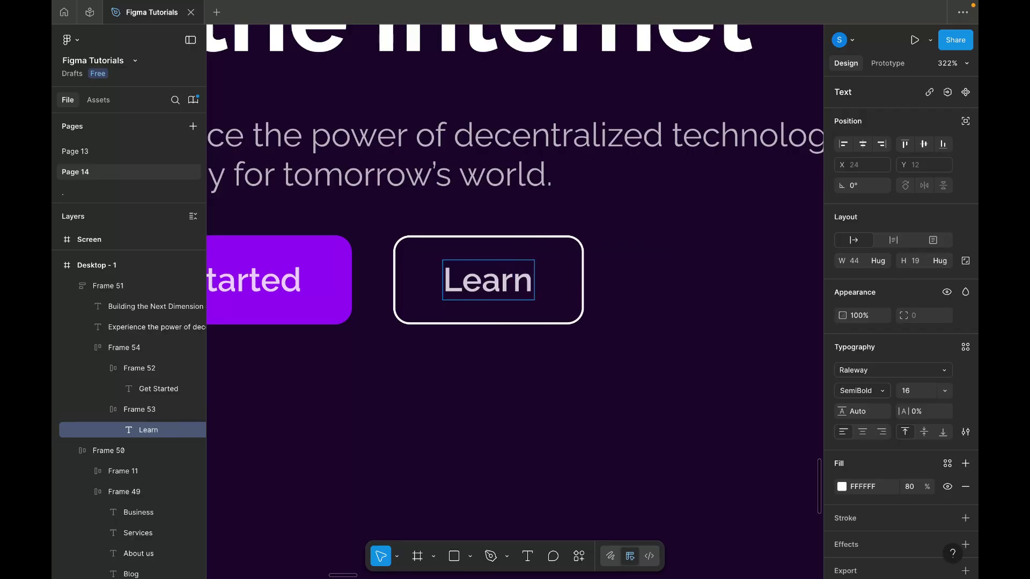
scroll(563, 375, left, 2)
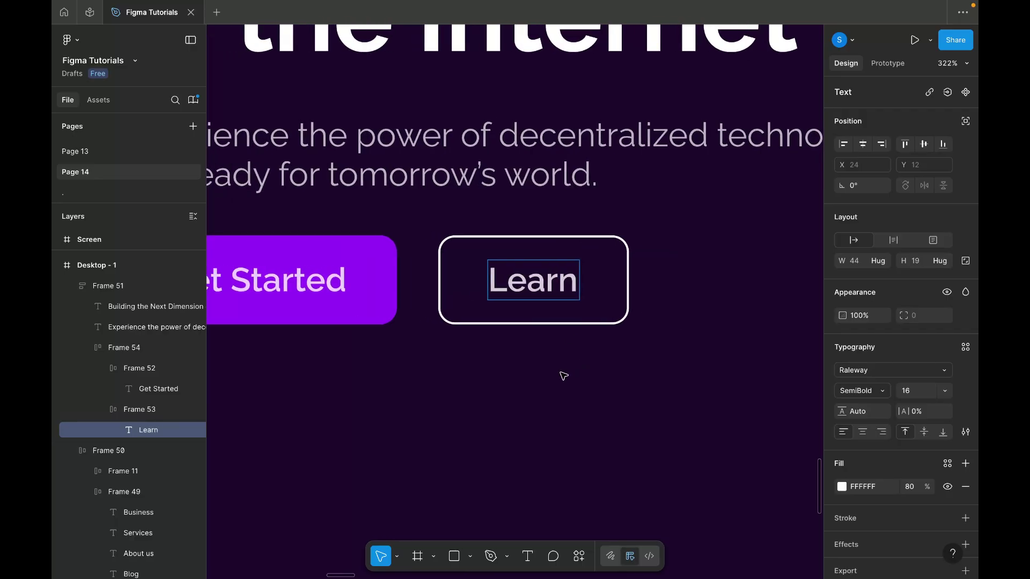
text(More)
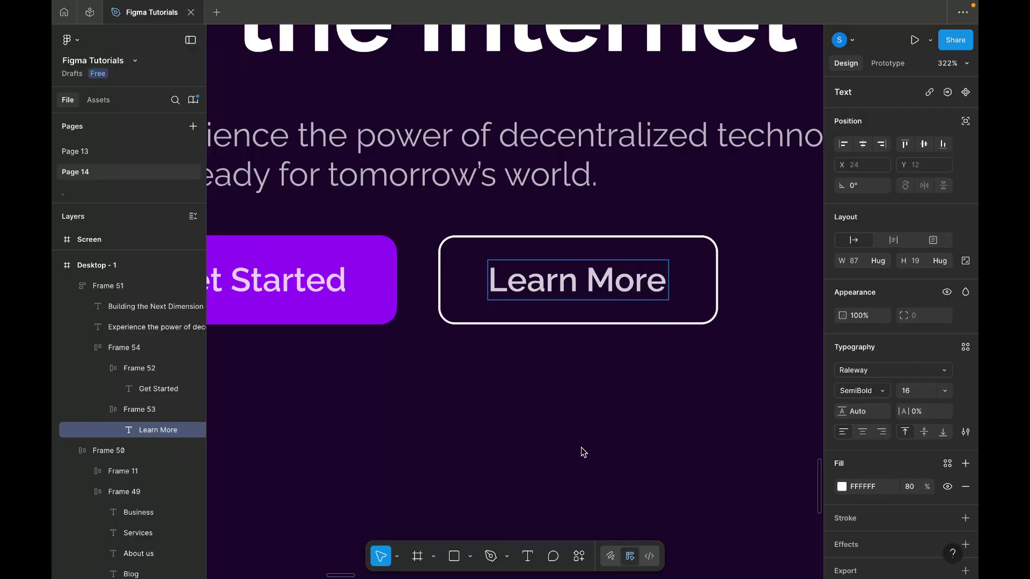
click(581, 448)
scroll(581, 447, down, 10)
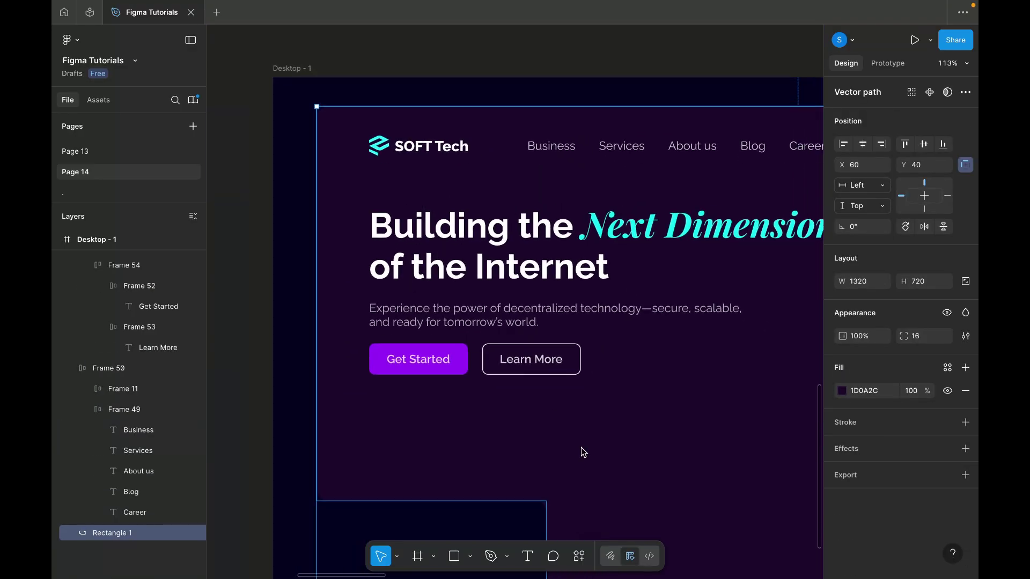
Select the outlined Learn More button inside the hero content group.
scroll(581, 448, down, 2)
scroll(610, 403, down, 2)
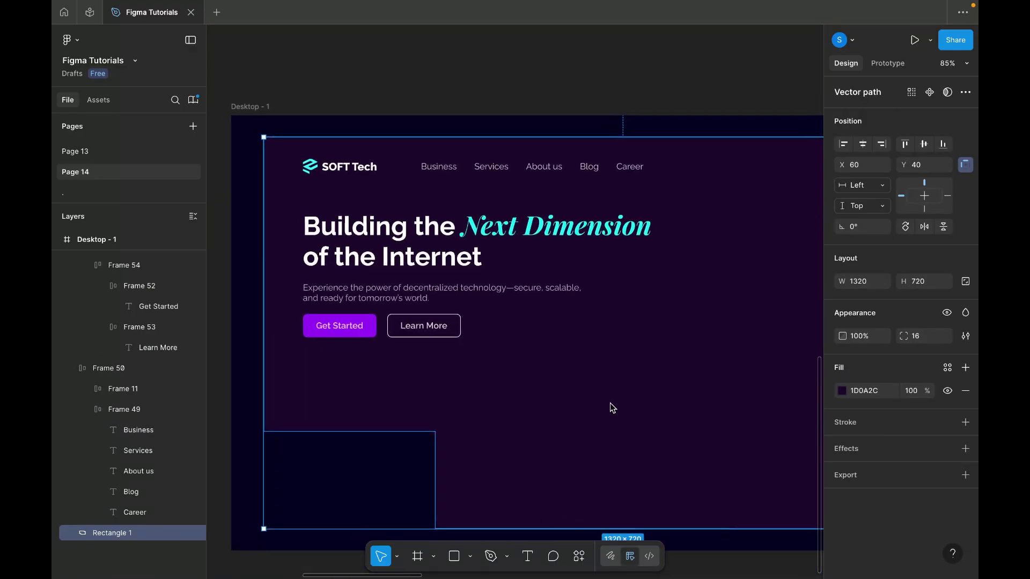
click(481, 85)
scroll(481, 86, right, 5)
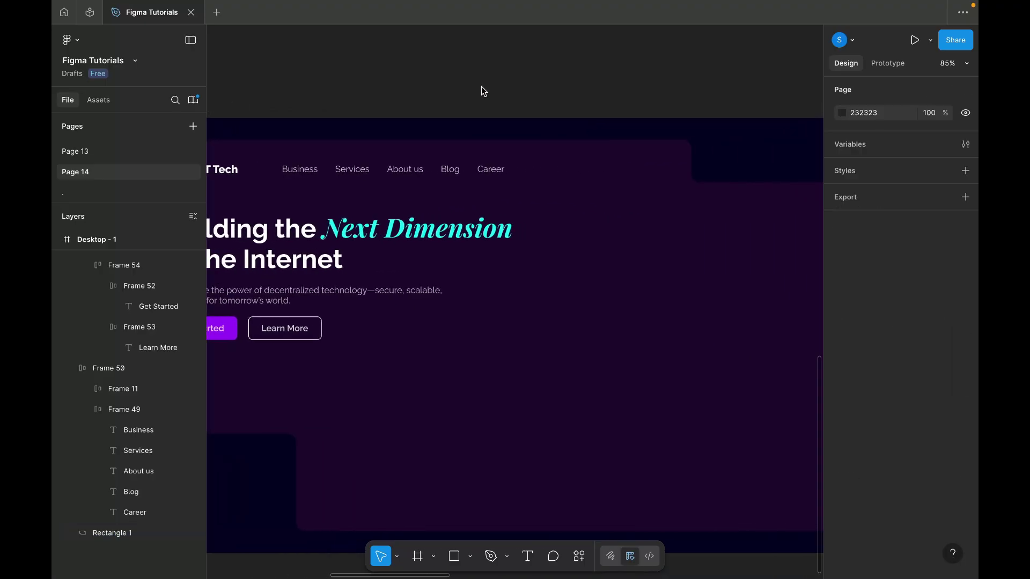
scroll(482, 85, left, 6)
click(445, 319)
double_click(451, 322)
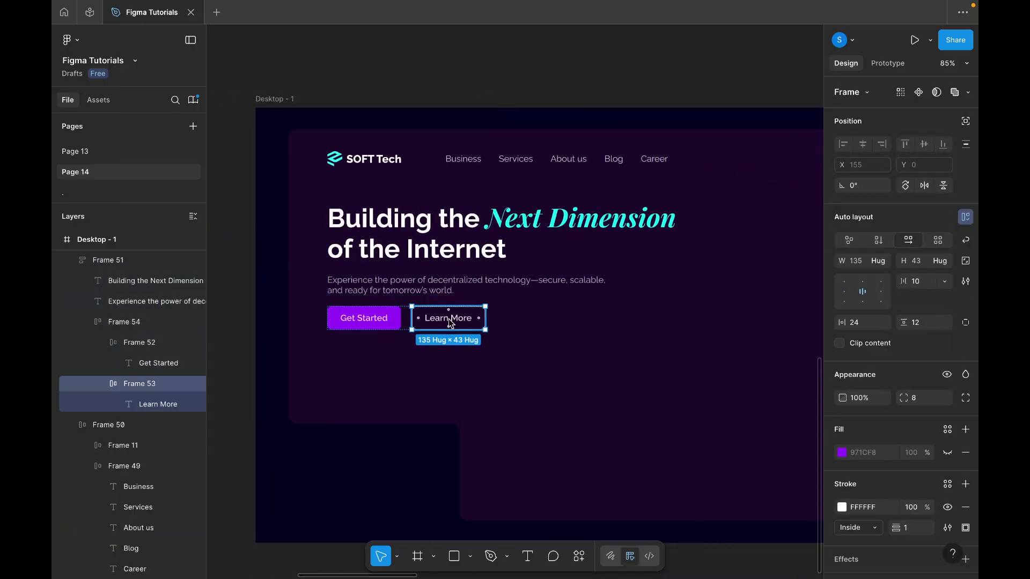
scroll(581, 324, right, 10)
click(658, 140)
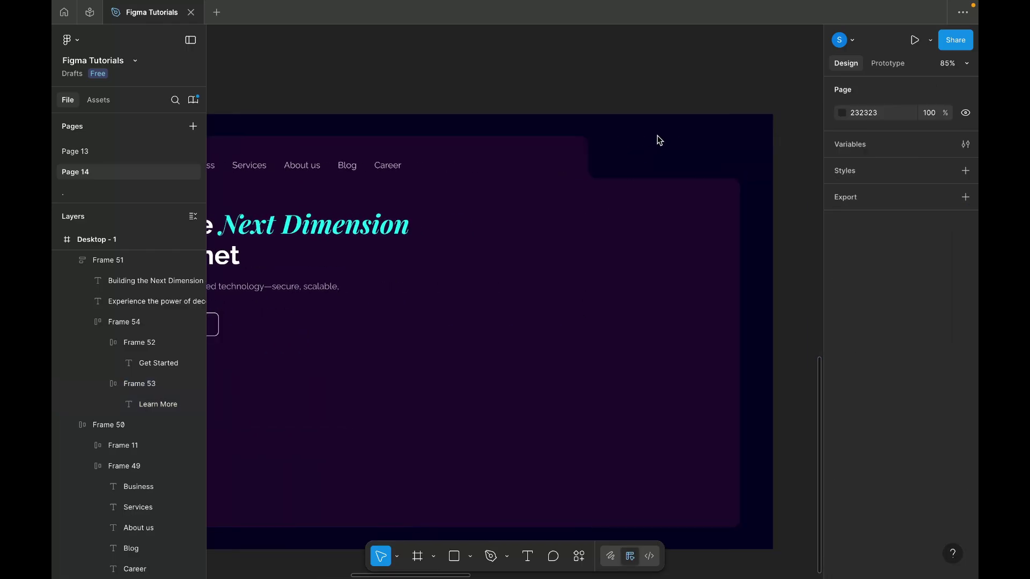
click(657, 136)
scroll(718, 155, up, 5)
Place a copy of the Learn More button at the hero's top right.
key(ctrl+z)
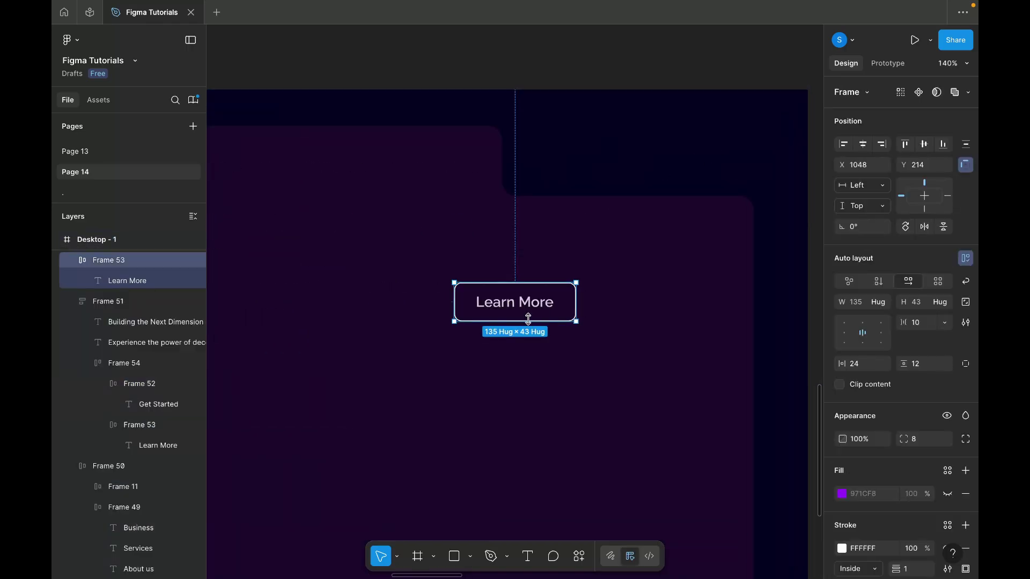
drag(524, 305, 593, 150)
scroll(591, 161, up, 5)
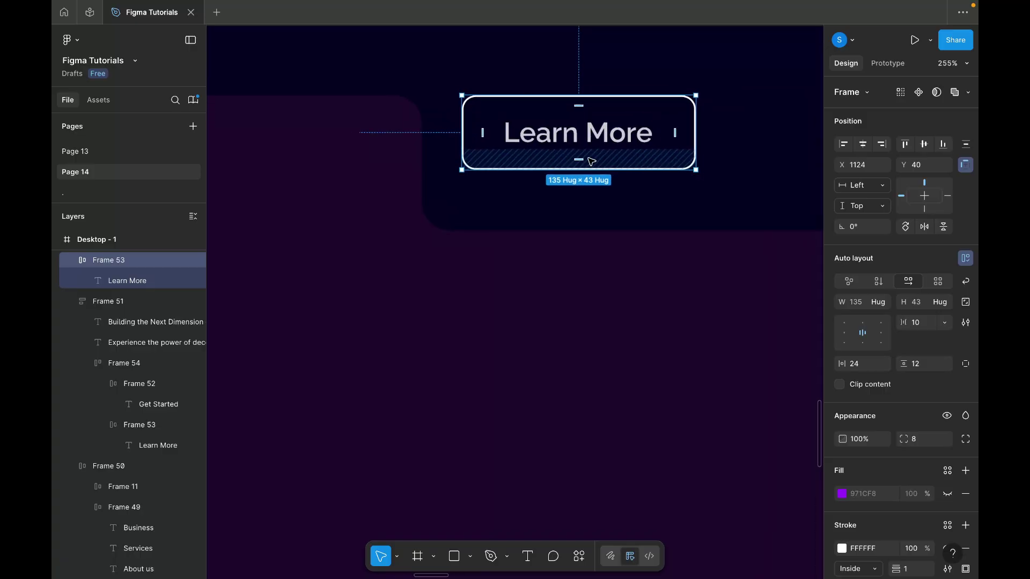
scroll(591, 161, up, 1)
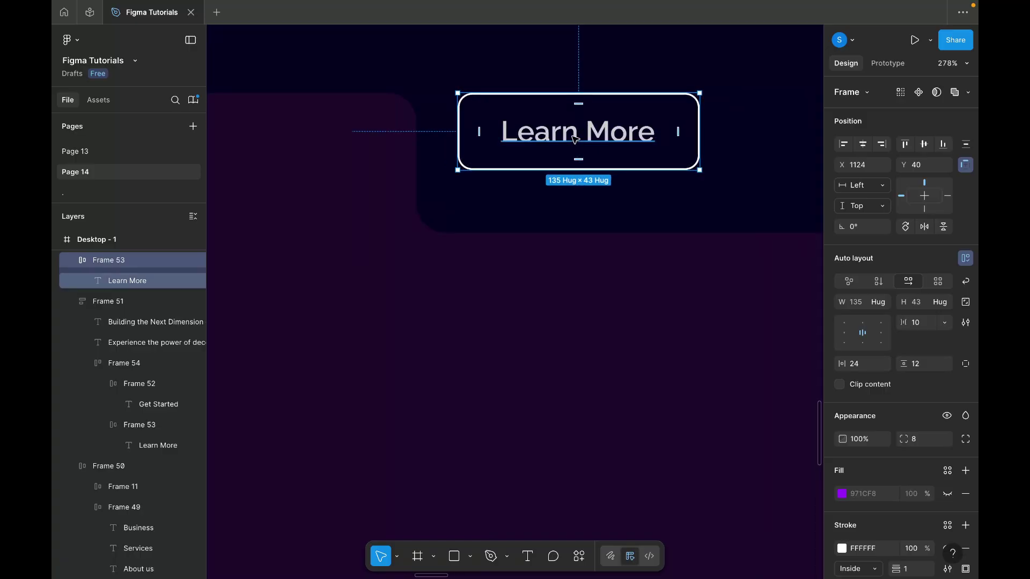
Relabel the copy 'Contact Us' with font size 20.
double_click(575, 139)
text(Conta)
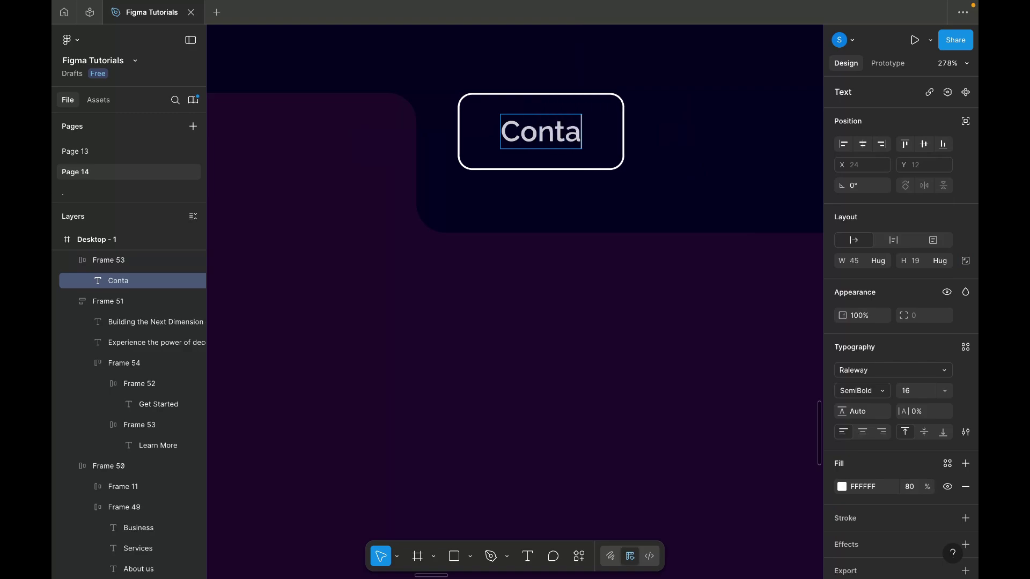
text(ct U)
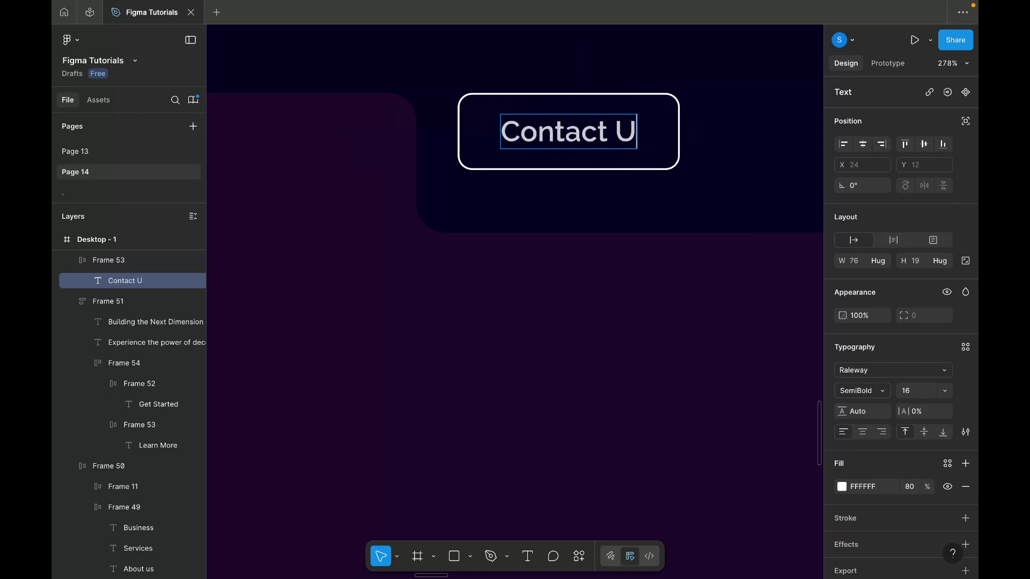
text(s)
key(Escape)
scroll(690, 195, down, 1)
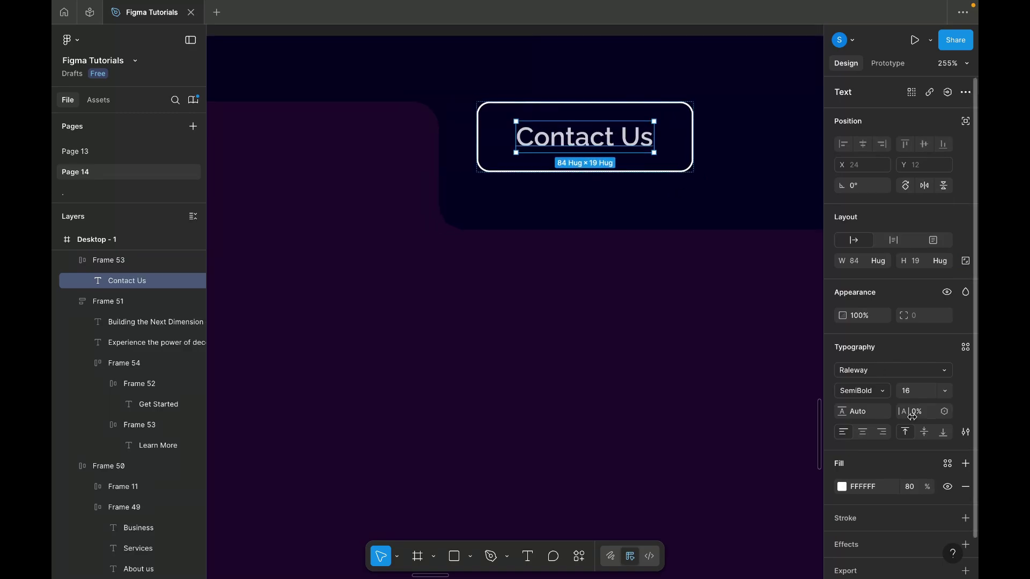
click(916, 390)
text(20)
key(Return)
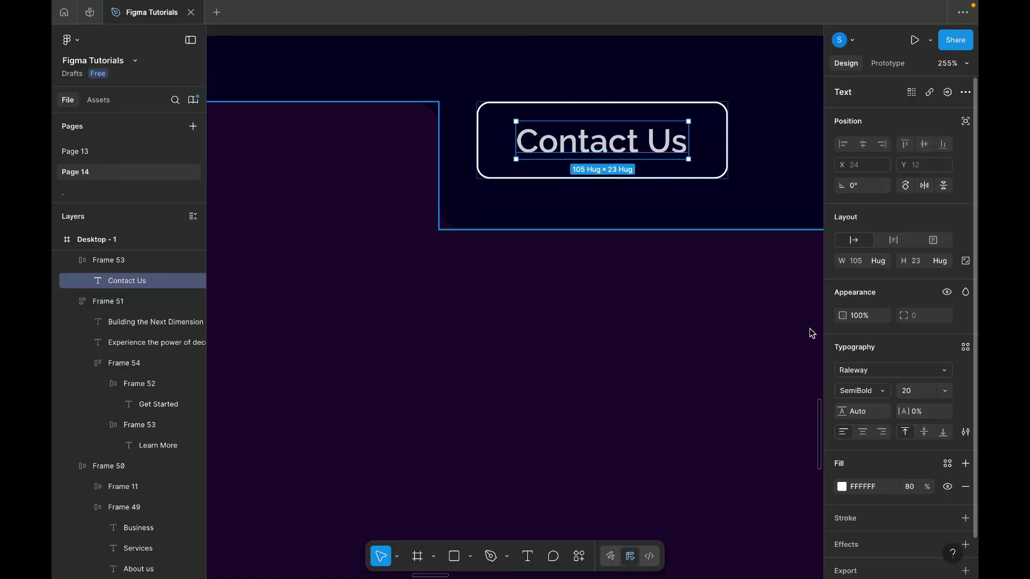
Resize the Contact Us button to 256×60.
scroll(702, 245, right, 3)
click(563, 132)
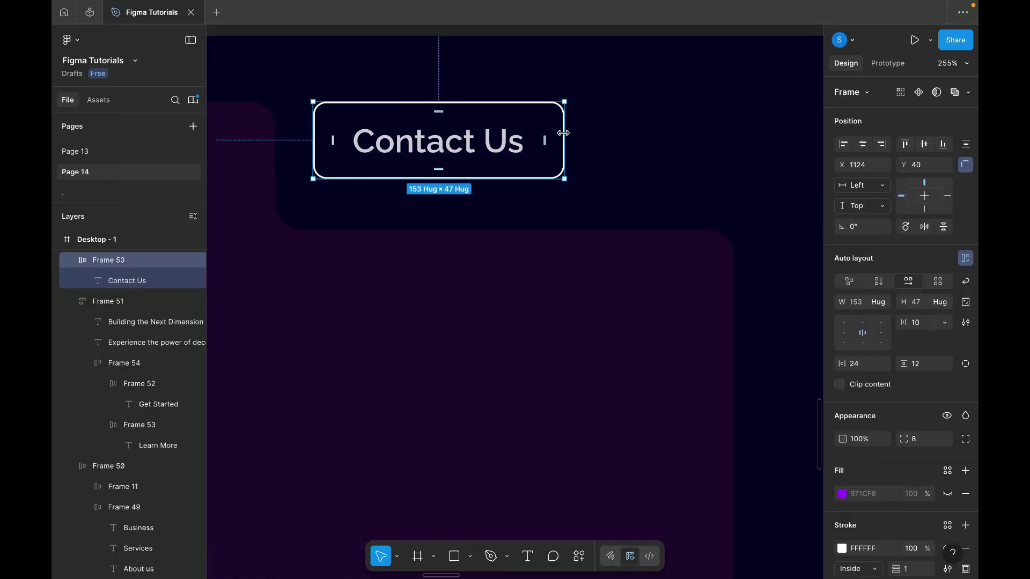
drag(564, 133, 734, 157)
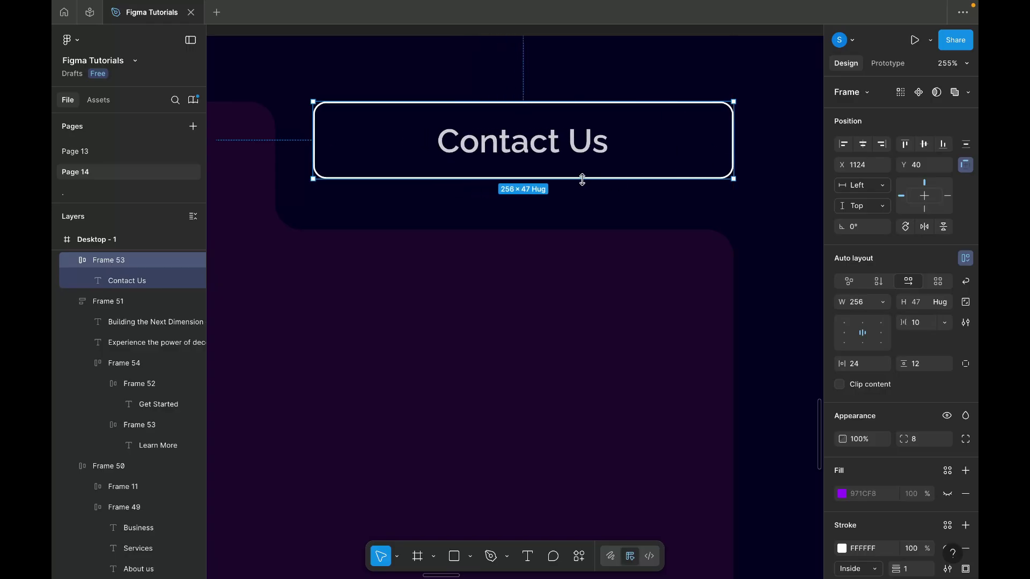
drag(583, 180, 583, 200)
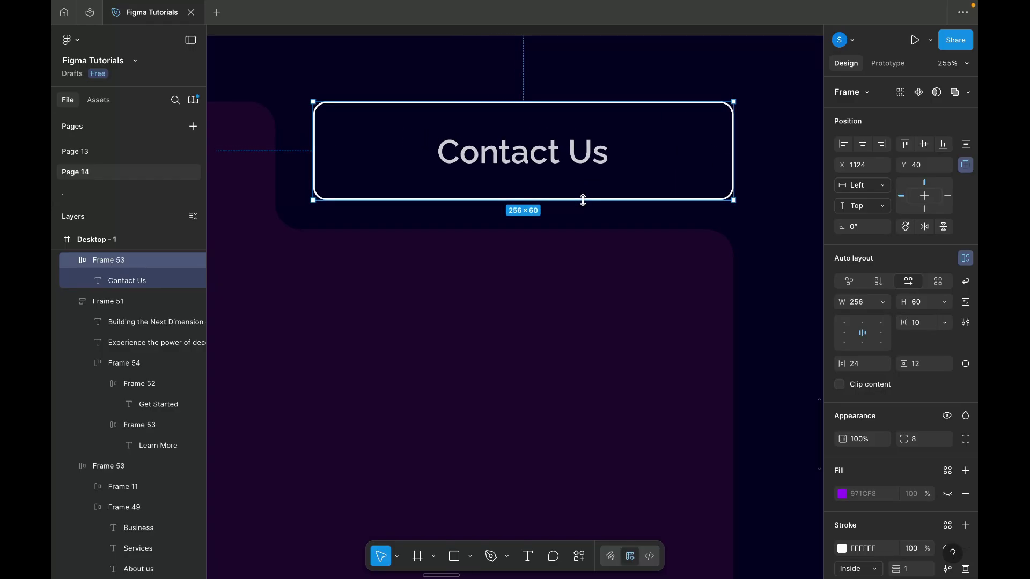
Set the Contact Us button's white outline to 40% opacity.
click(770, 184)
scroll(769, 184, down, 5)
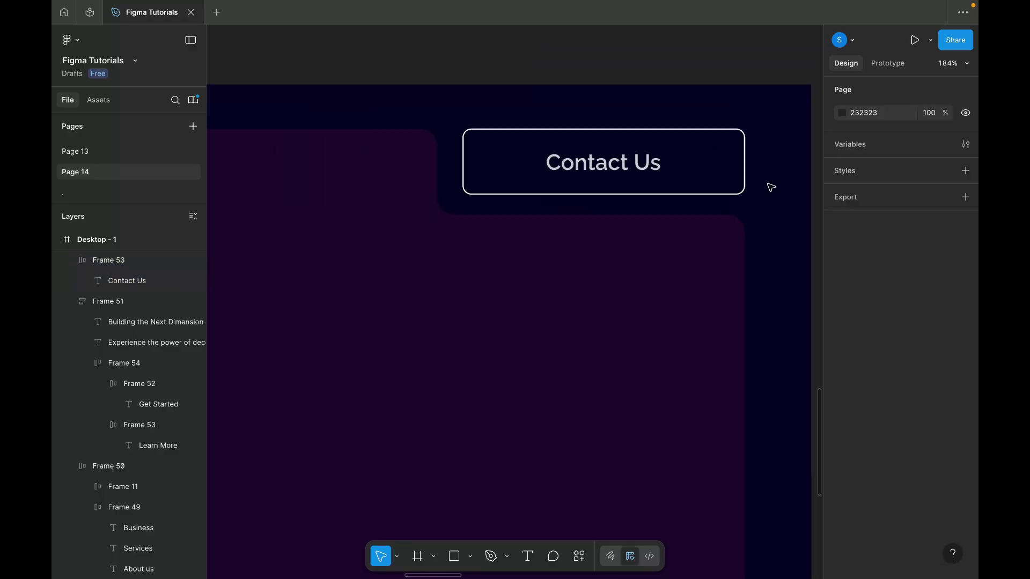
click(722, 172)
scroll(914, 504, down, 2)
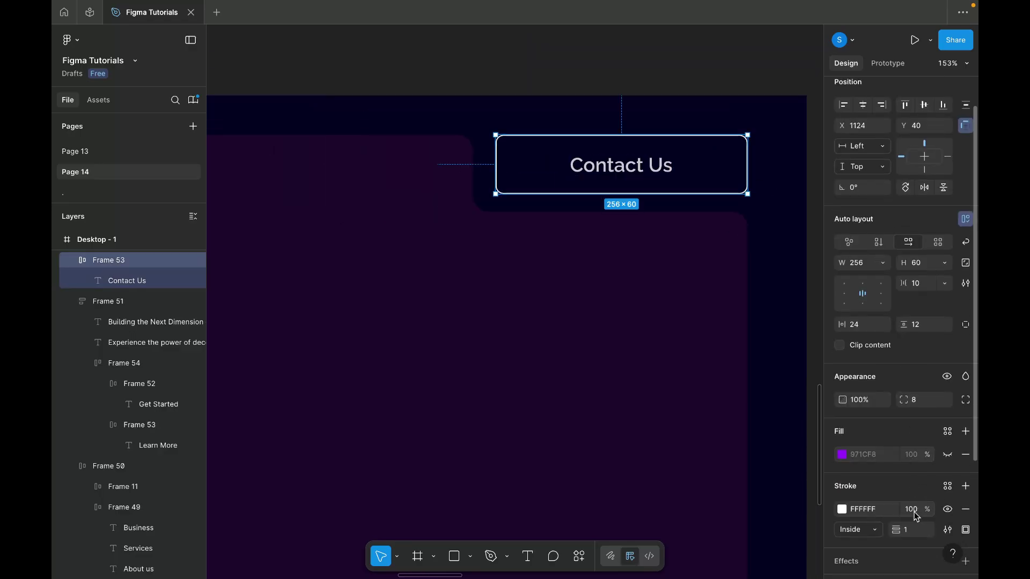
click(913, 510)
key(Return)
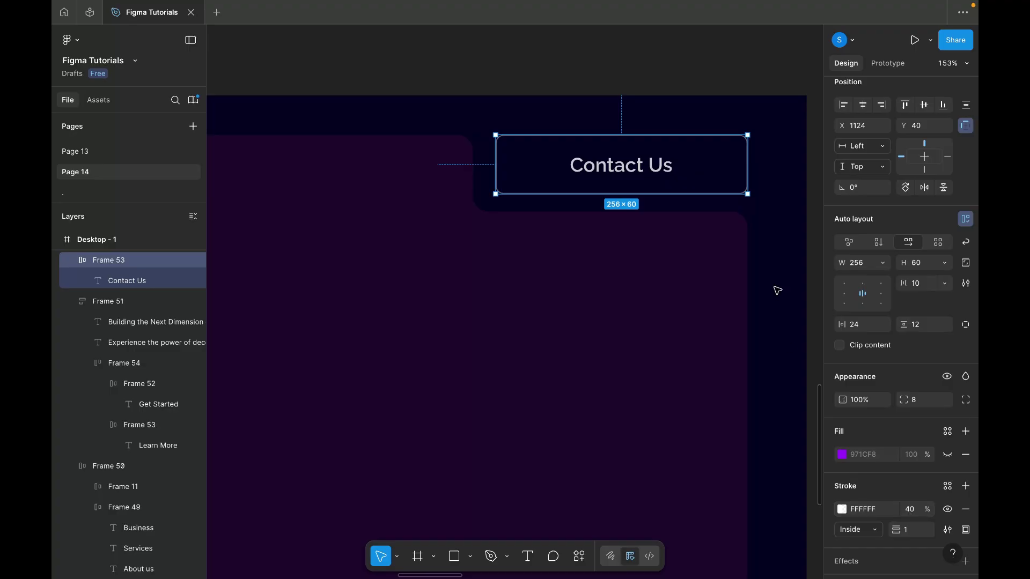
click(774, 209)
scroll(775, 210, down, 2)
Give the Contact Us button a corner radius of 16.
scroll(741, 170, down, 2)
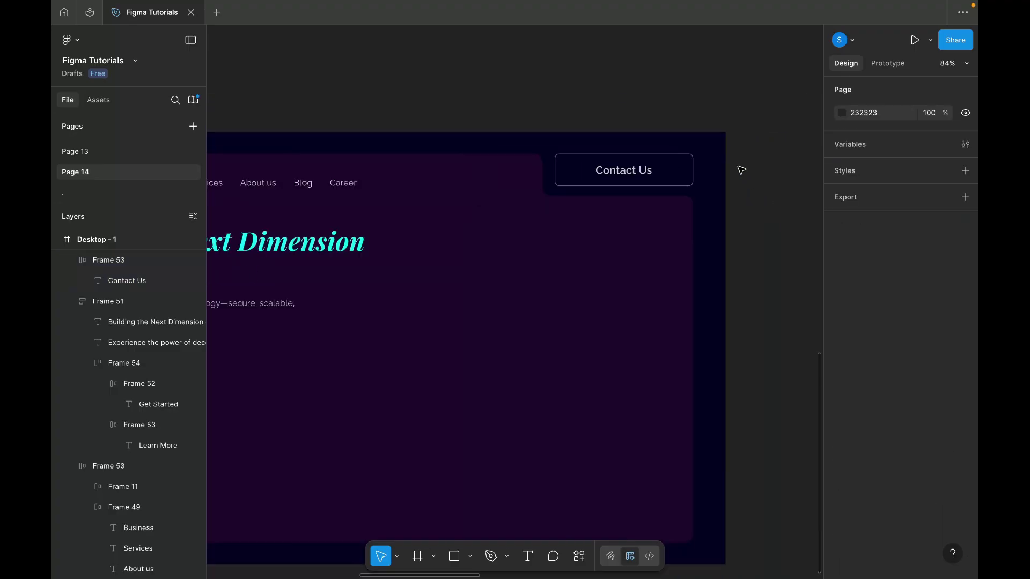
scroll(741, 170, down, 2)
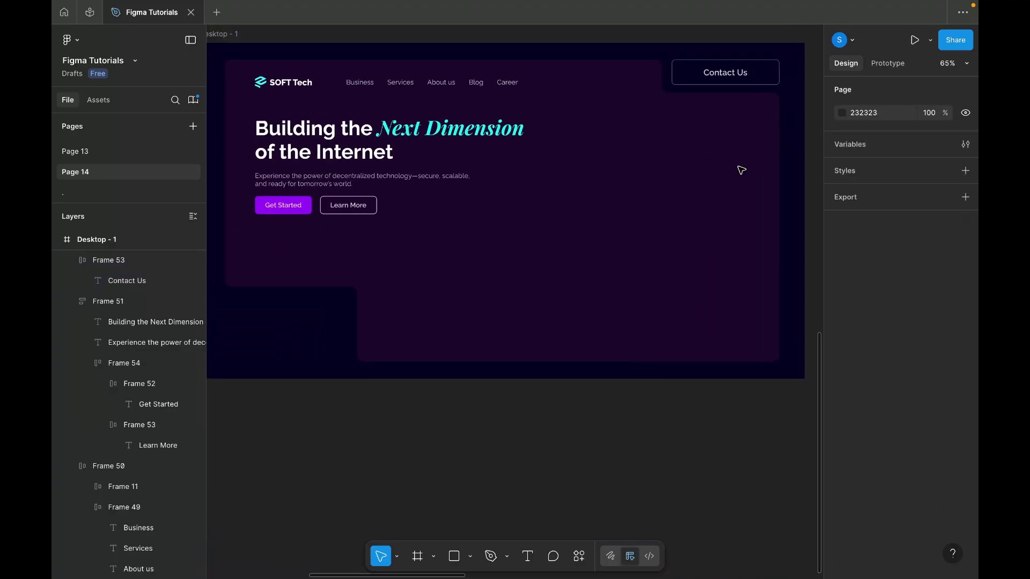
scroll(742, 111, up, 5)
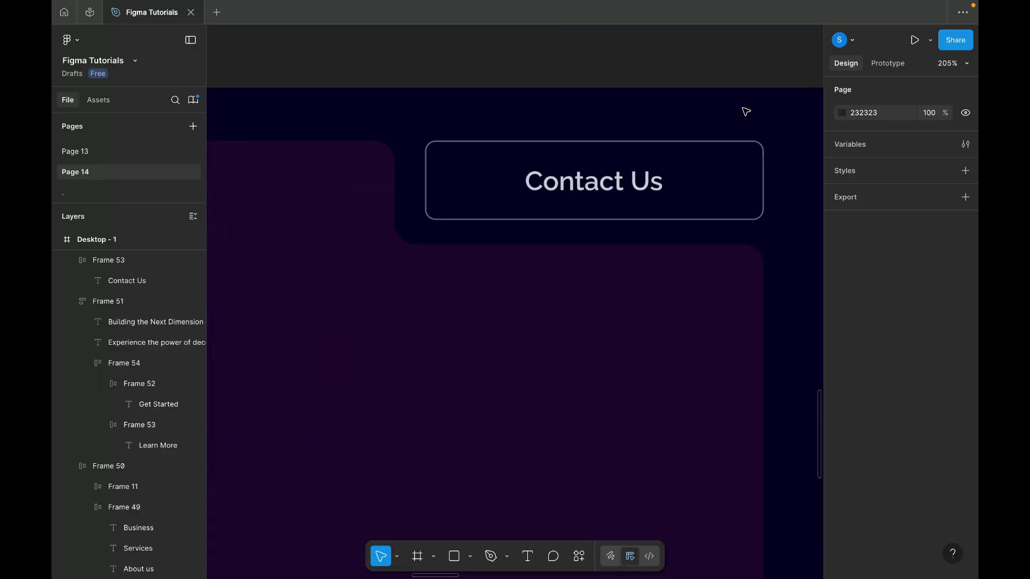
click(711, 168)
shift+click(375, 198)
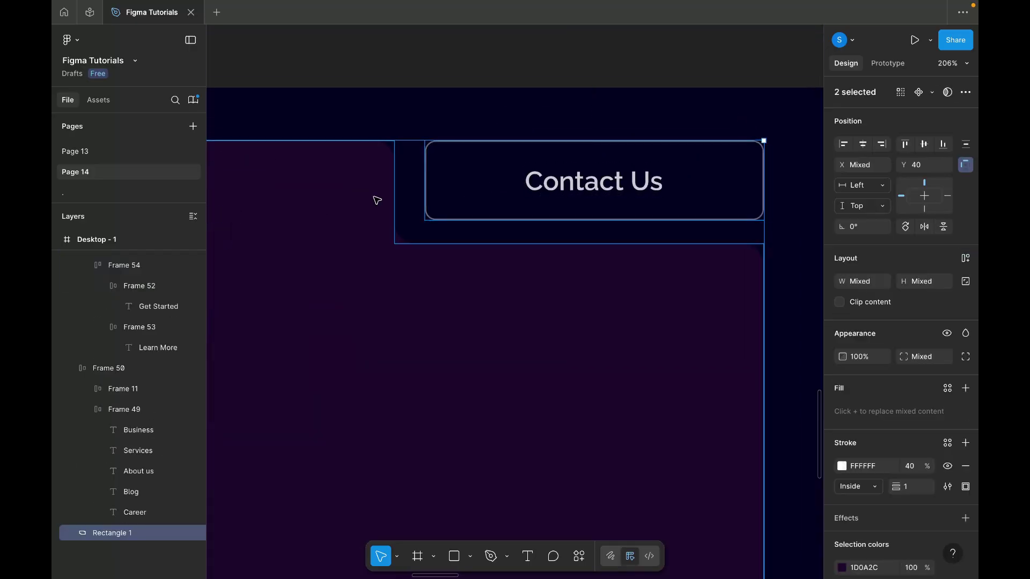
scroll(380, 187, up, 1)
scroll(385, 177, up, 3)
click(516, 169)
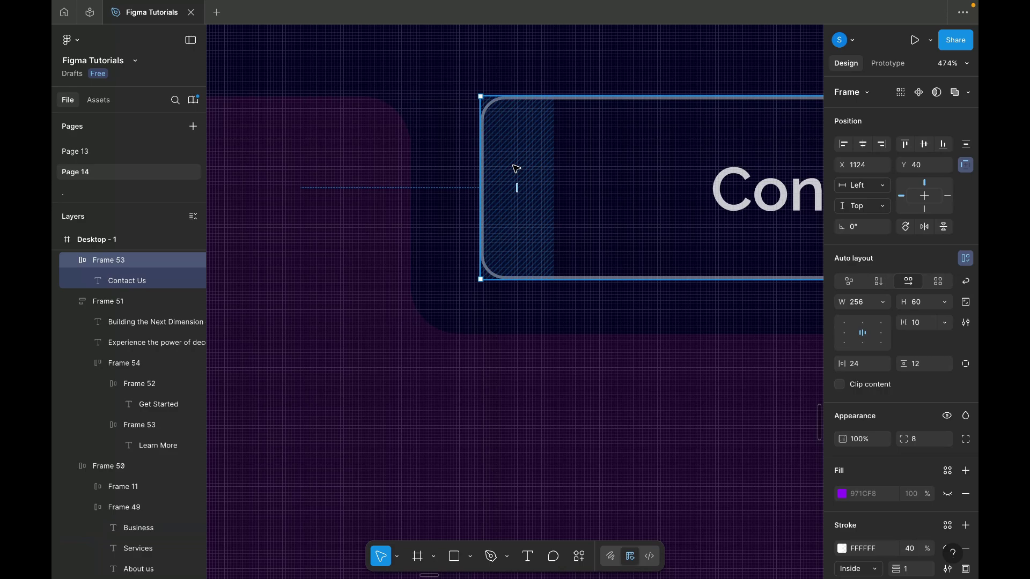
click(913, 441)
text(1)
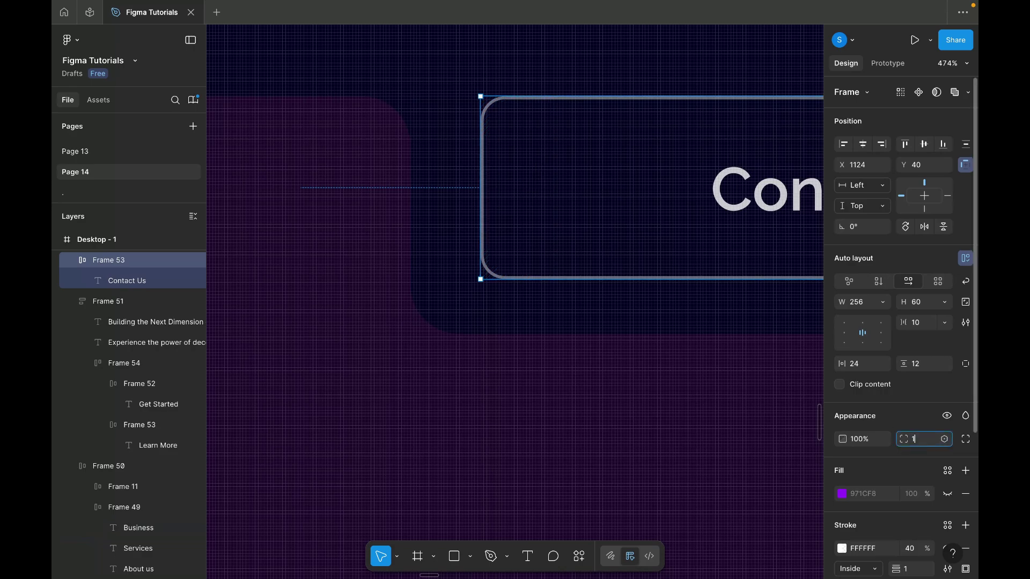
text(6)
key(Return)
Zoom out to review the hero with the rounded Contact Us button.
click(555, 479)
scroll(555, 478, down, 3)
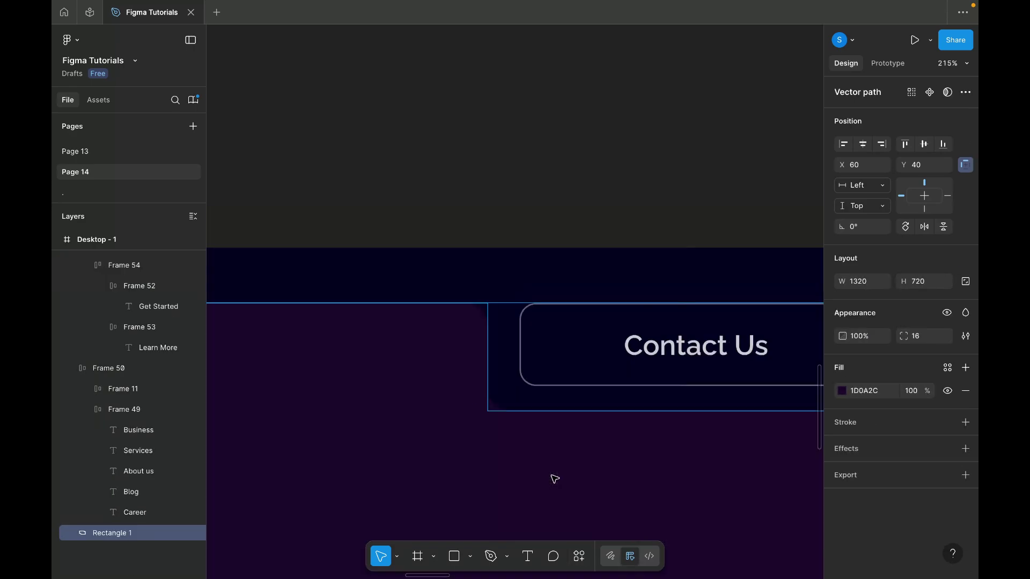
scroll(563, 296, down, 3)
click(564, 297)
scroll(565, 298, down, 3)
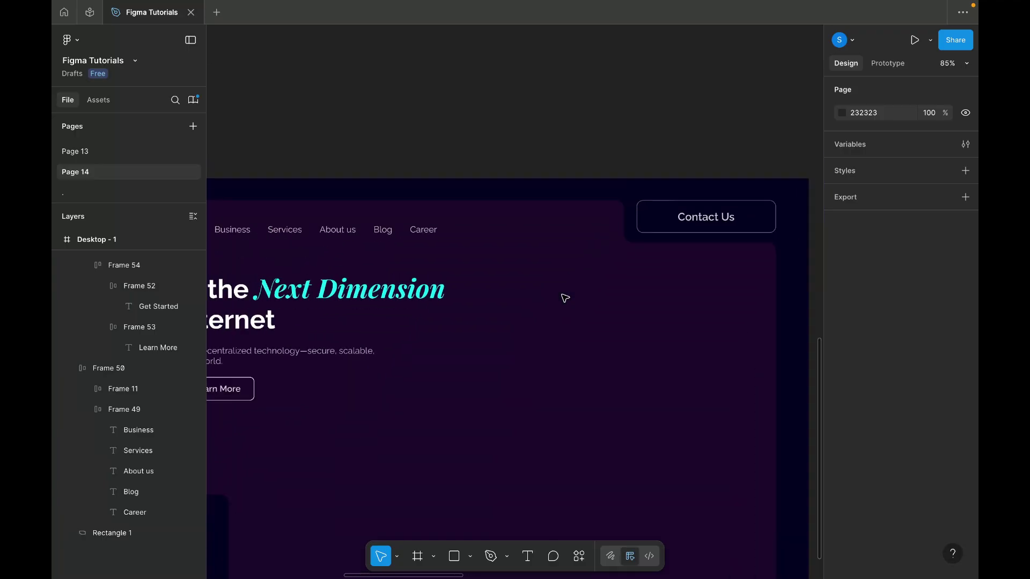
scroll(565, 299, down, 3)
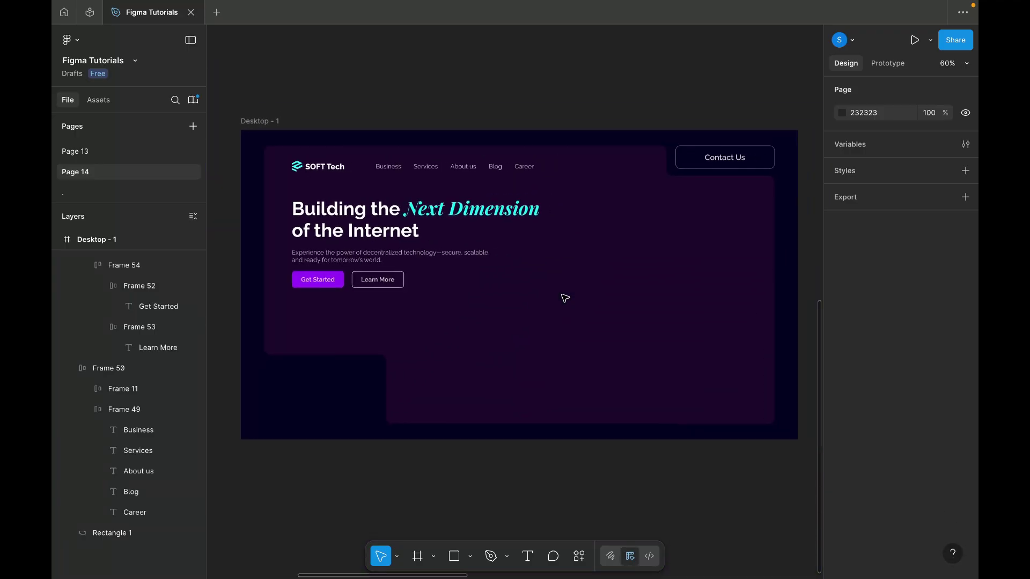
scroll(565, 298, down, 2)
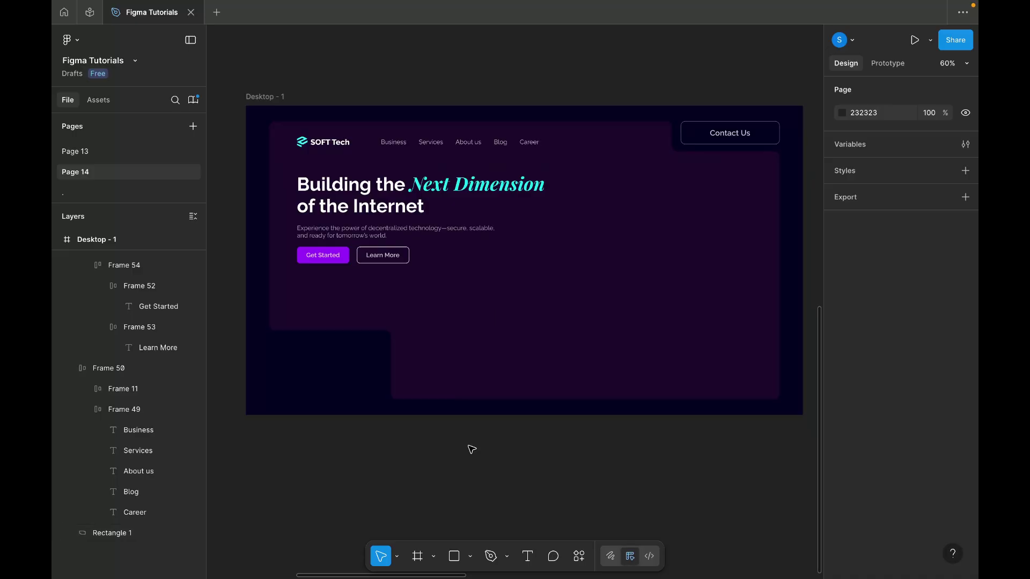
scroll(472, 449, left, 1)
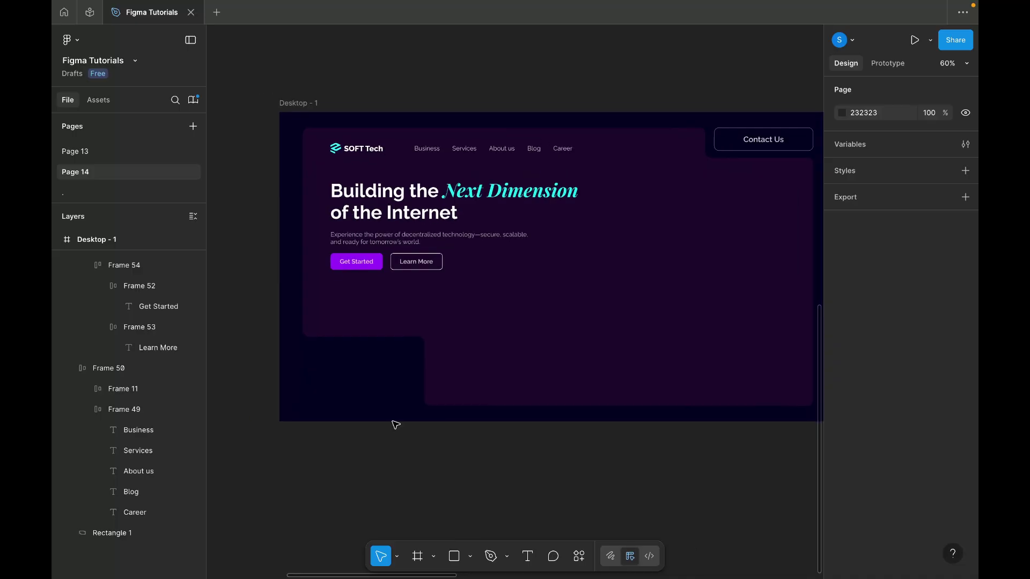
ctrl+scroll(305, 357, up, 5)
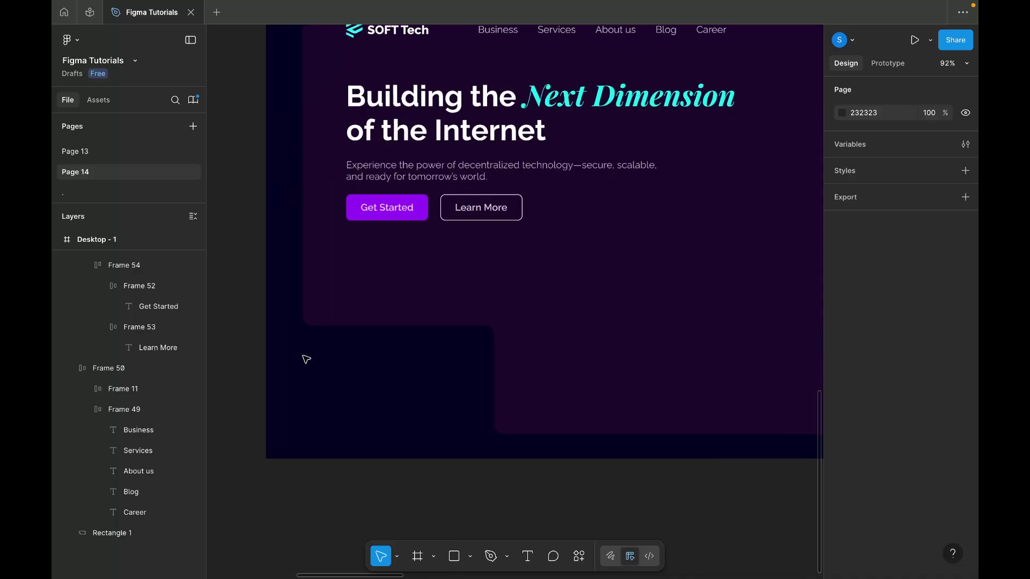
Move the Business nav text to the hero's lower left and retype it as 'People joined us & choose simplicity'.
ctrl+click(455, 174)
ctrl+click(500, 34)
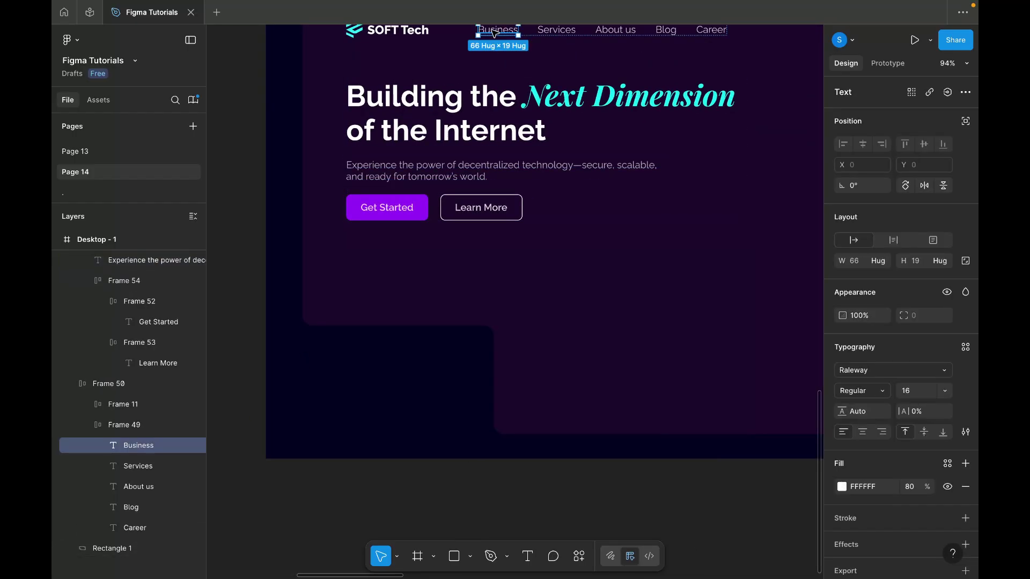
drag(500, 34, 321, 350)
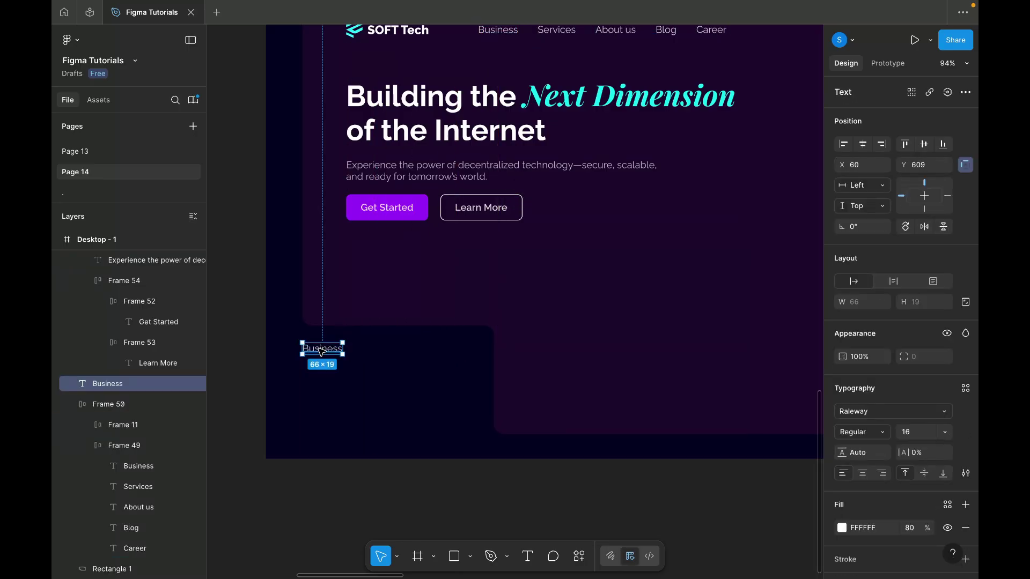
scroll(290, 361, up, 3)
key(Return)
text(P)
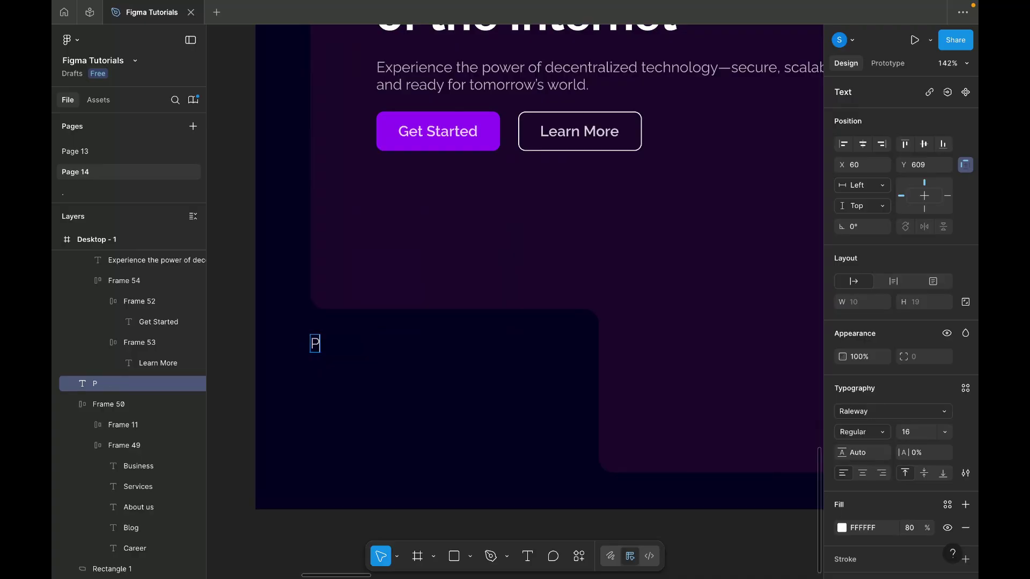
text(eople)
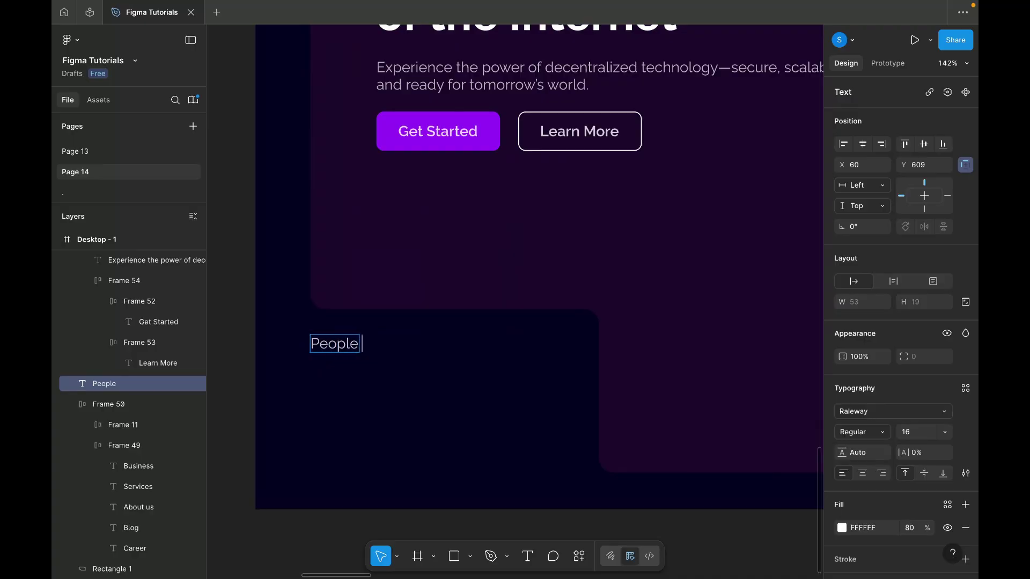
text( joined us)
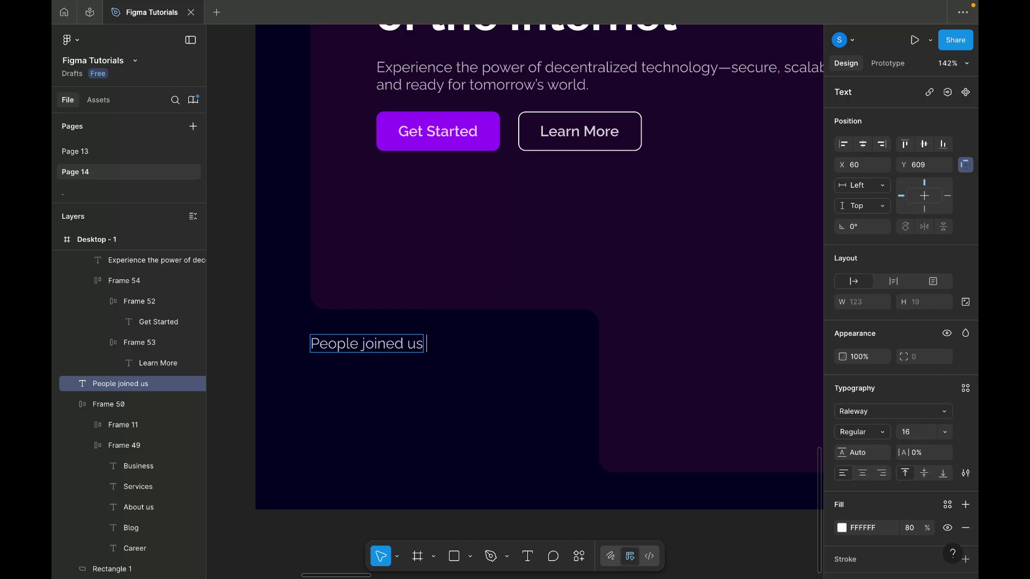
text( & cho)
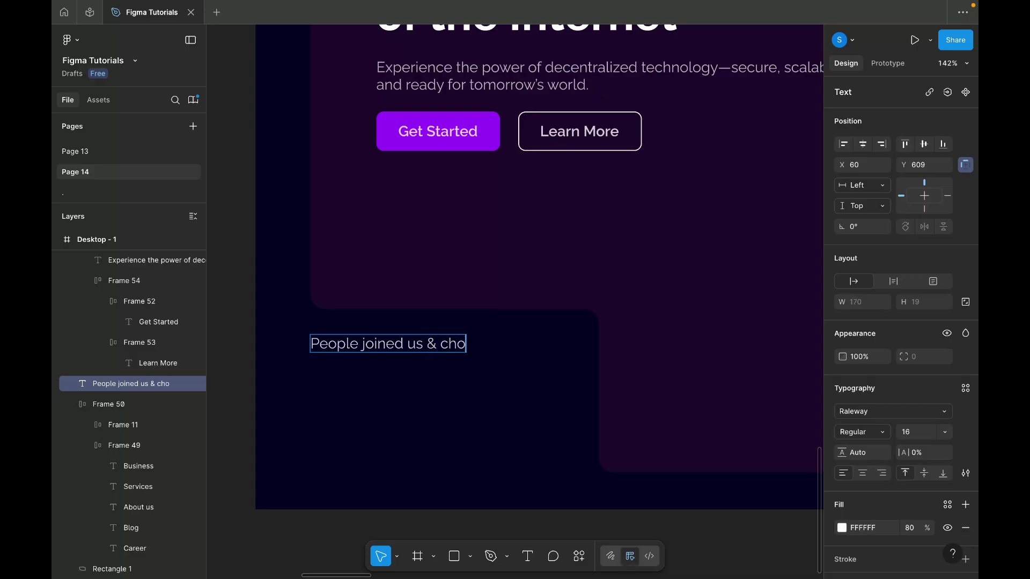
text(ose simp)
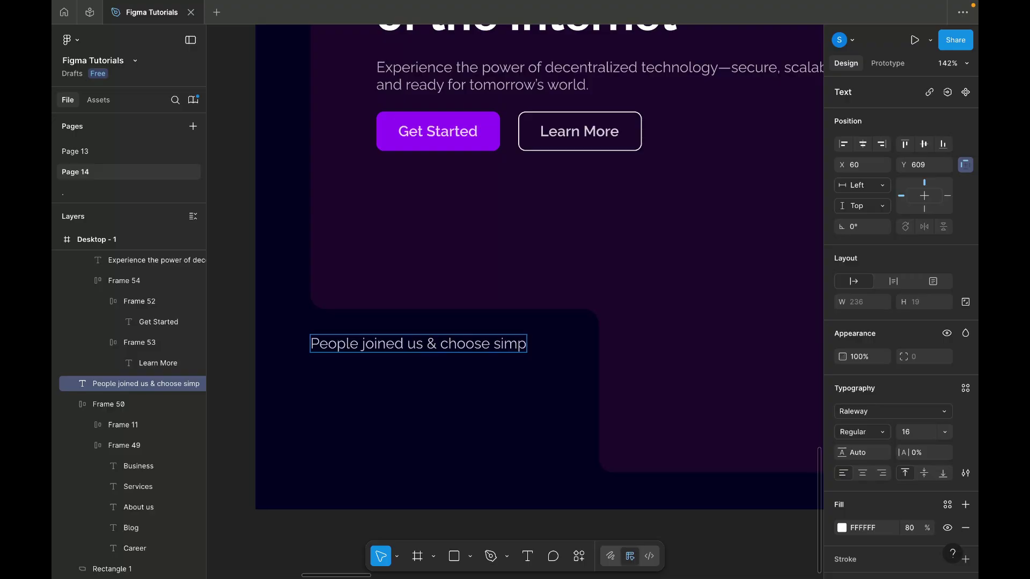
text(licity)
key(Escape)
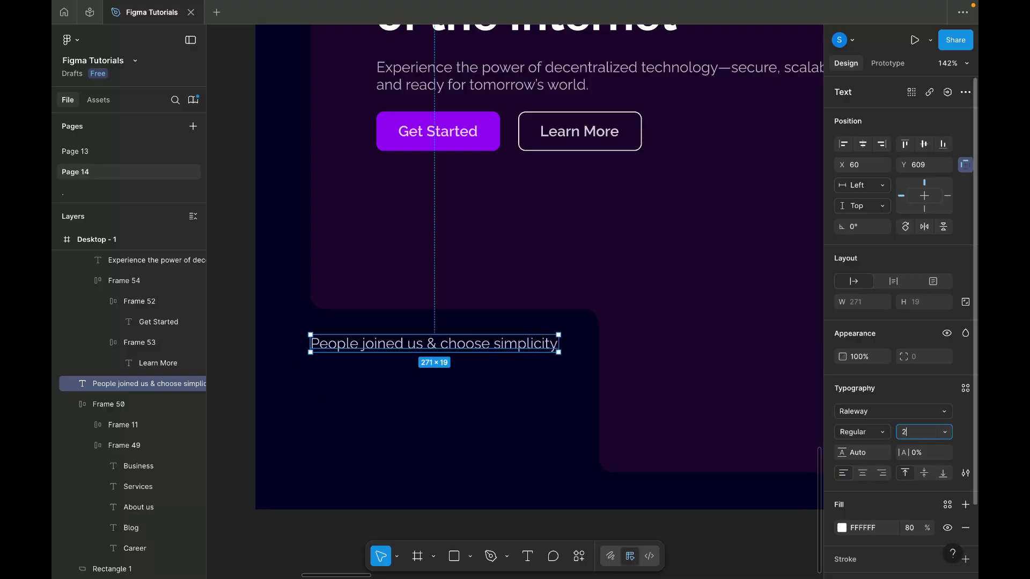
Set the caption to size 20 and narrow it so it wraps onto two lines.
text(0)
key(Return)
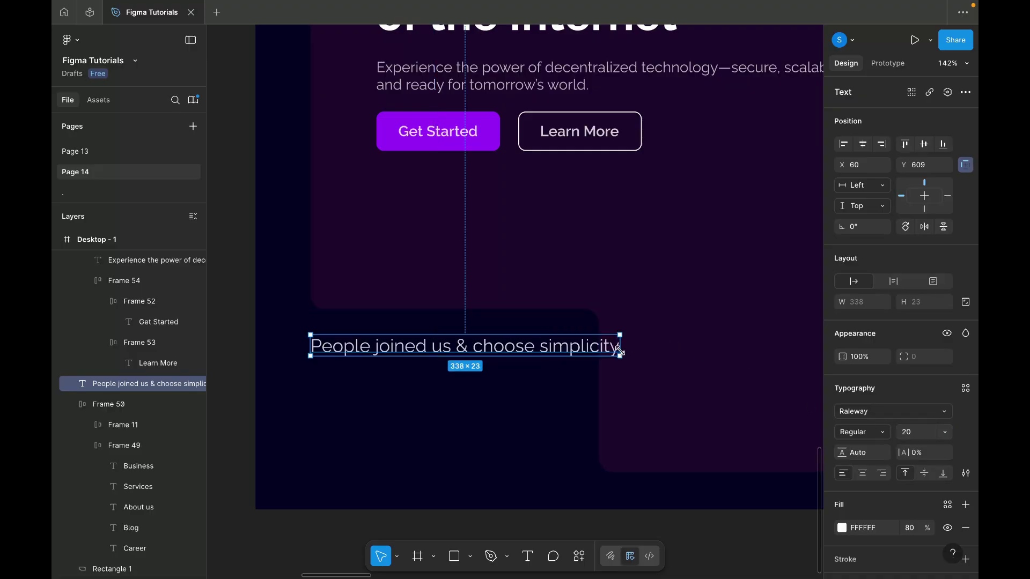
drag(619, 347, 580, 356)
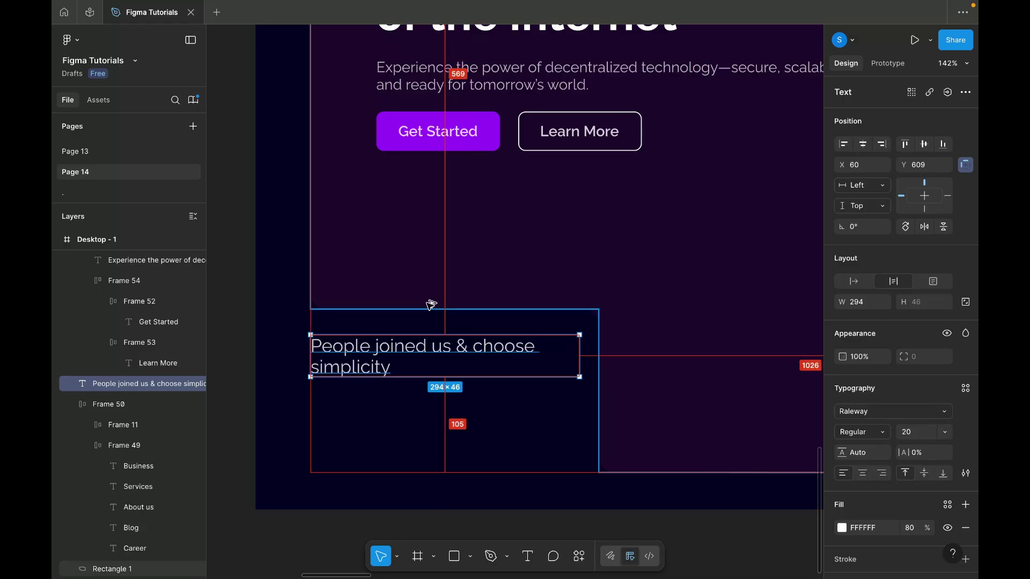
drag(451, 342, 452, 344)
scroll(452, 344, down, 5)
Pan to the Assets board and select the row of three avatar photos.
click(424, 452)
scroll(414, 369, up, 3)
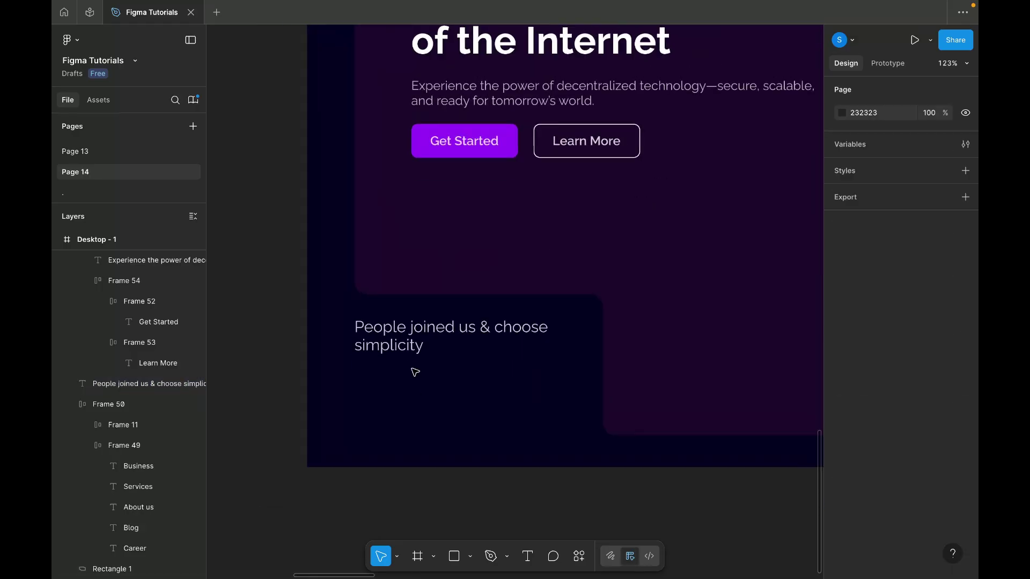
scroll(413, 370, down, 5)
scroll(414, 372, down, 2)
scroll(414, 372, right, 5)
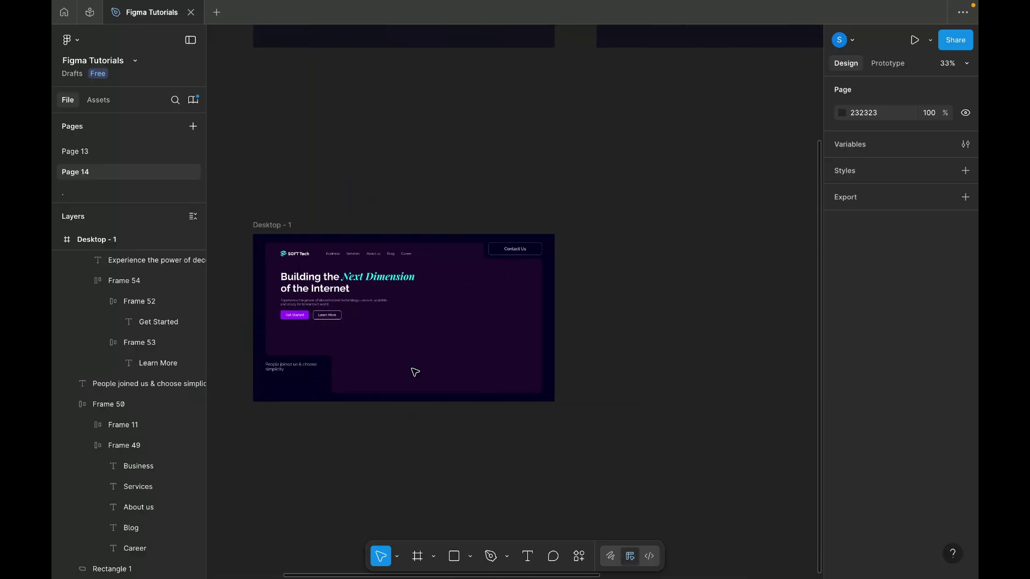
scroll(414, 372, up, 6)
scroll(414, 369, right, 5)
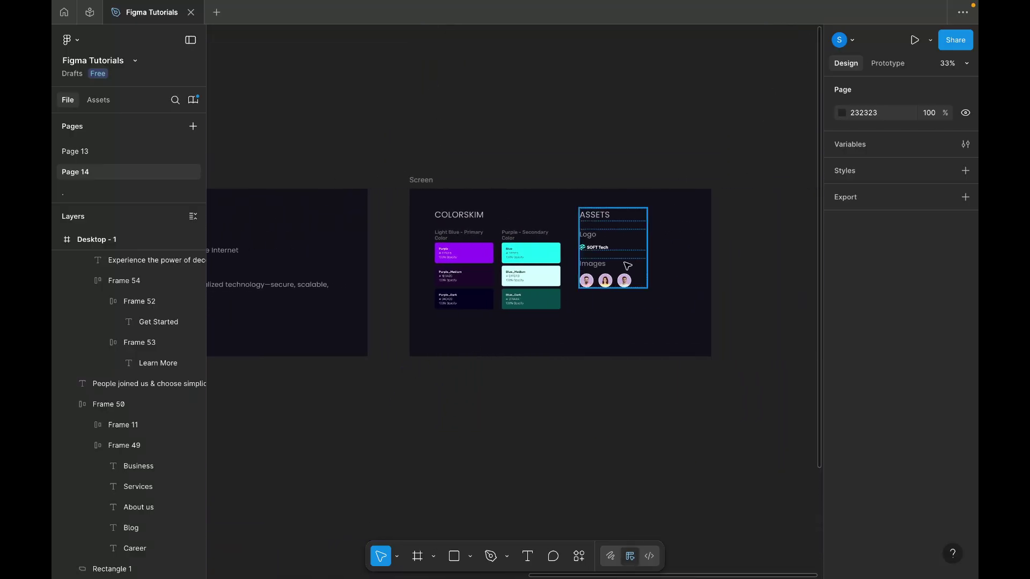
scroll(603, 266, up, 6)
double_click(593, 312)
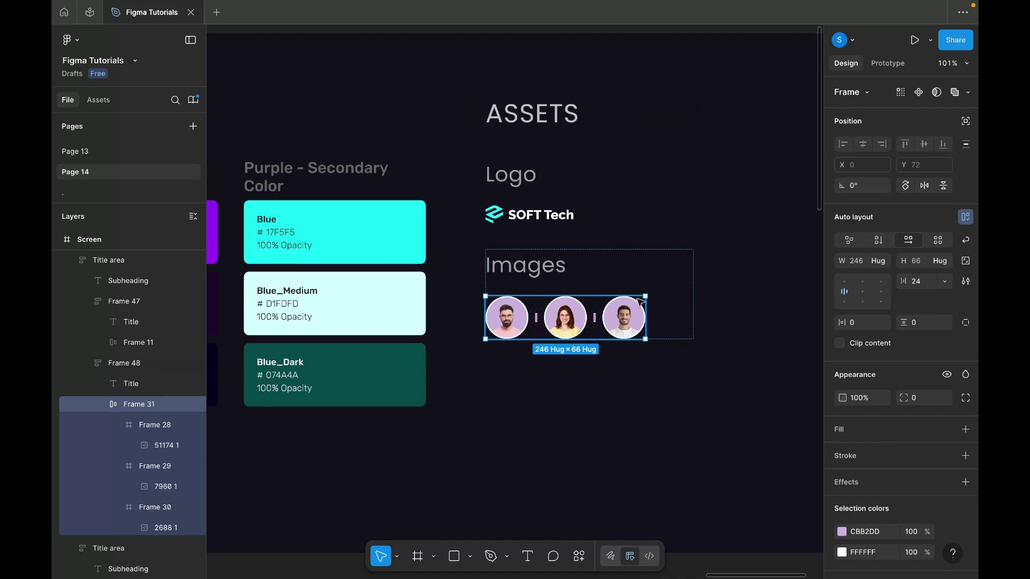
Return to the Desktop - 1 hero and select its frame.
scroll(651, 297, down, 2)
scroll(650, 296, down, 2)
scroll(650, 299, left, 5)
scroll(650, 299, down, 10)
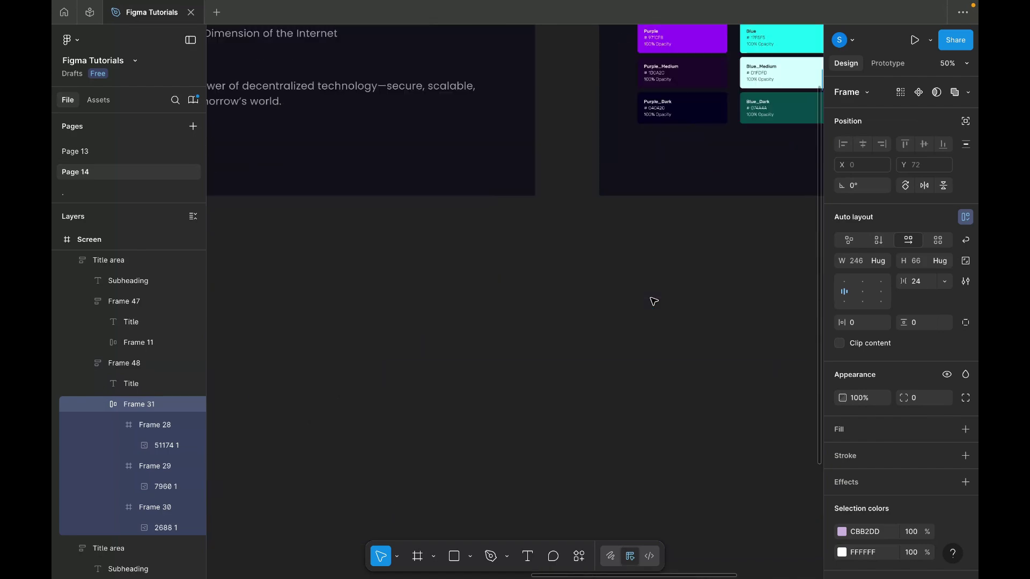
scroll(638, 308, left, 4)
scroll(467, 423, up, 4)
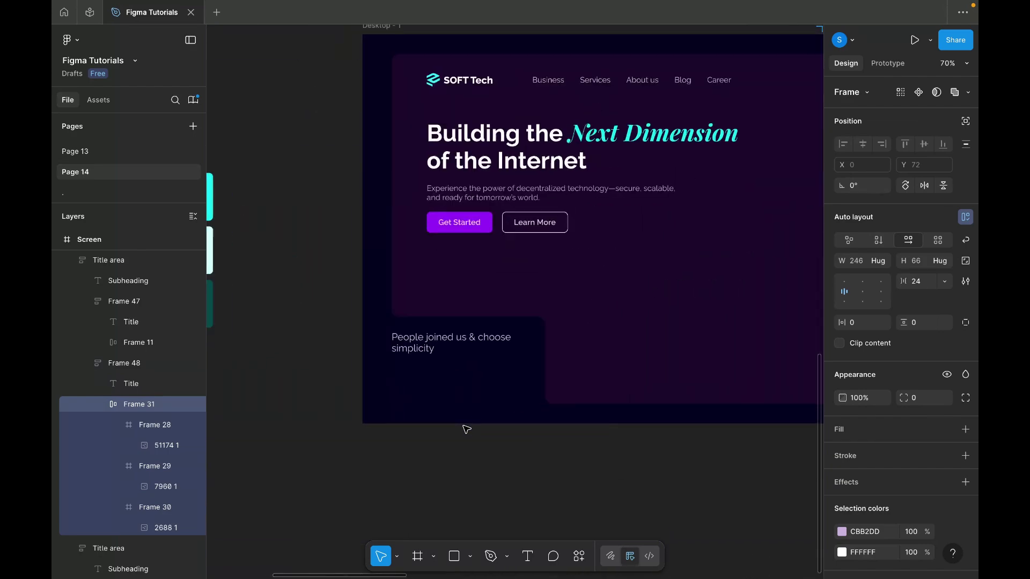
click(449, 403)
Paste the avatar row beneath the caption and give it -12 spacing so the avatars overlap.
scroll(445, 389, up, 4)
key(ctrl+v)
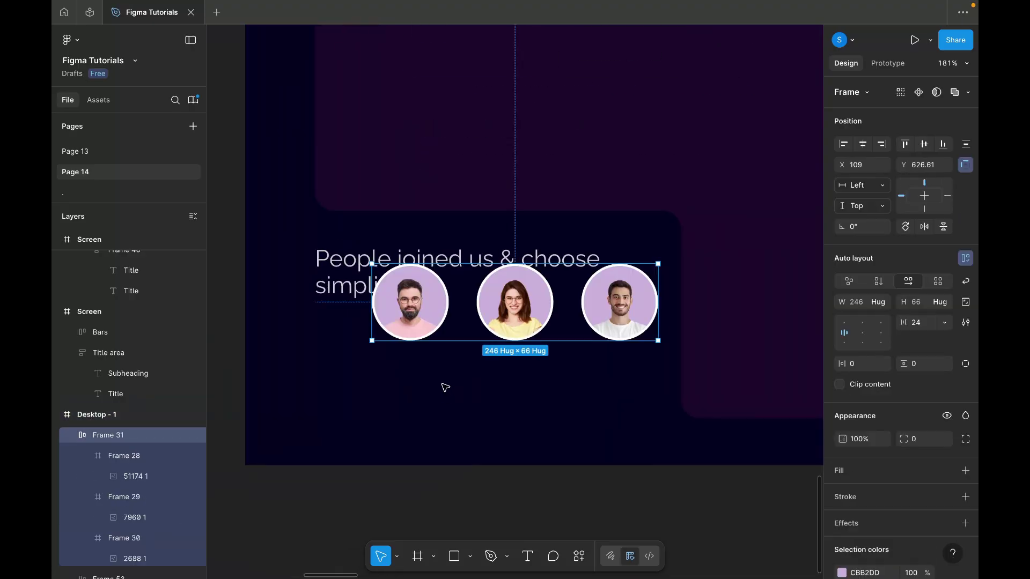
drag(494, 326, 438, 377)
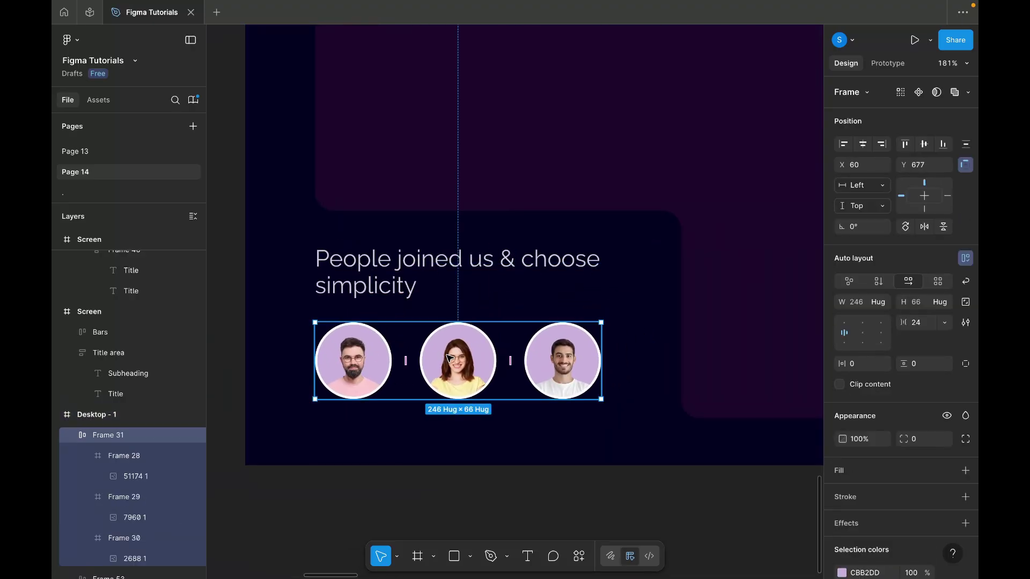
click(920, 322)
text(-1)
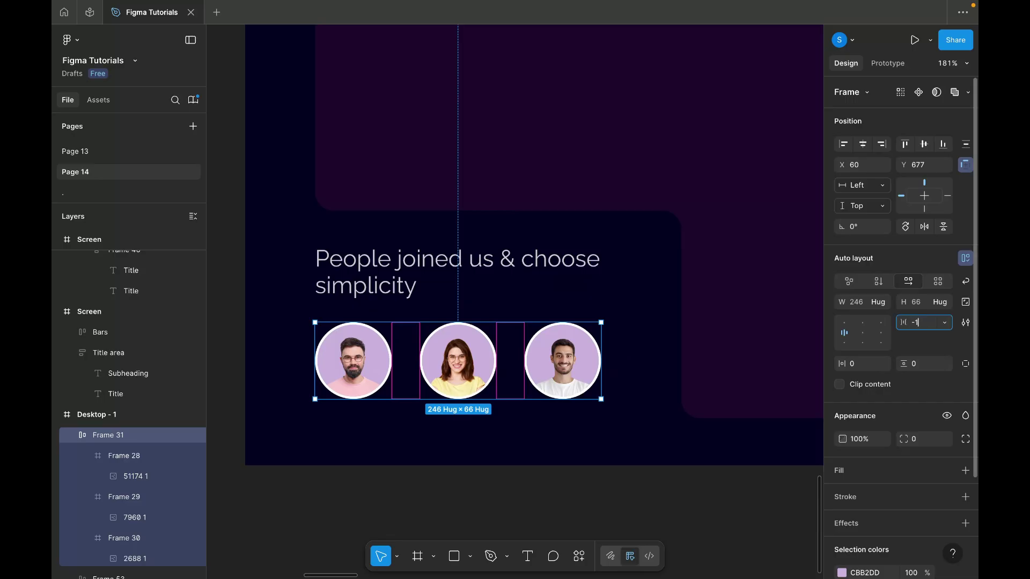
text(2)
key(Return)
scroll(492, 428, up, 3)
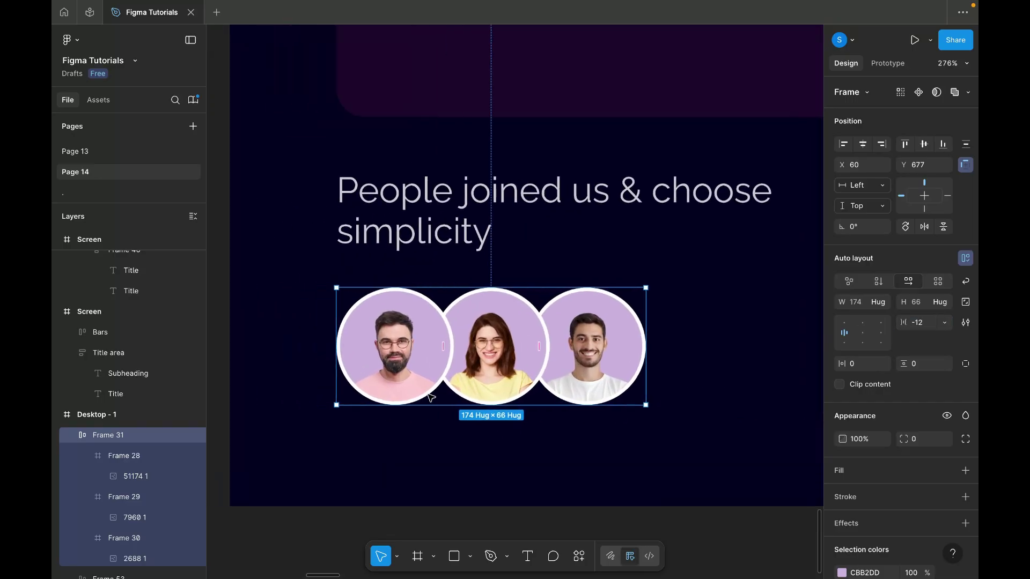
scroll(446, 343, left, 1)
Stack the caption and avatars in an auto-layout group and tighten the avatar overlap to -16.
shift+click(617, 207)
key(shift+a)
scroll(618, 298, down, 2)
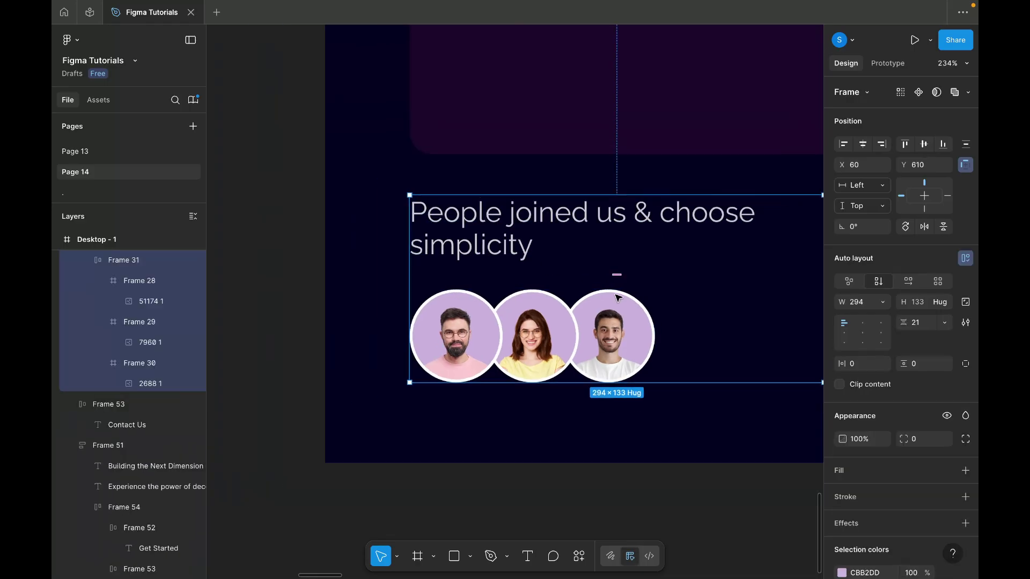
scroll(618, 298, down, 2)
scroll(617, 297, right, 2)
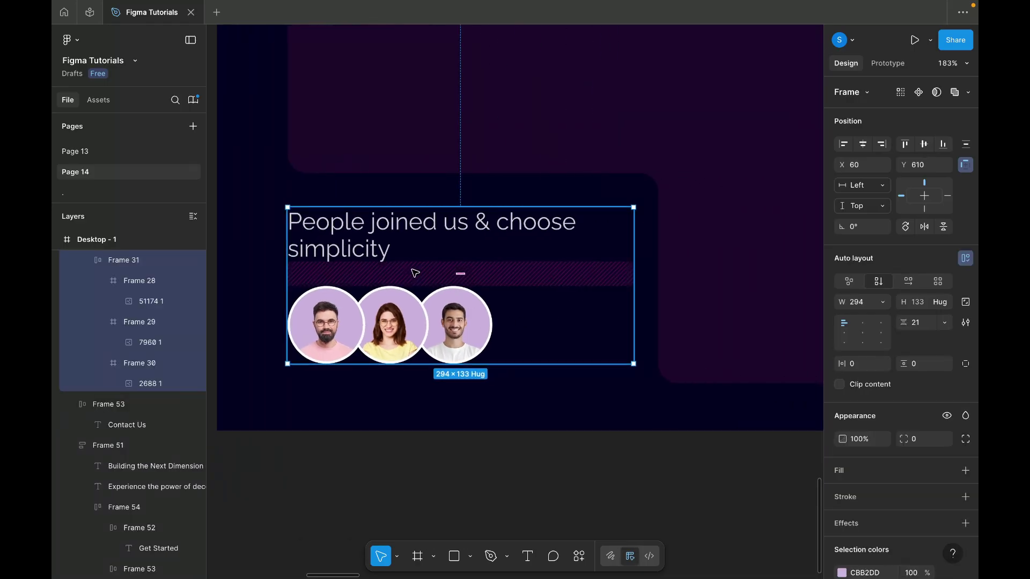
click(360, 250)
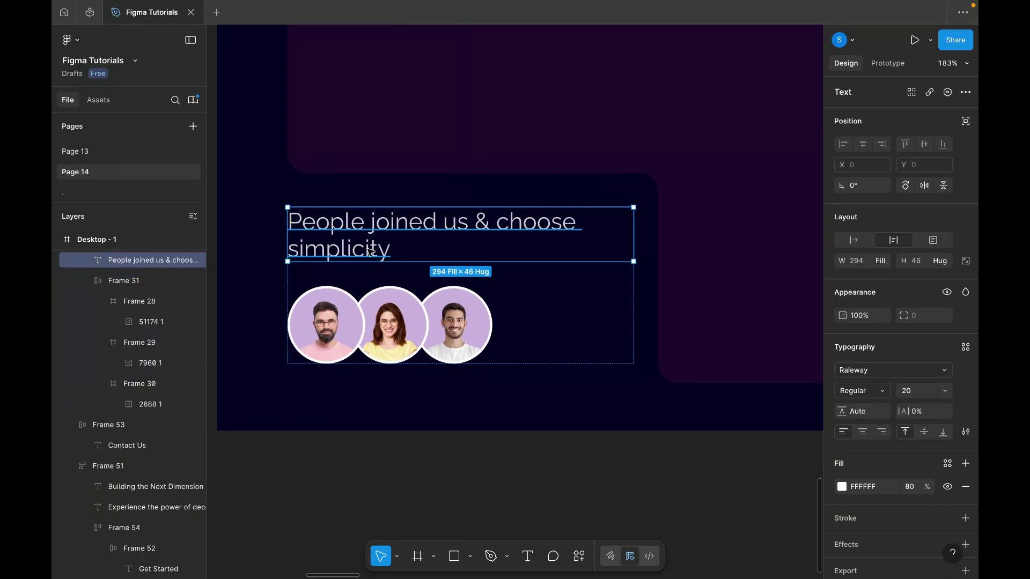
click(387, 327)
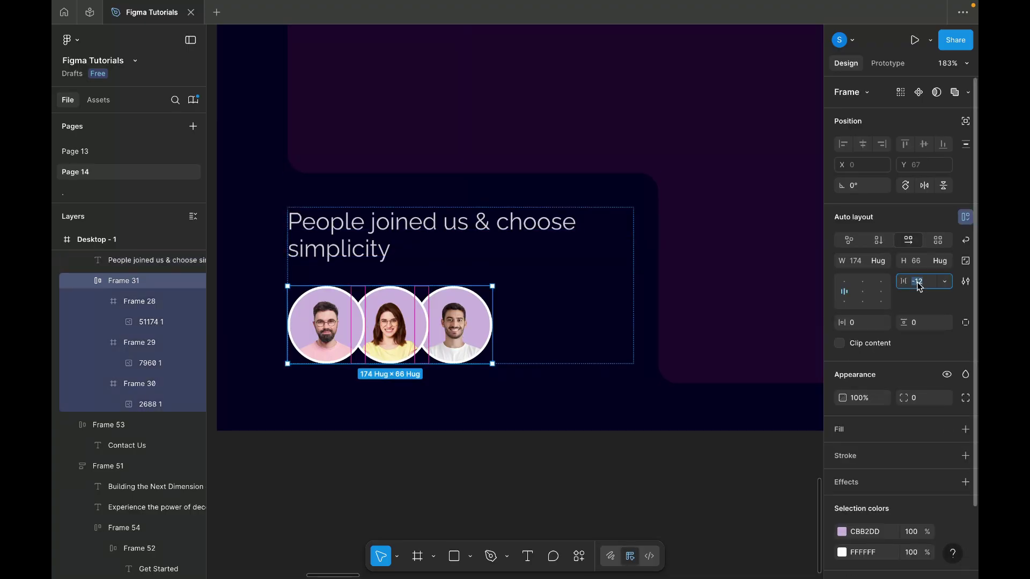
text(6)
key(Return)
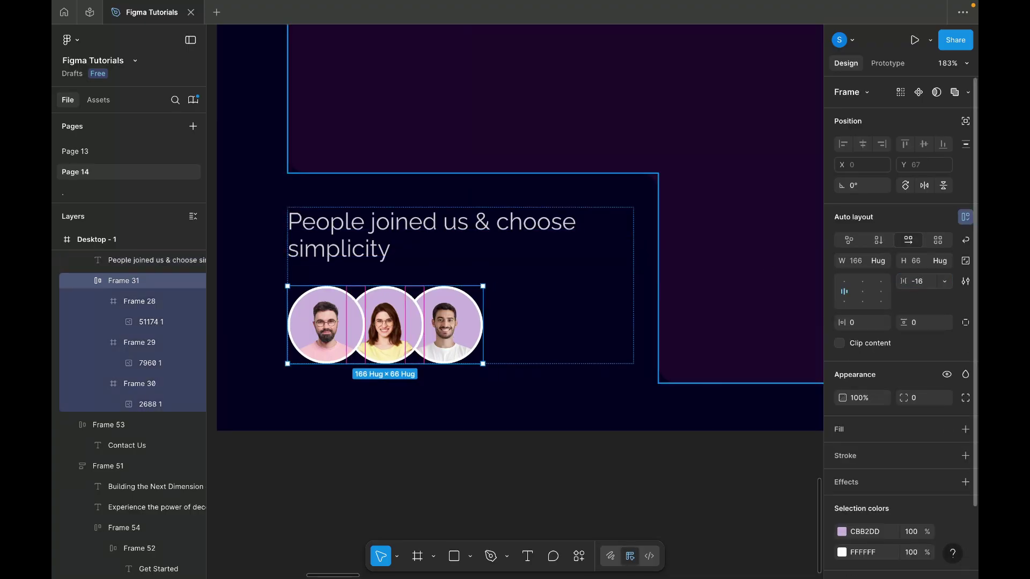
Duplicate the caption and start retyping the copy as 1000+.
click(441, 233)
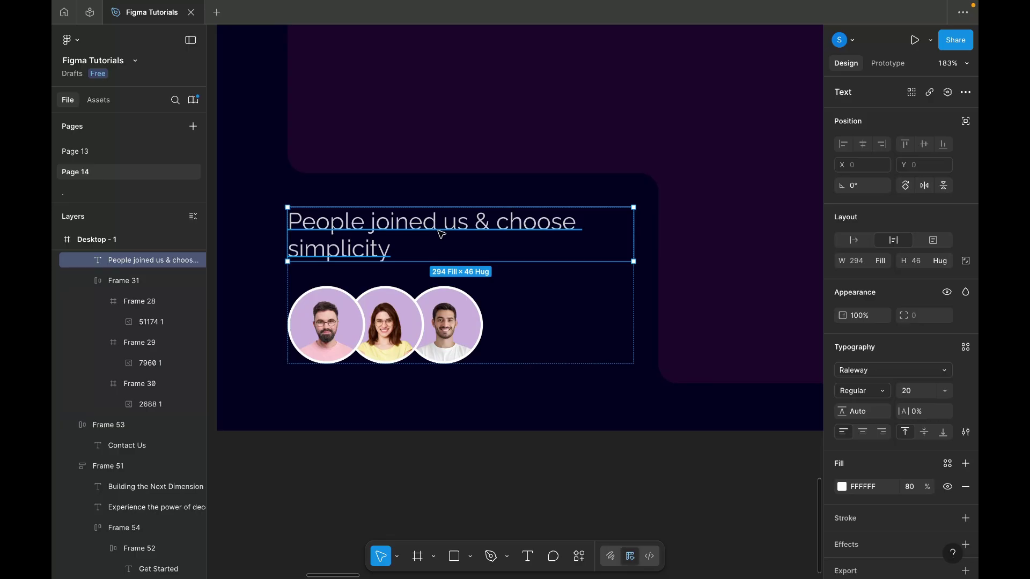
key(ctrl+d)
key(Return)
text(1000+)
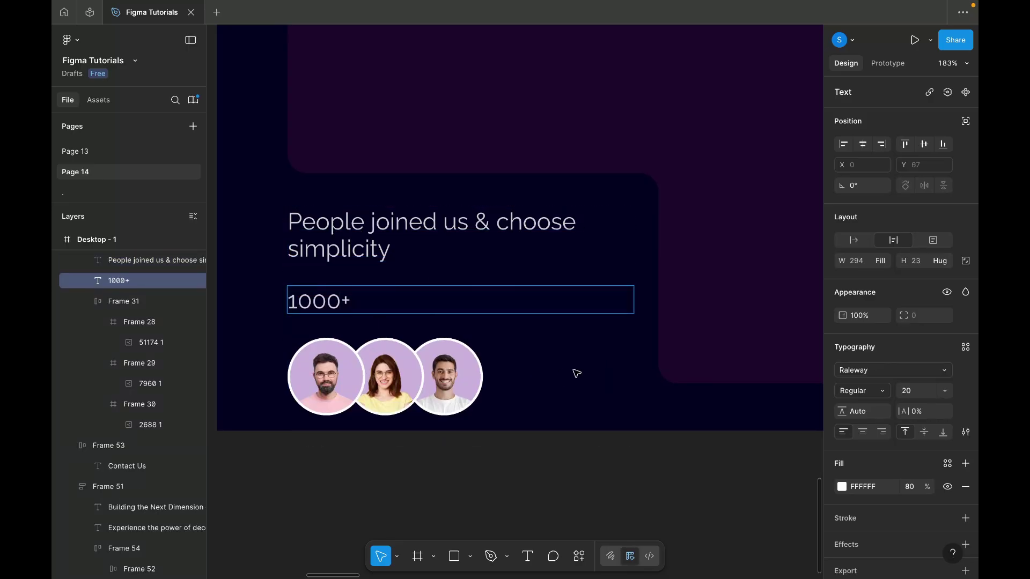
Put the avatars and 1000+ side by side in a centred horizontal auto-layout row, avatars first.
click(853, 240)
shift+click(480, 362)
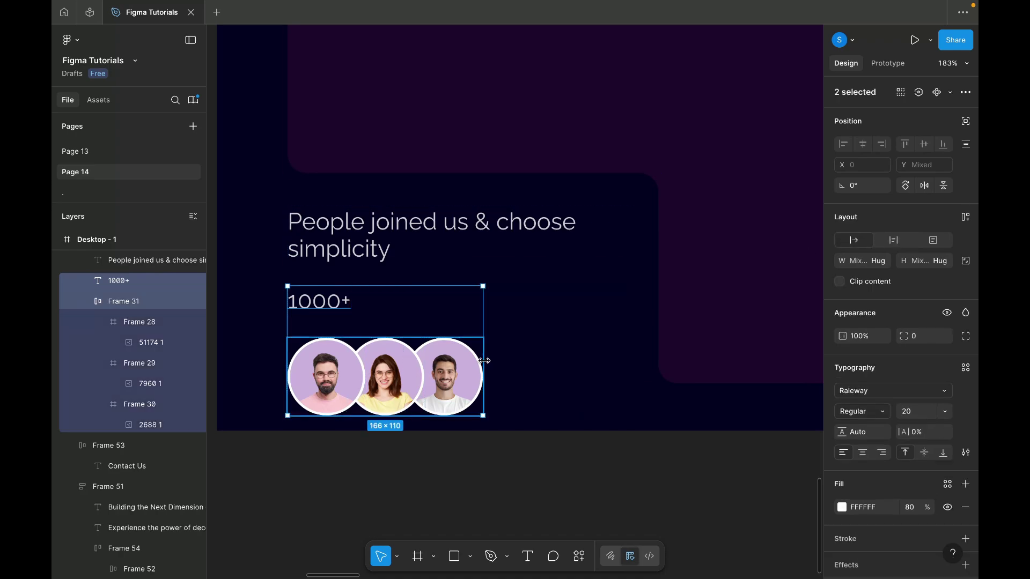
key(shift+a)
click(910, 240)
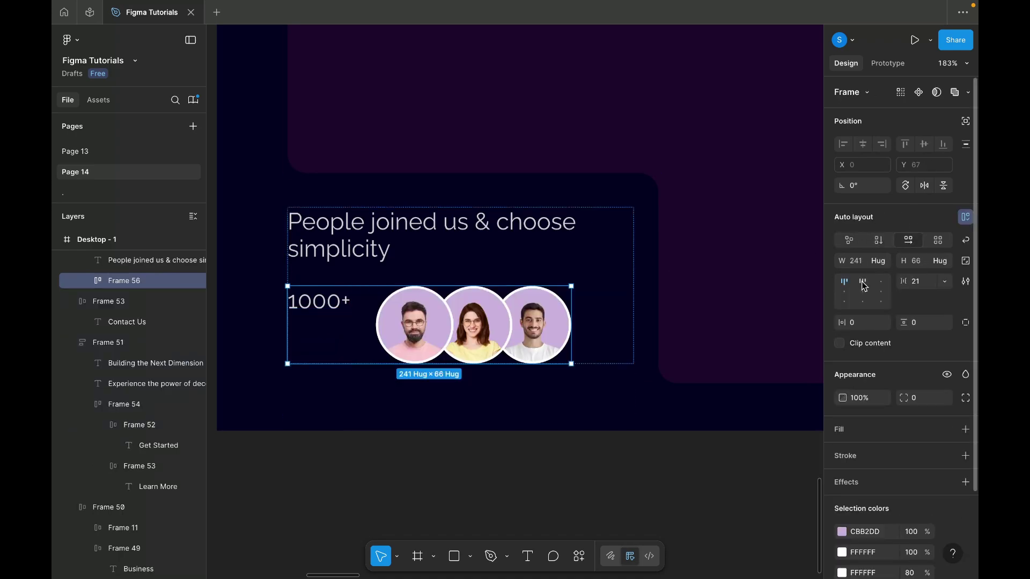
click(844, 291)
click(516, 330)
key(Left)
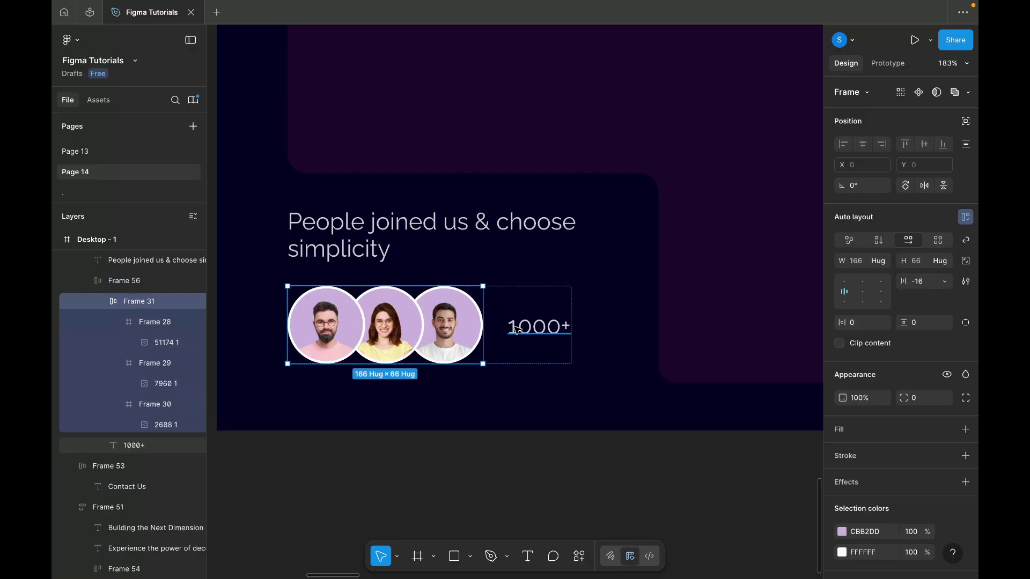
Make the 1000+ text Bold, size 32, at 100% fill opacity.
click(534, 342)
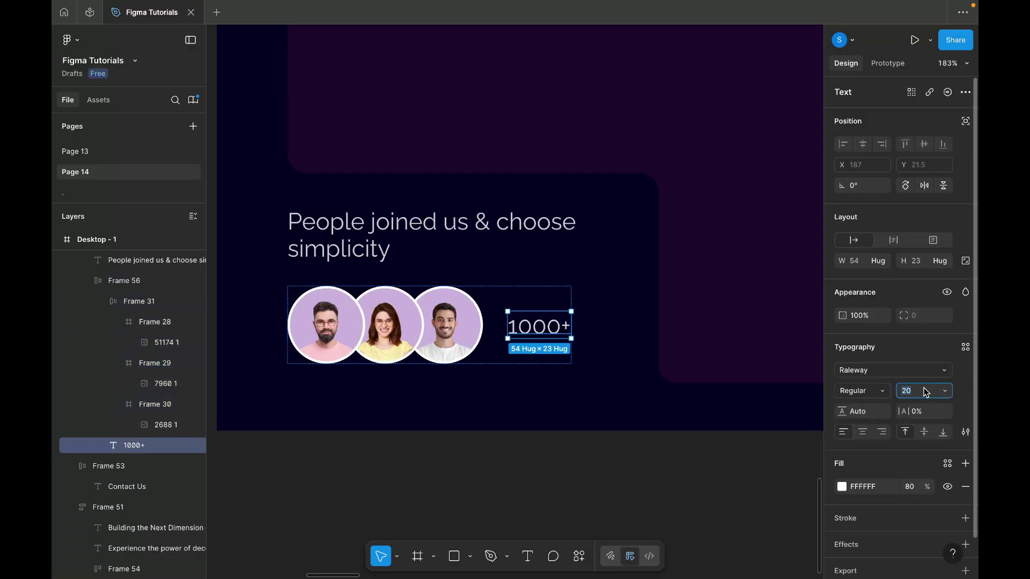
text(32)
key(Return)
click(881, 393)
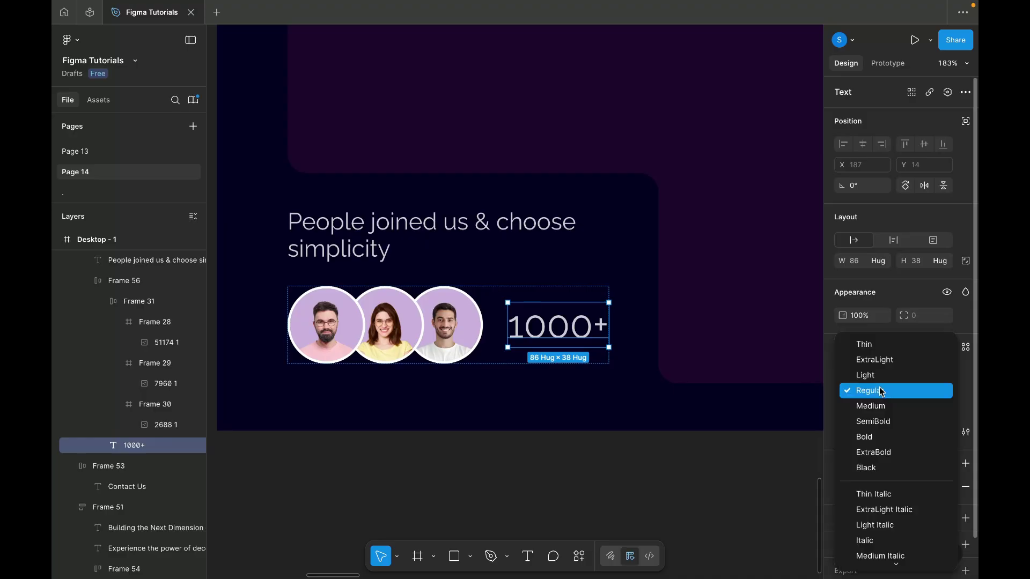
click(881, 435)
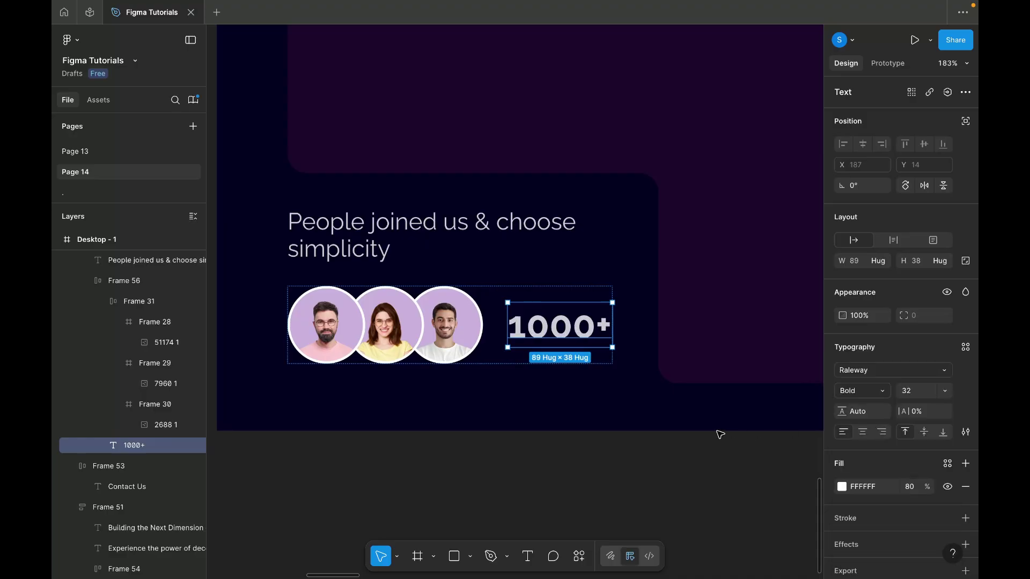
click(905, 488)
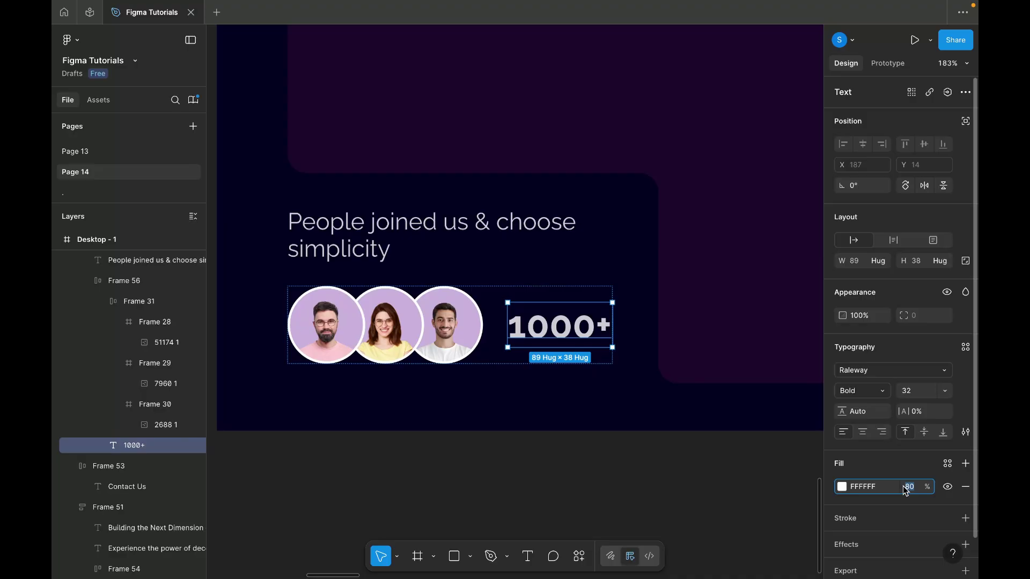
key(Return)
Dim the People joined us caption to 70% fill opacity and reset the zoom to 100%.
click(642, 457)
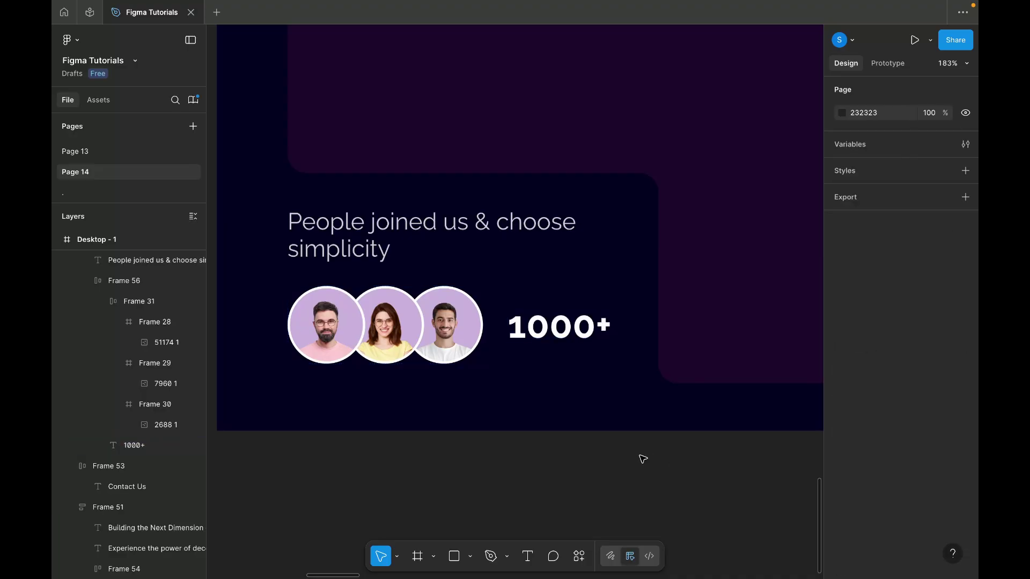
click(483, 229)
click(911, 494)
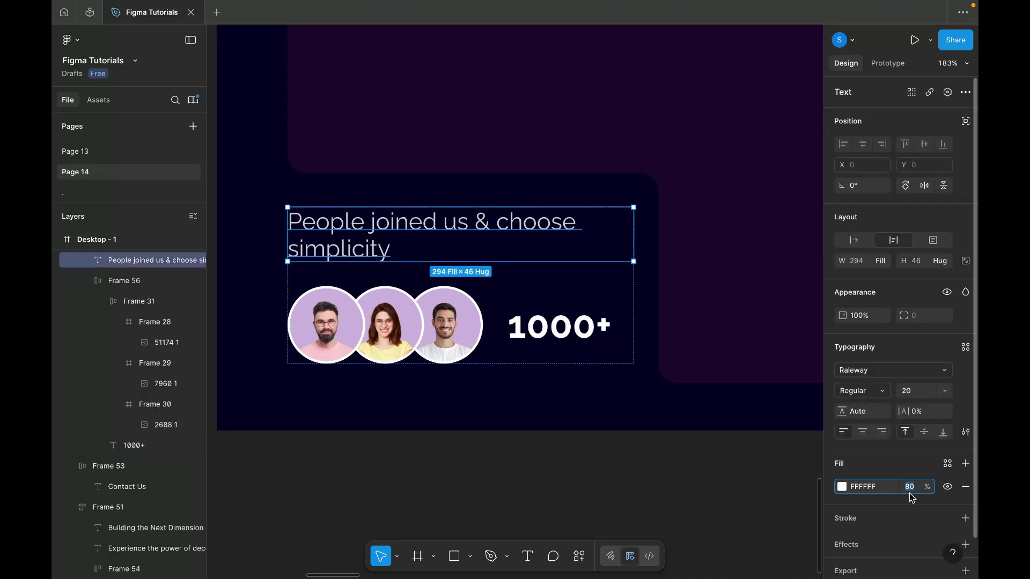
text(70)
key(Return)
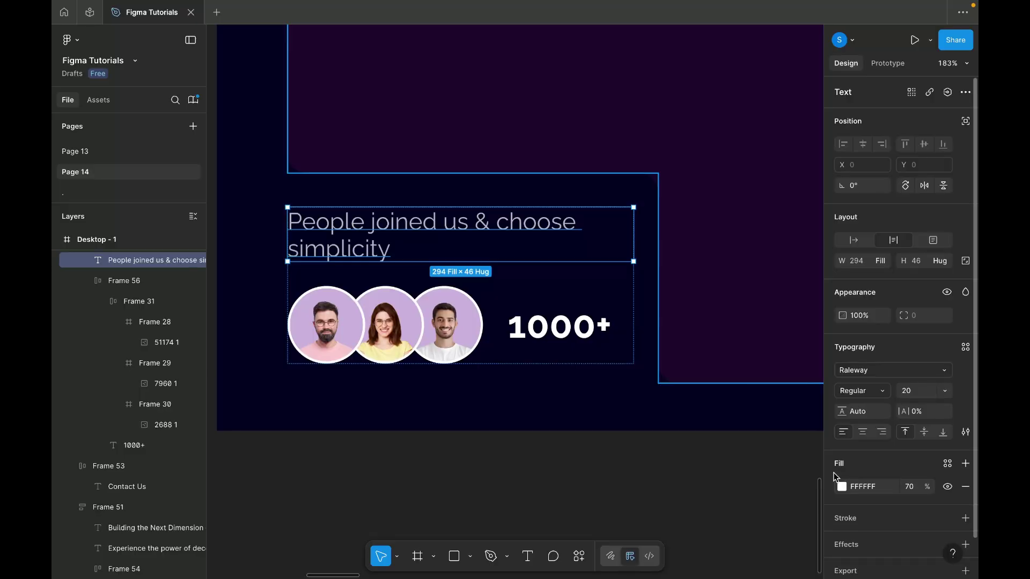
click(716, 481)
key(shift+0)
Draw a 444×444 circle on the canvas below the Desktop - 1 frame.
scroll(568, 494, right, 3)
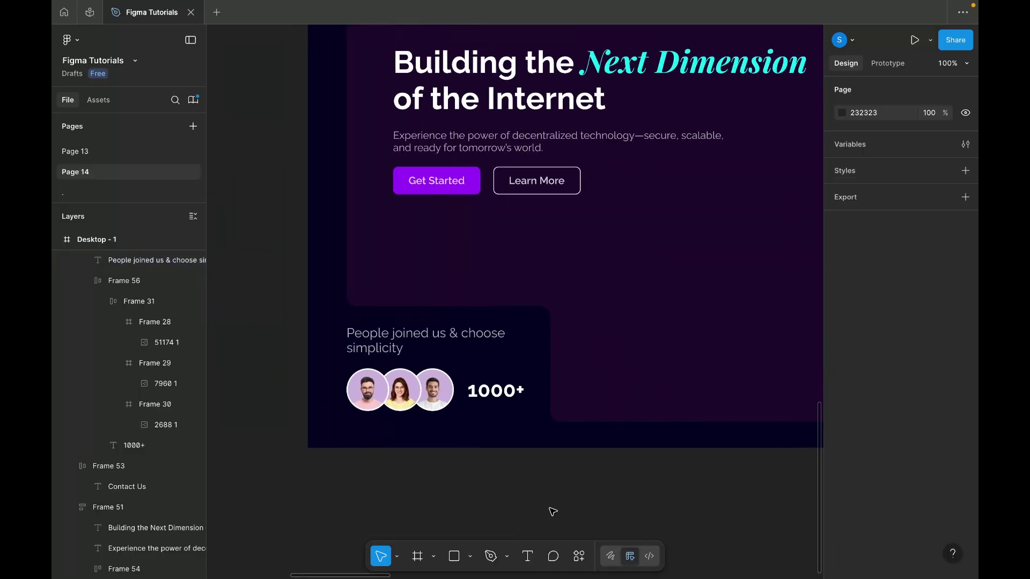
scroll(553, 512, right, 3)
scroll(553, 512, down, 5)
scroll(553, 512, down, 3)
scroll(553, 512, right, 3)
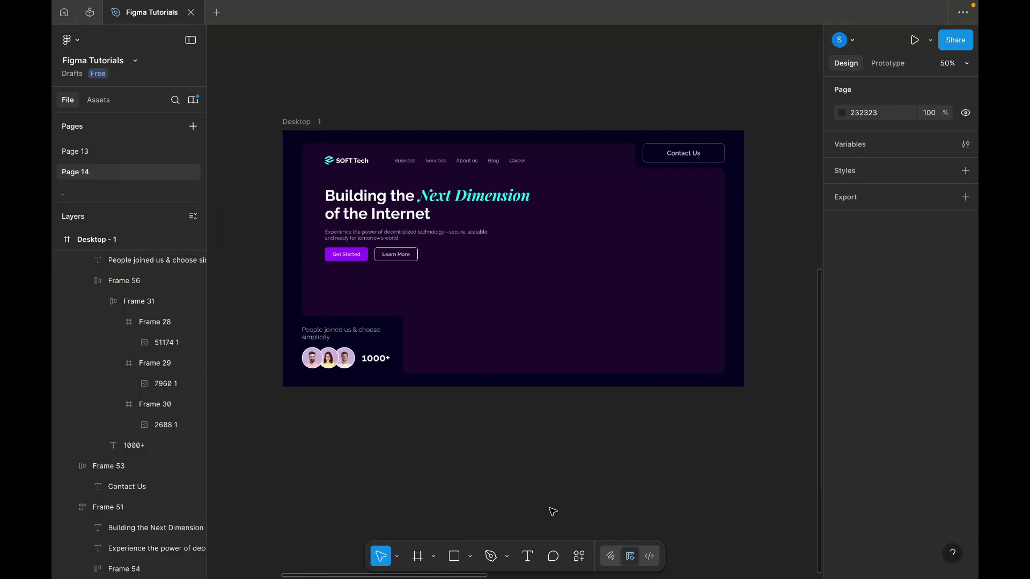
scroll(528, 401, up, 2)
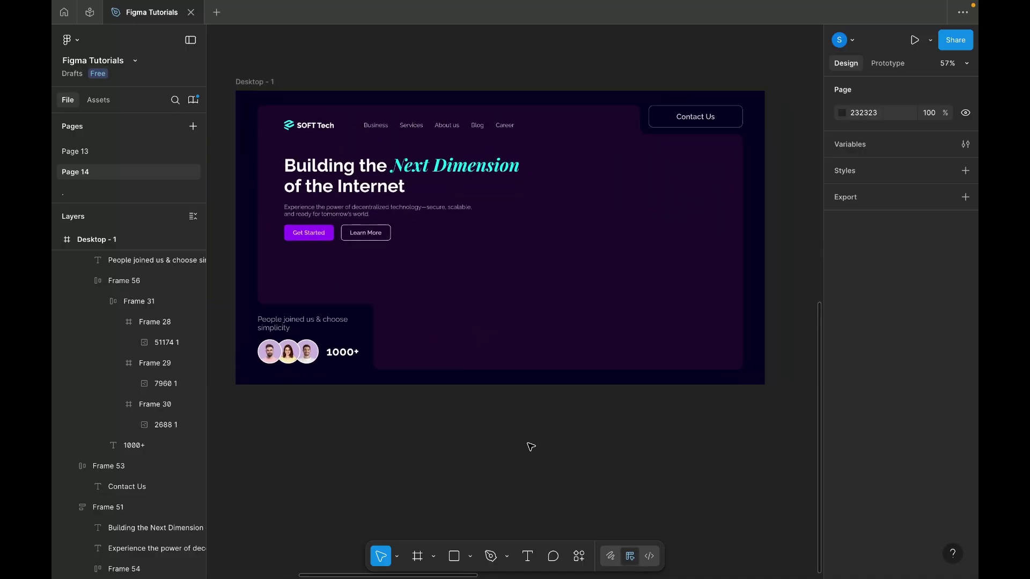
key(o)
mouse_move(550, 416)
mouse_down()
mouse_move(644, 534)
mouse_move(617, 574)
mouse_move(605, 457)
mouse_up()
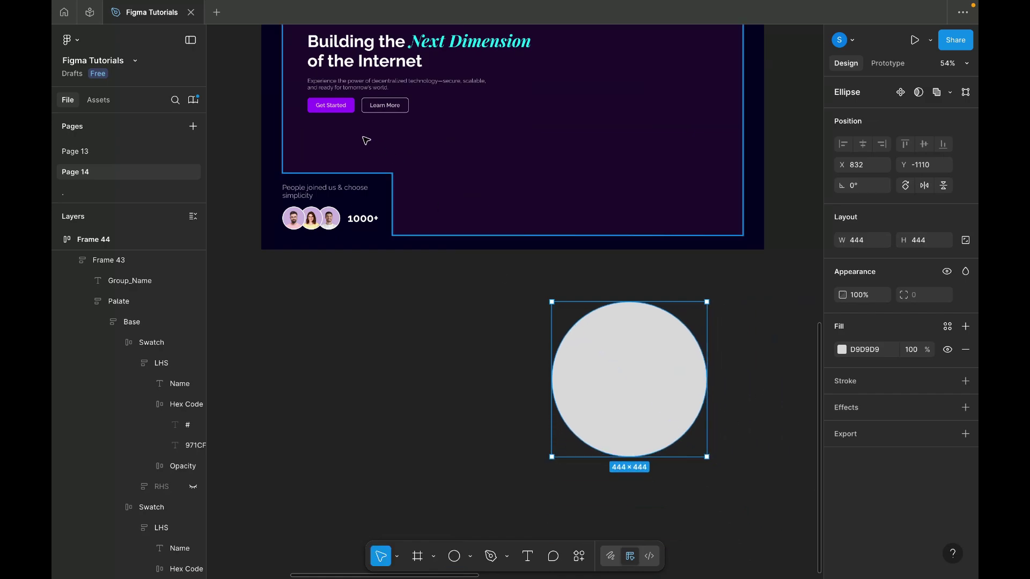
Change the circle's fill to purple 971CF8.
click(331, 106)
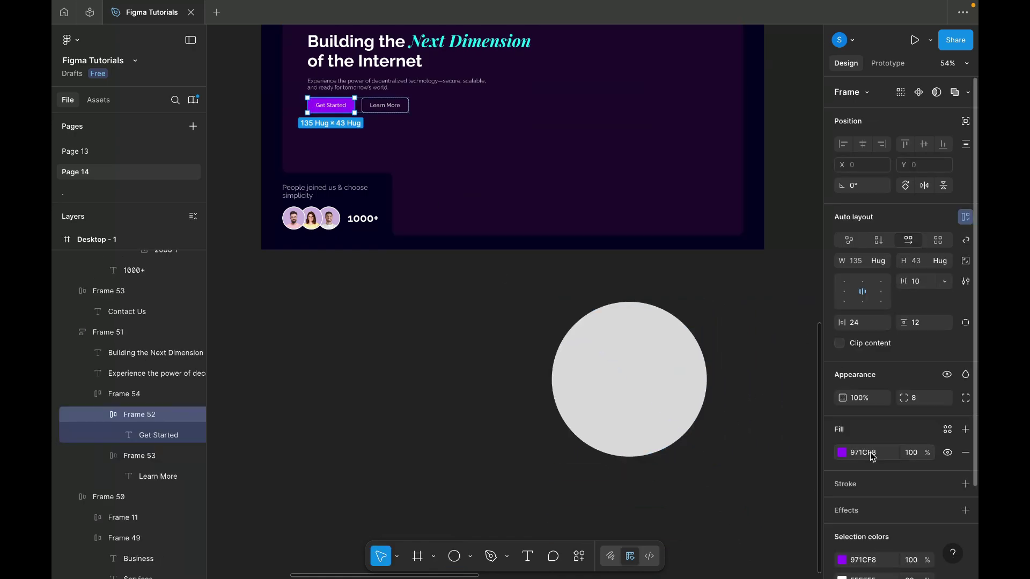
click(685, 384)
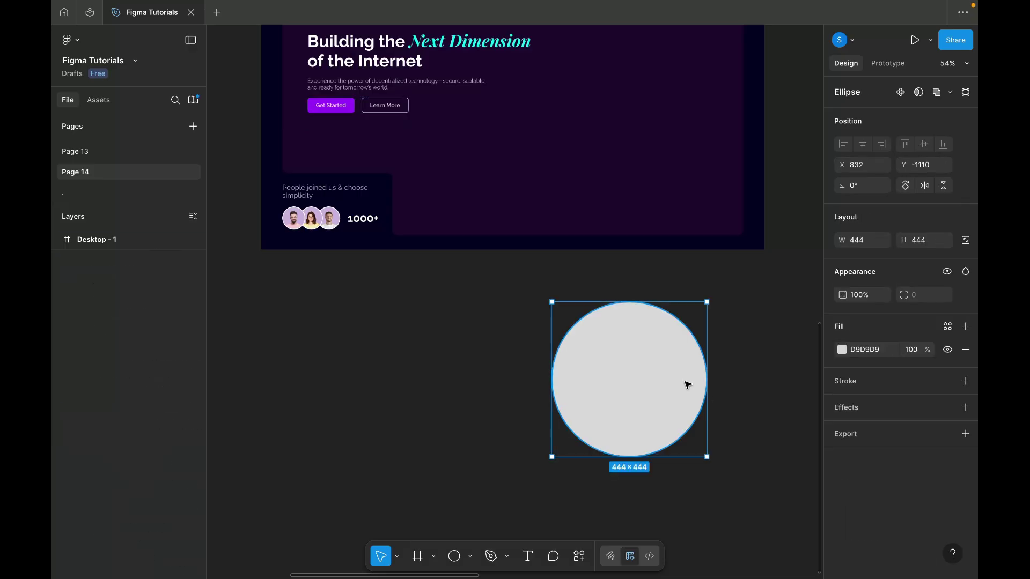
click(857, 355)
key(ctrl+v)
click(780, 374)
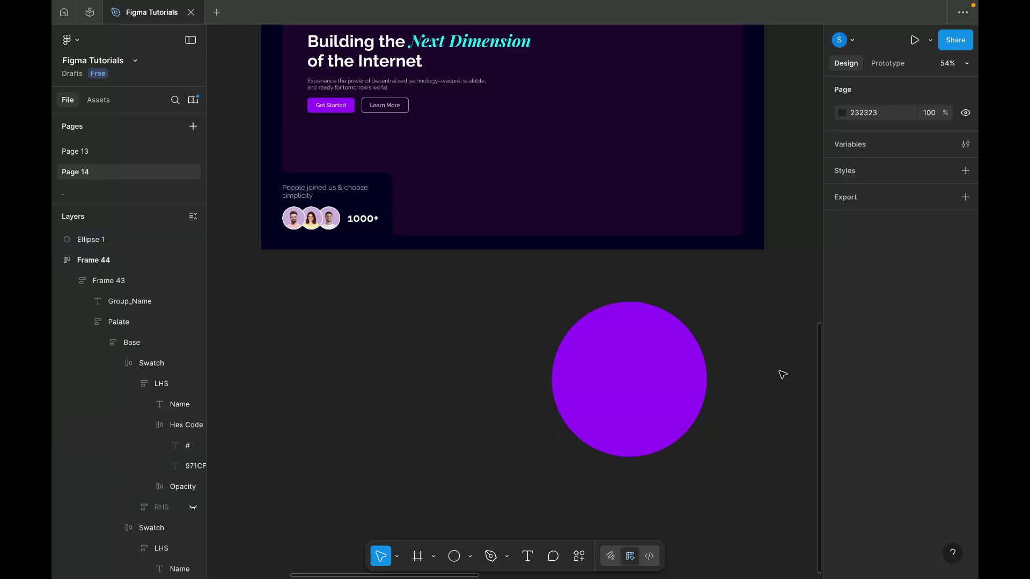
click(632, 324)
Add a Layer blur effect with a large blur amount to the purple circle.
click(867, 406)
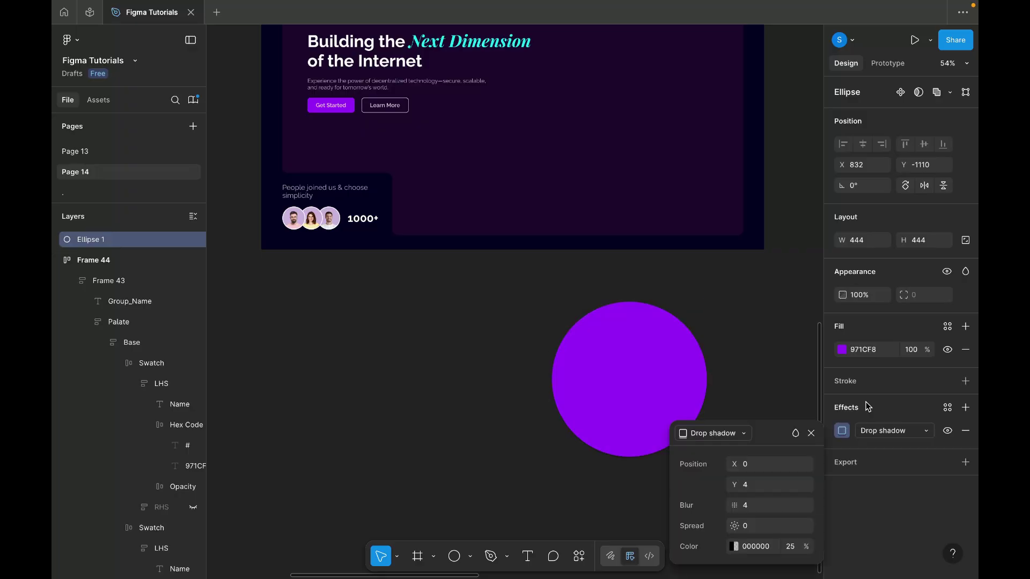
click(880, 432)
click(892, 446)
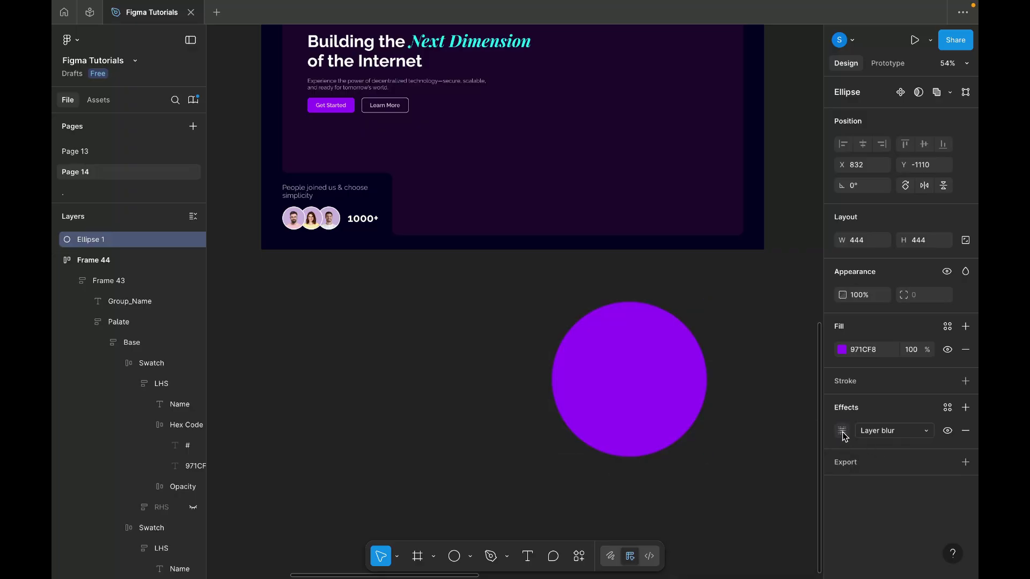
click(843, 432)
click(743, 483)
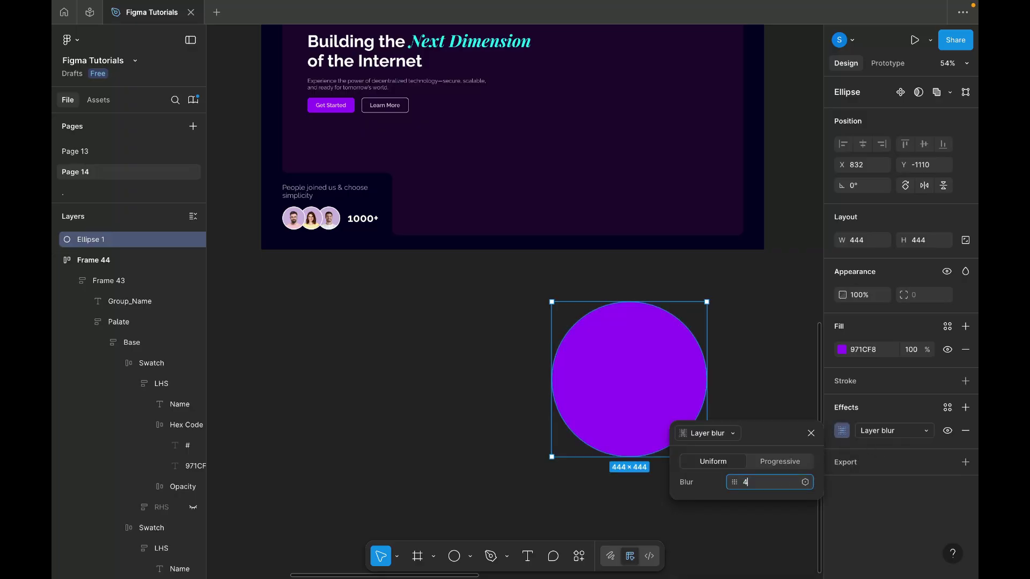
text(00)
key(Return)
click(430, 391)
Duplicate the hero's background rectangle as Rectangle 2.
scroll(430, 391, up, 3)
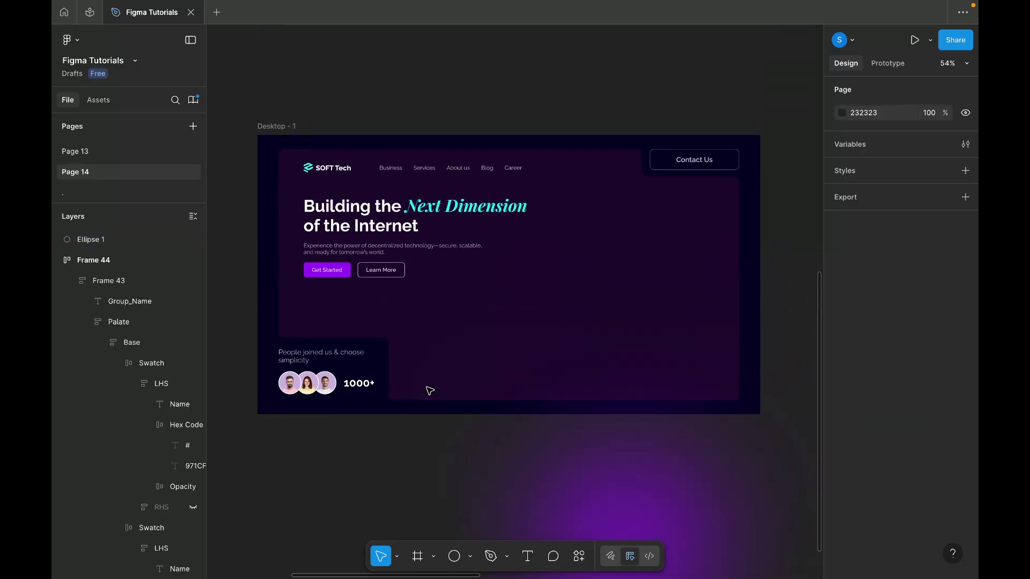
click(562, 305)
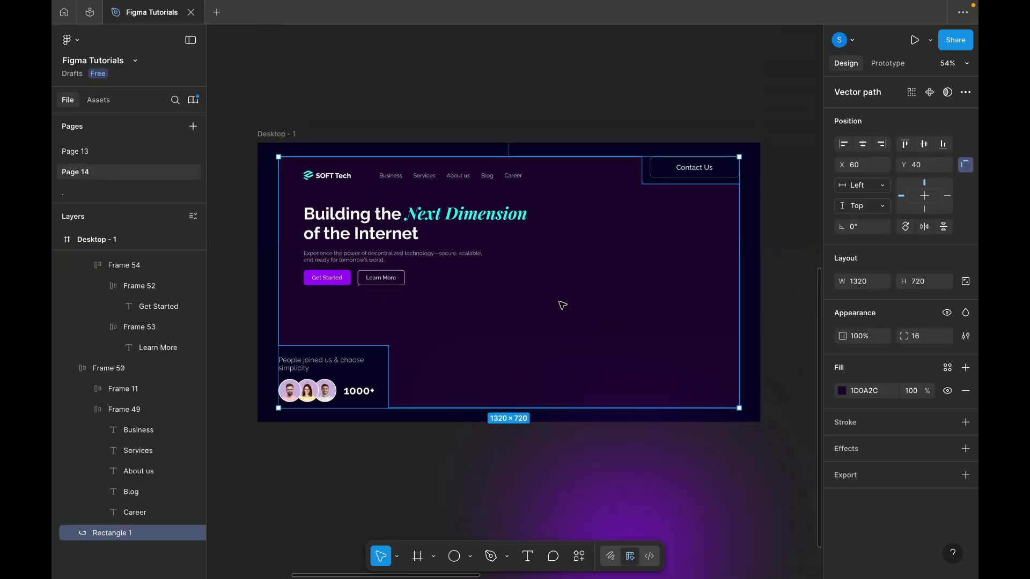
key(ctrl+d)
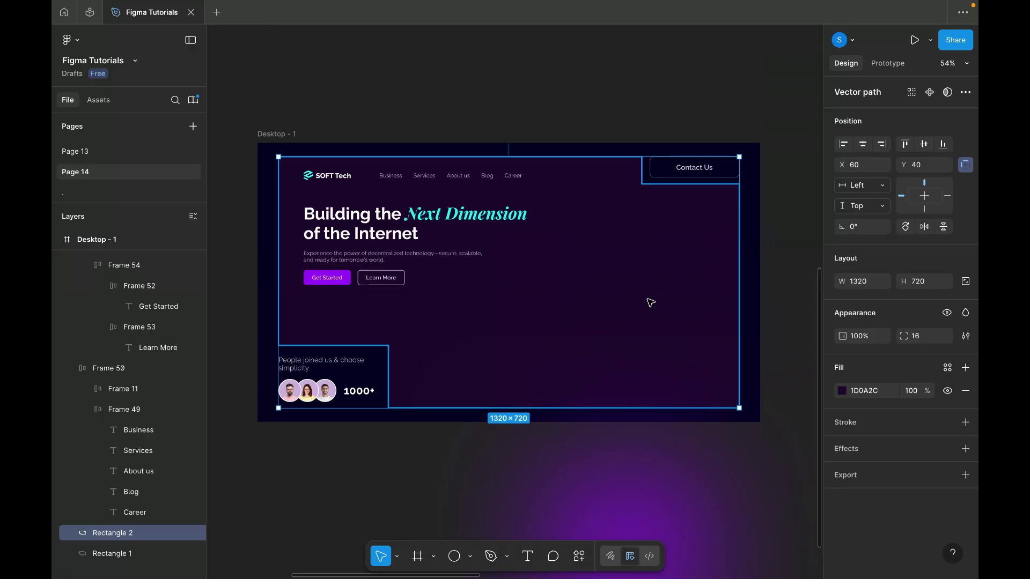
Bring Rectangle 2 to the front and move the purple glow into the hero's right side.
right_click(651, 303)
click(686, 271)
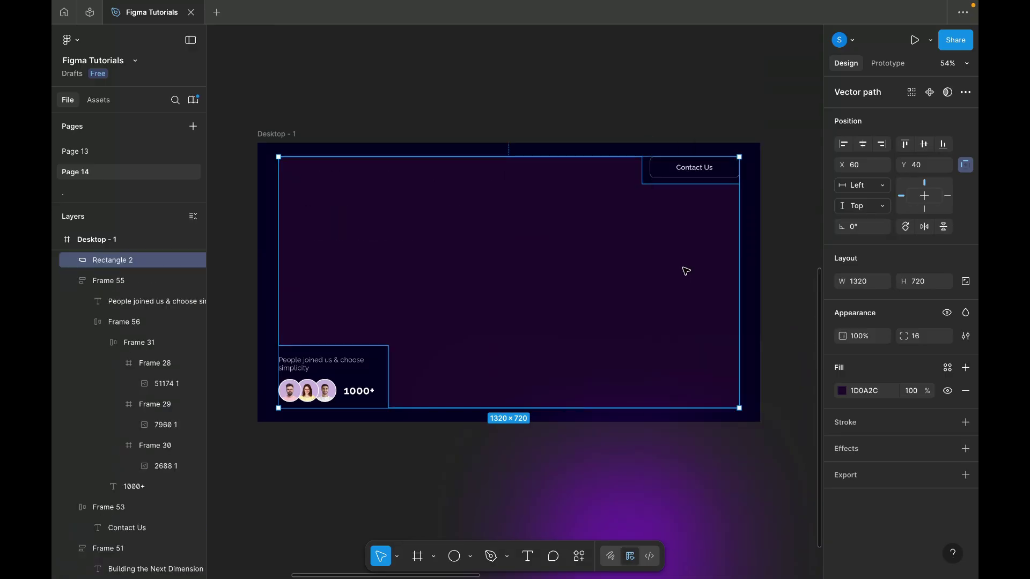
scroll(576, 317, down, 3)
click(591, 393)
click(597, 455)
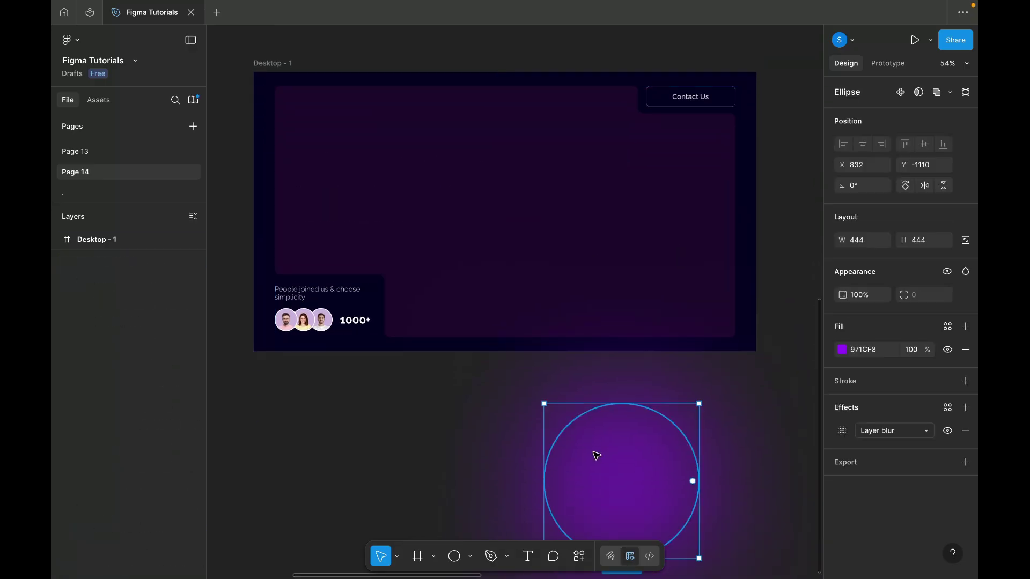
drag(626, 456, 598, 244)
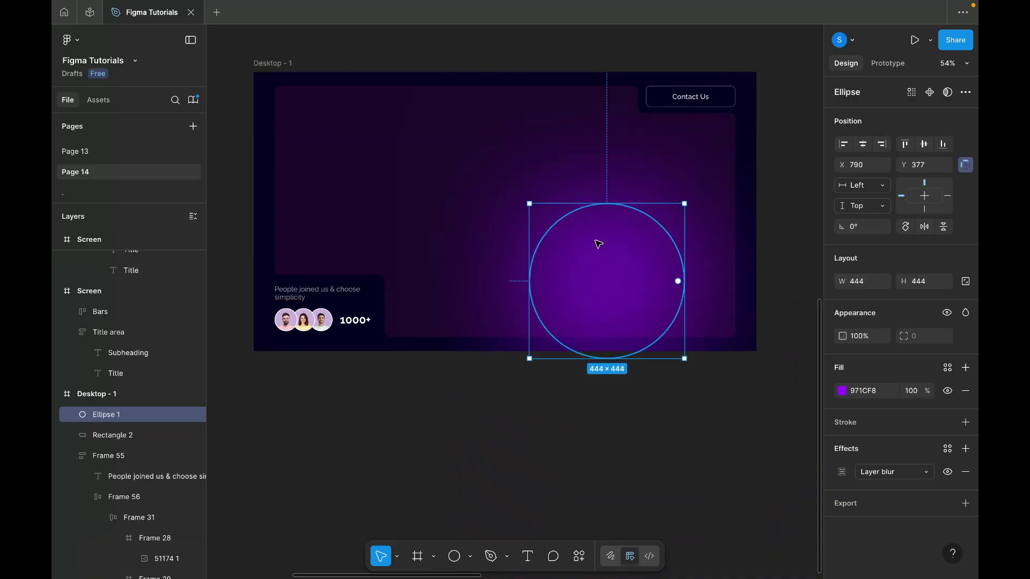
Use Rectangle 2 as a mask over the purple glow.
shift+click(473, 126)
right_click(475, 124)
mouse_move(501, 240)
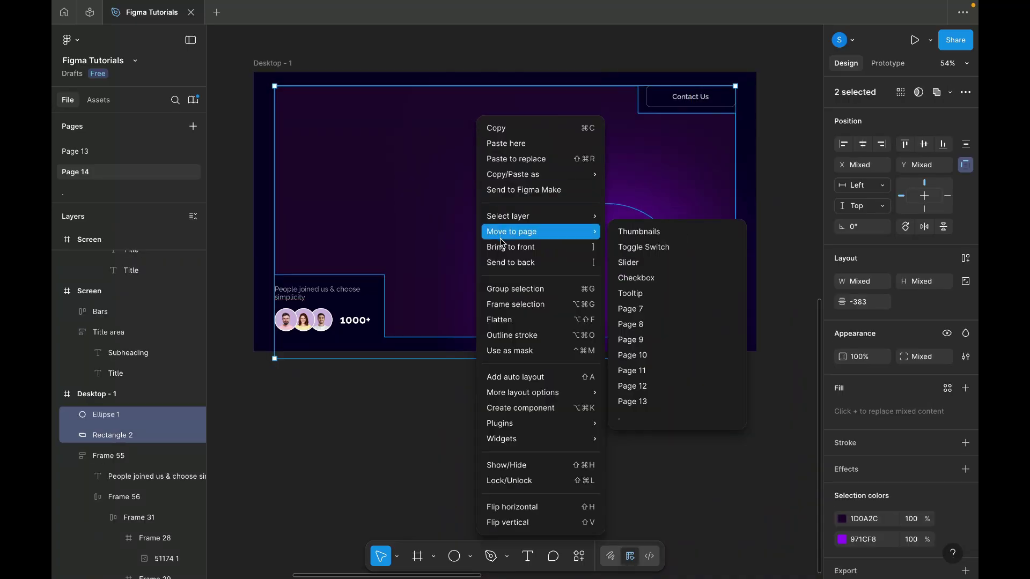
click(503, 350)
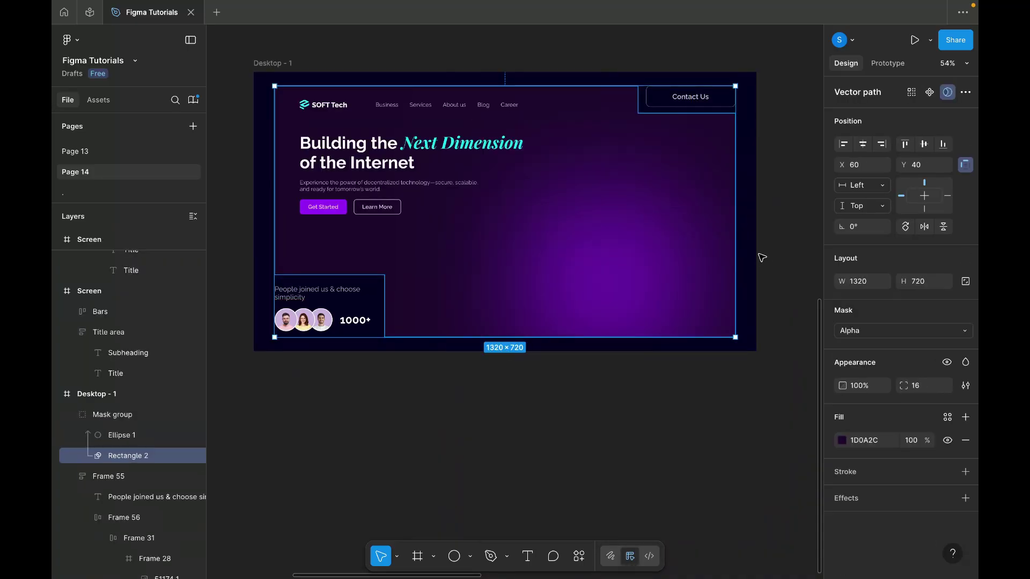
Inspect the mask group's layers and toggle its visibility to compare.
click(785, 214)
double_click(662, 200)
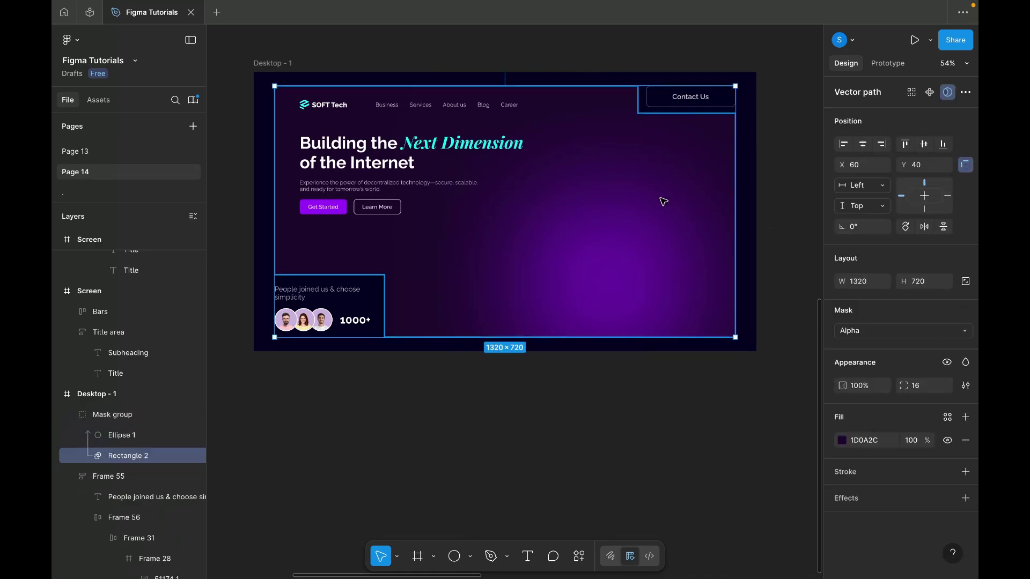
click(626, 221)
click(707, 184)
click(628, 265)
click(519, 379)
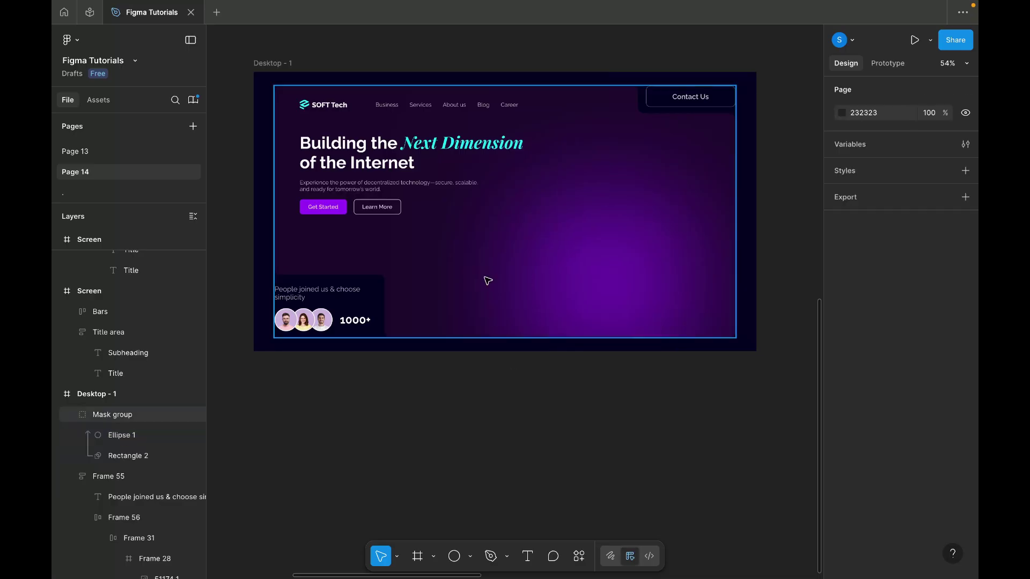
click(485, 273)
click(194, 414)
Move the purple glow right, enlarge it to 494×494, and duplicate it.
click(193, 414)
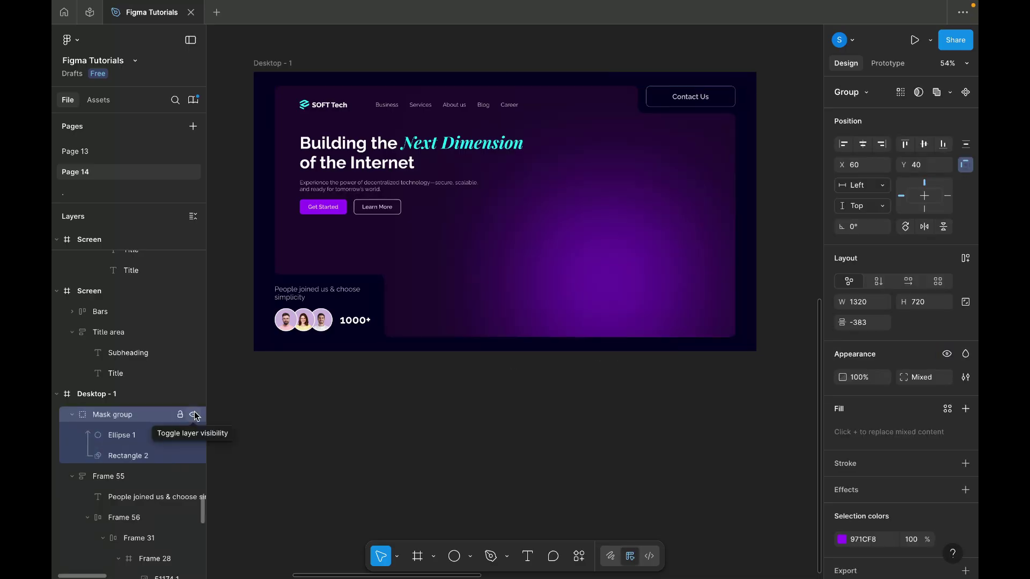
click(589, 278)
scroll(788, 207, right, 3)
scroll(536, 305, up, 4)
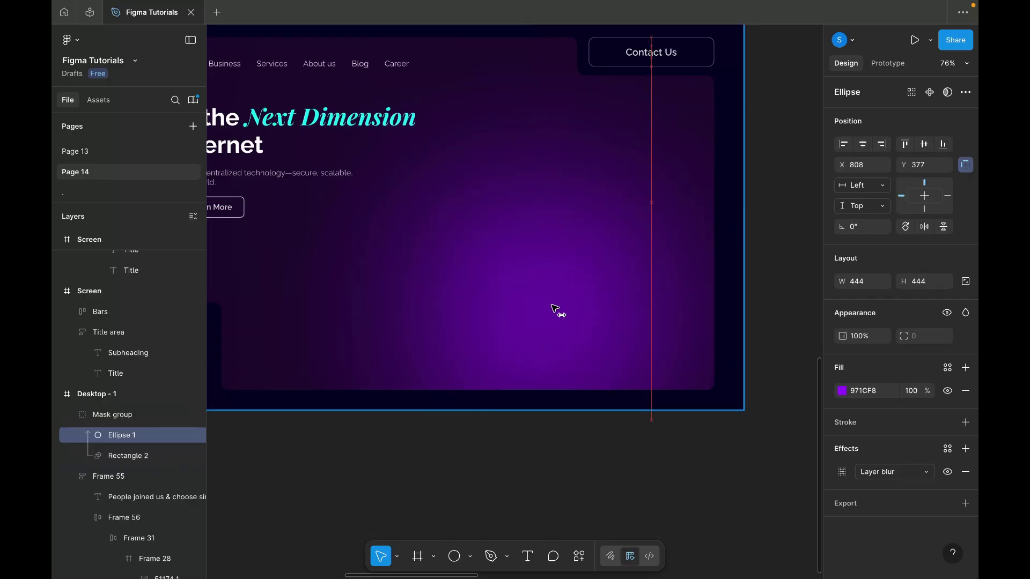
drag(555, 310, 591, 310)
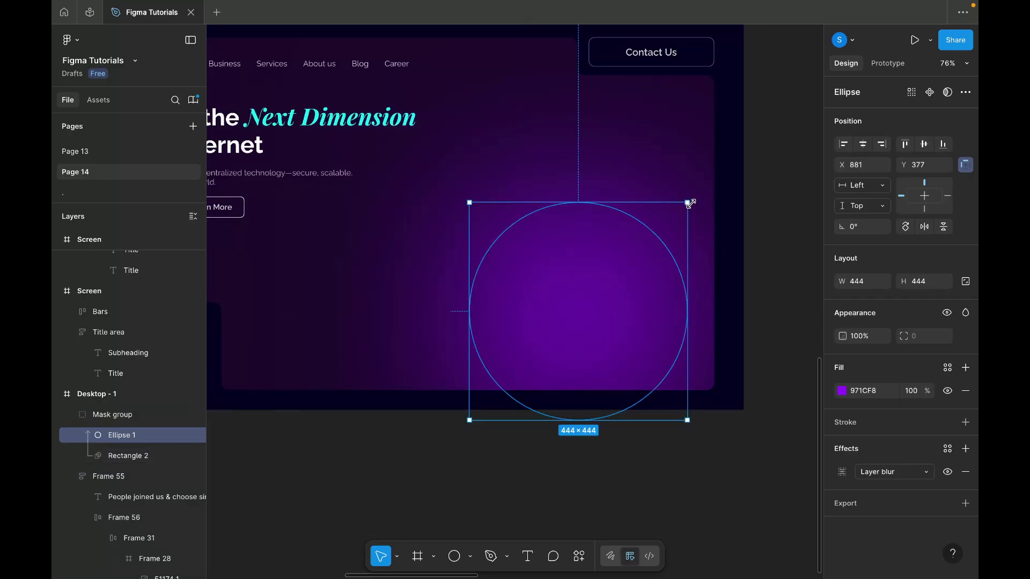
drag(690, 202, 696, 195)
drag(571, 255, 555, 300)
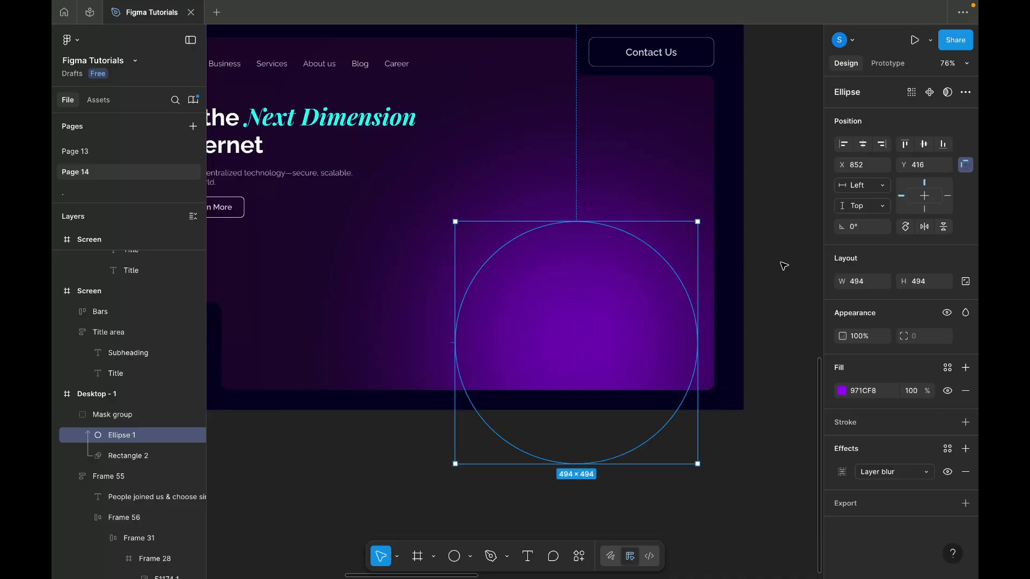
key(ctrl+d)
Shift the glow copy up-right and give it the Blue swatch's fill 17F5F5.
drag(612, 326, 681, 253)
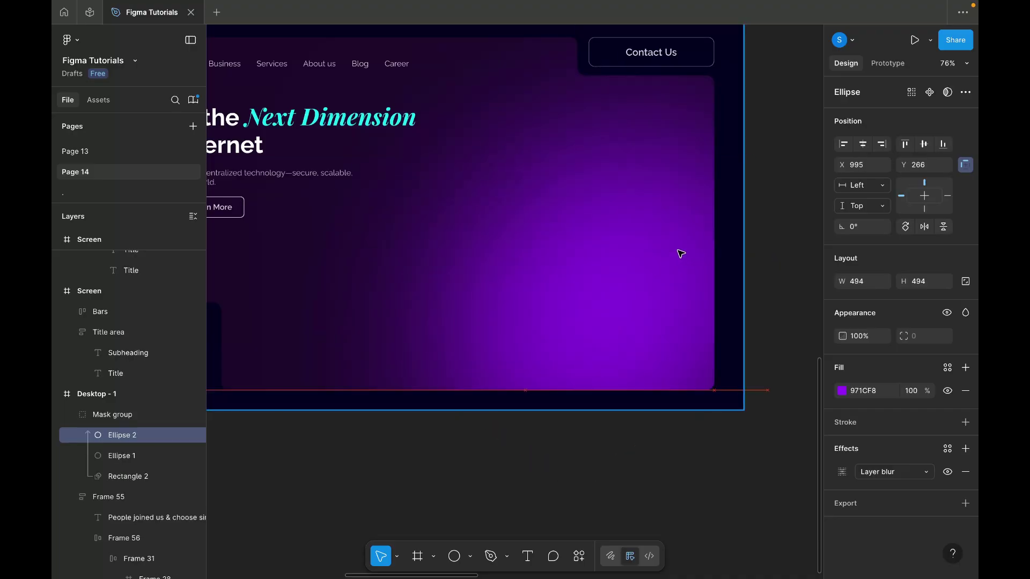
scroll(660, 278, down, 5)
scroll(661, 277, left, 3)
scroll(462, 239, up, 5)
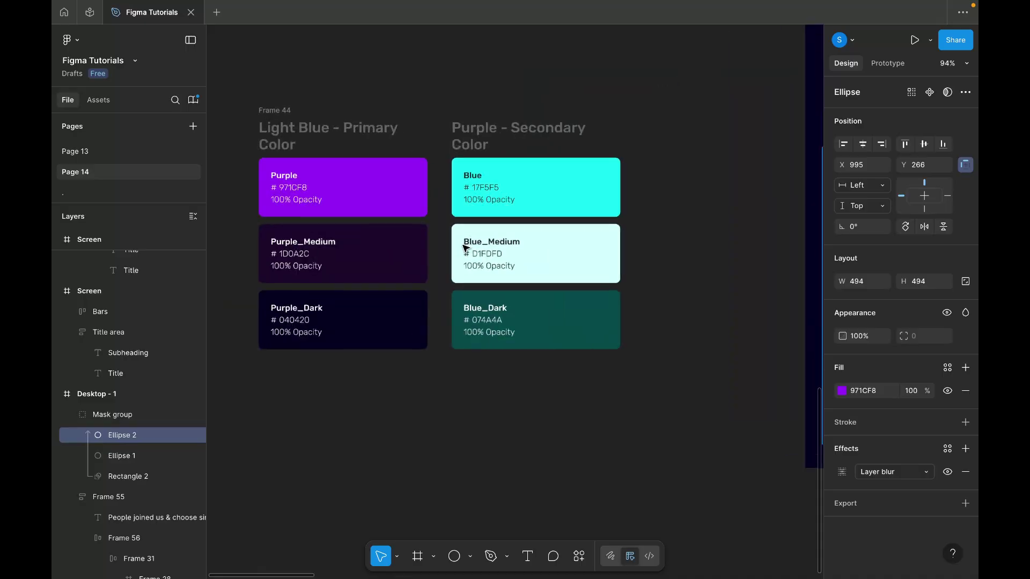
click(504, 201)
click(871, 459)
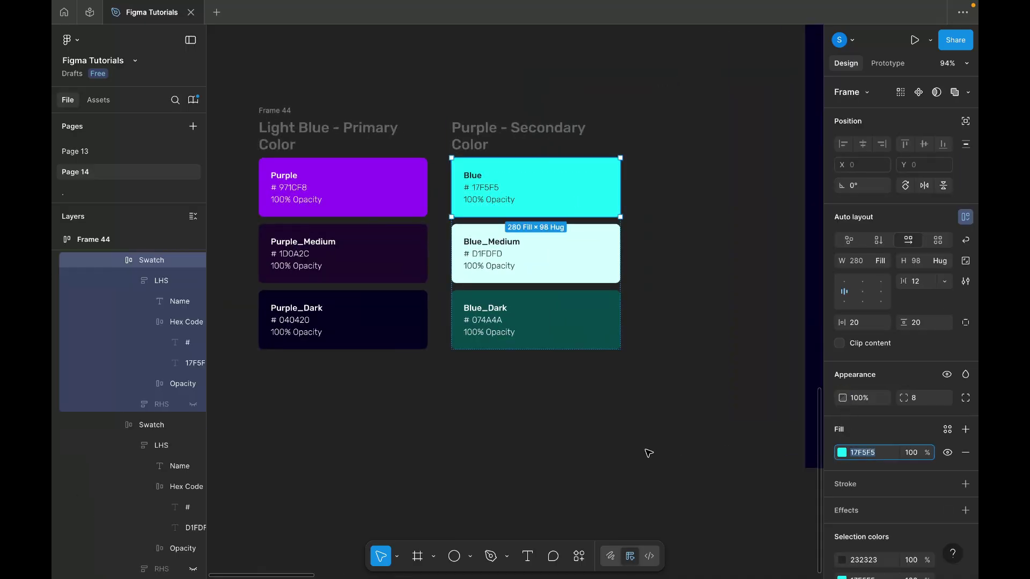
scroll(648, 450, right, 5)
scroll(648, 450, up, 4)
click(567, 302)
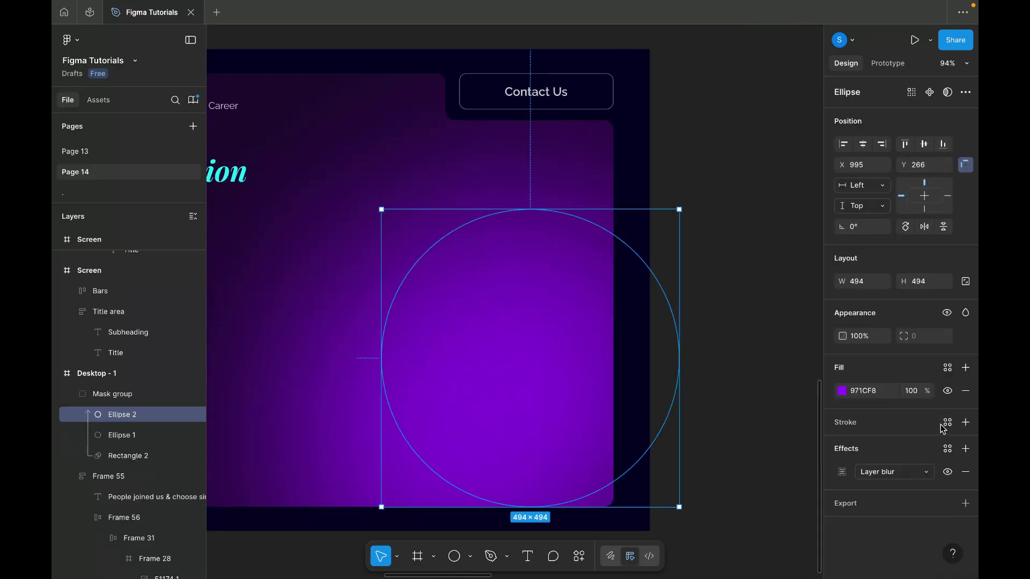
click(872, 397)
text(17F5F5)
Move the cyan glow toward the top right and set its fill opacity to 60%.
click(742, 353)
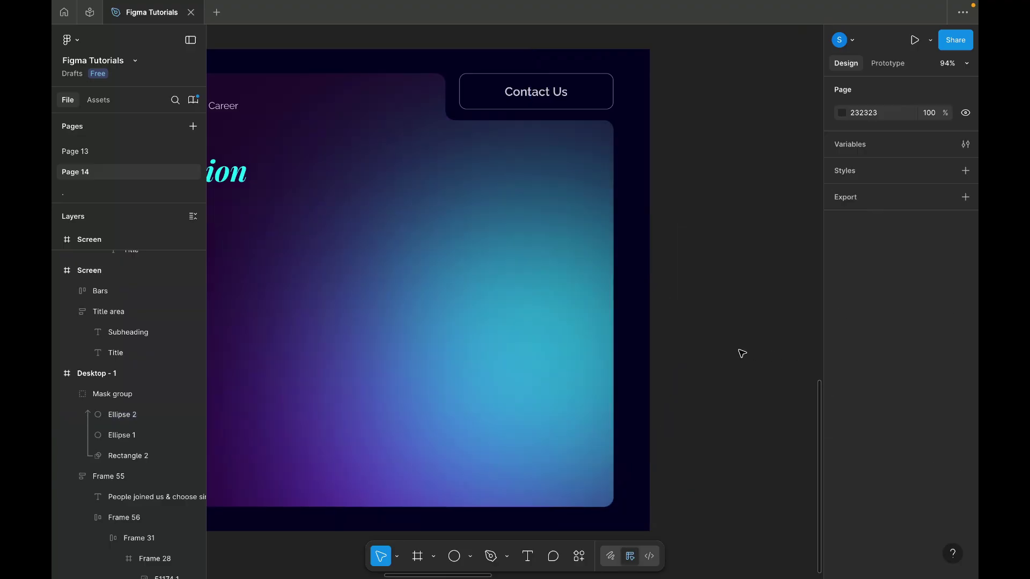
scroll(742, 354, up, 1)
scroll(742, 353, down, 5)
scroll(745, 343, up, 3)
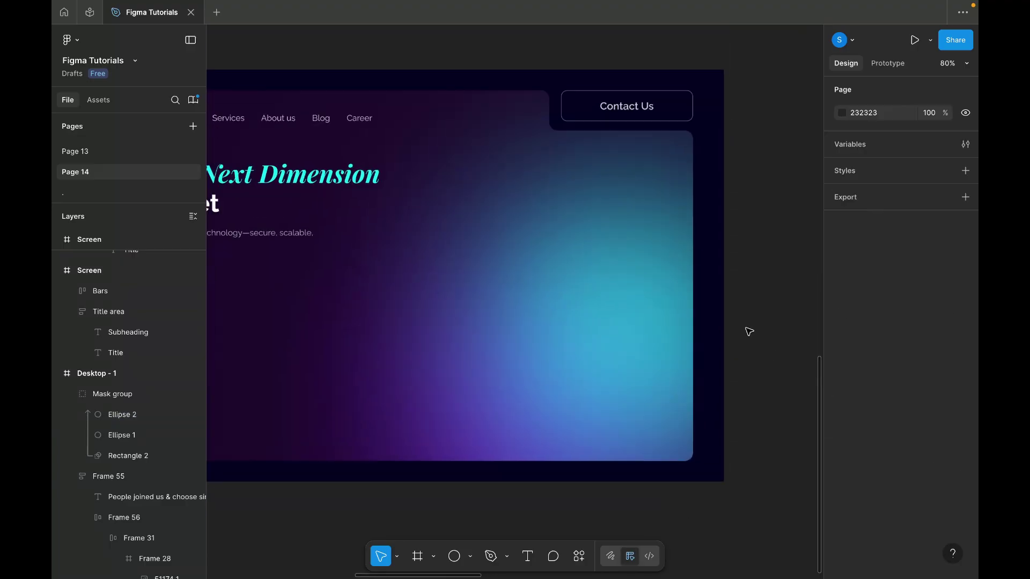
click(631, 292)
drag(600, 368, 646, 352)
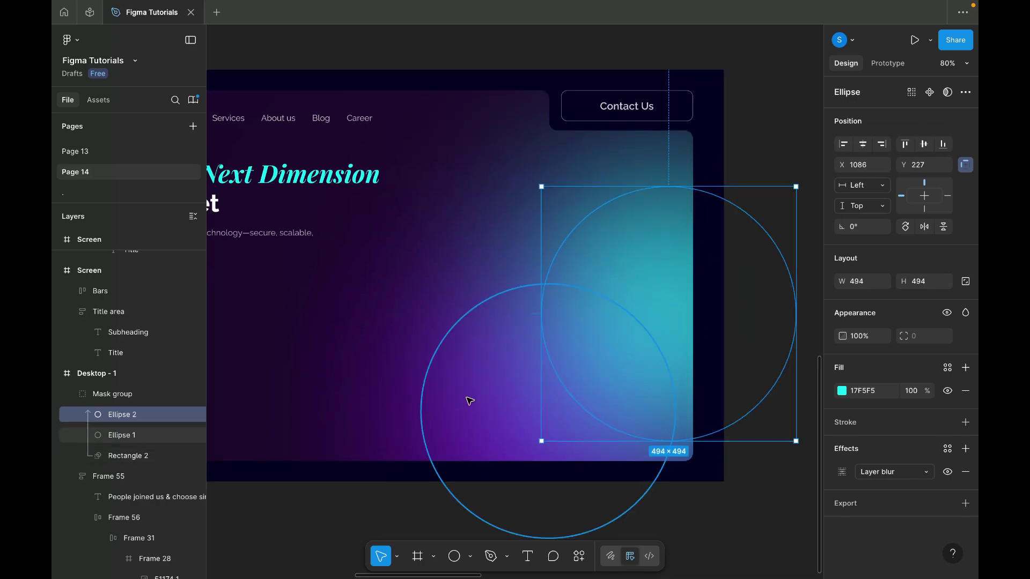
click(915, 392)
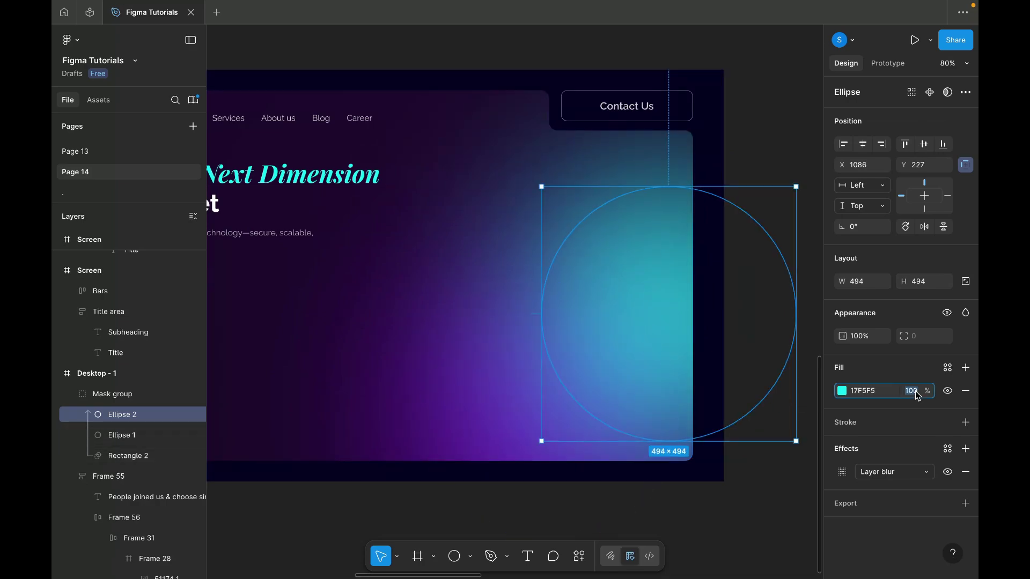
key(Return)
Set the purple glow's fill opacity to 80% and bring it above the cyan glow.
click(494, 395)
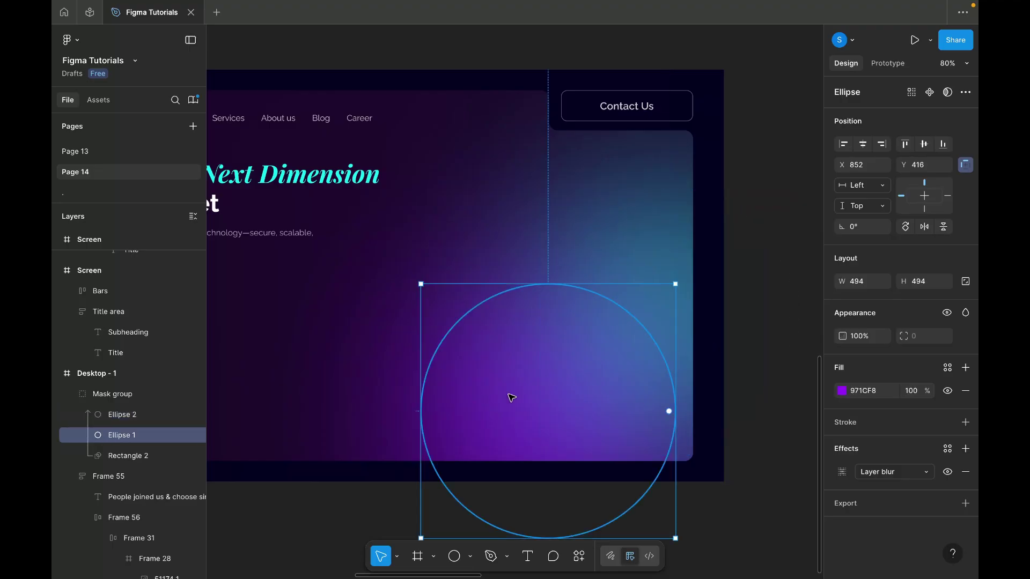
click(911, 391)
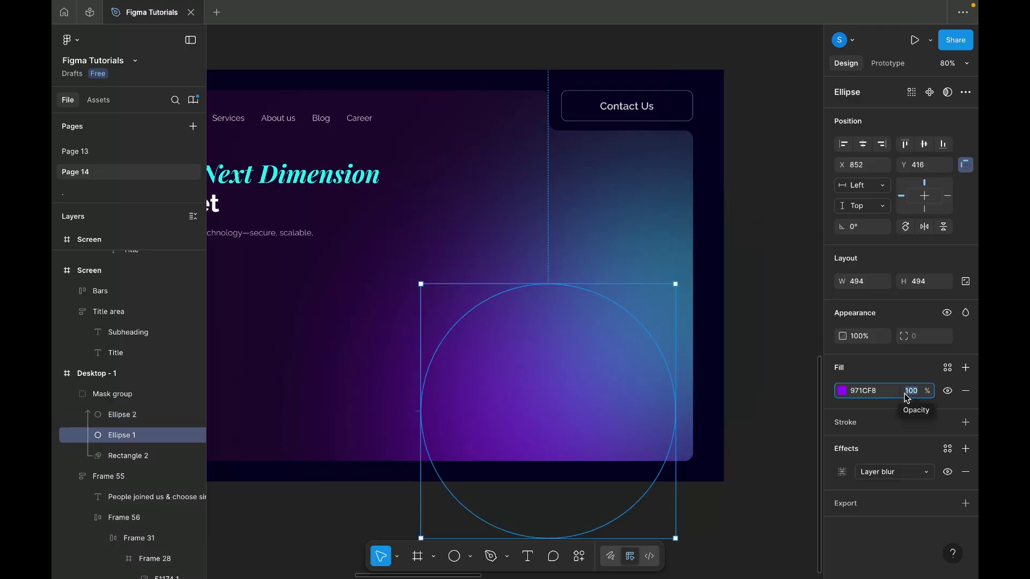
text(80)
key(Return)
key(ctrl+bracketright)
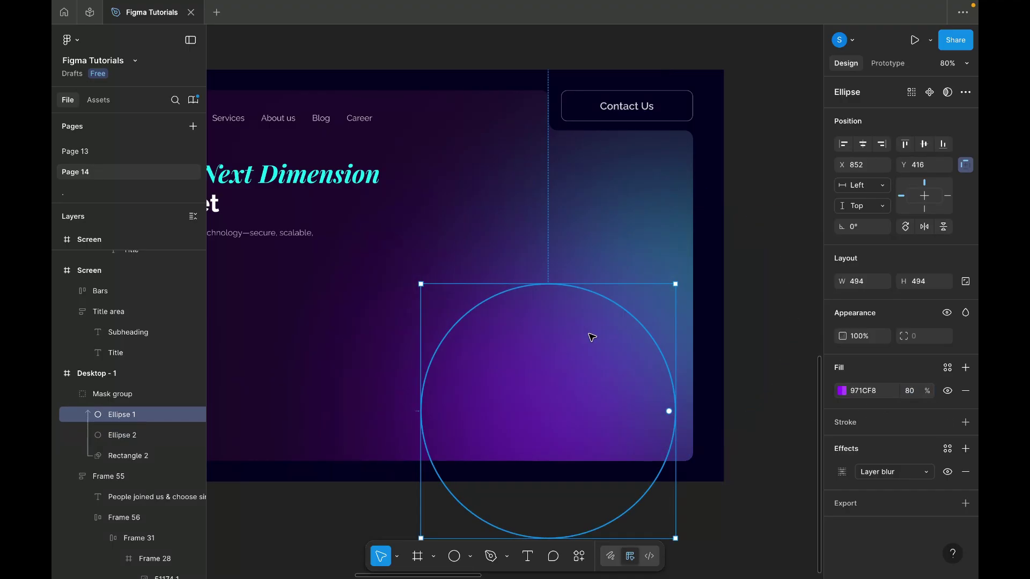
click(724, 329)
Select both the purple and cyan glows and set their layer blur to 420.
scroll(725, 331, down, 3)
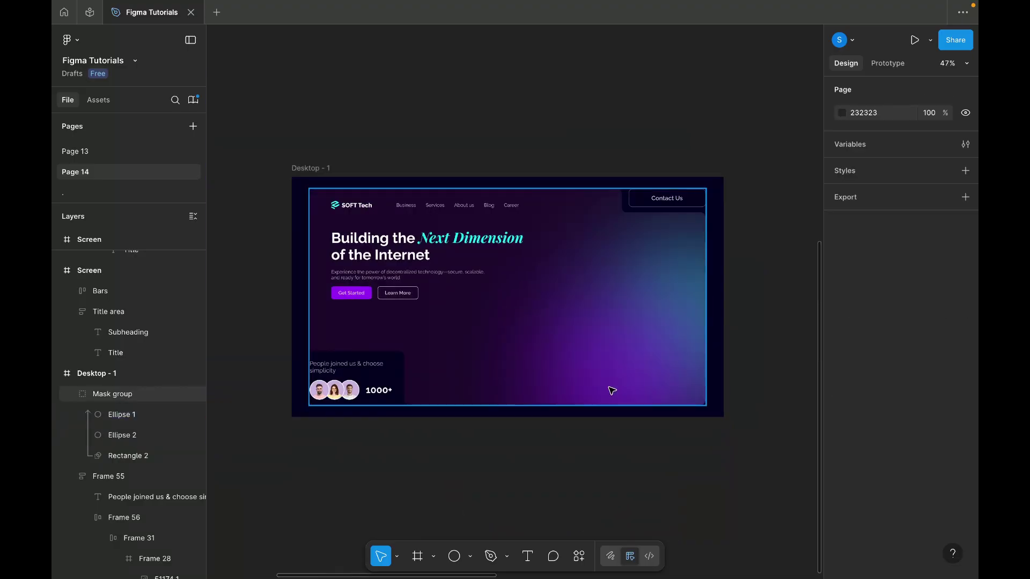
scroll(610, 391, up, 2)
click(639, 356)
shift+click(698, 238)
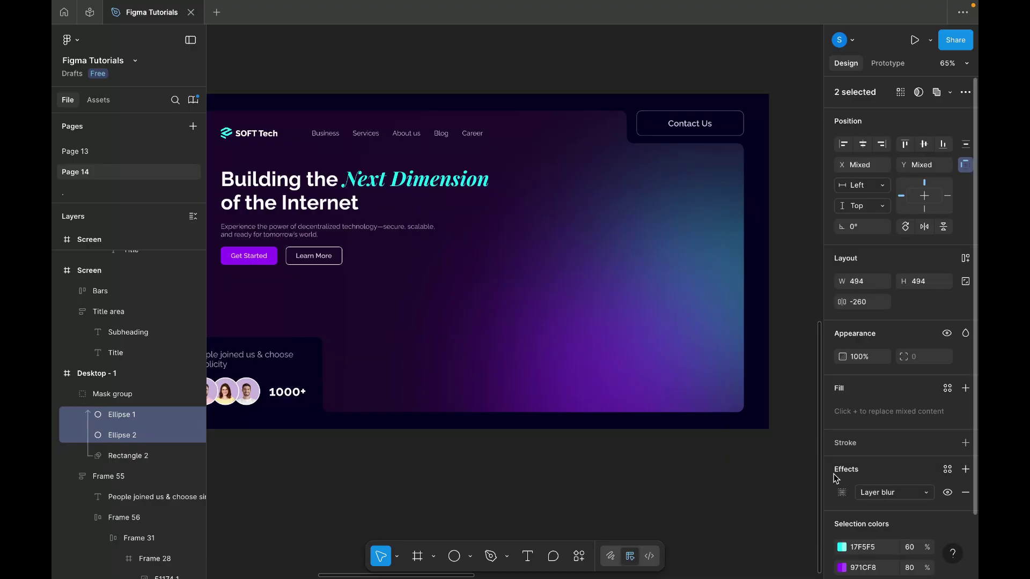
click(840, 494)
click(757, 546)
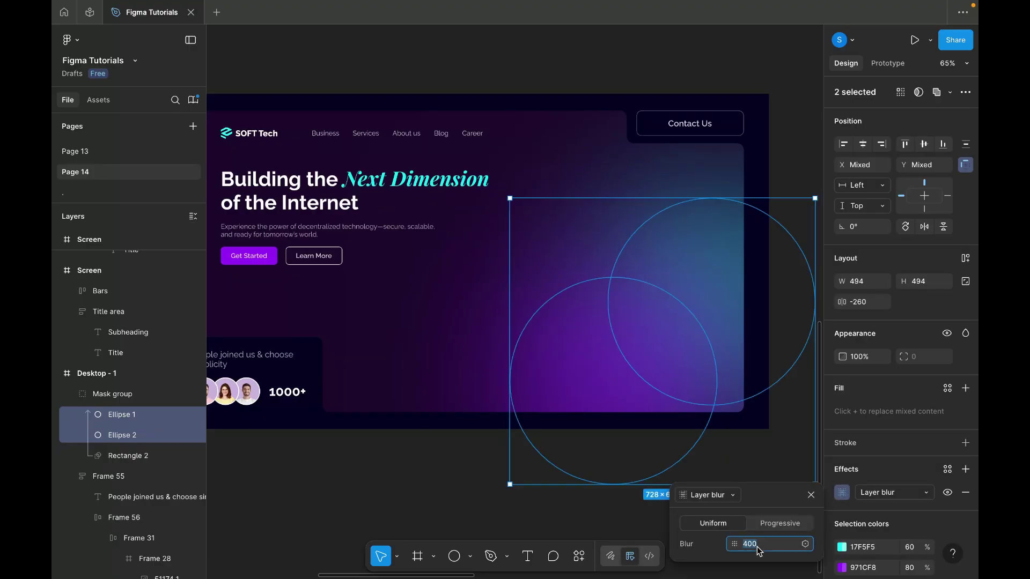
text(500)
key(Return)
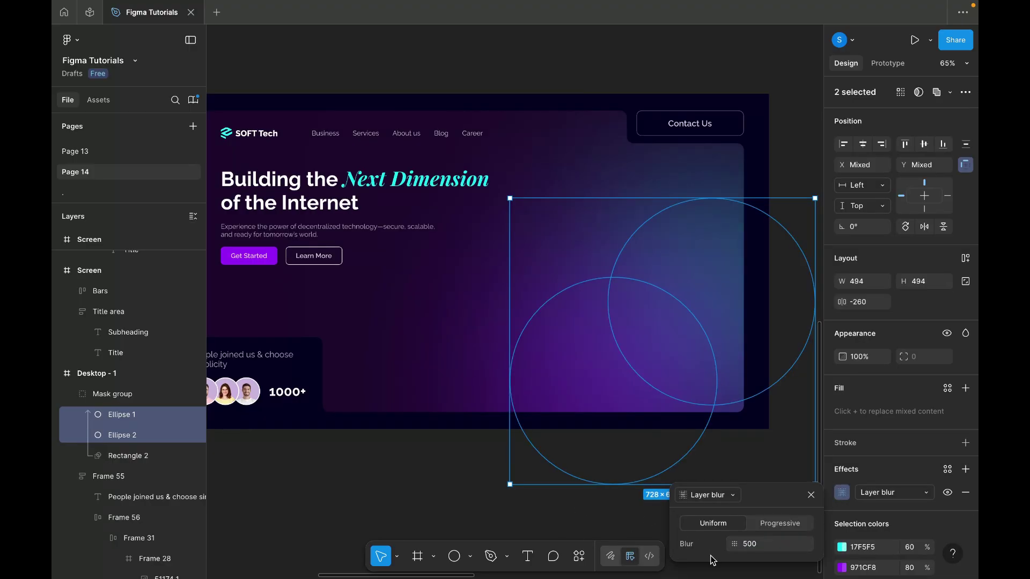
click(749, 545)
text(420)
key(Return)
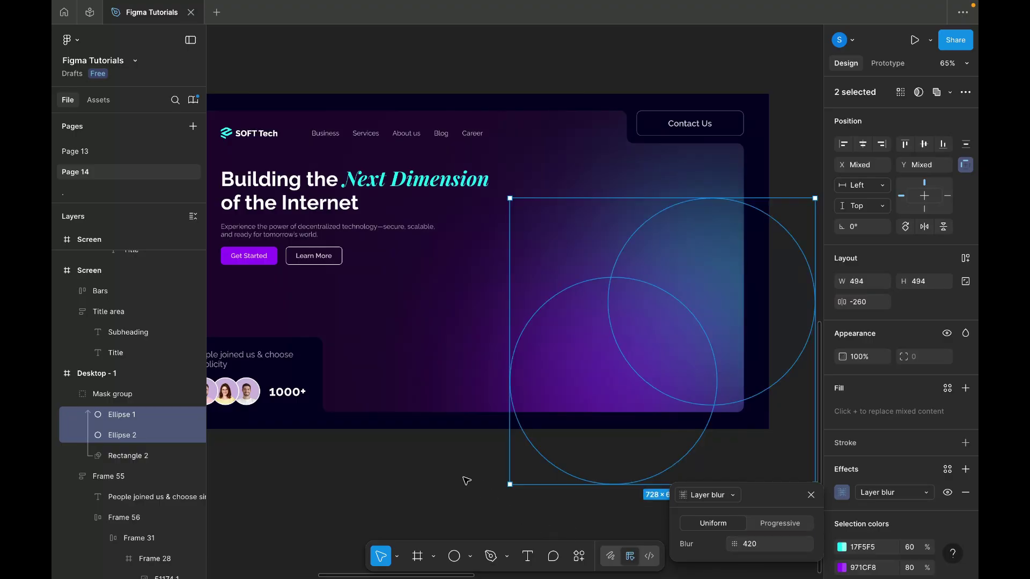
click(466, 481)
scroll(466, 481, down, 3)
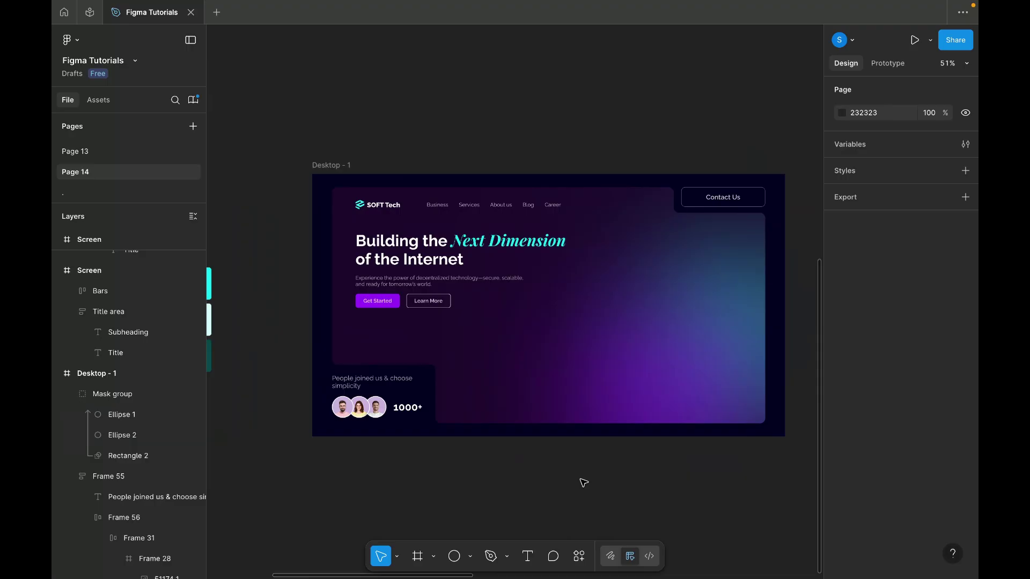
Duplicate Ellipse 1, align the copy top-left, and drag it past the frame corner.
click(651, 417)
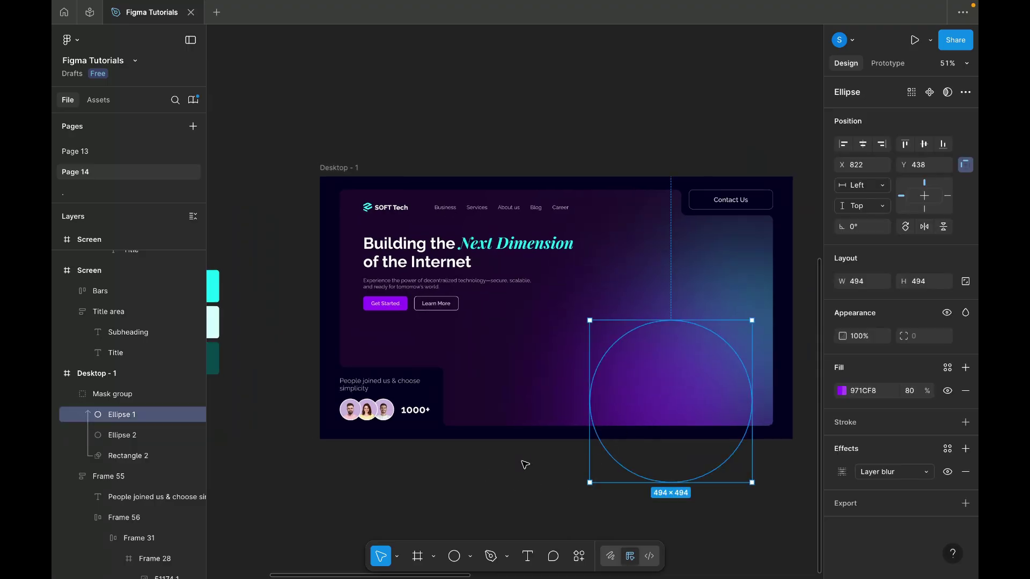
key(ctrl+d)
click(843, 145)
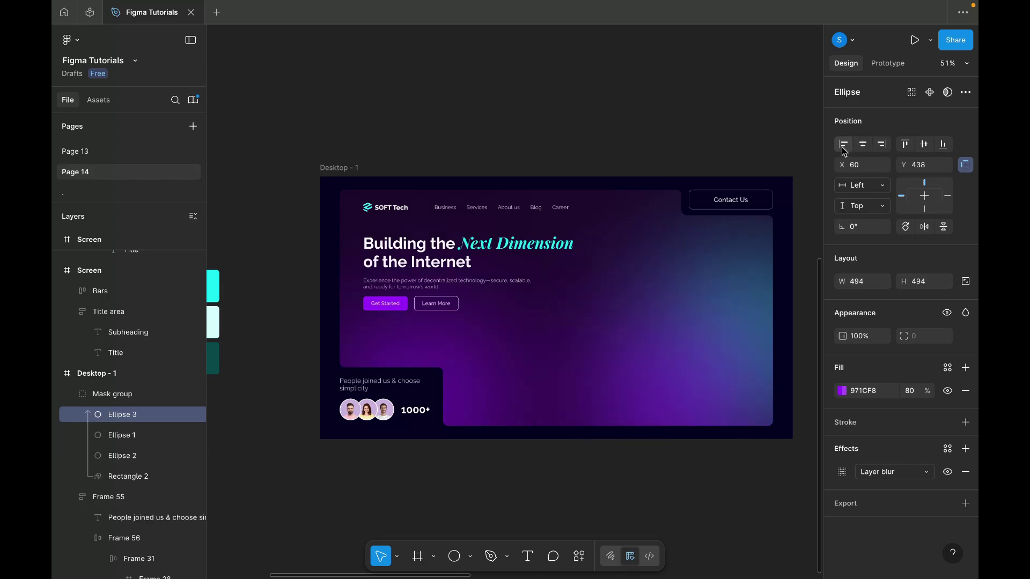
click(905, 144)
scroll(408, 272, up, 3)
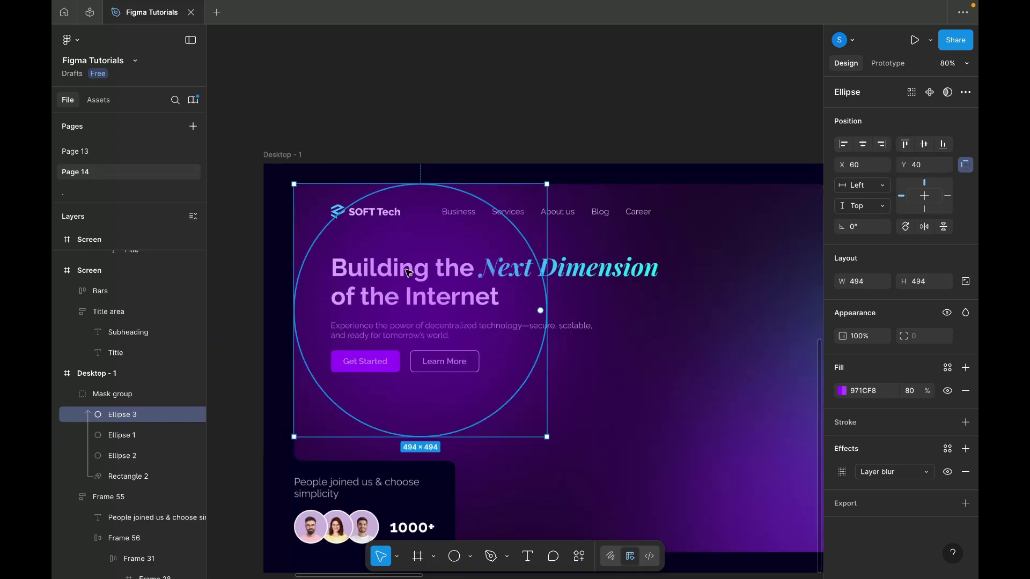
drag(400, 366, 376, 309)
Inspect the points of the mask shape Rectangle 2 without changing it.
scroll(372, 304, left, 5)
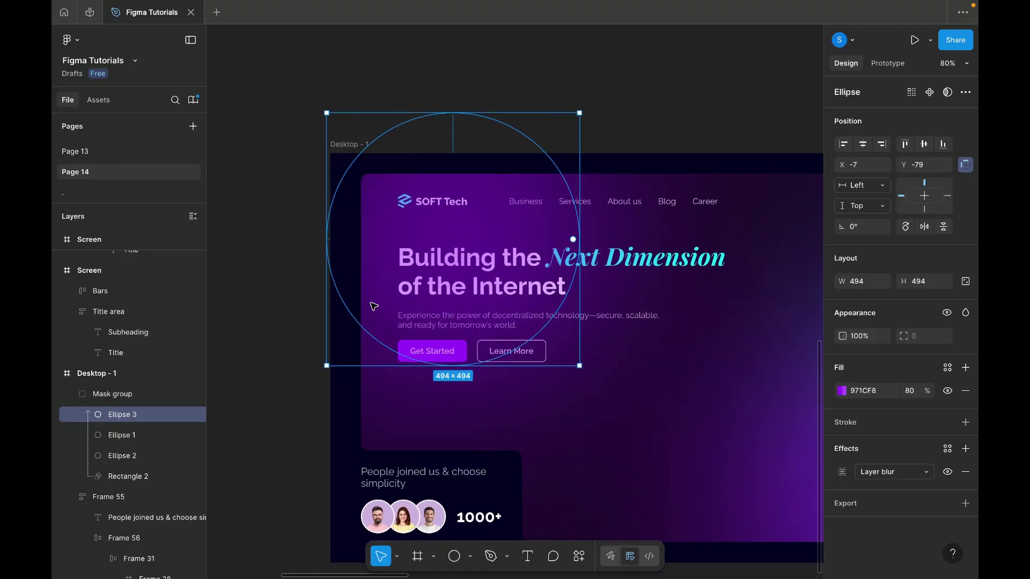
click(708, 263)
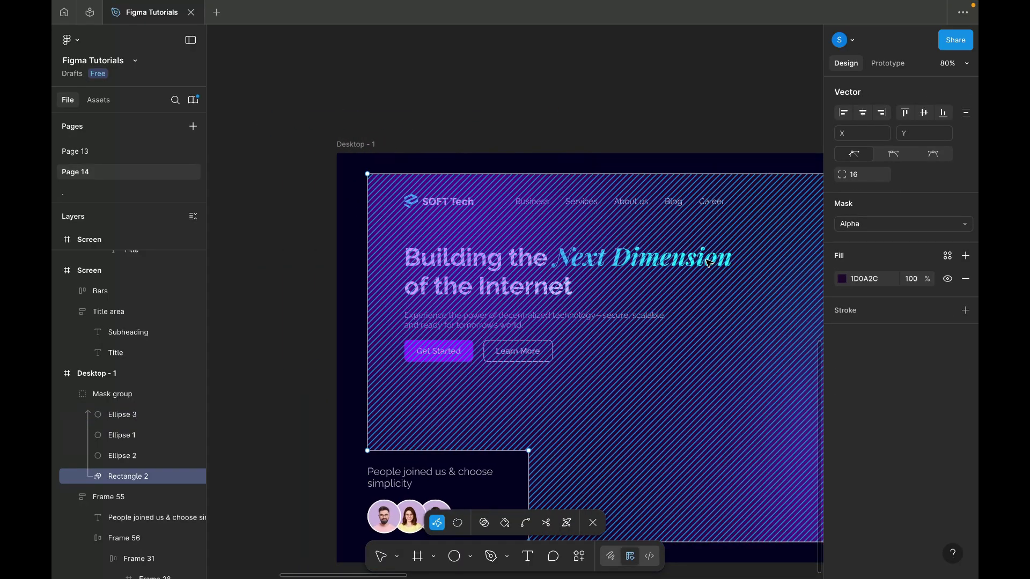
scroll(501, 96, right, 2)
click(501, 97)
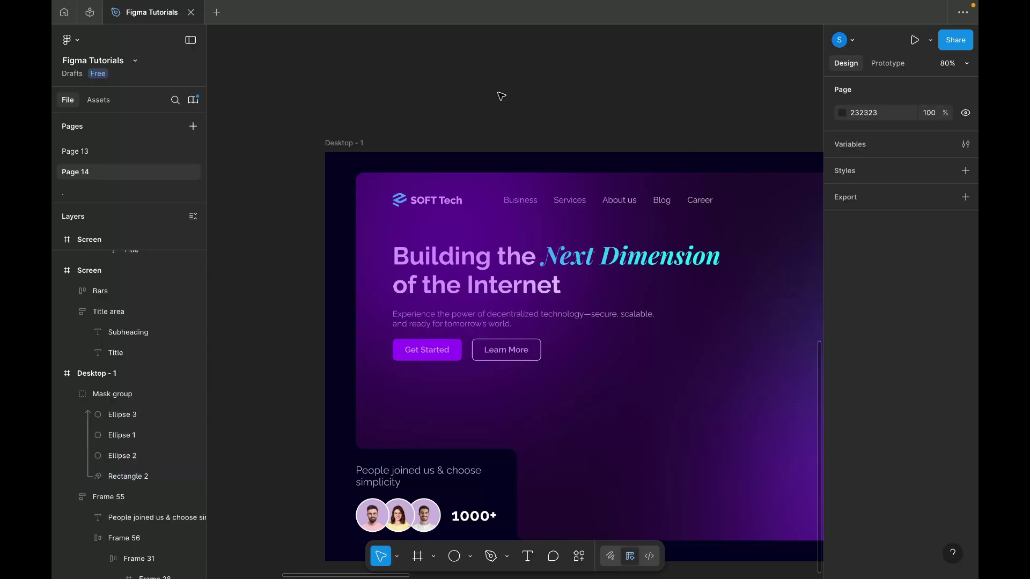
click(391, 276)
double_click(391, 277)
key(Escape)
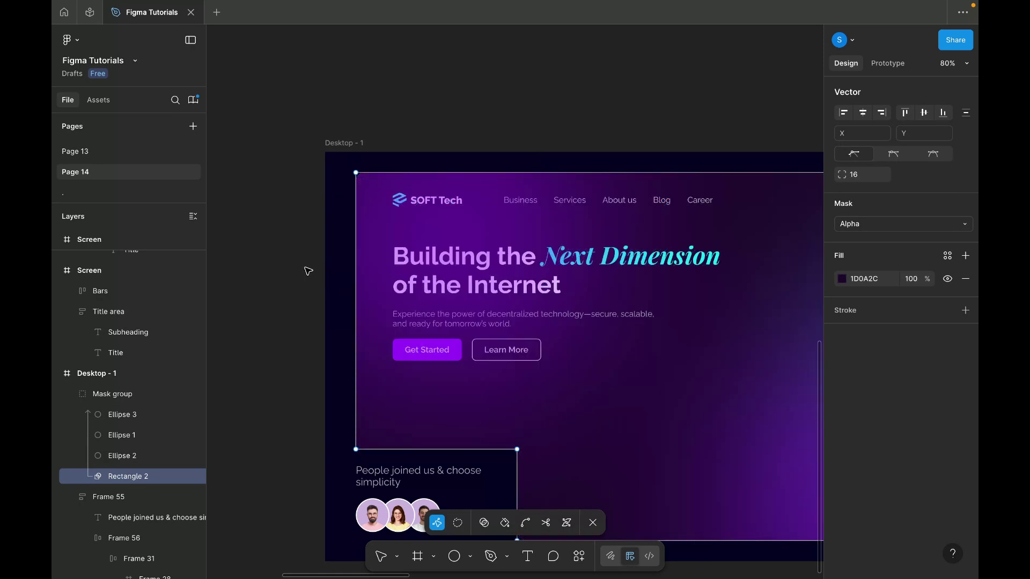
Nudge the new top-left glow further up-left and select the whole glow Mask group.
click(378, 238)
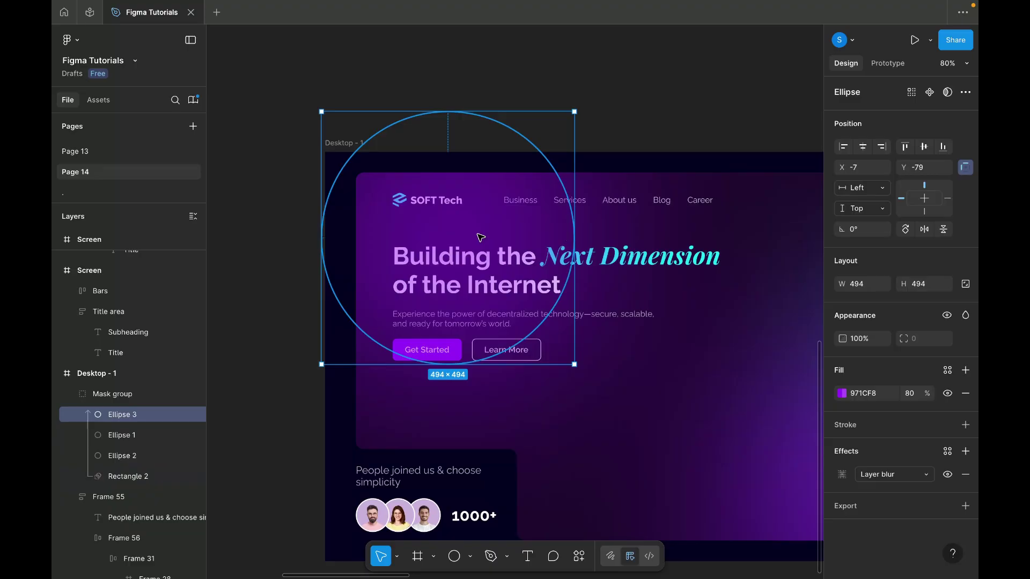
drag(481, 238, 467, 234)
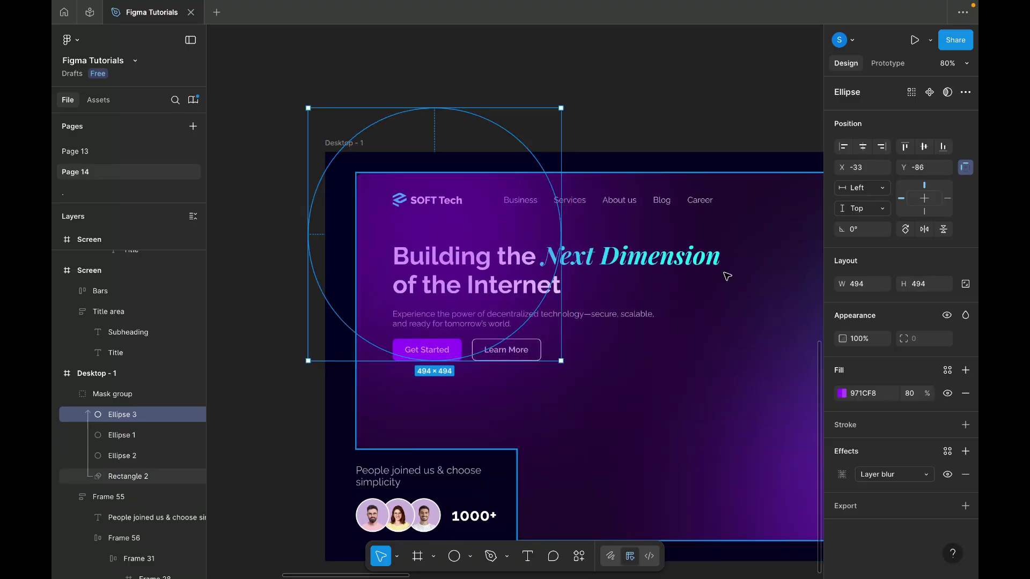
double_click(625, 372)
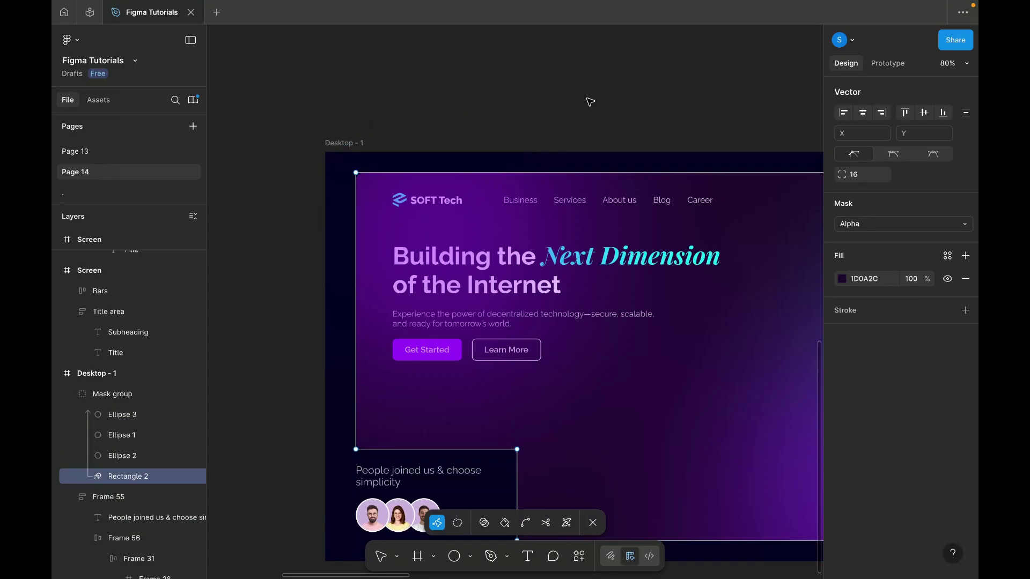
key(Escape)
key(Escape)
scroll(590, 102, down, 3)
scroll(590, 102, down, 2)
scroll(561, 269, right, 2)
click(559, 279)
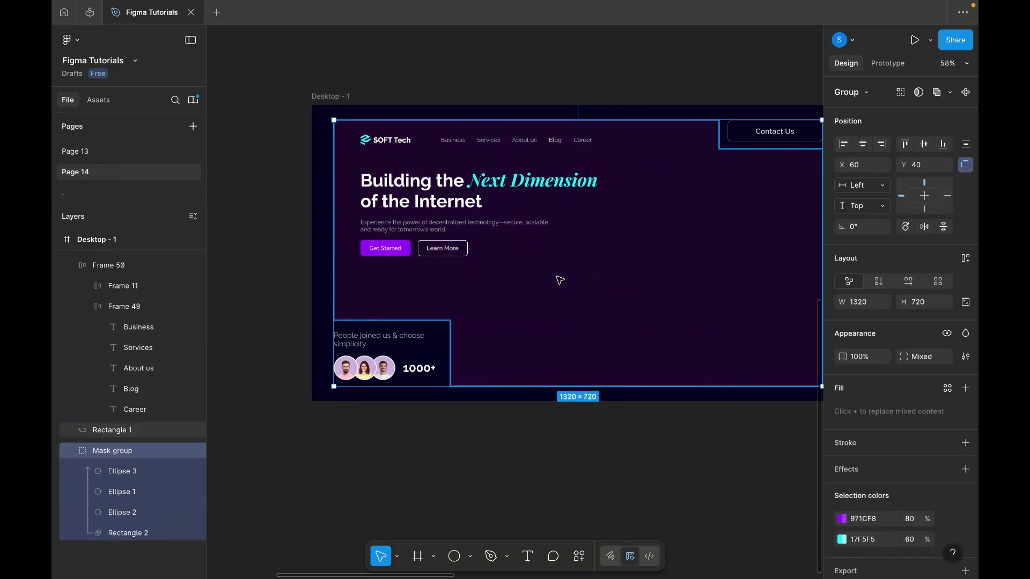
Bring the glow Mask group forward above Rectangle 1 with Ctrl+].
key(ctrl+])
click(561, 65)
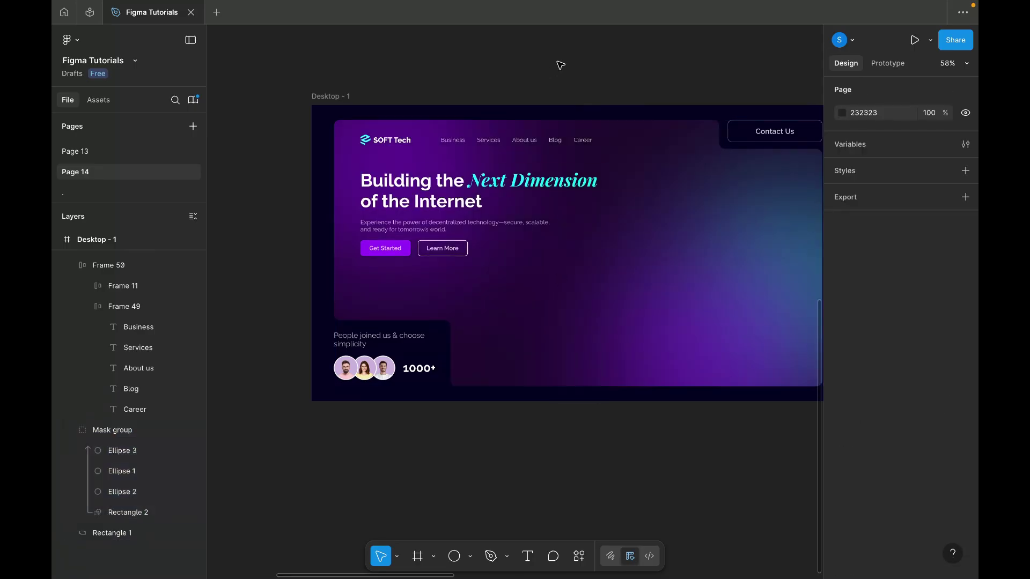
scroll(560, 65, right, 2)
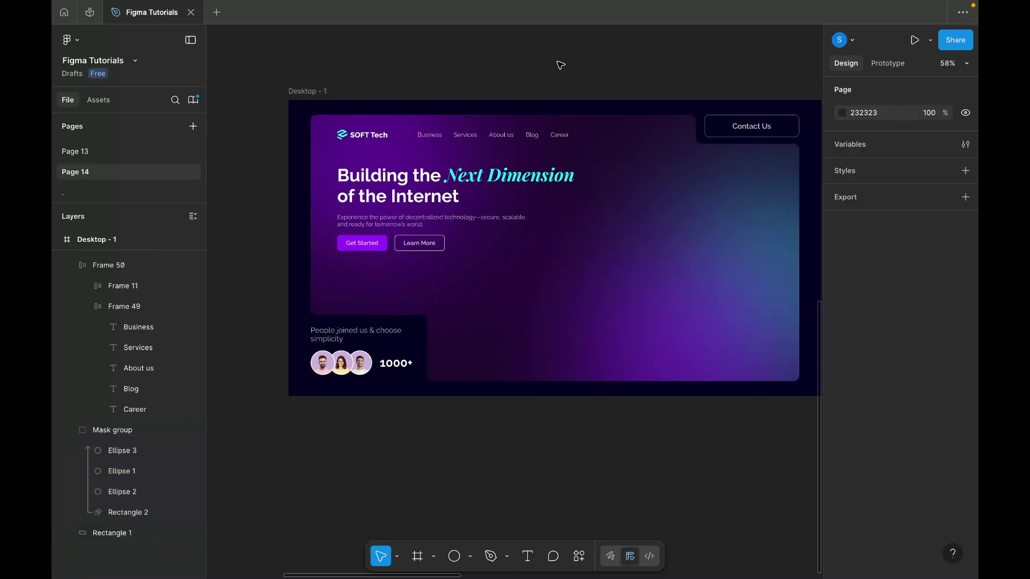
scroll(560, 65, right, 2)
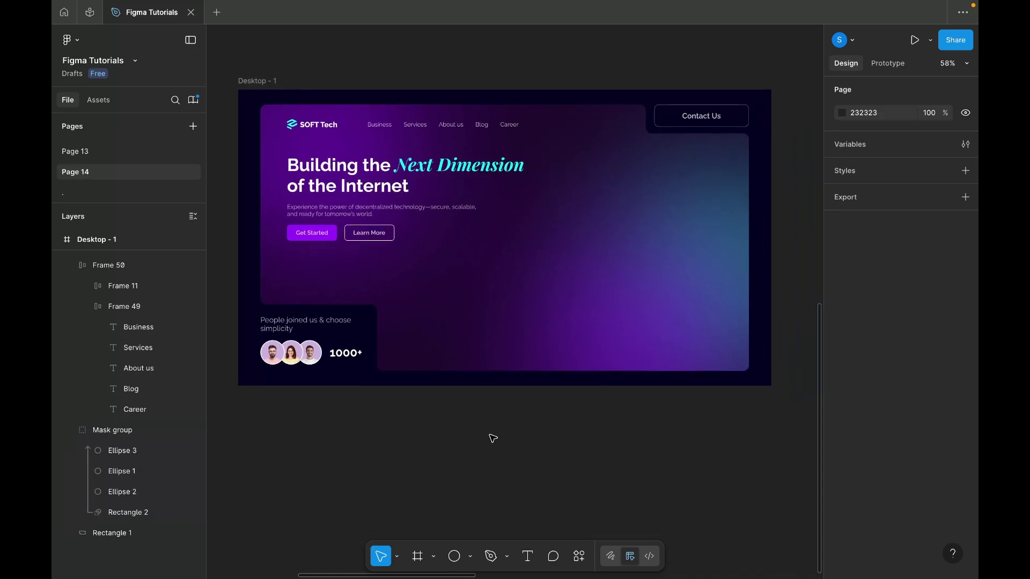
scroll(493, 439, left, 1)
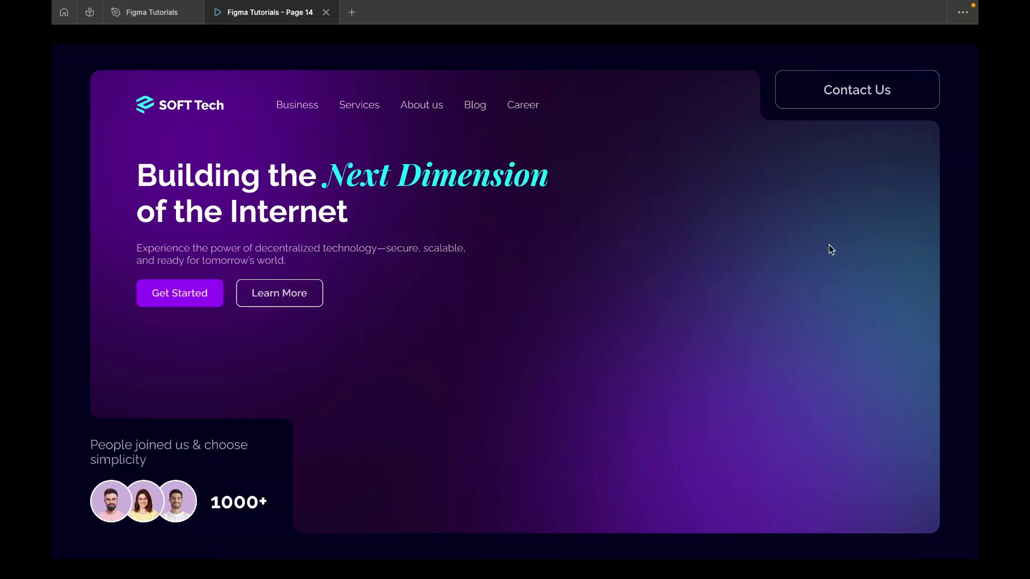
Open the hero banner in Figma's prototype preview.
click(153, 12)
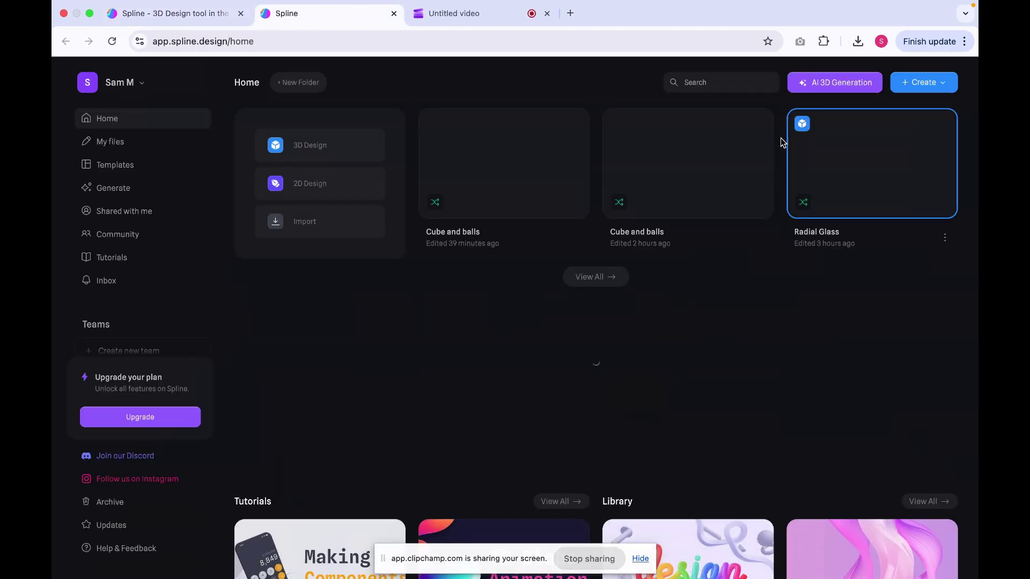
Search Spline Community for 'cube and b' and open the Cube and balls scene.
click(145, 235)
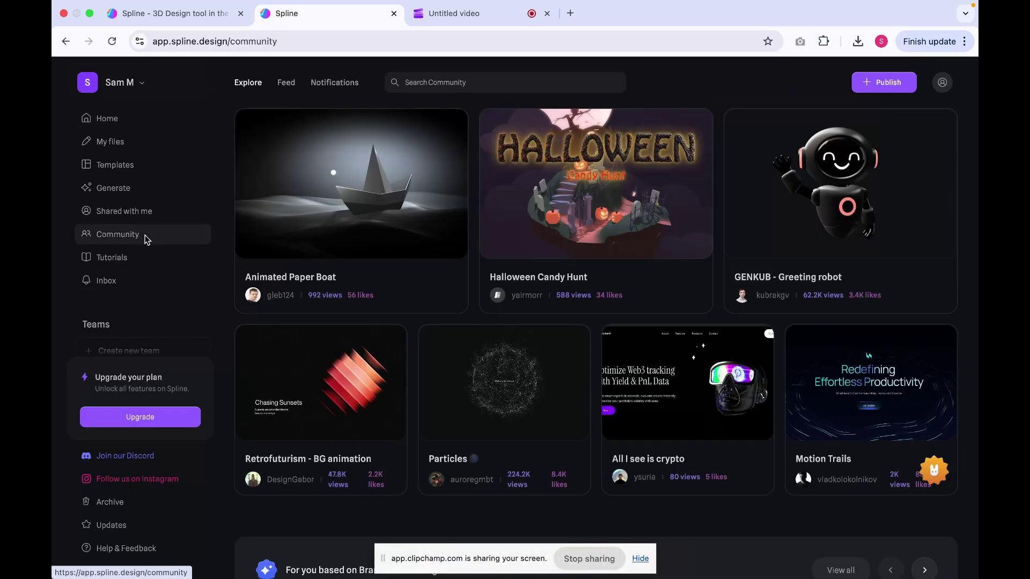
click(434, 86)
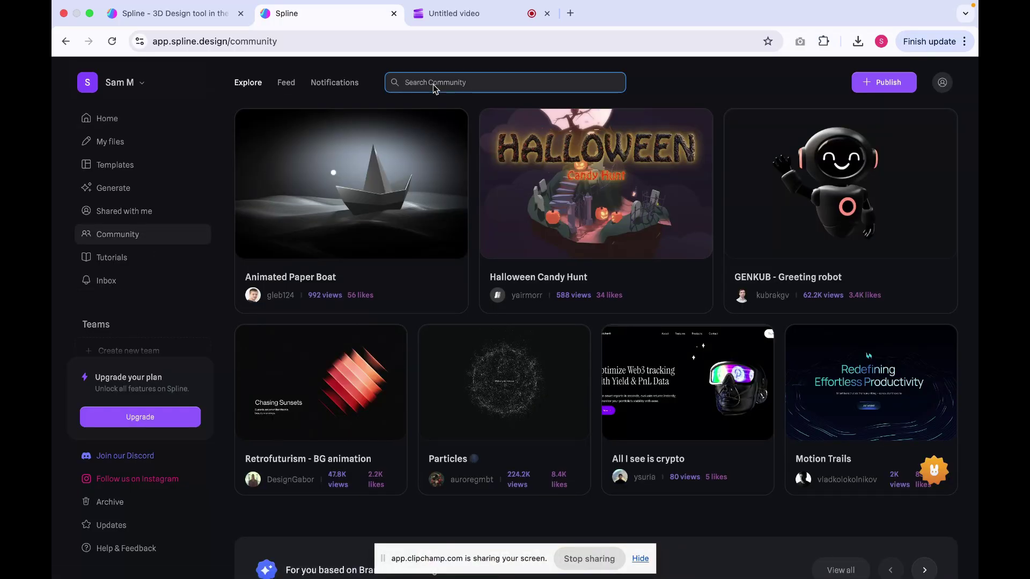
text(cube)
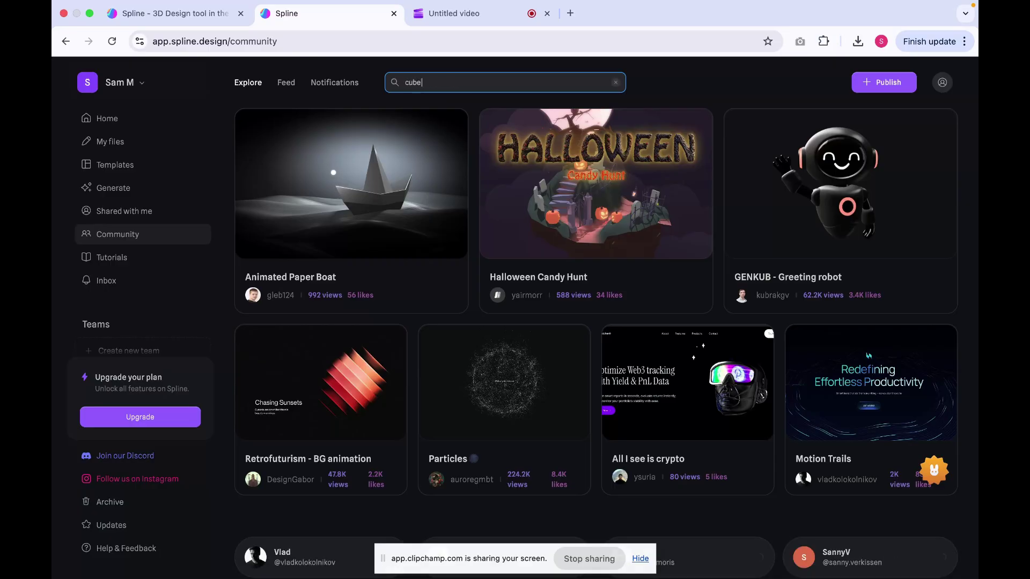
text( and ball)
key(Return)
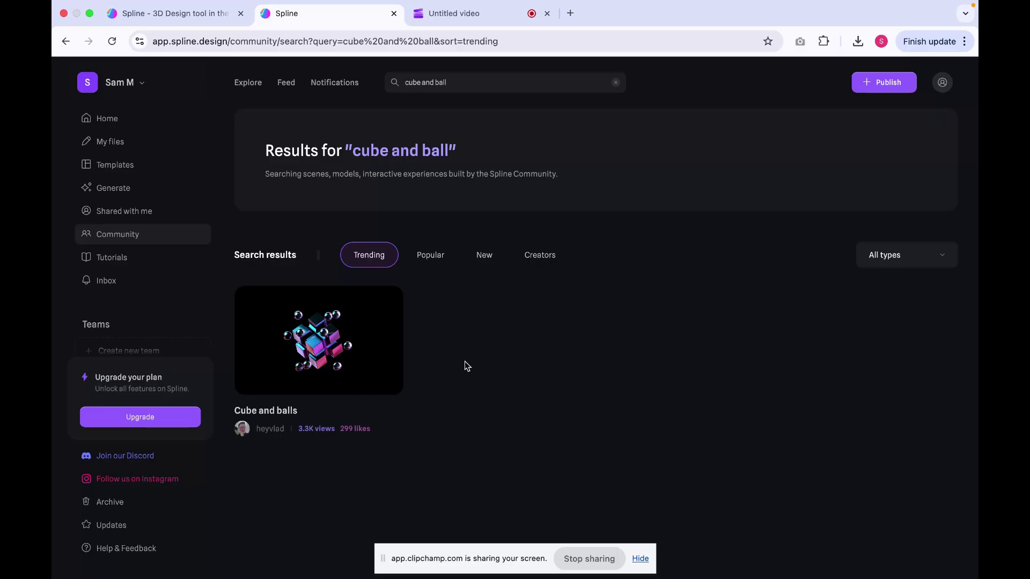
click(368, 338)
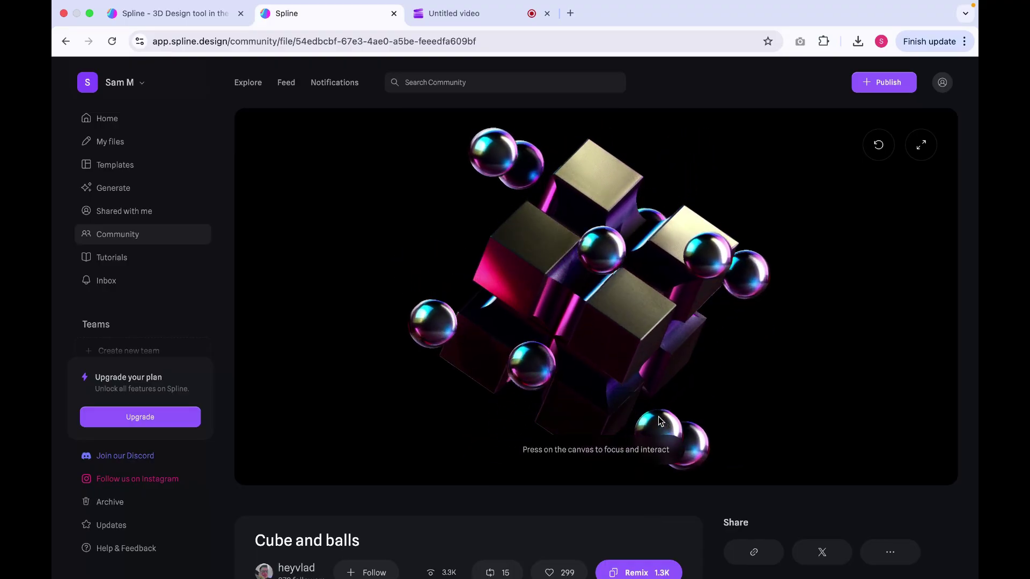
Browse the Cube and balls page, then Remix it into an editable copy.
scroll(706, 439, down, 4)
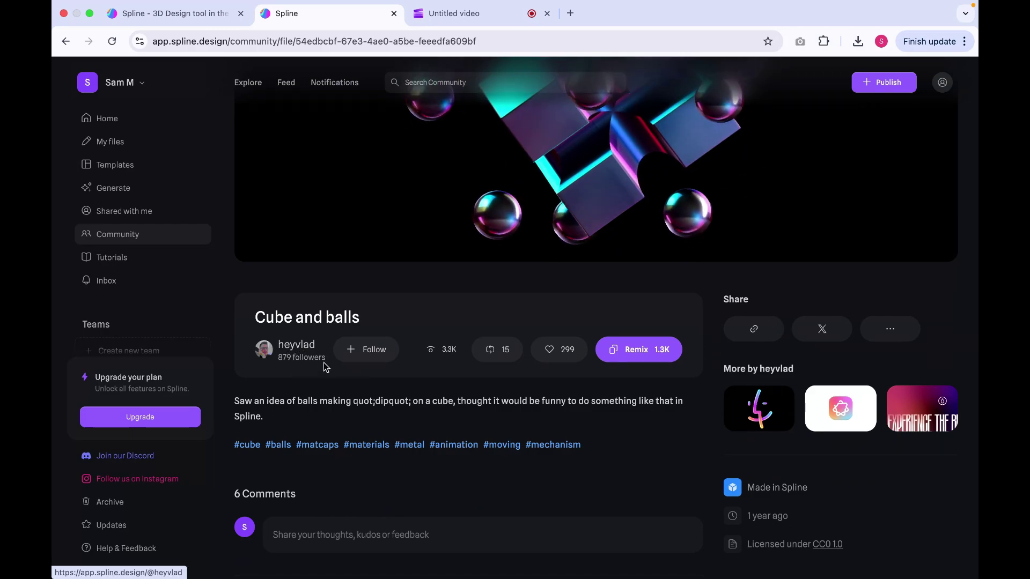
scroll(436, 386, down, 2)
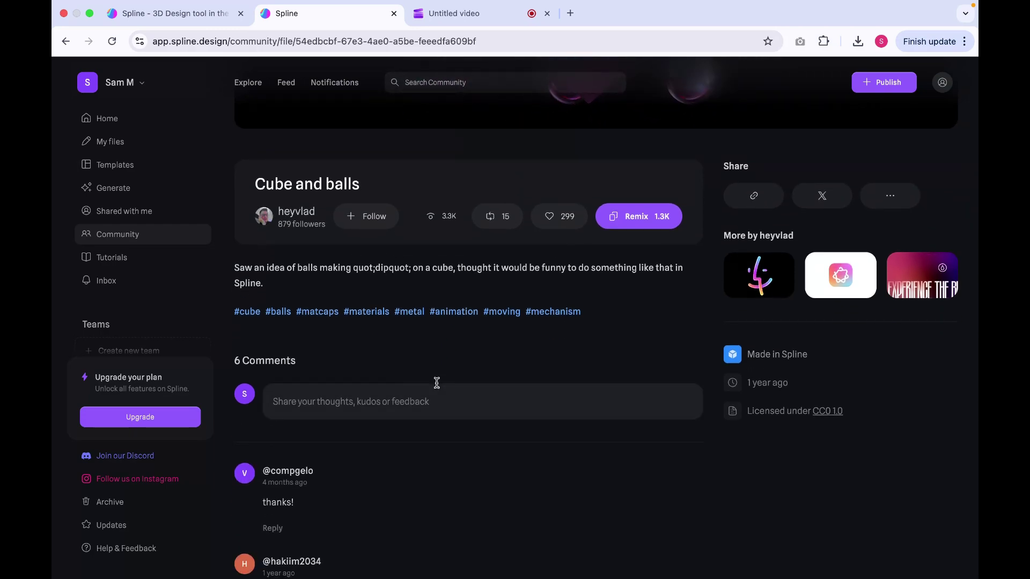
scroll(437, 383, up, 2)
scroll(437, 383, up, 4)
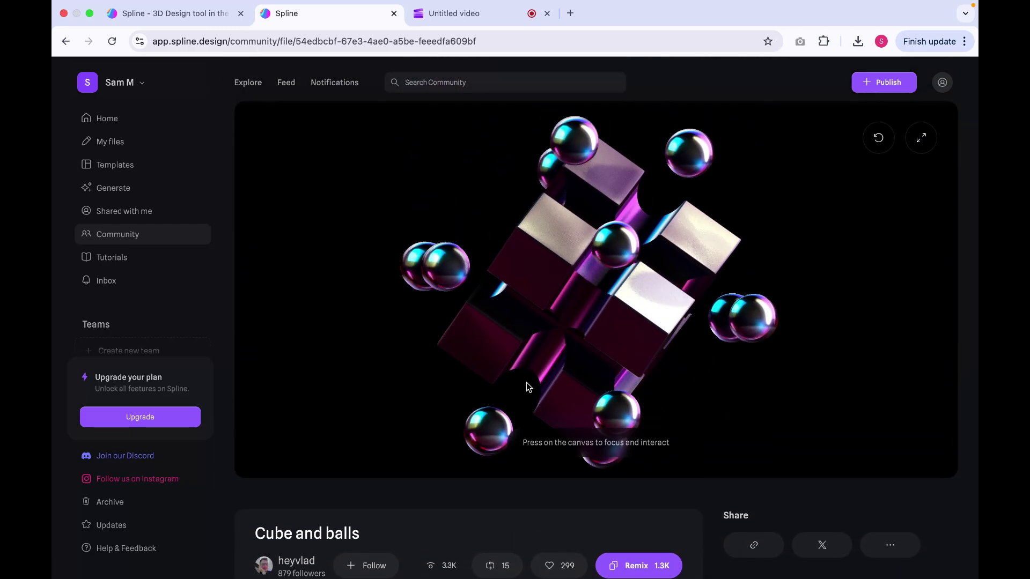
click(631, 560)
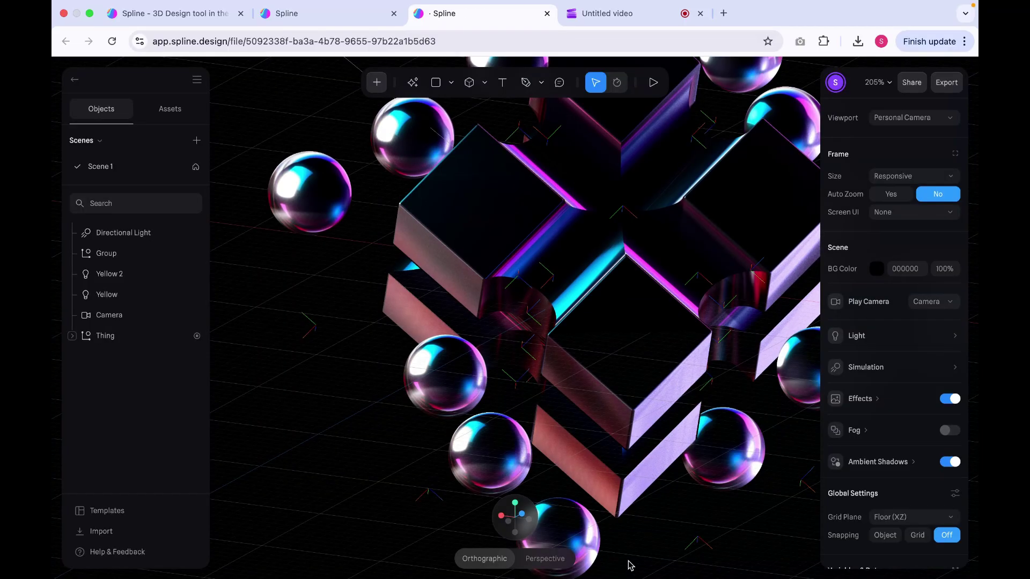
Set the Play Settings BG Color to Hide and update the public URL.
click(632, 489)
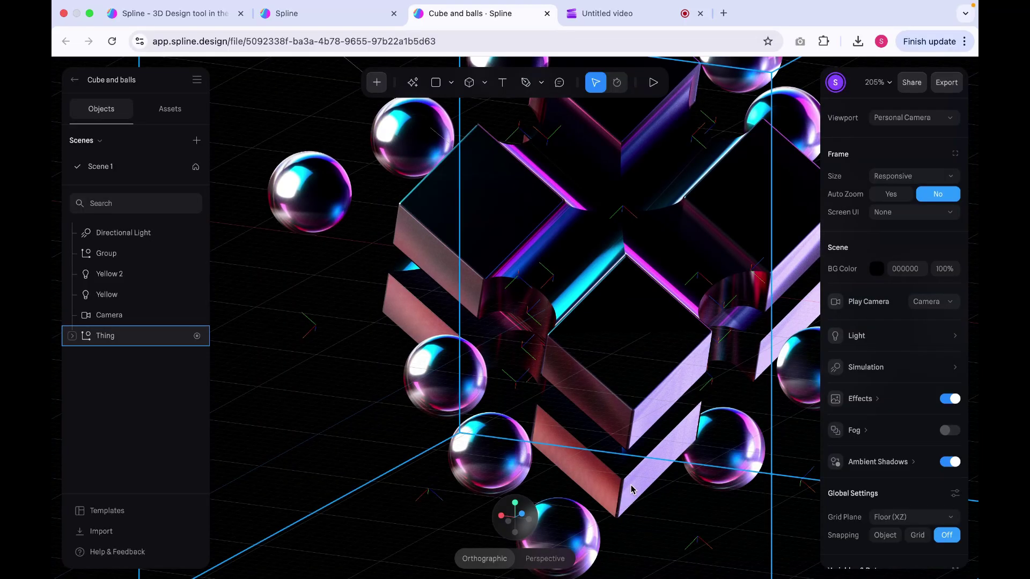
key(Escape)
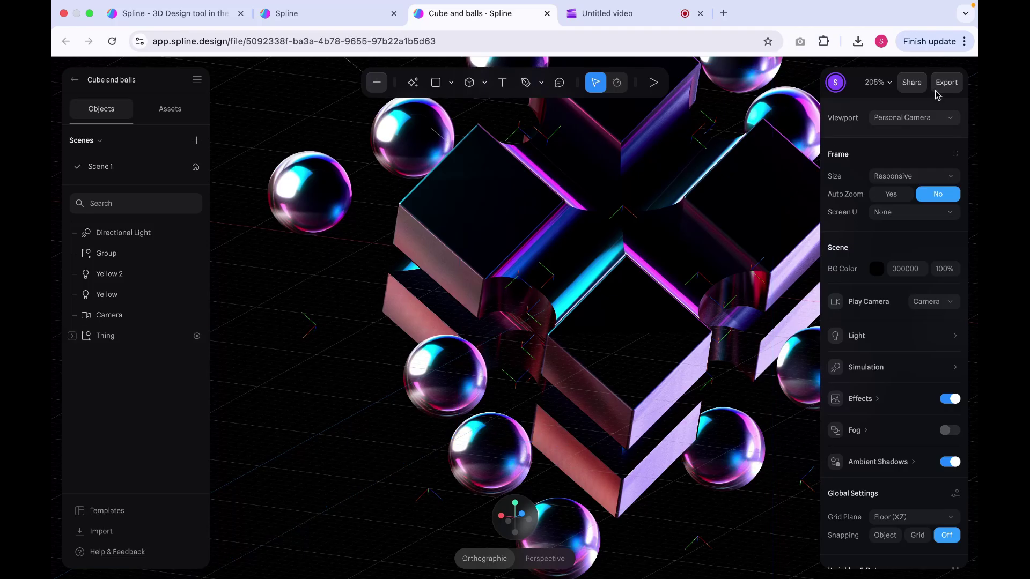
click(949, 86)
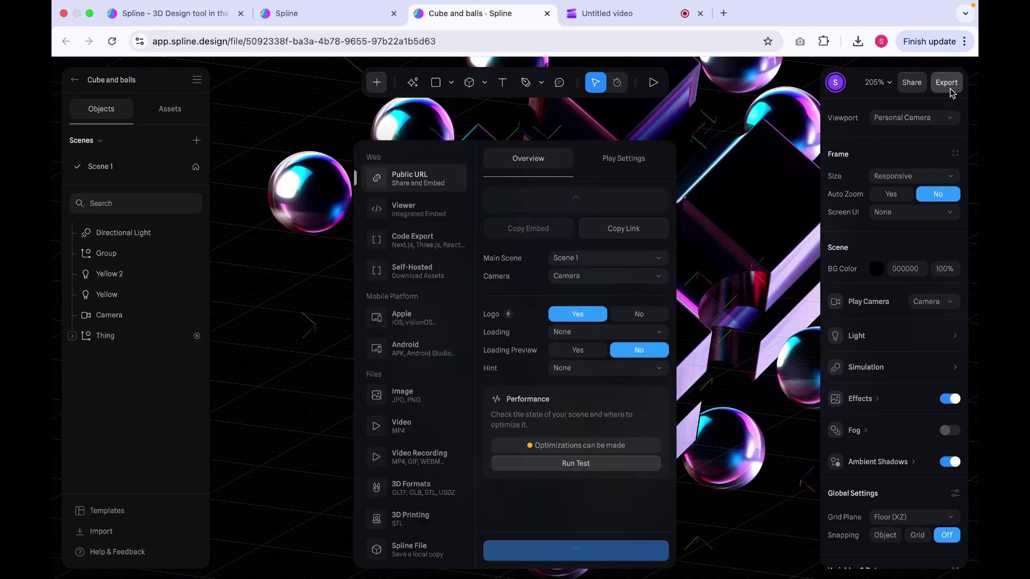
click(646, 161)
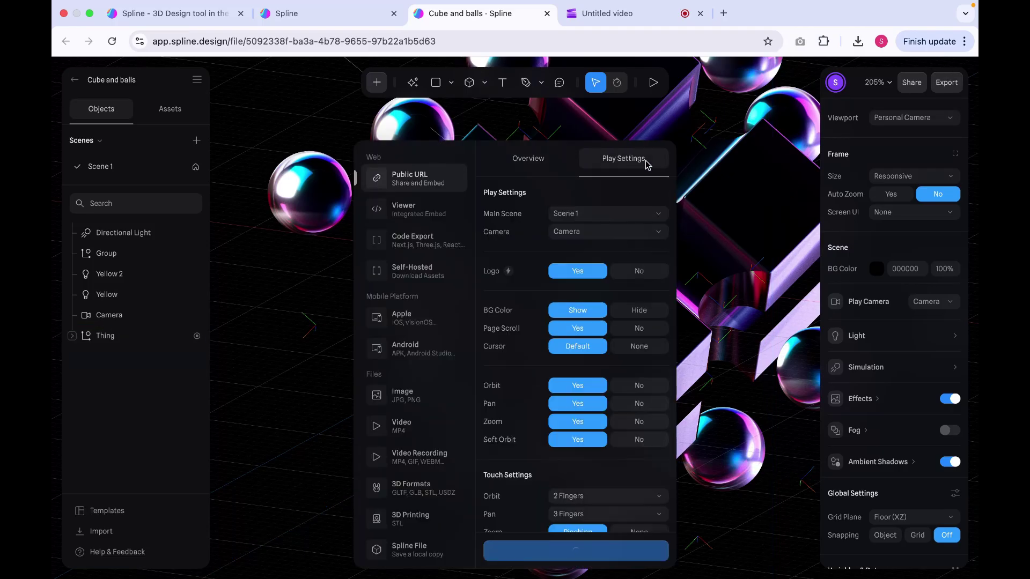
click(625, 313)
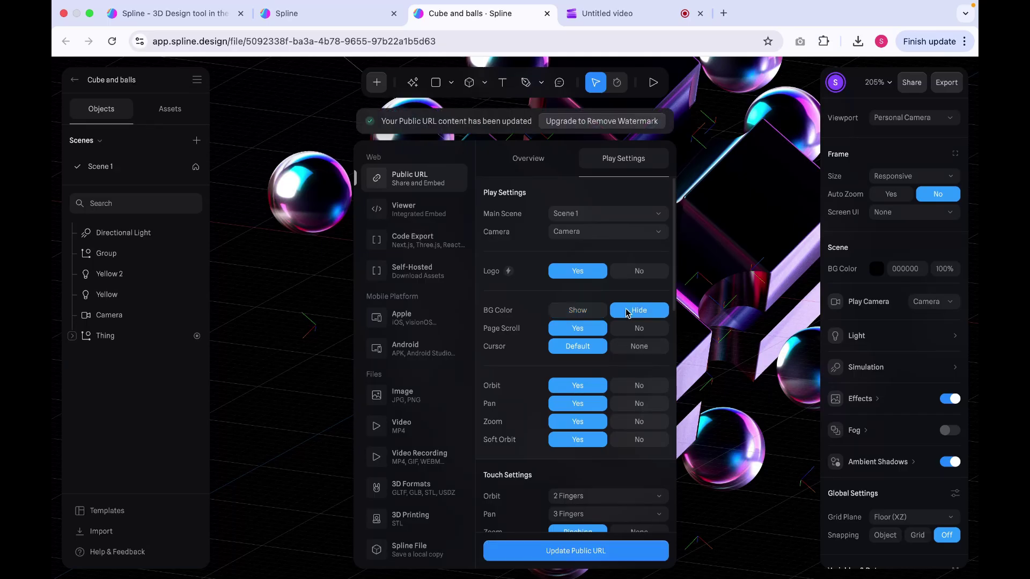
click(576, 551)
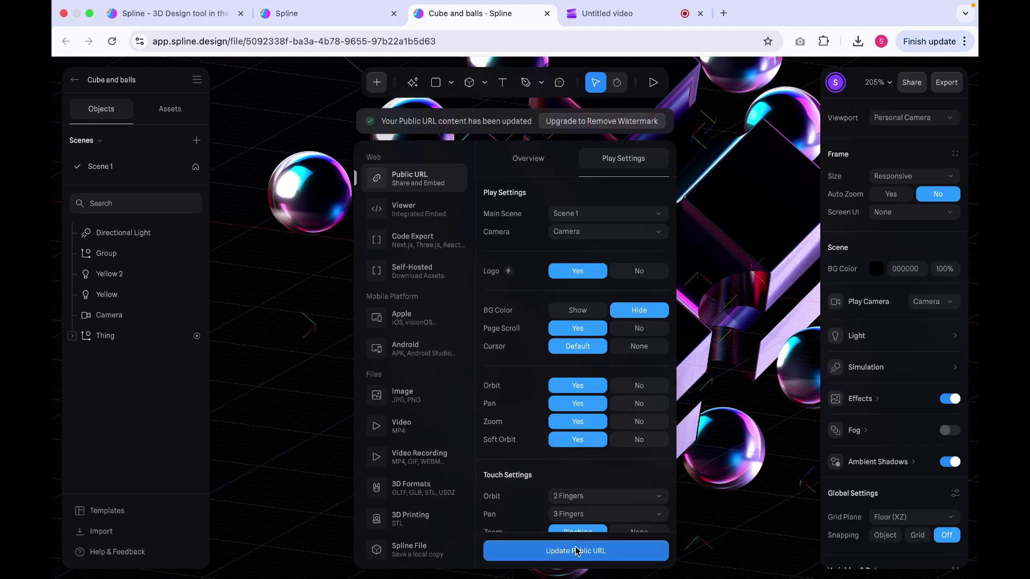
Copy the scene's embed code from the export Overview.
click(533, 167)
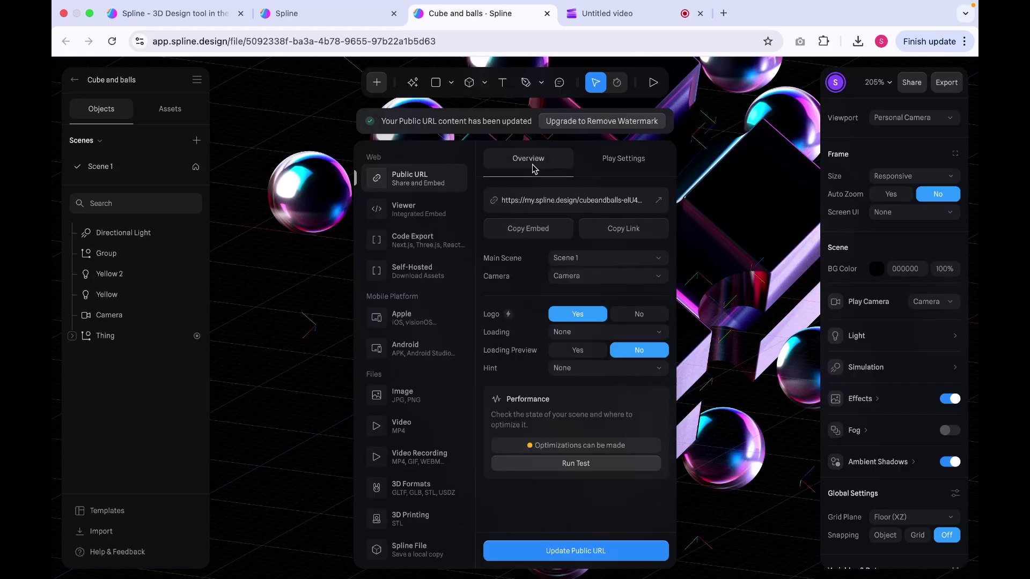
click(527, 236)
click(538, 232)
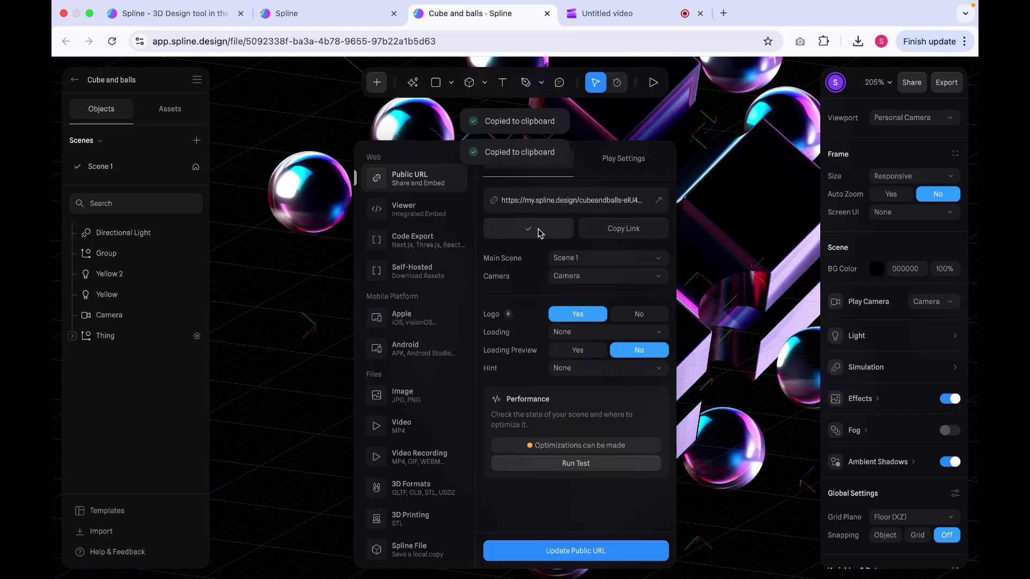
Draw a rectangle over the hero's right side, widen it leftward, and hide its fill.
mouse_move(708, 576)
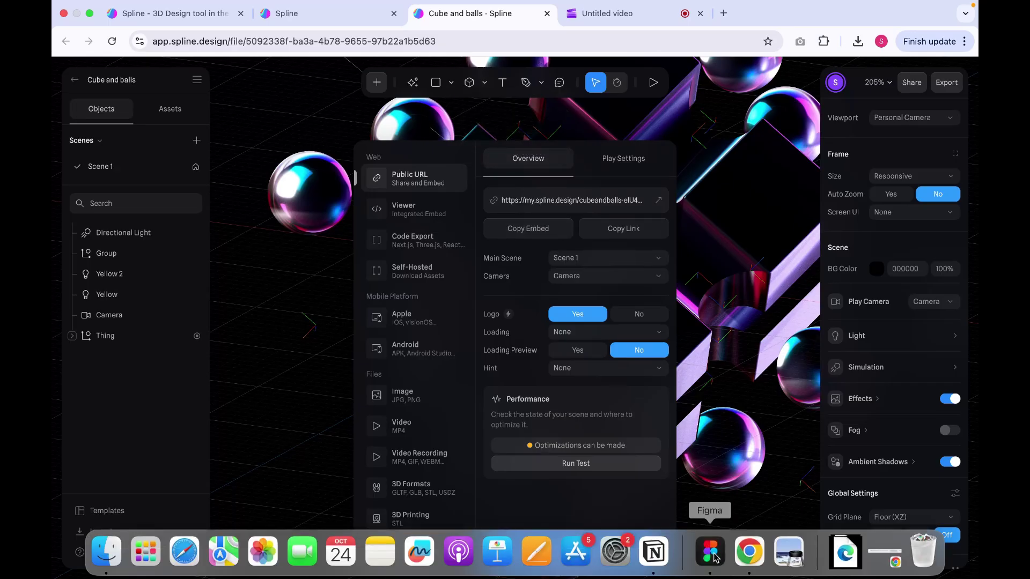
click(712, 552)
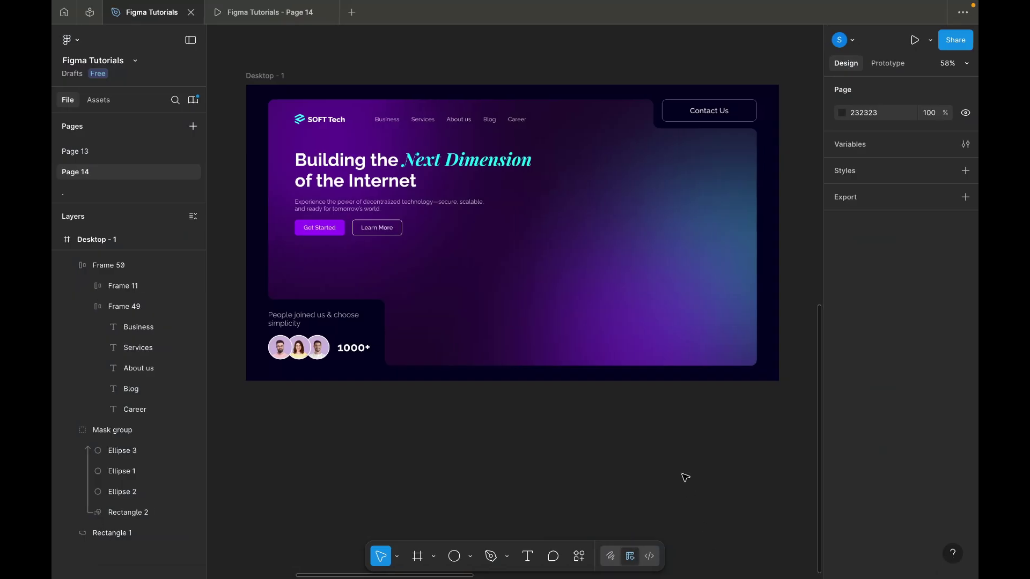
key(r)
mouse_move(546, 160)
mouse_down()
mouse_move(719, 329)
mouse_move(777, 355)
mouse_move(778, 379)
mouse_up()
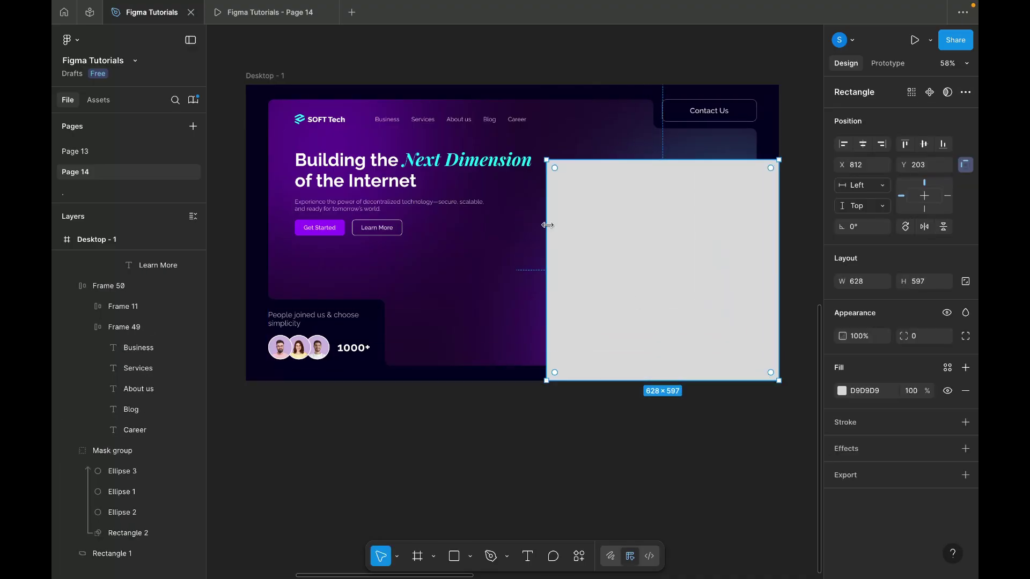
drag(546, 225, 504, 226)
click(948, 391)
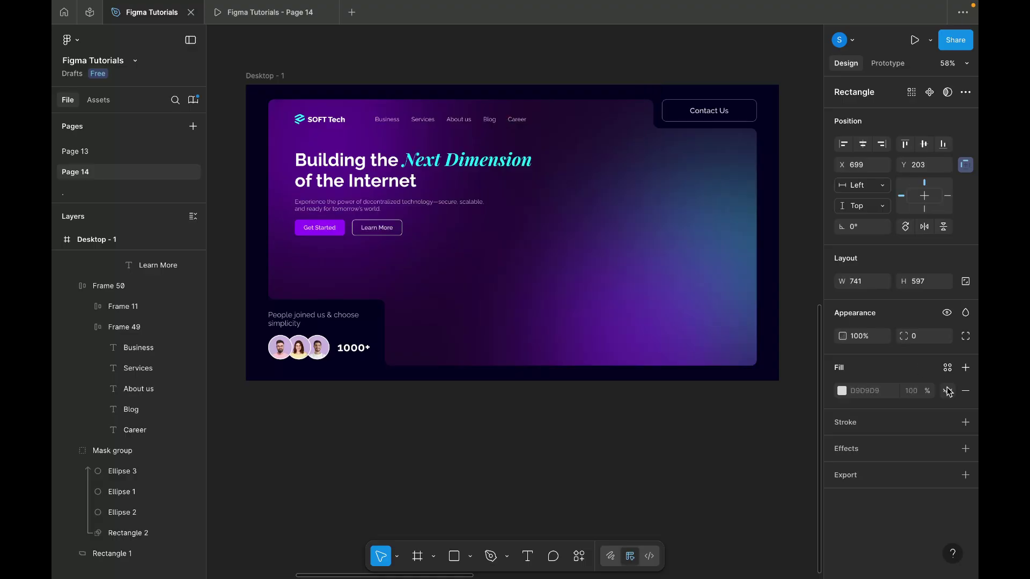
click(610, 405)
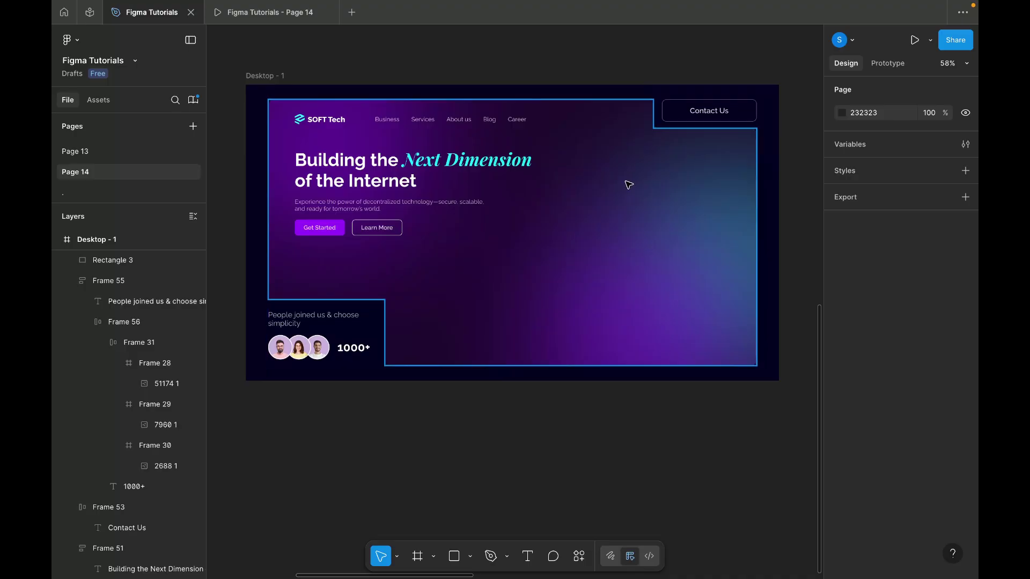
Reselect the invisible Rectangle 3 layer and open the quick actions search.
click(648, 237)
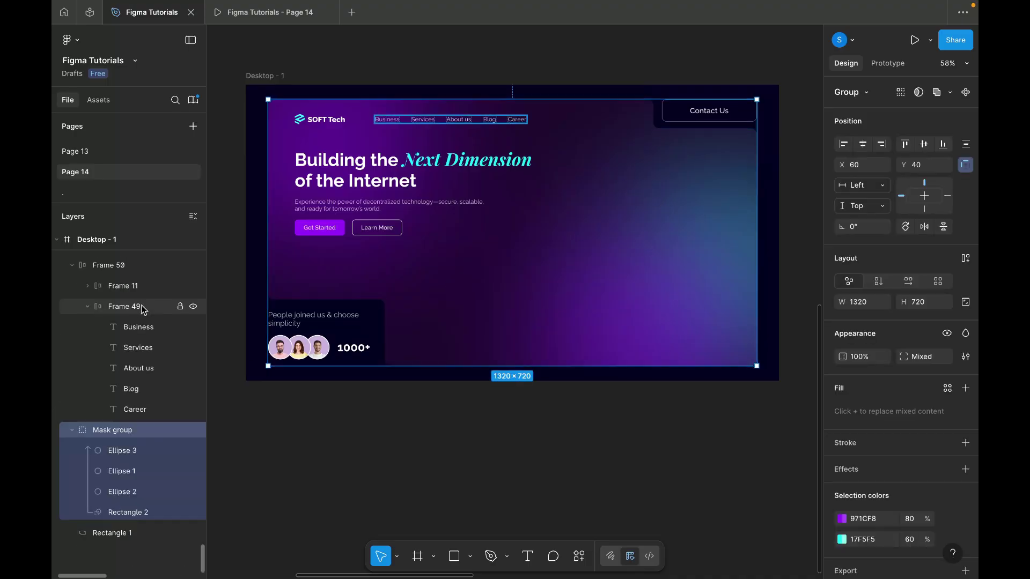
click(263, 78)
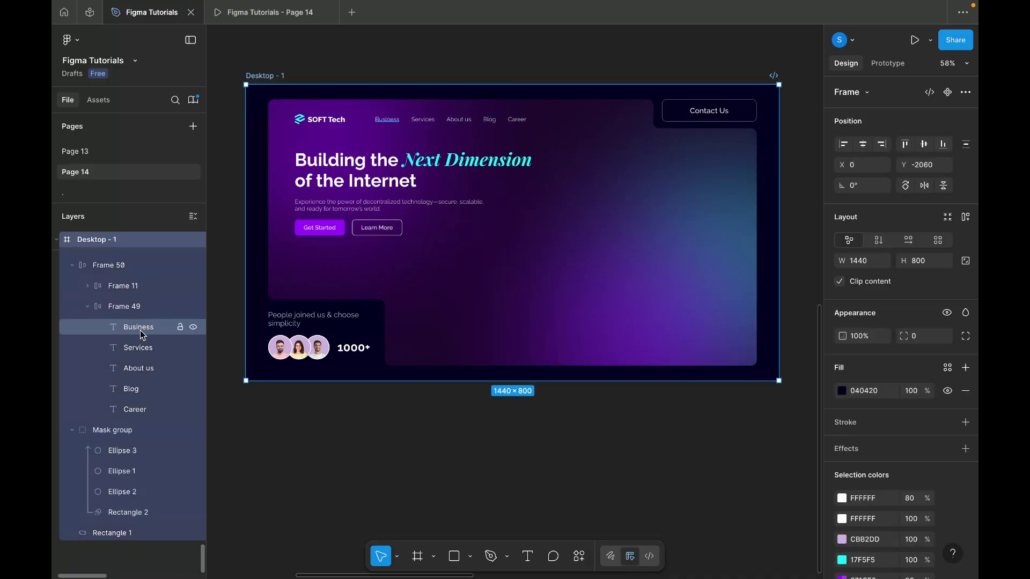
scroll(138, 328, down, 10)
scroll(139, 331, up, 5)
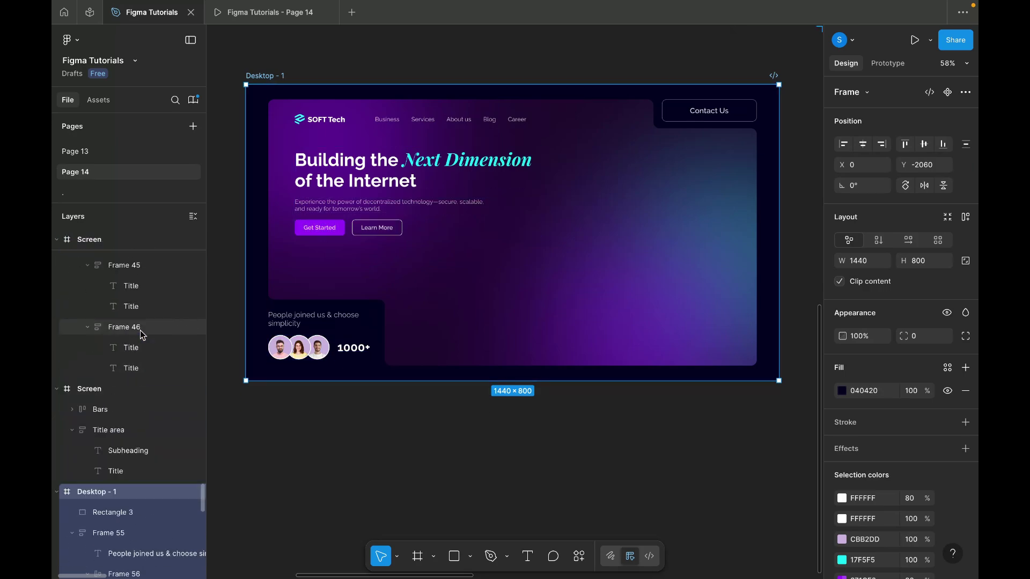
scroll(137, 337, down, 2)
click(121, 434)
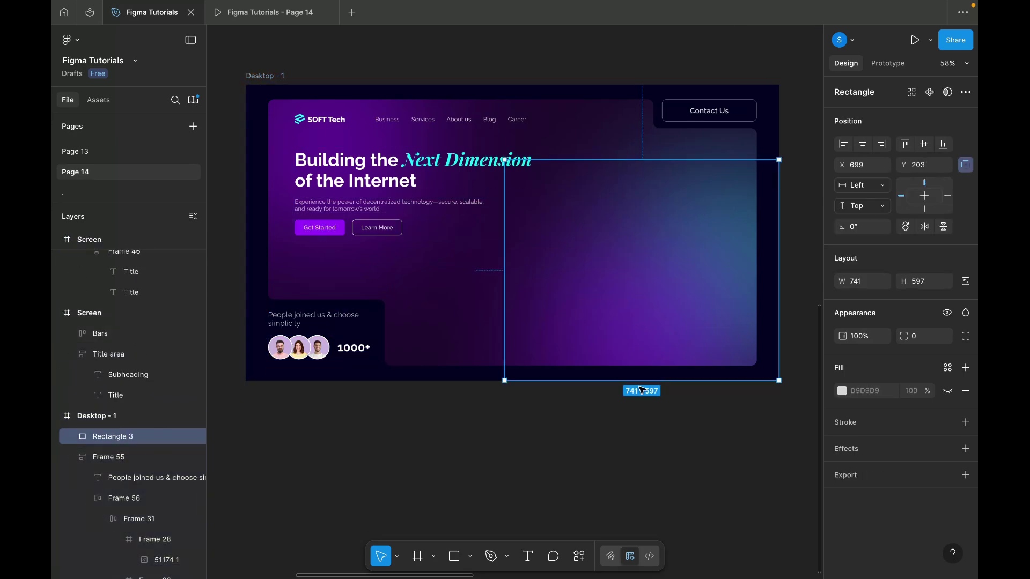
click(668, 478)
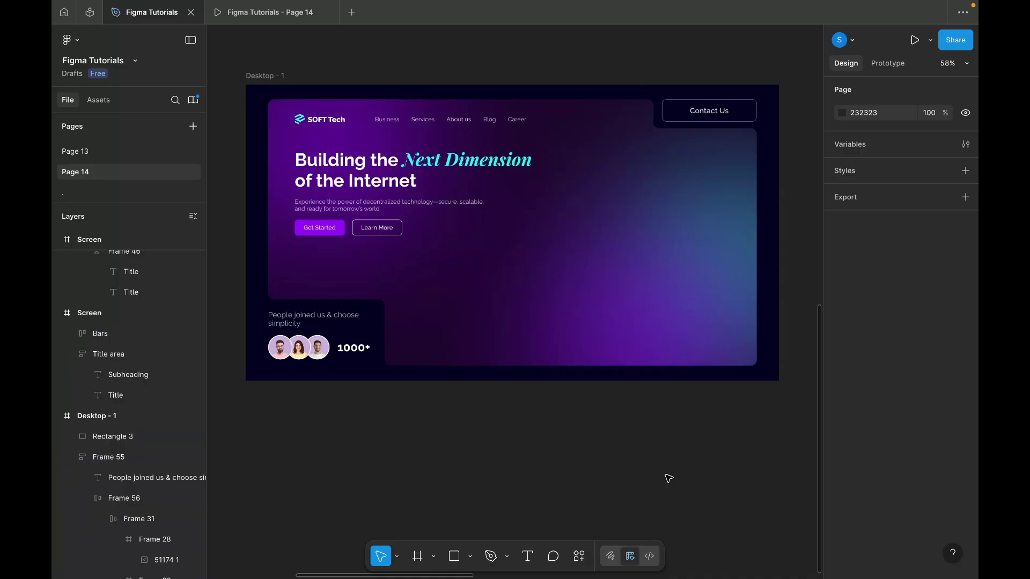
click(123, 435)
click(578, 557)
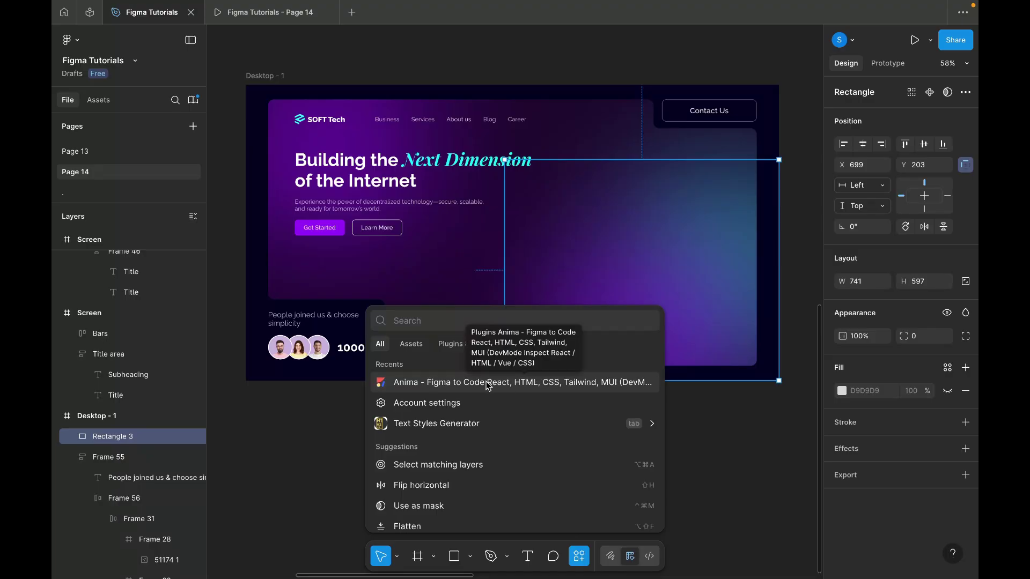
Run the Anima plugin from an 'anima' search and open its Embed code box for the layer.
text(anima)
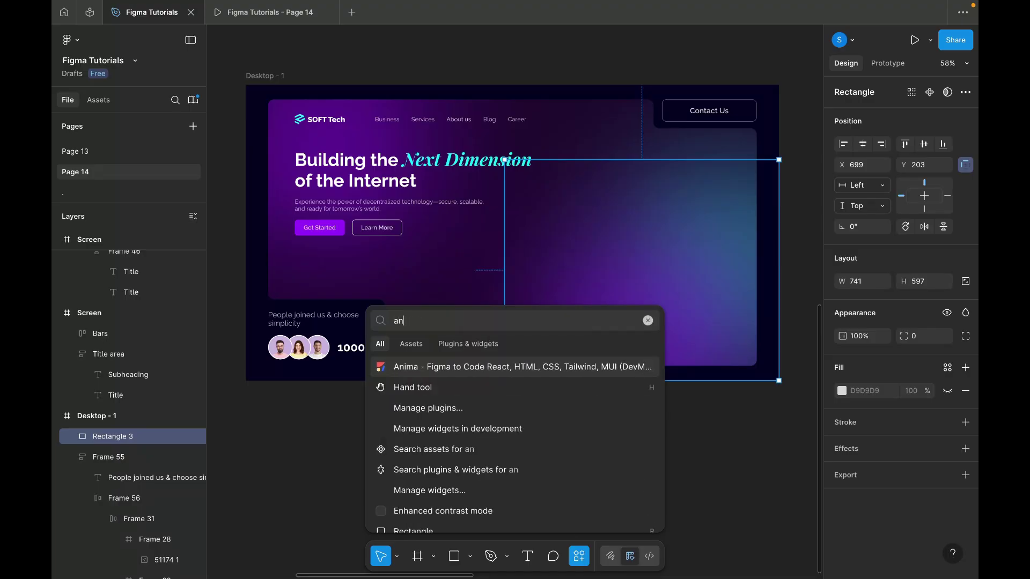
click(450, 368)
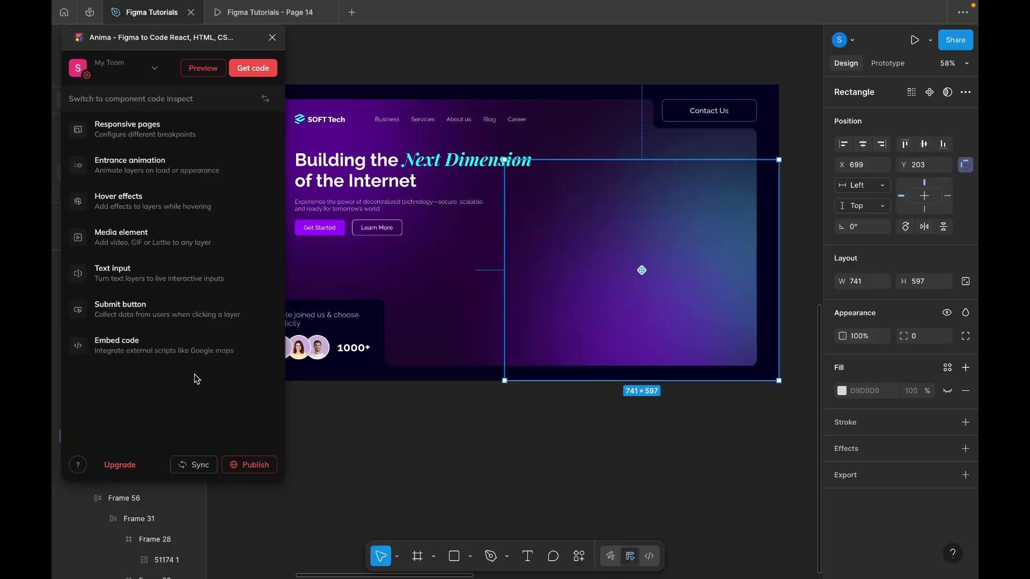
click(208, 355)
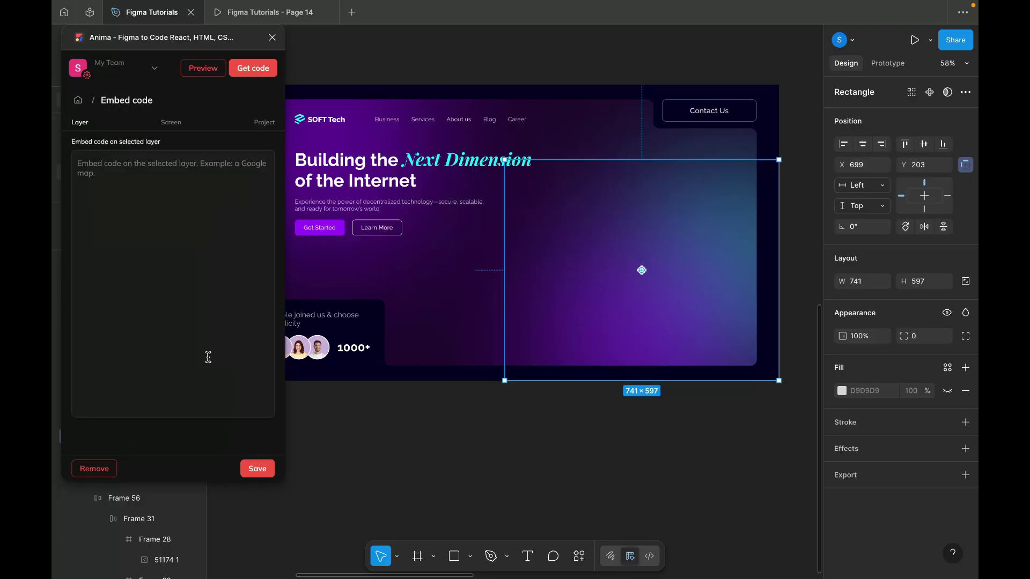
click(178, 194)
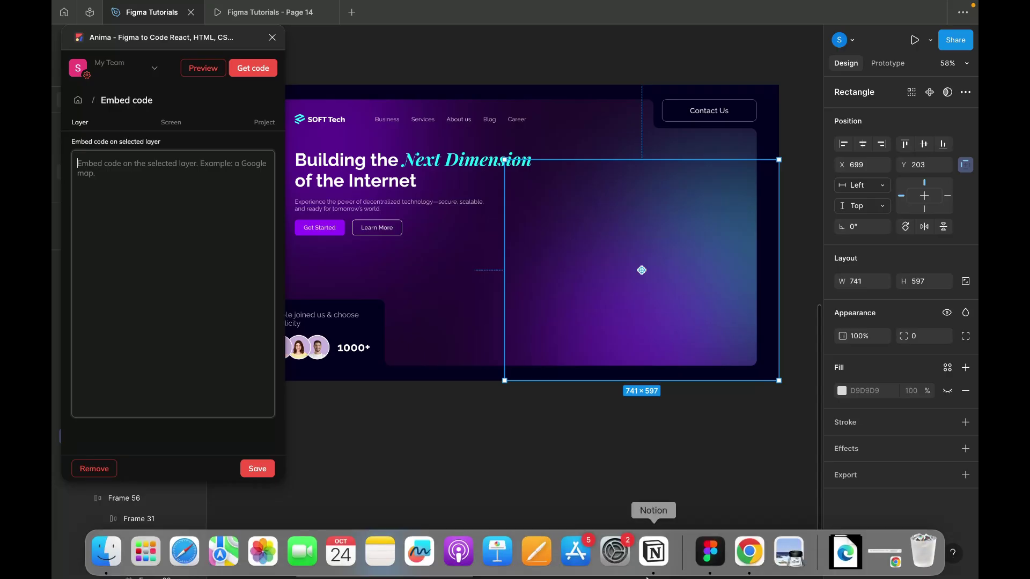
Copy the Spline scene's iframe embed code and paste it into Anima's embed code box.
click(655, 552)
click(532, 228)
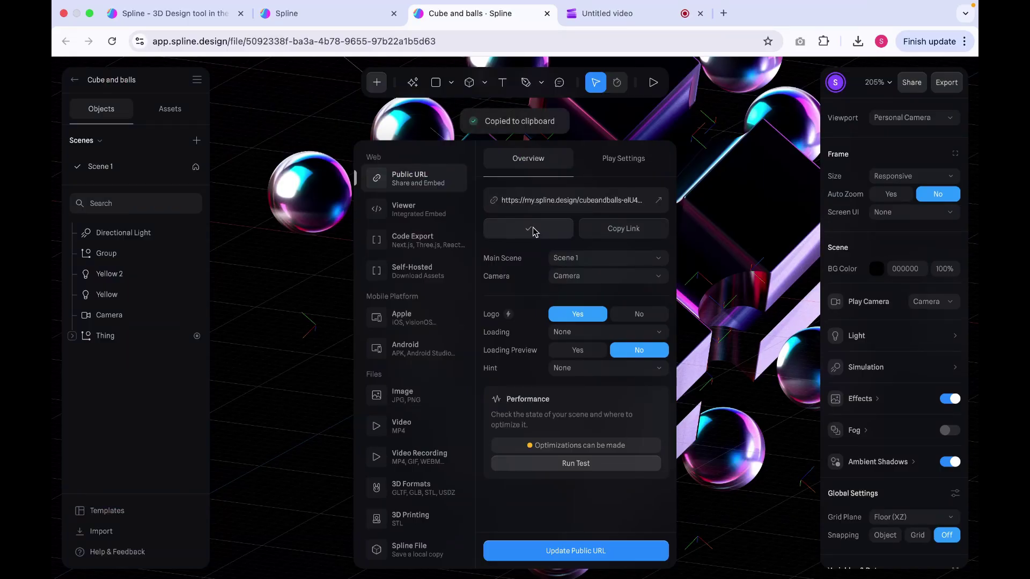
click(532, 227)
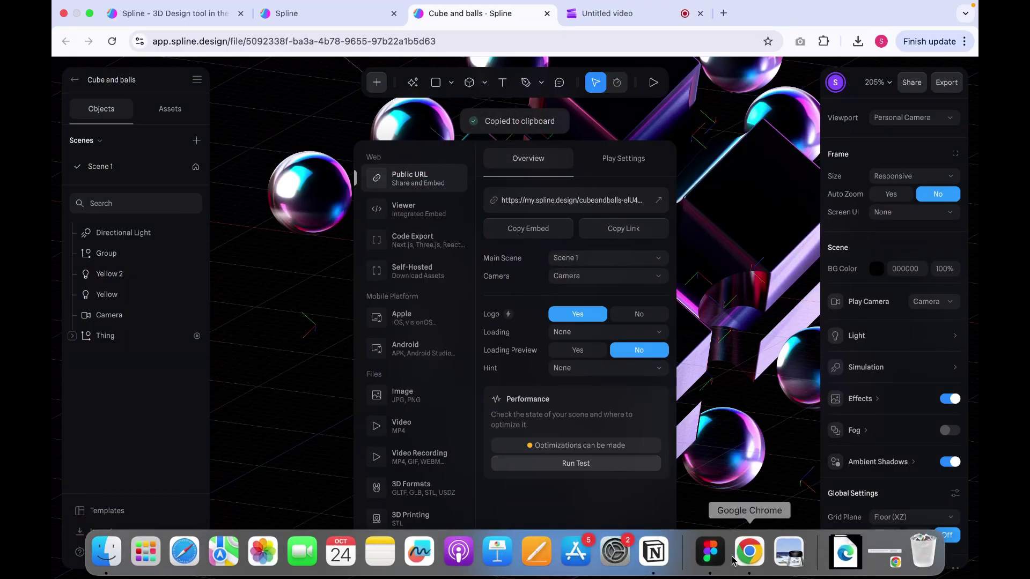
click(710, 552)
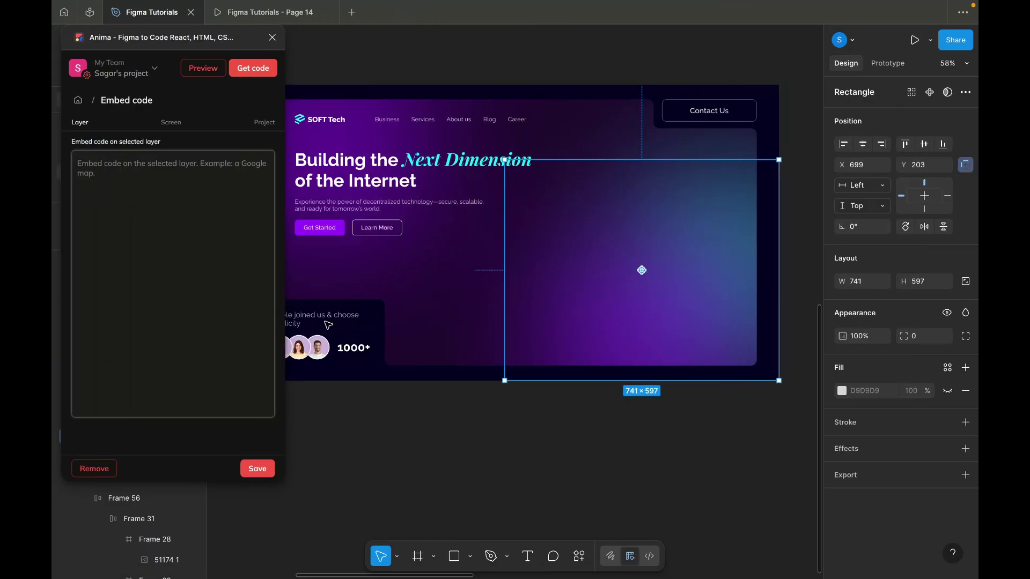
click(193, 177)
key(super+v)
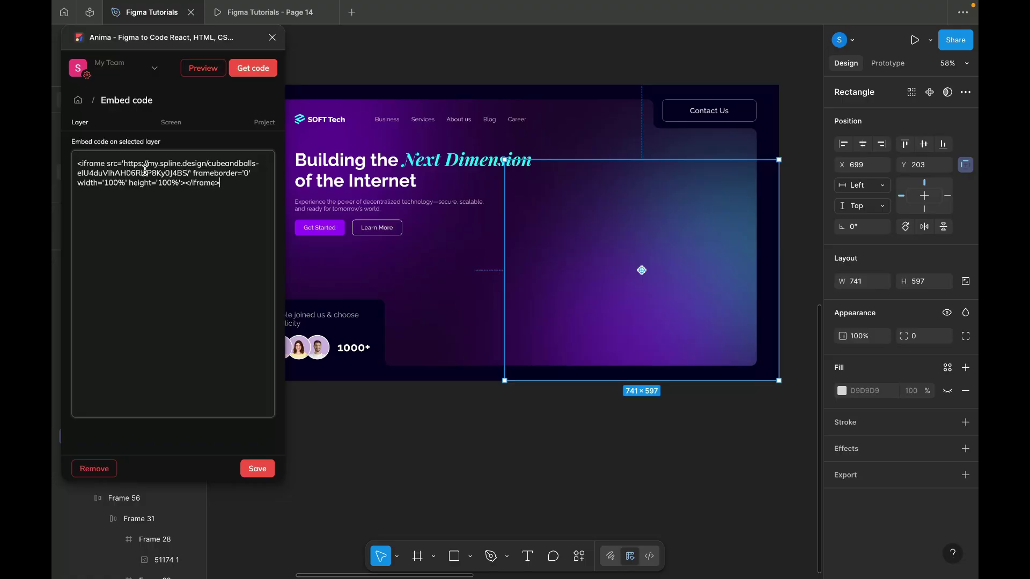
Save the embed on Rectangle 3 and preview the banner at Fit to width zoom.
click(251, 470)
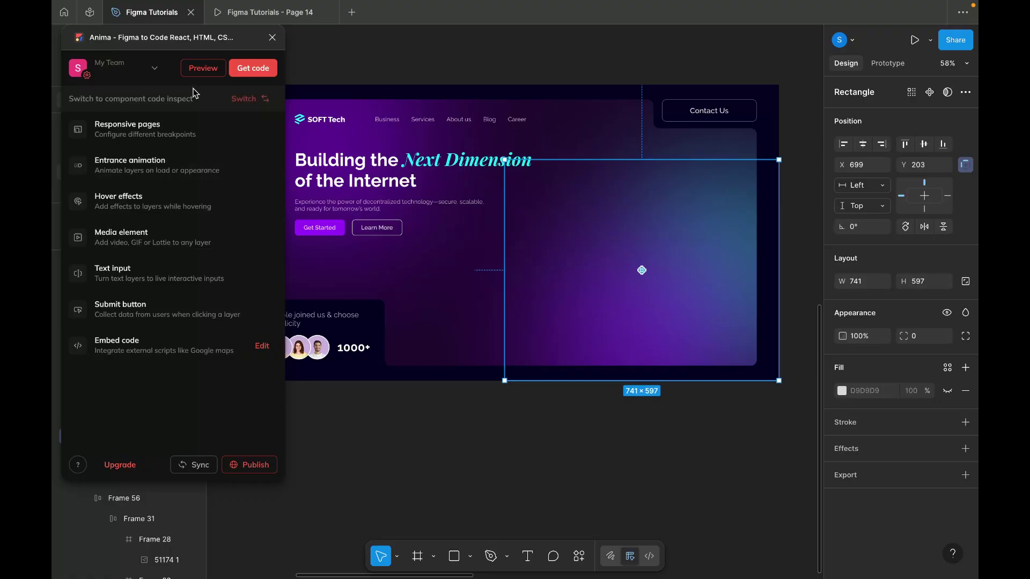
click(196, 70)
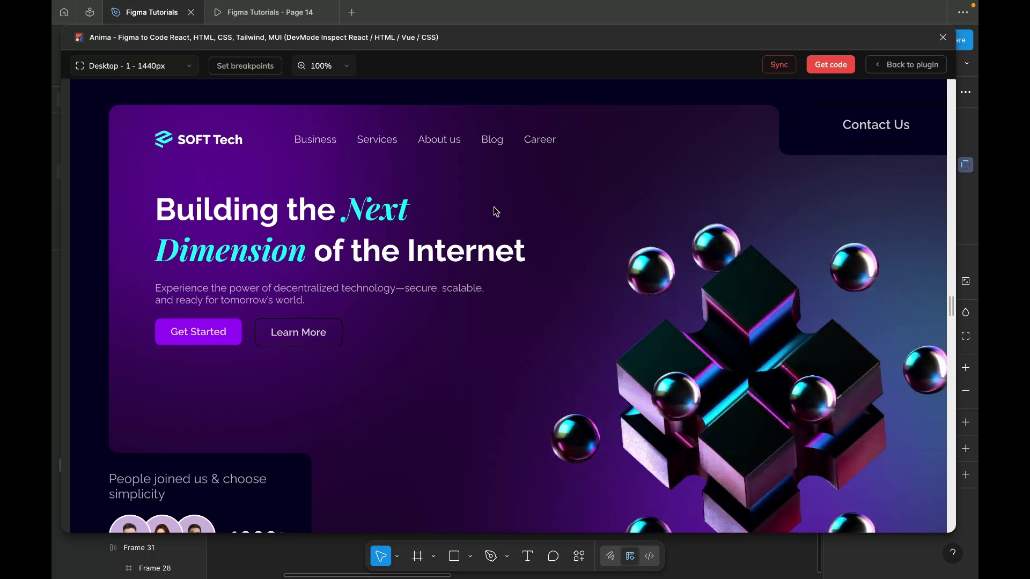
click(346, 69)
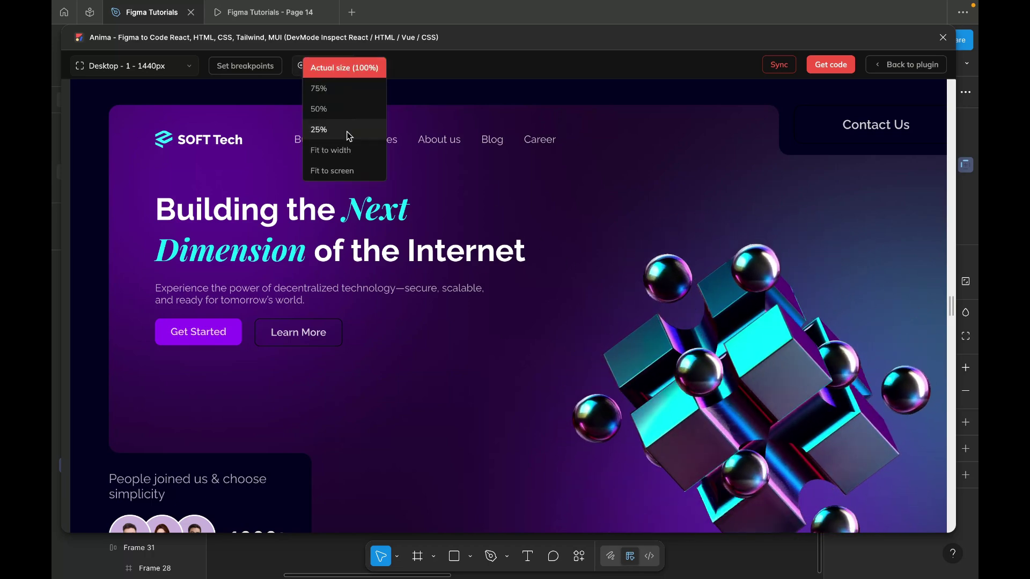
click(346, 146)
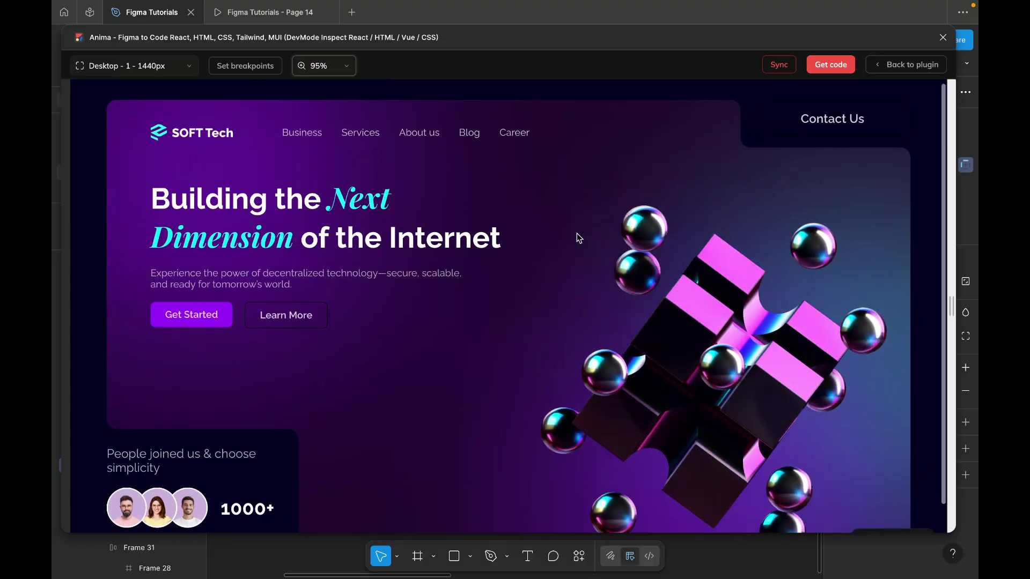
Scroll through the preview, then switch its zoom to Fit to screen.
scroll(578, 234, down, 1)
scroll(577, 233, up, 2)
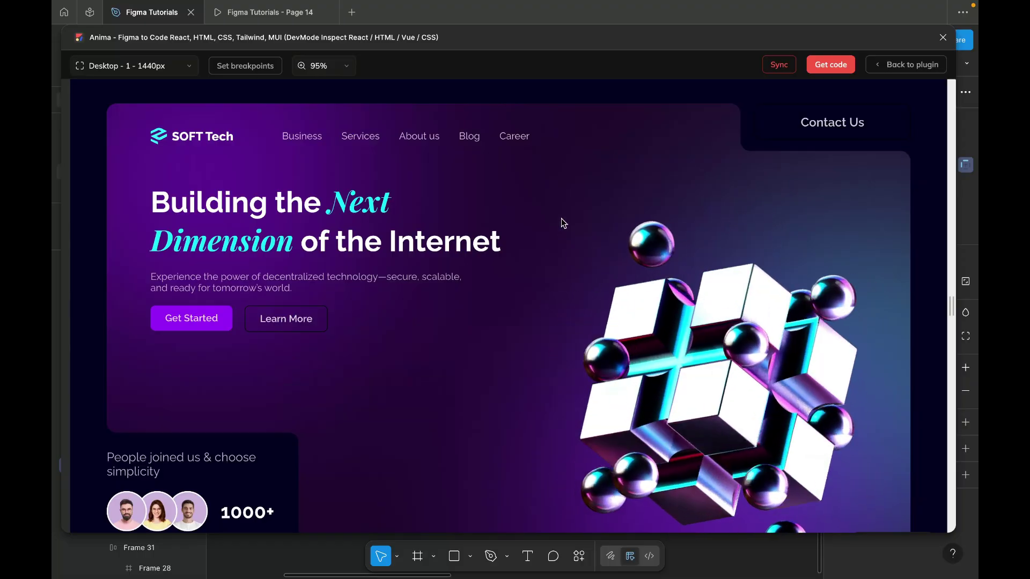
click(337, 66)
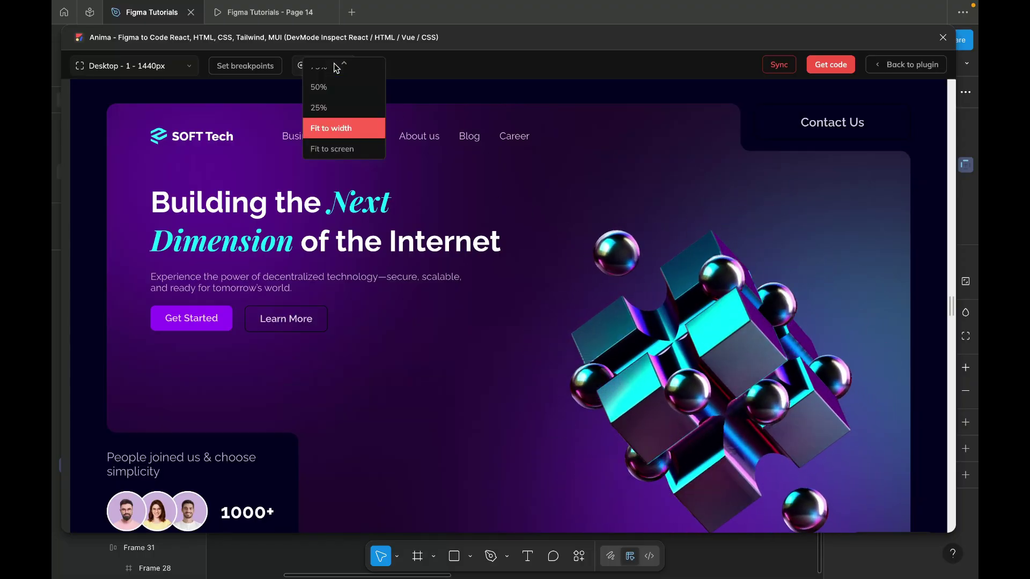
click(339, 150)
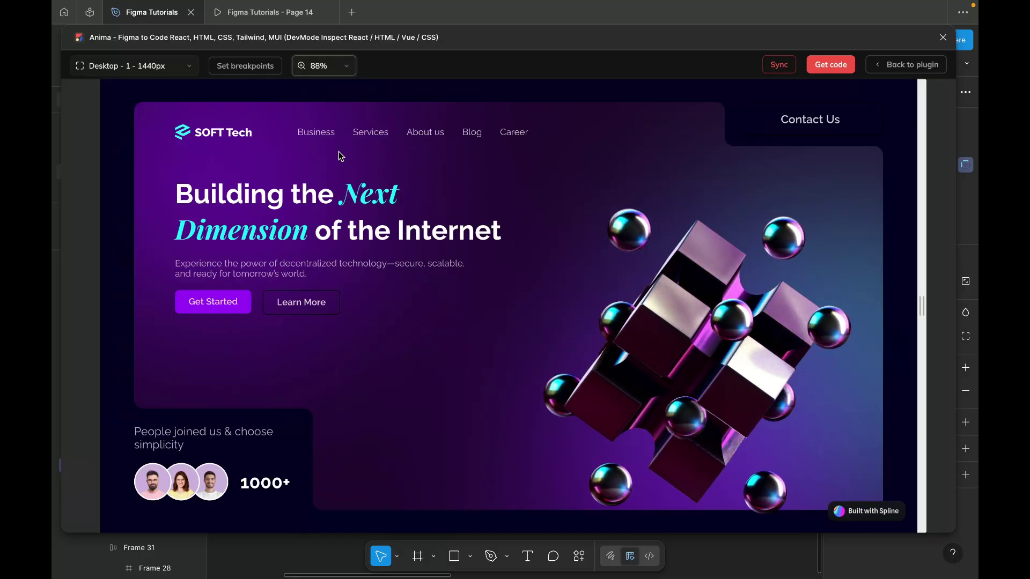